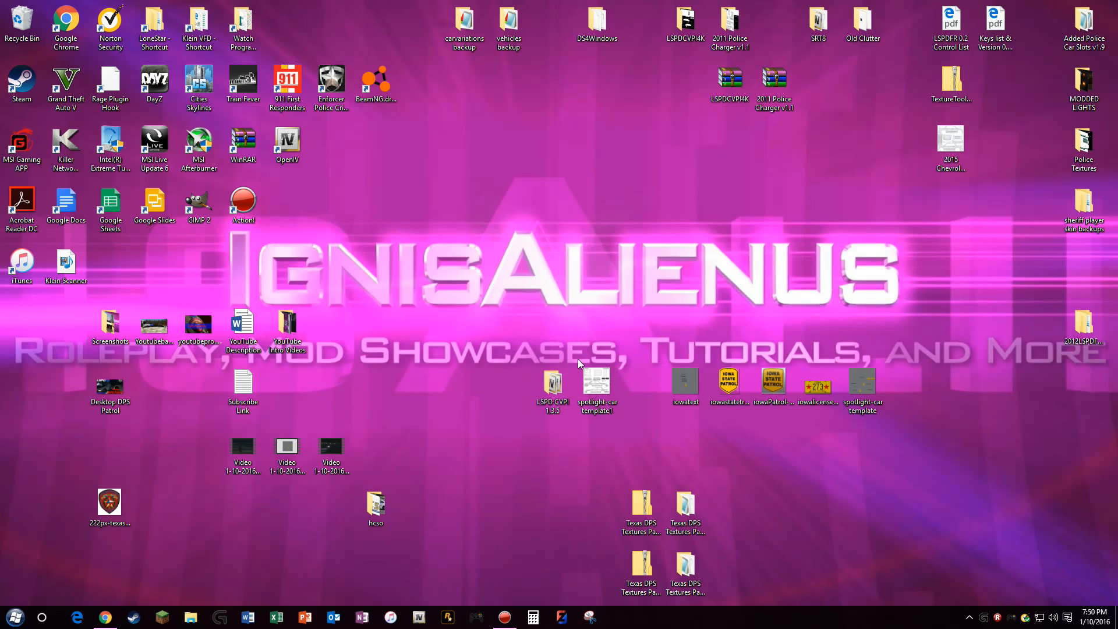
Open the LSPD CVPI 1.3.5 folder, inspect the police YFT car model from the side in OpenIV Model Viewer, and close the viewer
{"action": "double_click", "coordinate": [553, 384]}
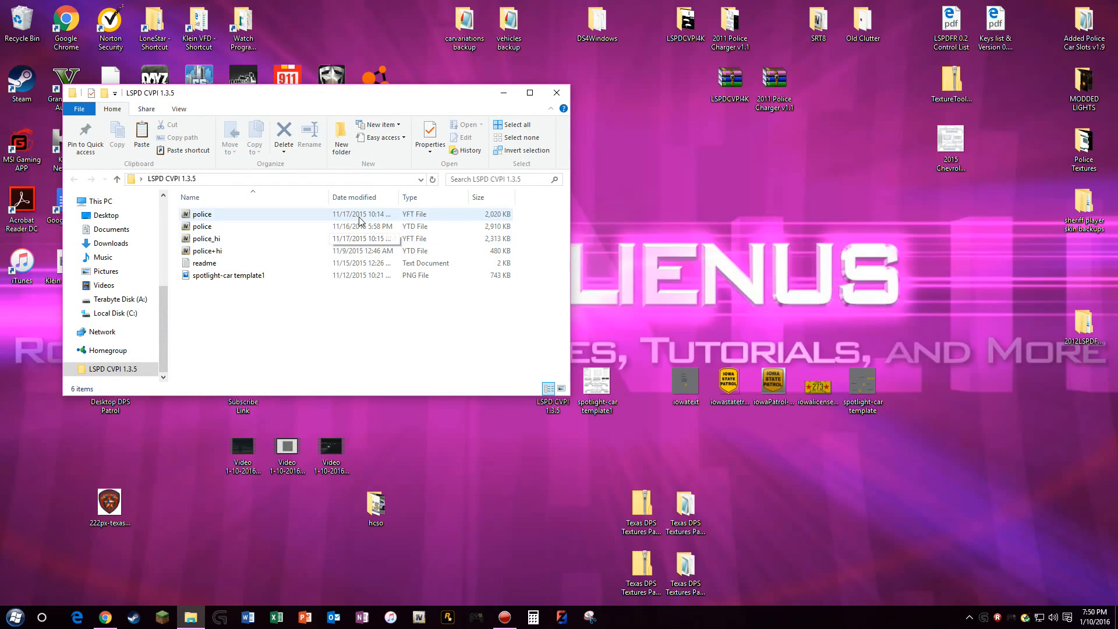
{"action": "double_click", "coordinate": [360, 217]}
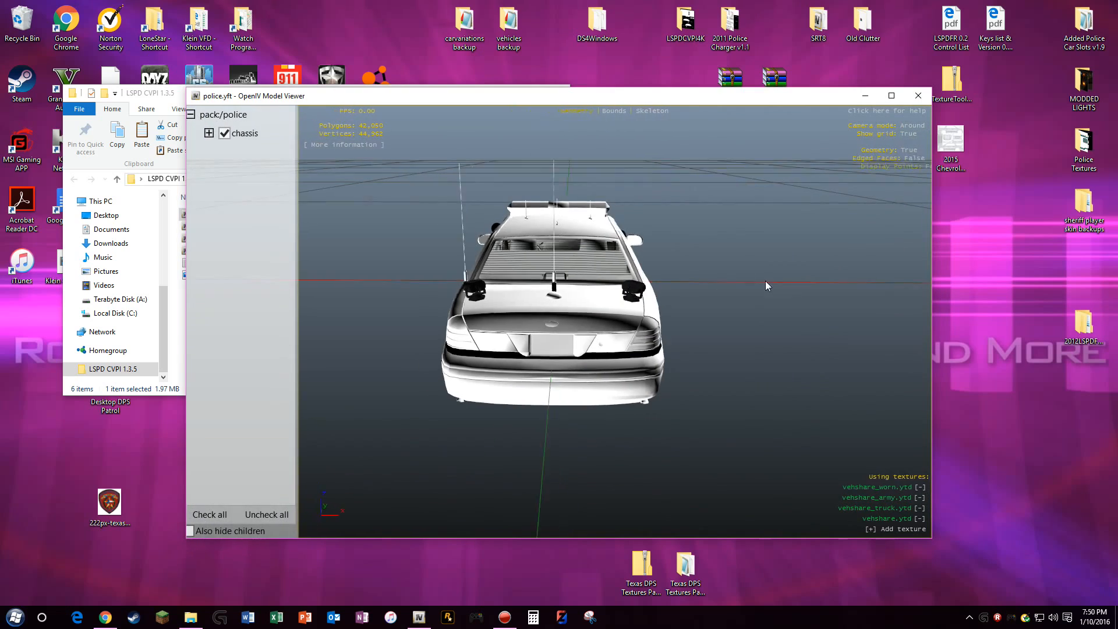
{"action": "left_click_drag", "start_coordinate": [766, 283], "coordinate": [465, 243]}
{"action": "left_click_drag", "start_coordinate": [717, 273], "coordinate": [720, 305]}
{"action": "scroll", "coordinate": [717, 226], "scroll_direction": "up", "scroll_amount": 4}
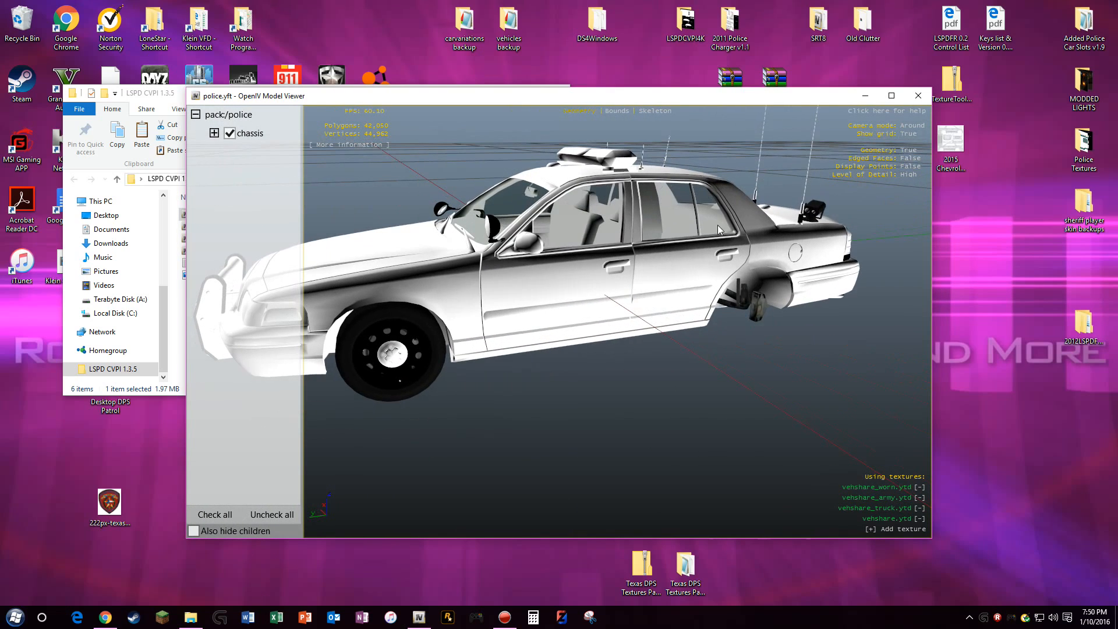
{"action": "left_click", "coordinate": [918, 96]}
Read through the credits in the mod's readme file and close it
{"action": "double_click", "coordinate": [259, 265]}
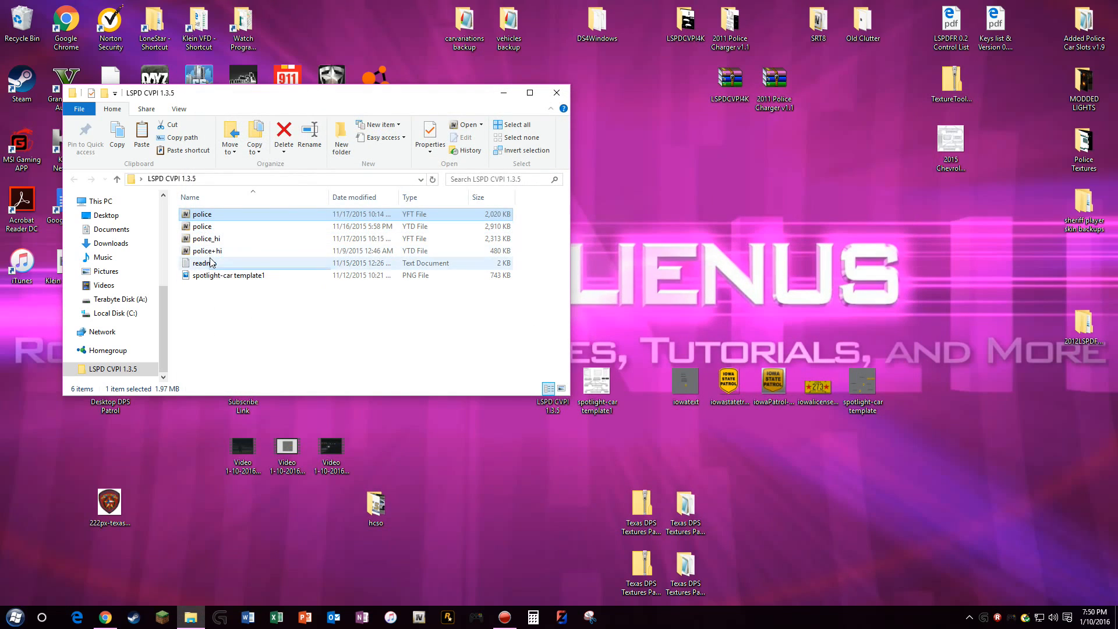
{"action": "scroll", "coordinate": [558, 219], "scroll_direction": "down", "scroll_amount": 5}
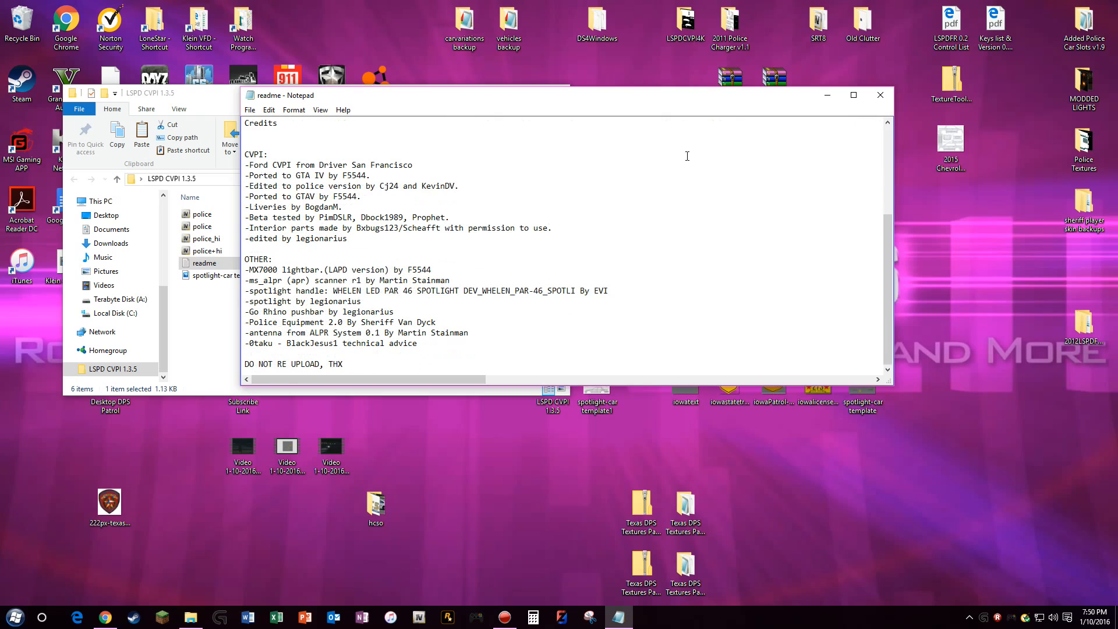
{"action": "left_click", "coordinate": [880, 95]}
View the spotlight-car template1 image in the LSPD CVPI 1.3.5 folder, and close both the image and the folder
{"action": "left_click", "coordinate": [221, 277]}
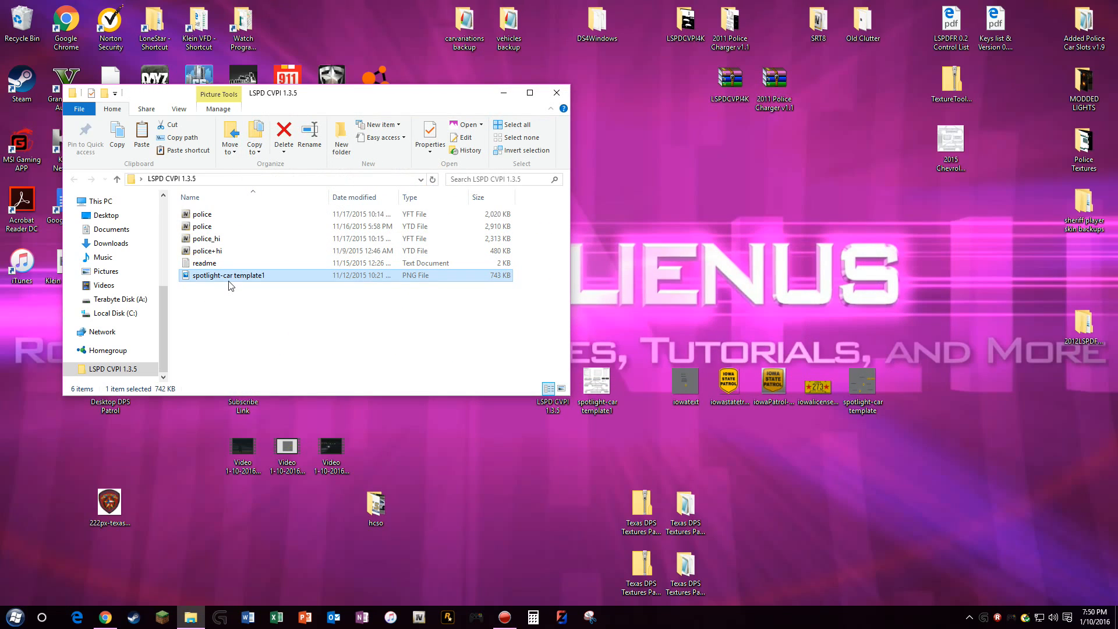
{"action": "double_click", "coordinate": [236, 277]}
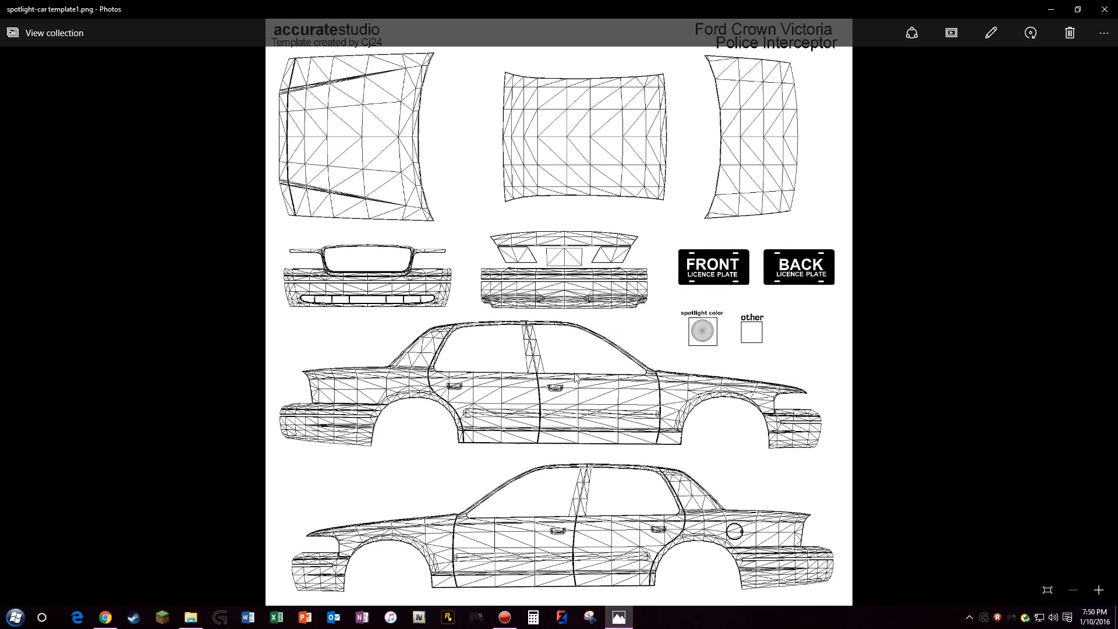
{"action": "left_click", "coordinate": [1104, 9]}
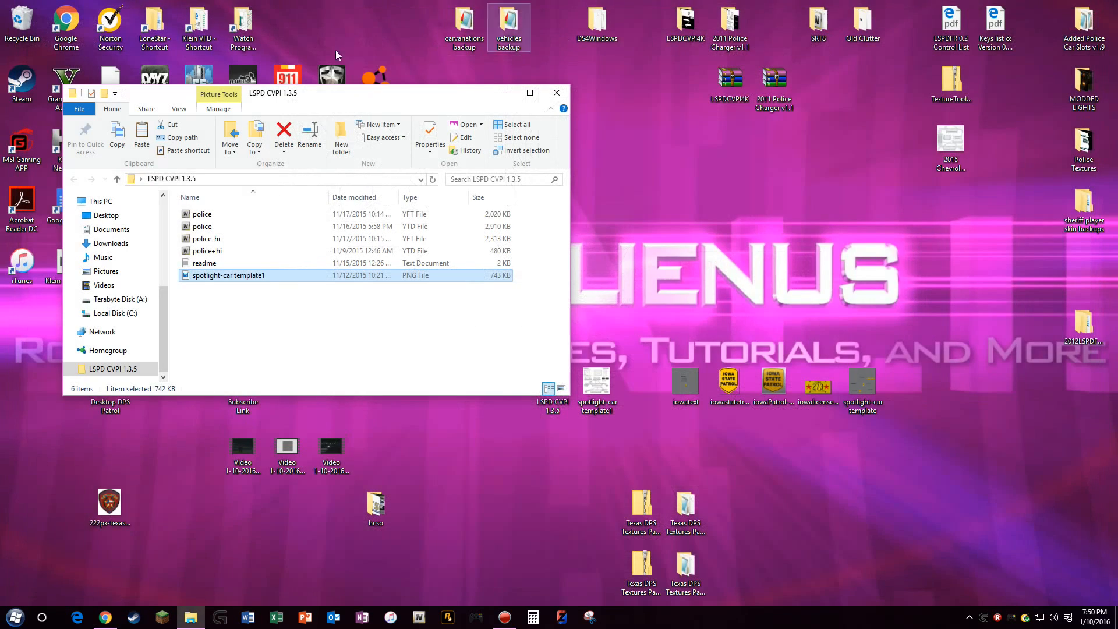
{"action": "left_click", "coordinate": [558, 93]}
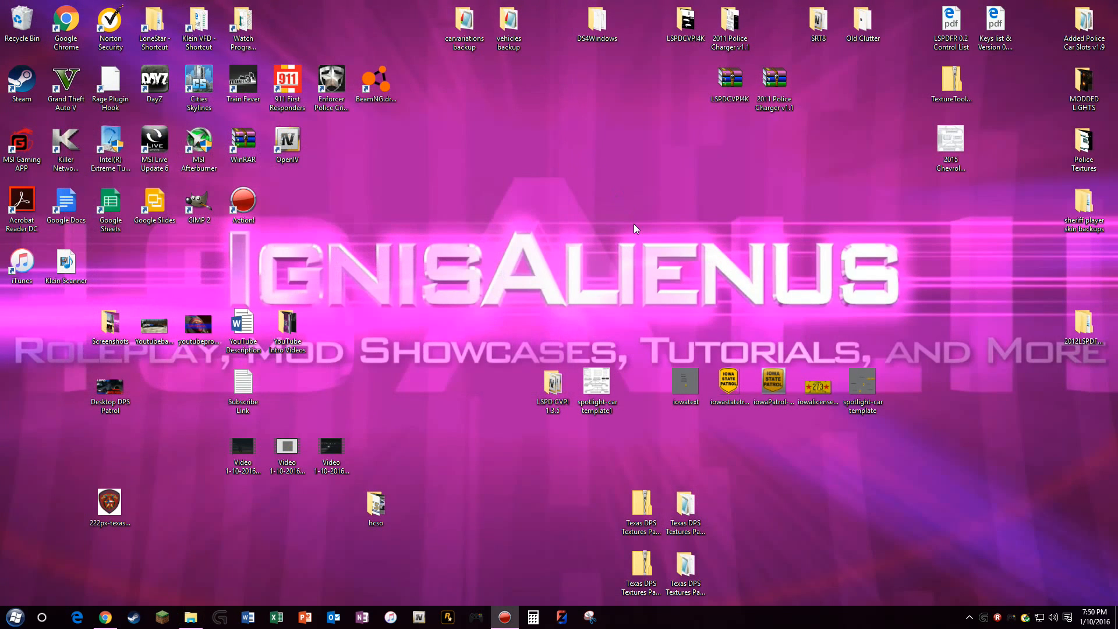
View the iowastatetrooperlogo image from the desktop and close it
{"action": "left_click", "coordinate": [436, 315]}
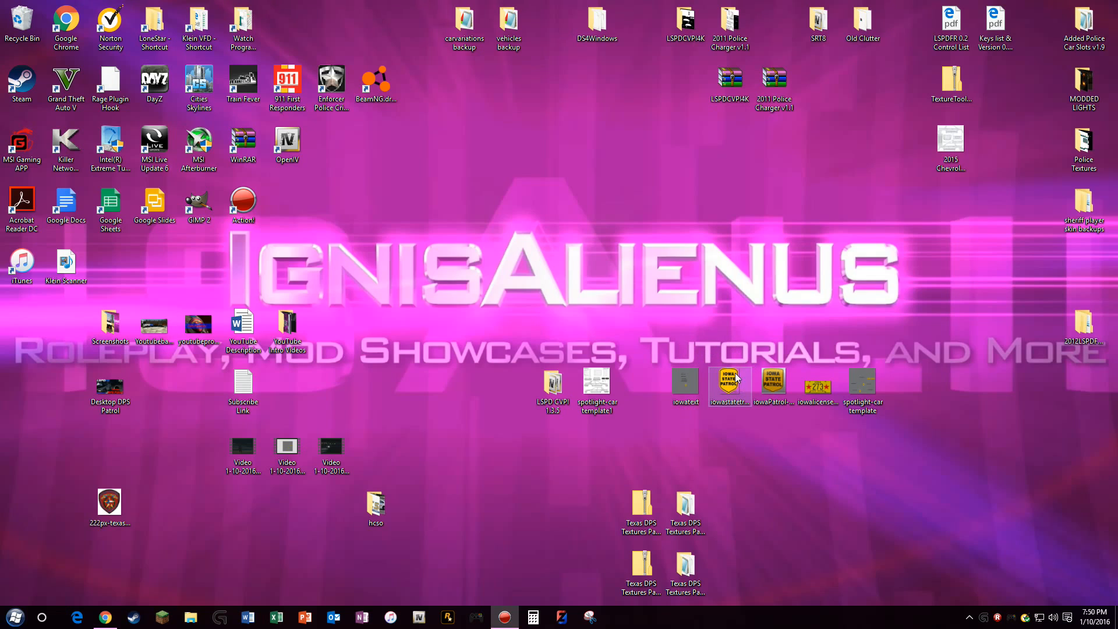
{"action": "left_click_drag", "start_coordinate": [812, 436], "coordinate": [729, 386]}
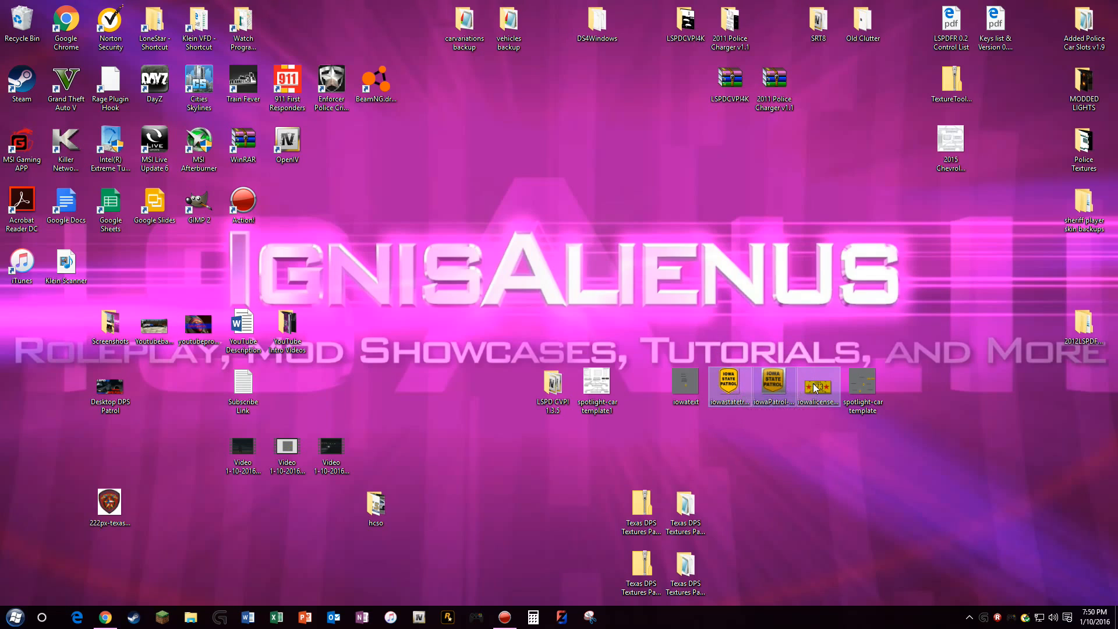
{"action": "double_click", "coordinate": [730, 382]}
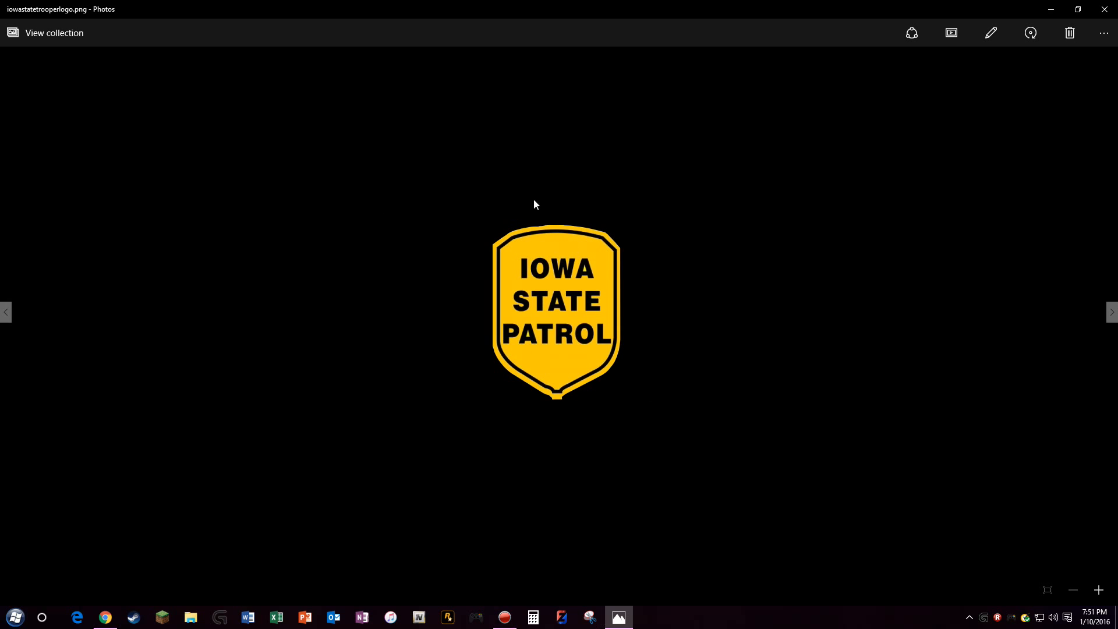
{"action": "left_click", "coordinate": [1104, 9]}
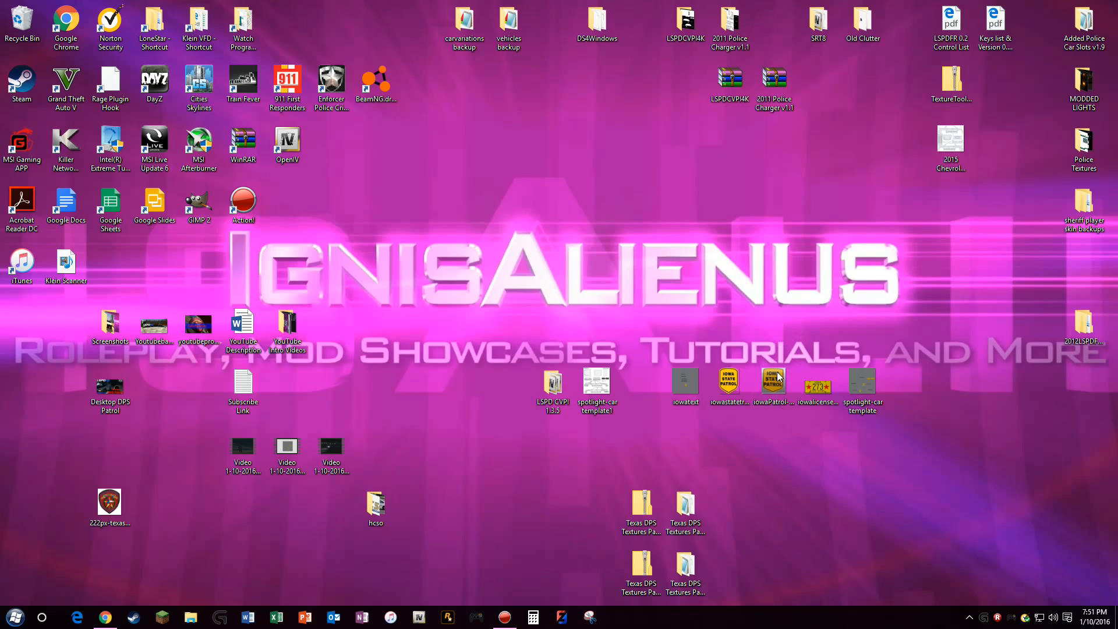
View the iowaPatrol-logo2 image and the Iowa licence plate image from the desktop, closing each one
{"action": "right_click", "coordinate": [769, 387]}
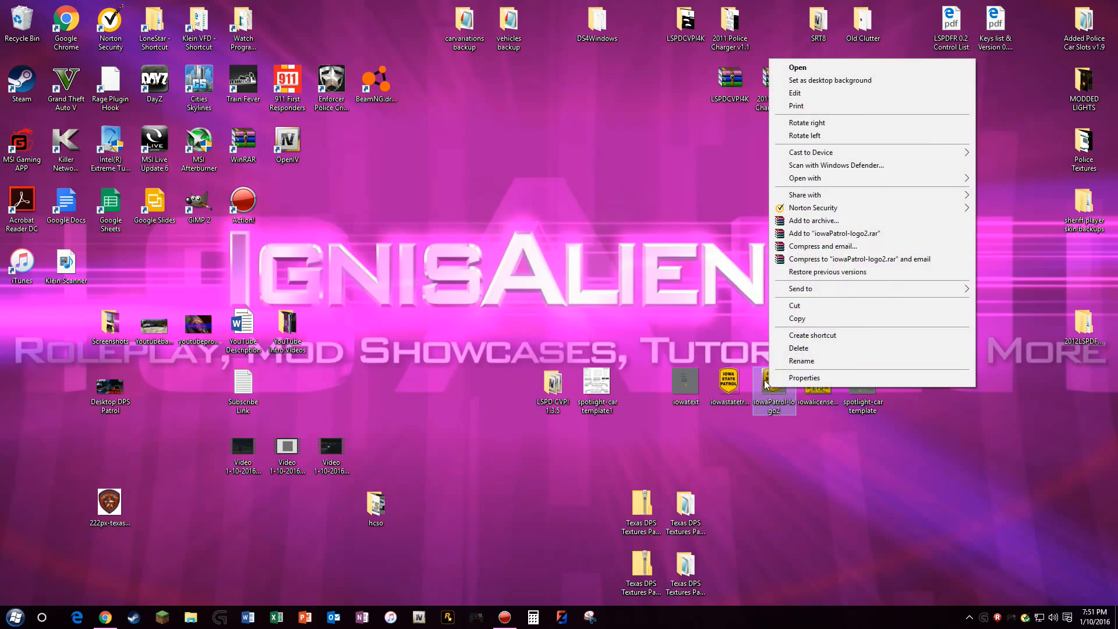
{"action": "left_click", "coordinate": [765, 403]}
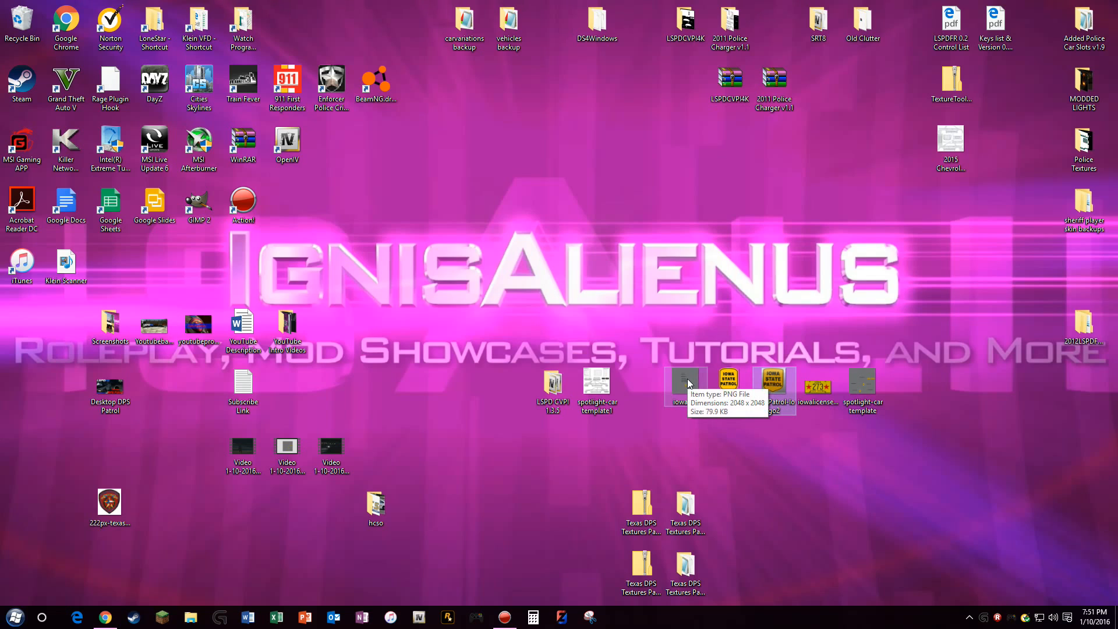
{"action": "left_click", "coordinate": [818, 394]}
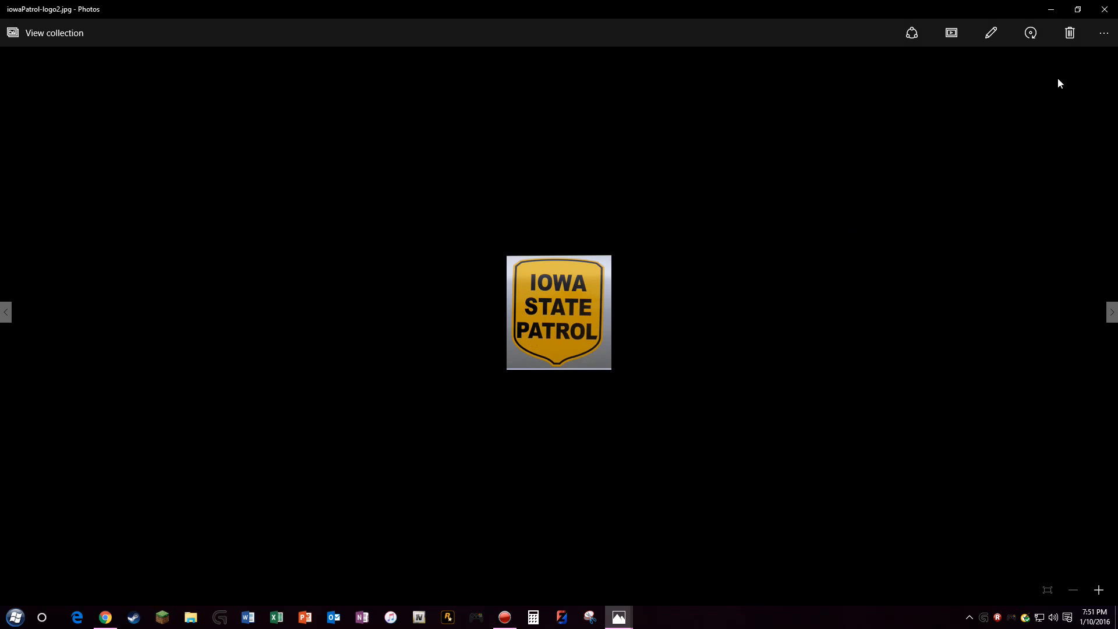
{"action": "left_click", "coordinate": [631, 318]}
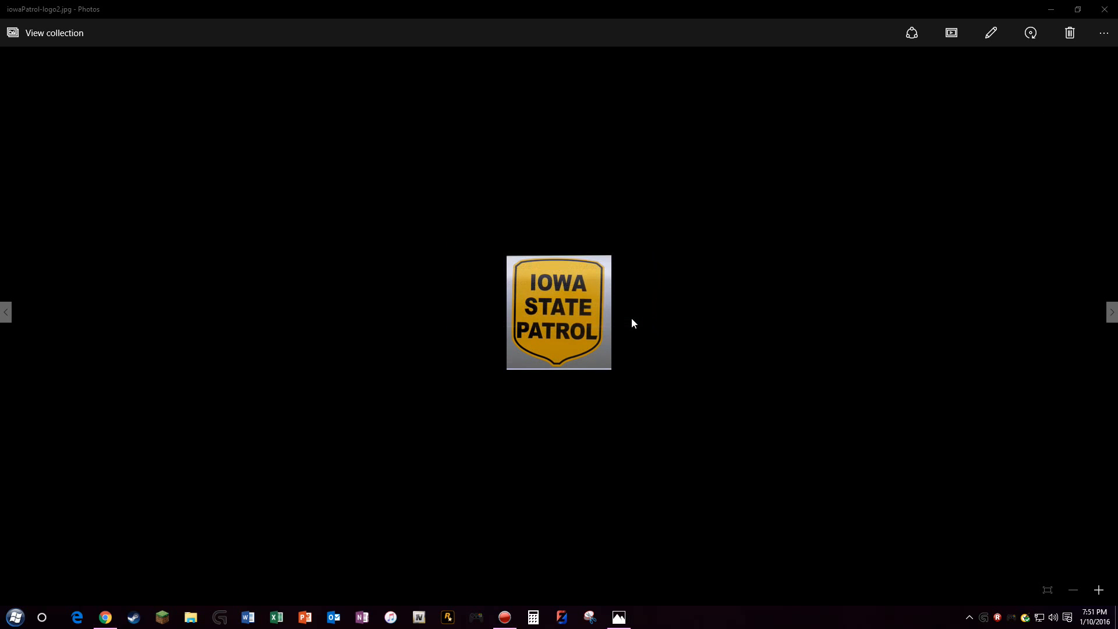
{"action": "left_click", "coordinate": [1104, 9]}
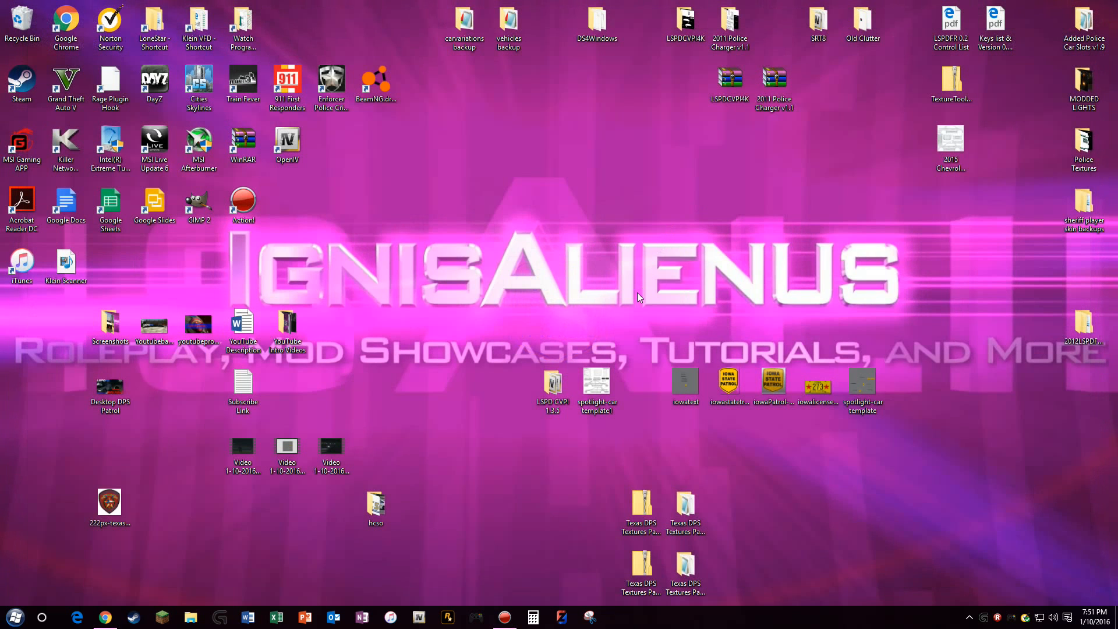
{"action": "double_click", "coordinate": [826, 376]}
{"action": "left_click", "coordinate": [1105, 9]}
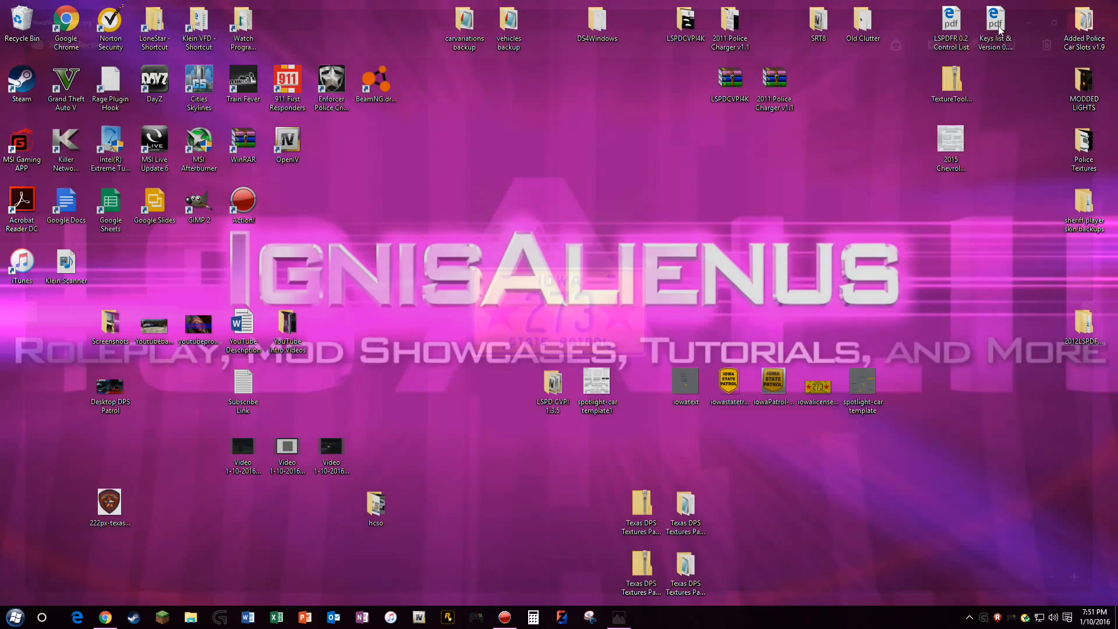
Open the desktop's spotlight-car template1 image in GIMP and snap its window to the left half of the screen
{"action": "right_click", "coordinate": [588, 389]}
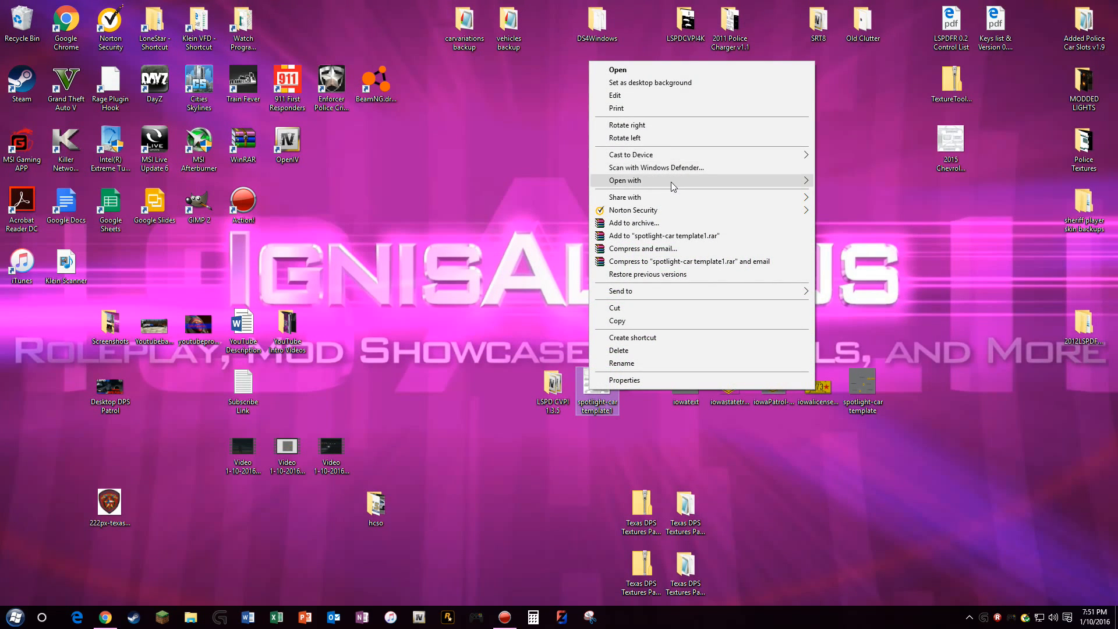
{"action": "mouse_move", "coordinate": [672, 185]}
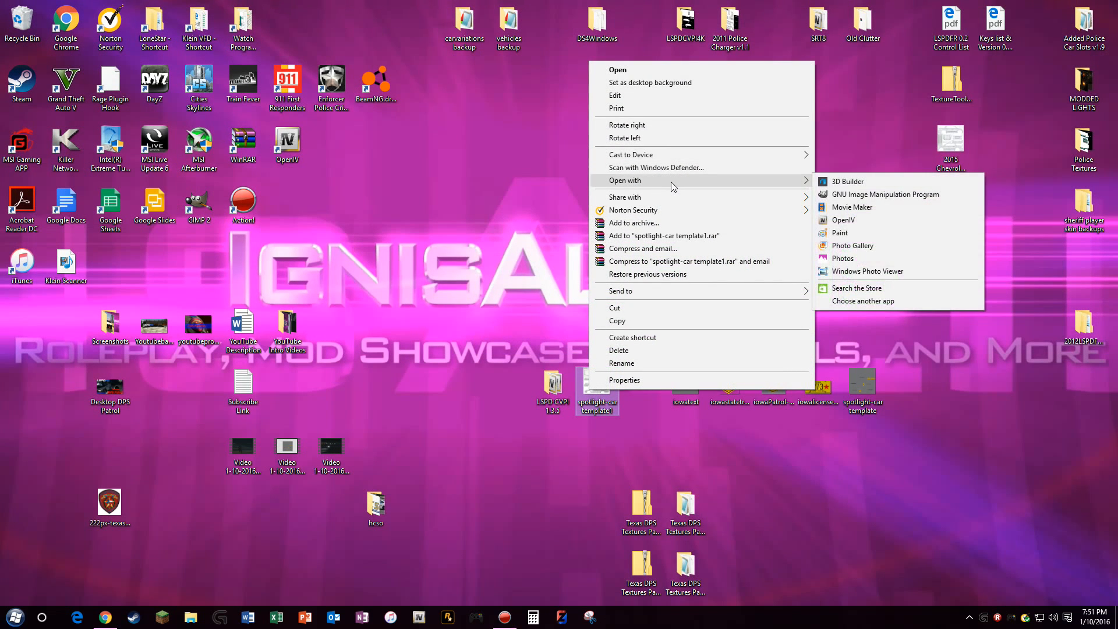
{"action": "left_click", "coordinate": [857, 195]}
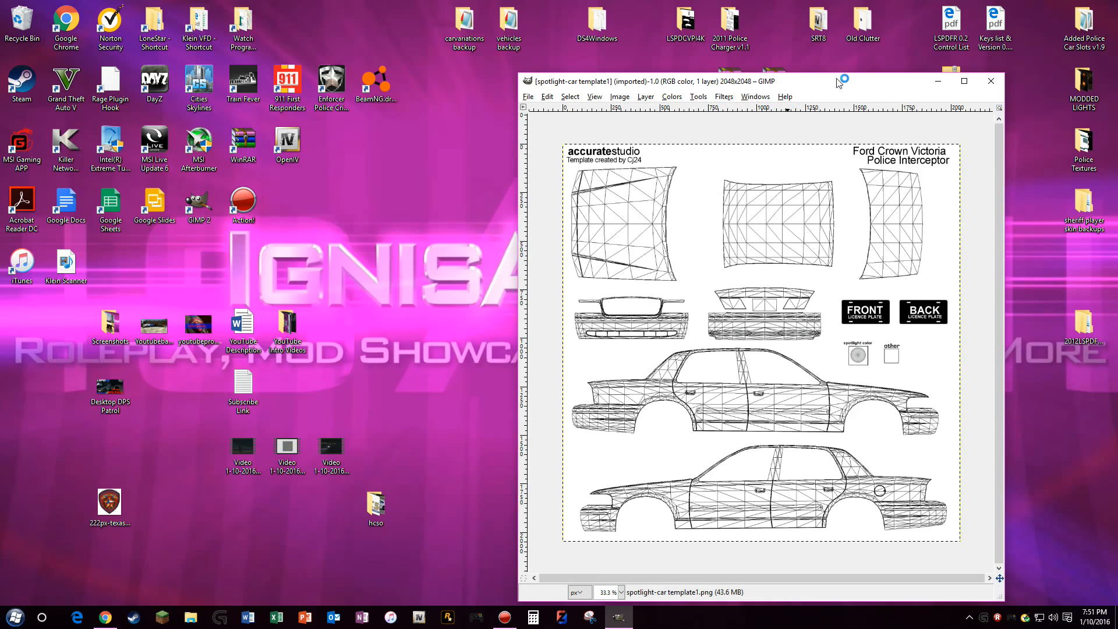
{"action": "left_click_drag", "start_coordinate": [921, 93], "coordinate": [2, 46]}
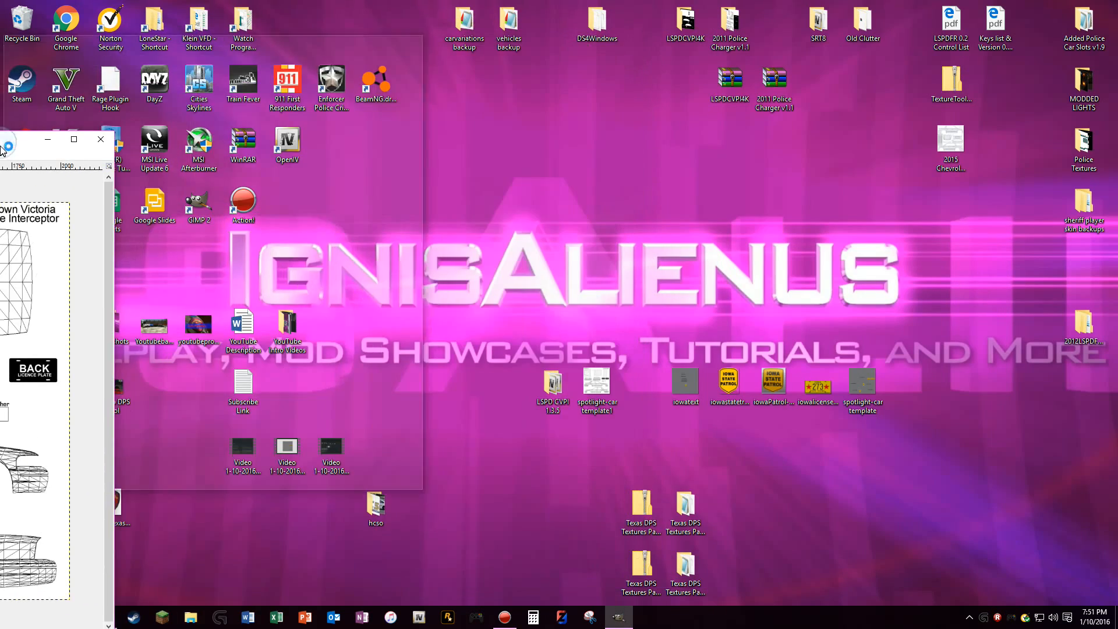
{"action": "left_click", "coordinate": [691, 121]}
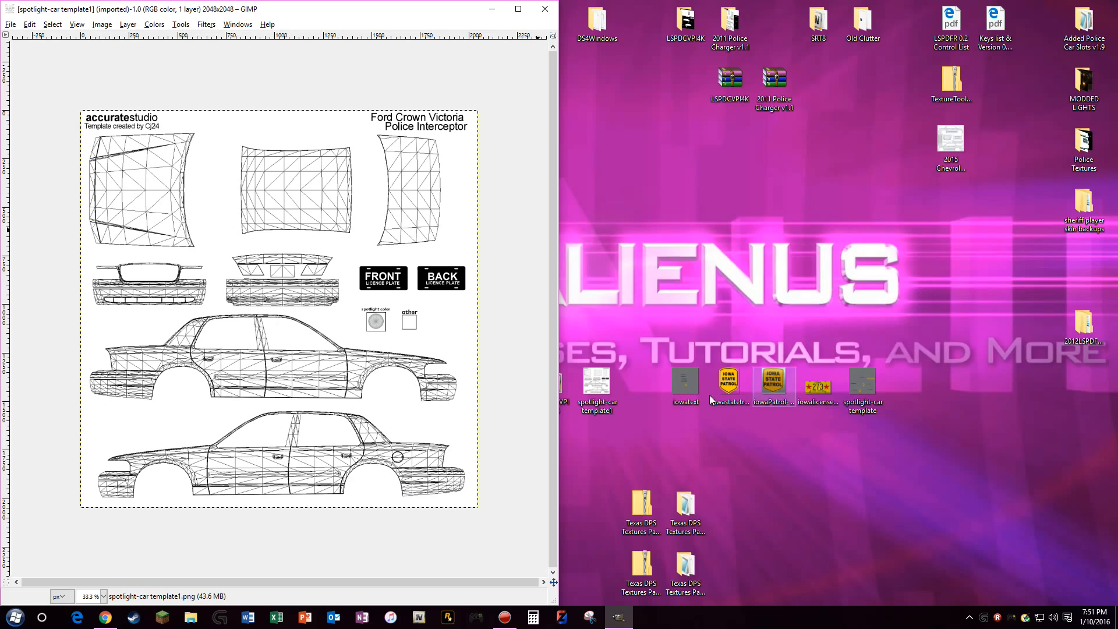
View the iowatext image with the State Patrol lettering and shield logo, and close it
{"action": "double_click", "coordinate": [674, 379]}
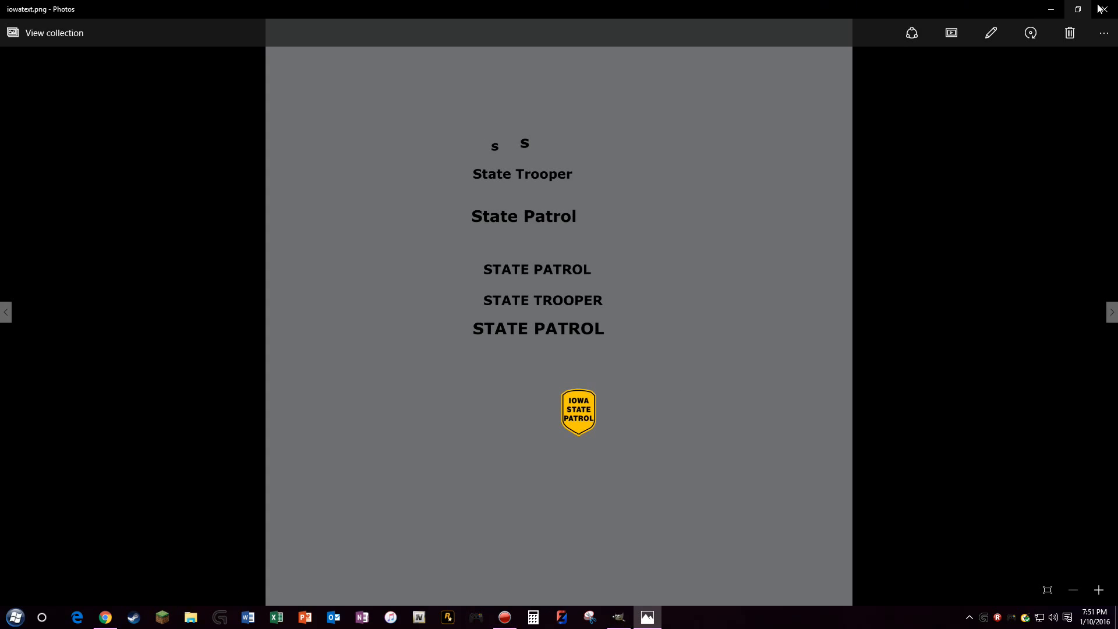
{"action": "double_click", "coordinate": [803, 9]}
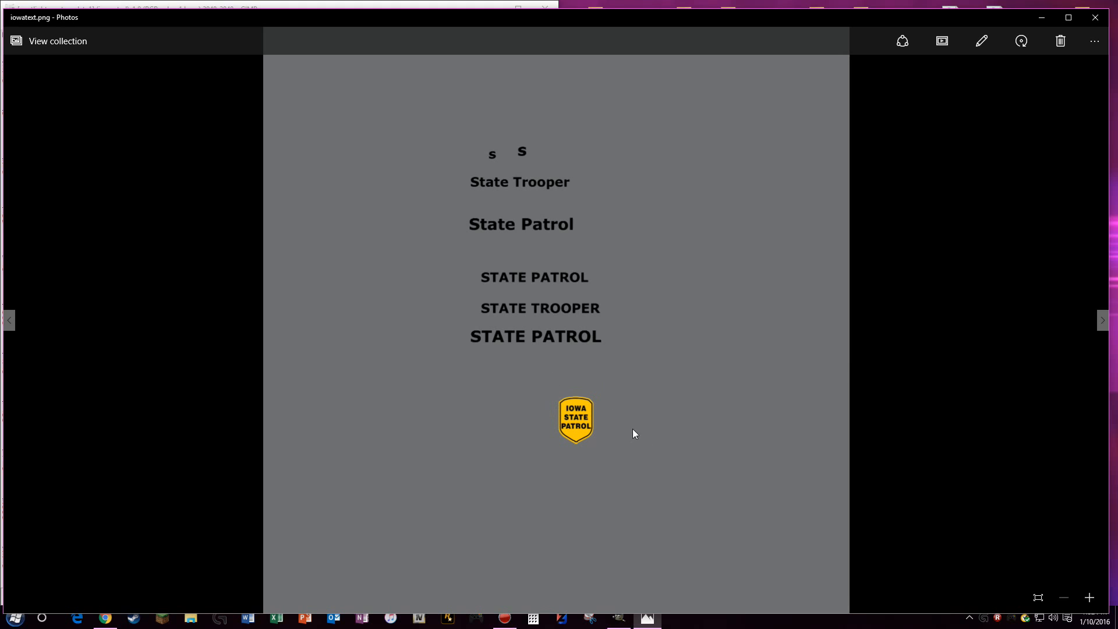
{"action": "left_click", "coordinate": [1104, 23]}
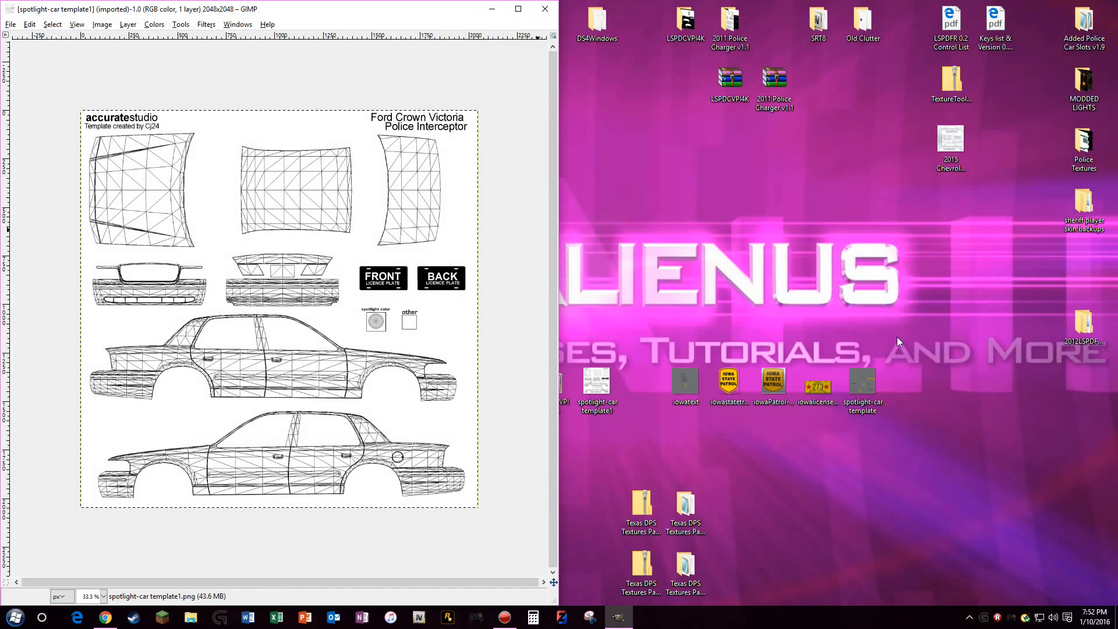
Open the iowatext image in GIMP and snap its window to the right half of the screen
{"action": "right_click", "coordinate": [680, 378]}
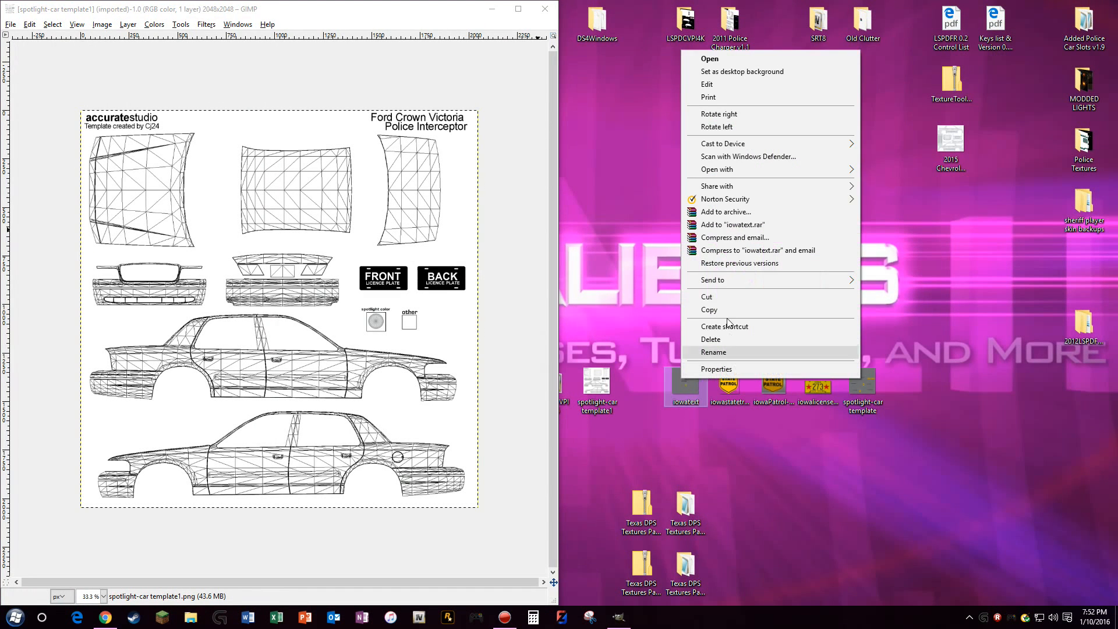
{"action": "mouse_move", "coordinate": [757, 171]}
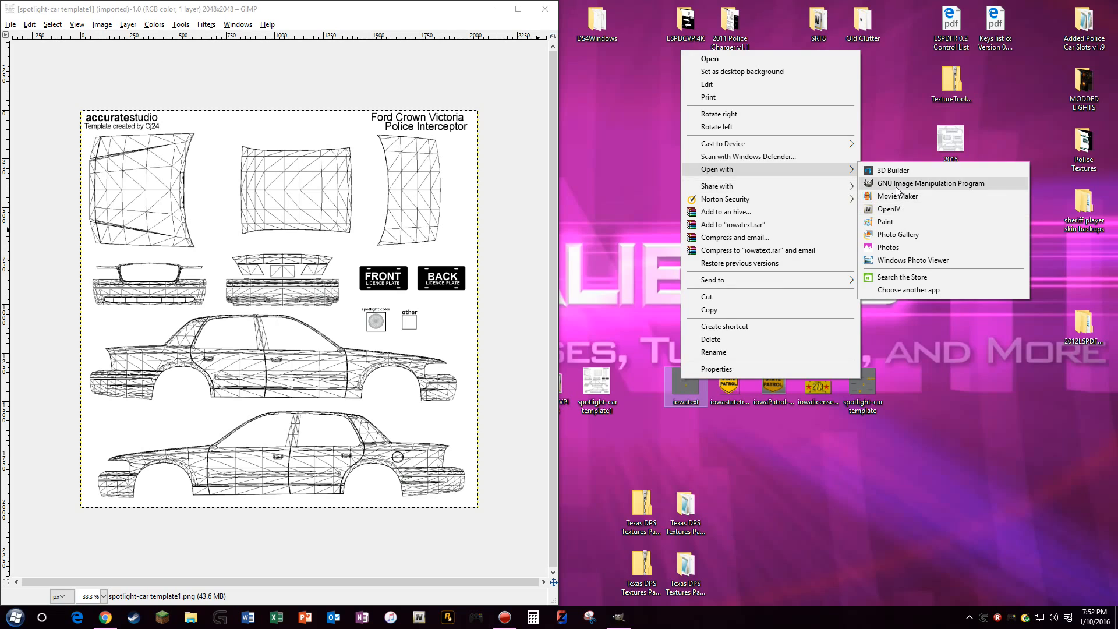
{"action": "left_click", "coordinate": [892, 184]}
{"action": "key", "text": "super+Right"}
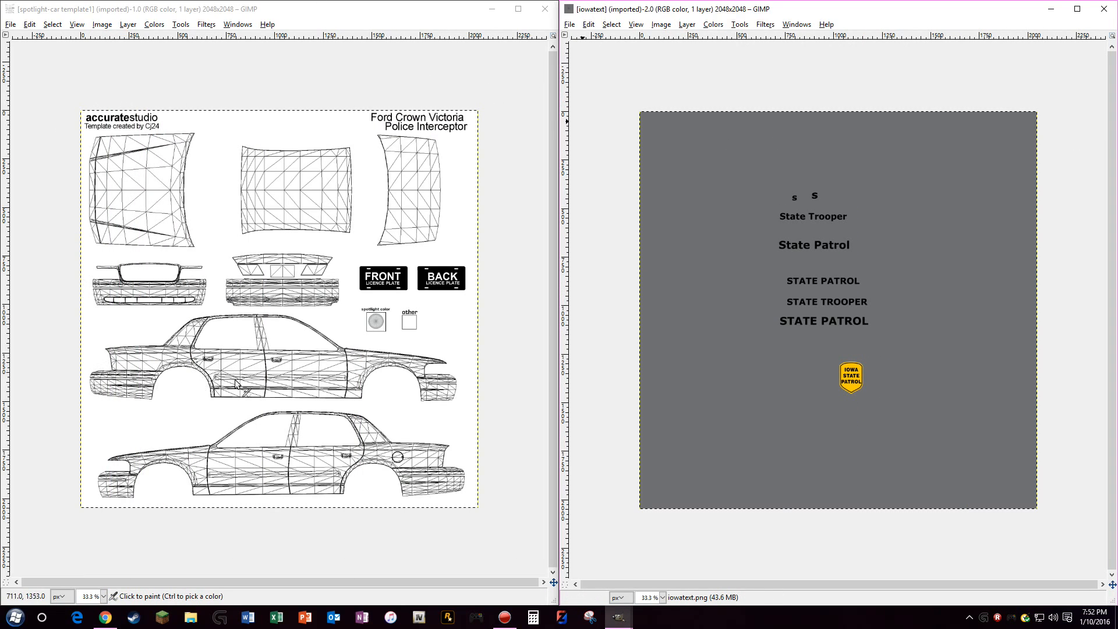
Open a new toolbox from the car template window and place it along that window's right edge
{"action": "left_click", "coordinate": [77, 23]}
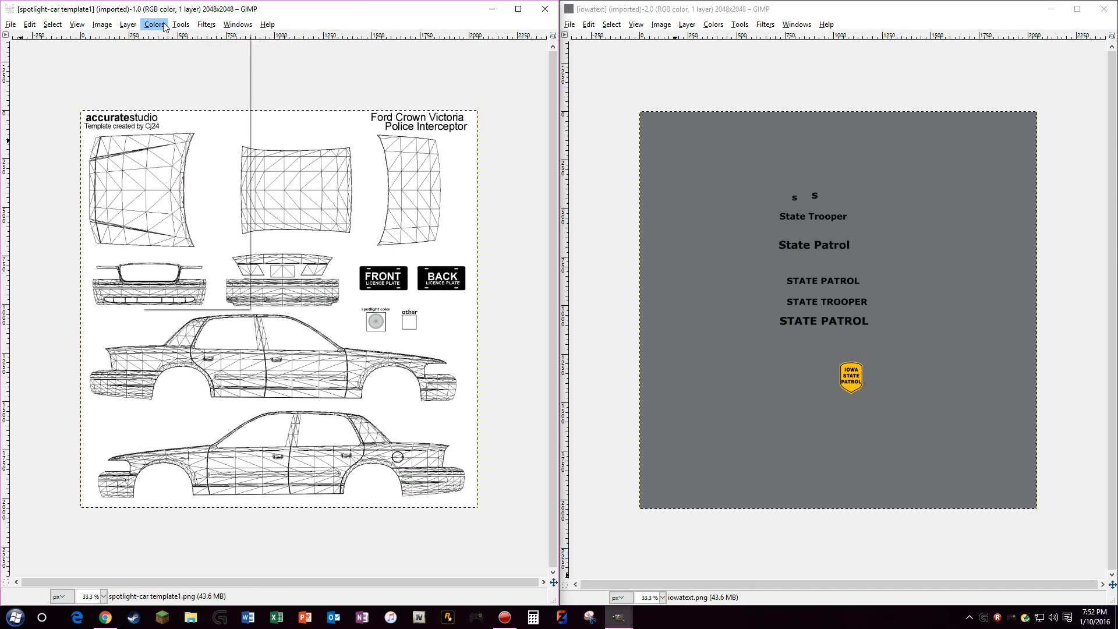
{"action": "mouse_move", "coordinate": [181, 24]}
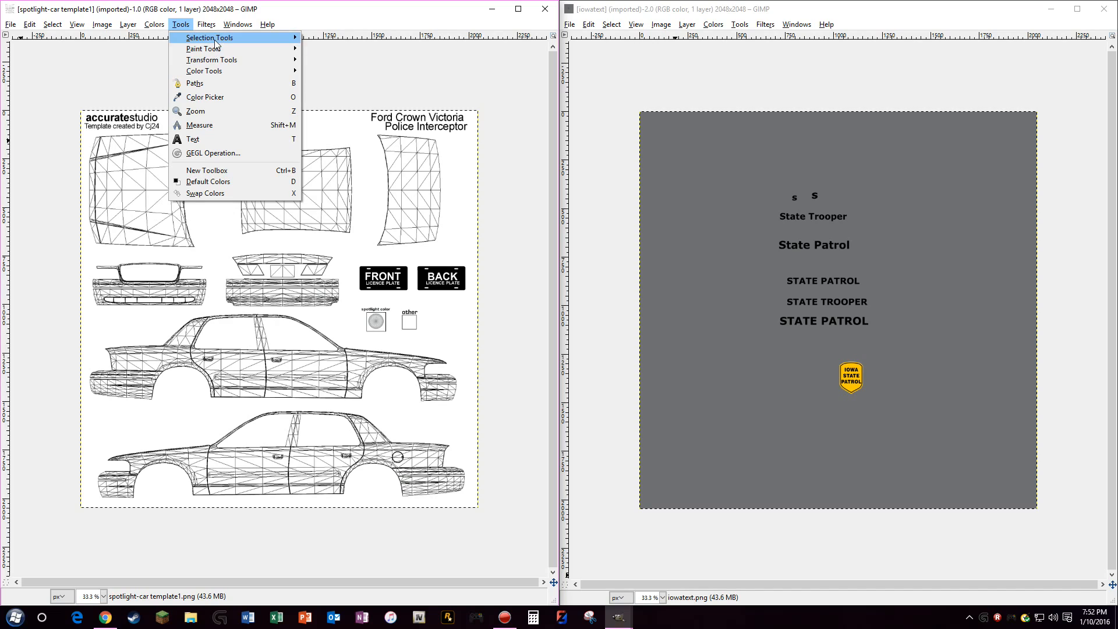
{"action": "left_click", "coordinate": [213, 170]}
{"action": "left_click_drag", "start_coordinate": [219, 13], "coordinate": [522, 73]}
Make a rectangular selection of about 140 × 181 px around the Iowa State Patrol shield in the iowatext image
{"action": "left_click", "coordinate": [532, 175]}
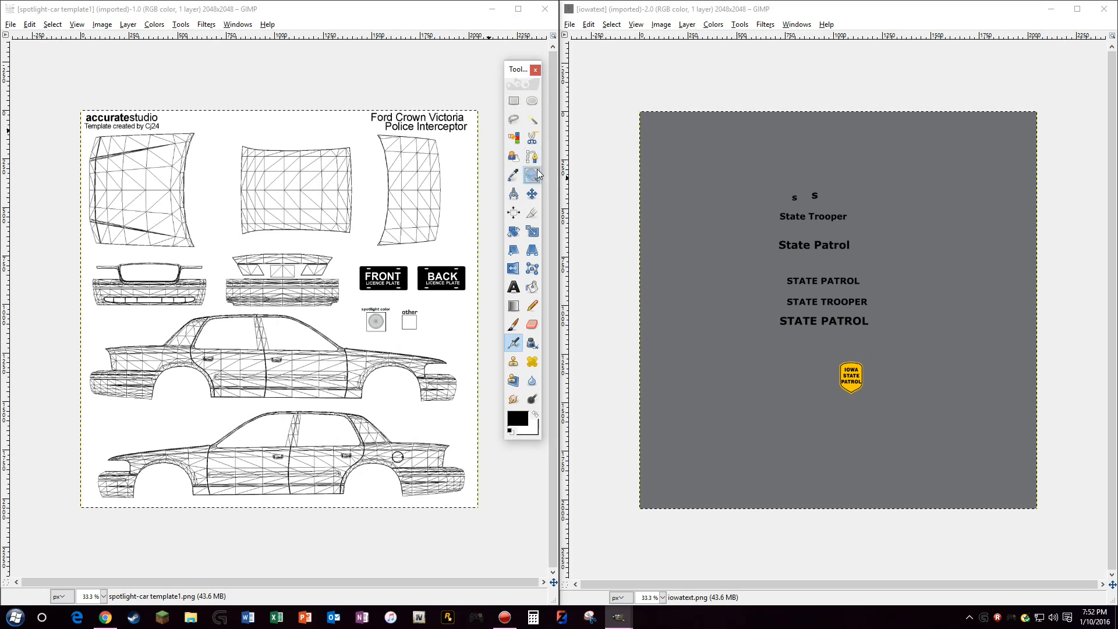
{"action": "left_click_drag", "start_coordinate": [248, 315], "coordinate": [355, 419]}
{"action": "left_click_drag", "start_coordinate": [822, 341], "coordinate": [878, 407]}
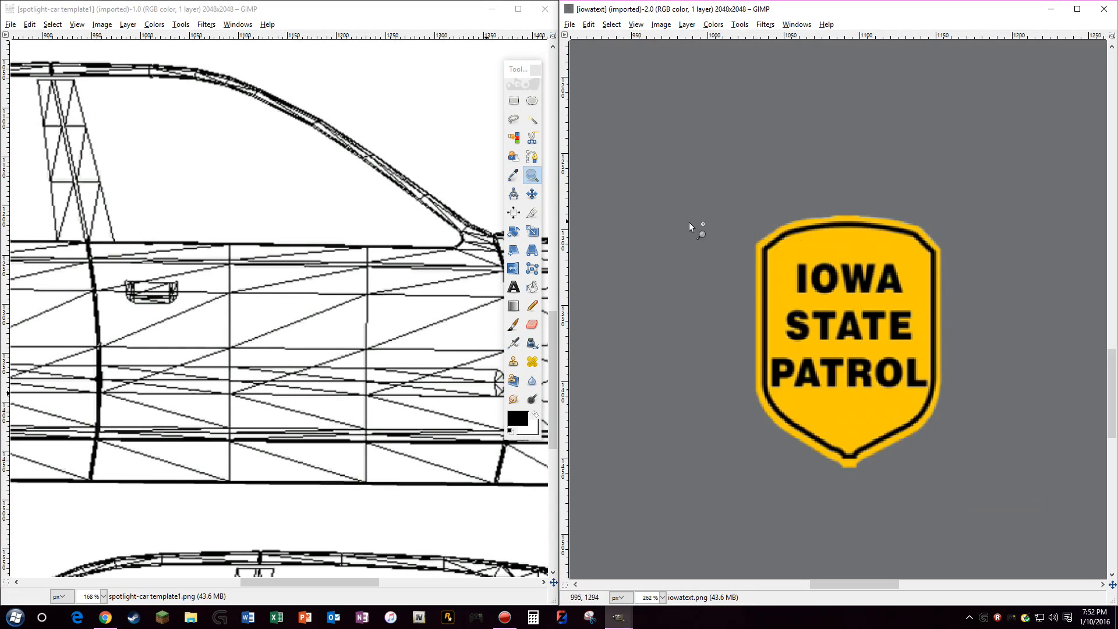
{"action": "left_click", "coordinate": [513, 100]}
{"action": "left_click_drag", "start_coordinate": [735, 202], "coordinate": [947, 476]}
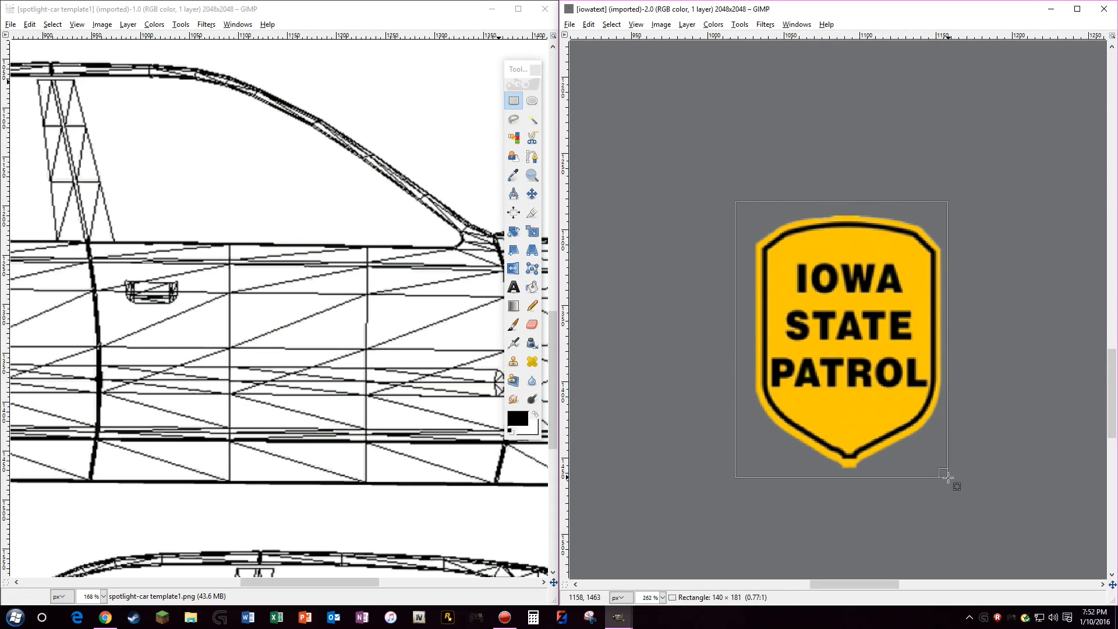
Tighten the rectangular selection around the Iowa State Patrol shield in the iowatext image and copy it
{"action": "left_click_drag", "start_coordinate": [753, 220], "coordinate": [778, 203]}
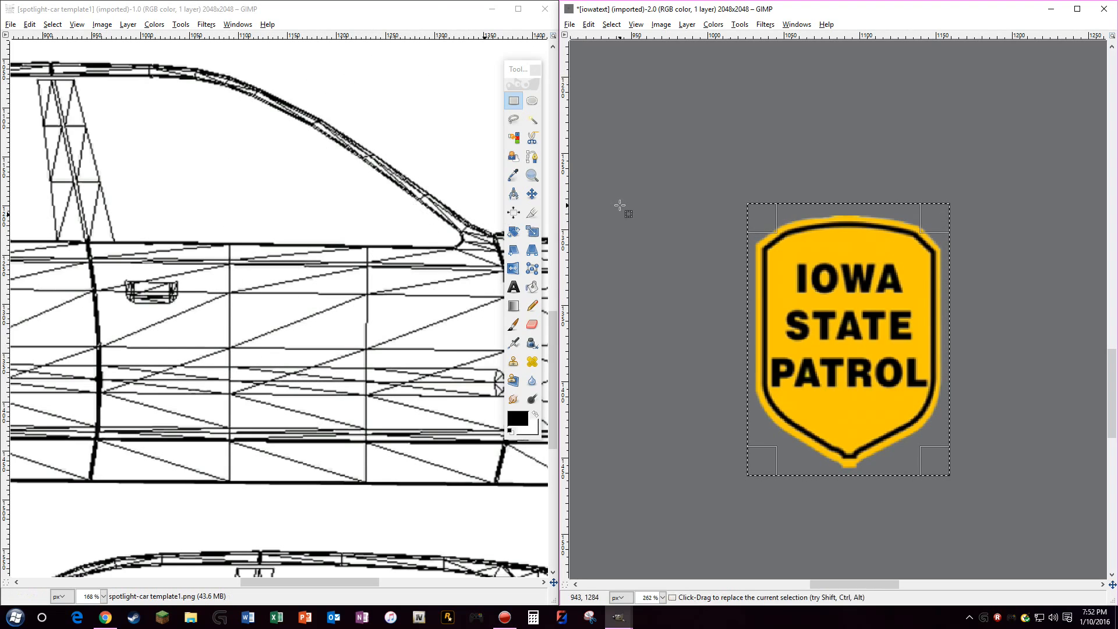
{"action": "right_click", "coordinate": [843, 298]}
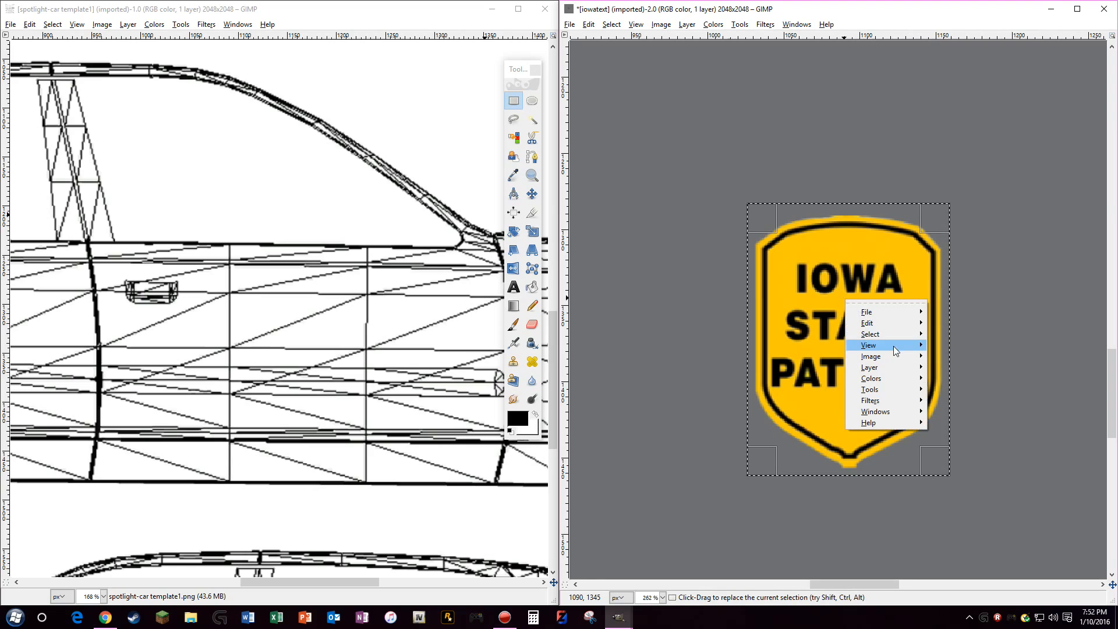
{"action": "mouse_move", "coordinate": [886, 322]}
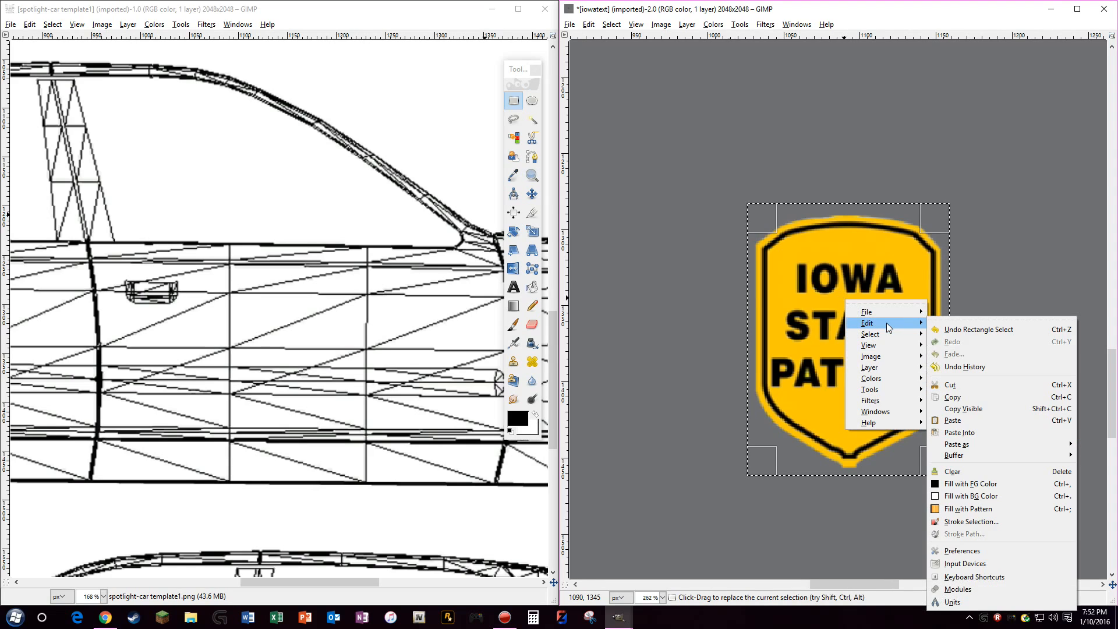
{"action": "left_click", "coordinate": [954, 398]}
Paste the shield into the car template and move it onto the front door of the upper side view, between the vertical panel lines
{"action": "right_click", "coordinate": [295, 320]}
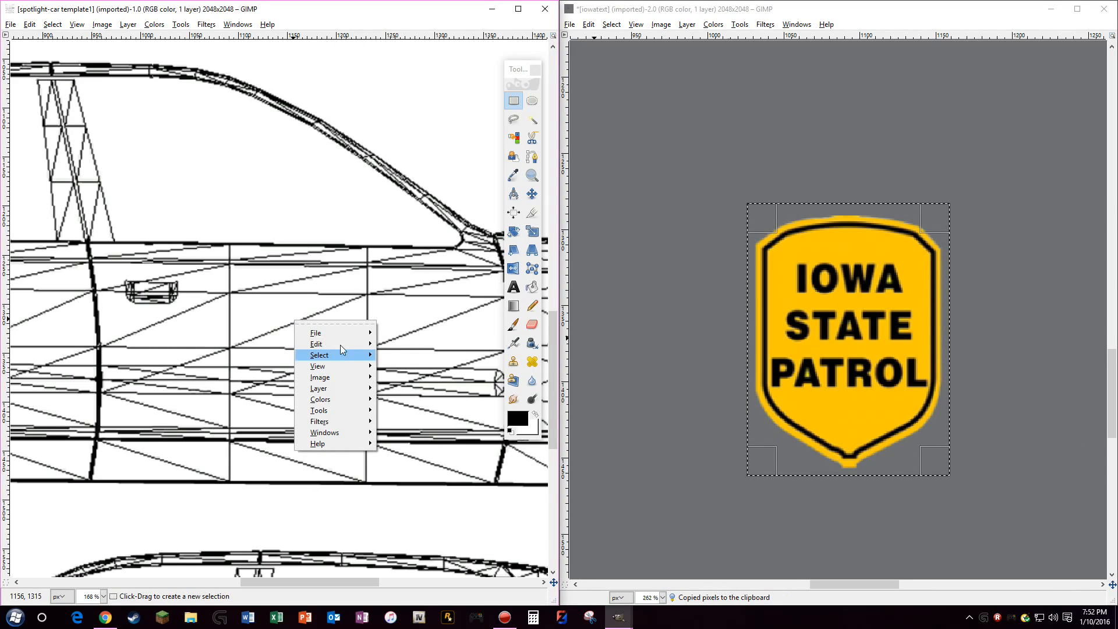
{"action": "mouse_move", "coordinate": [340, 343]}
{"action": "left_click", "coordinate": [422, 439]}
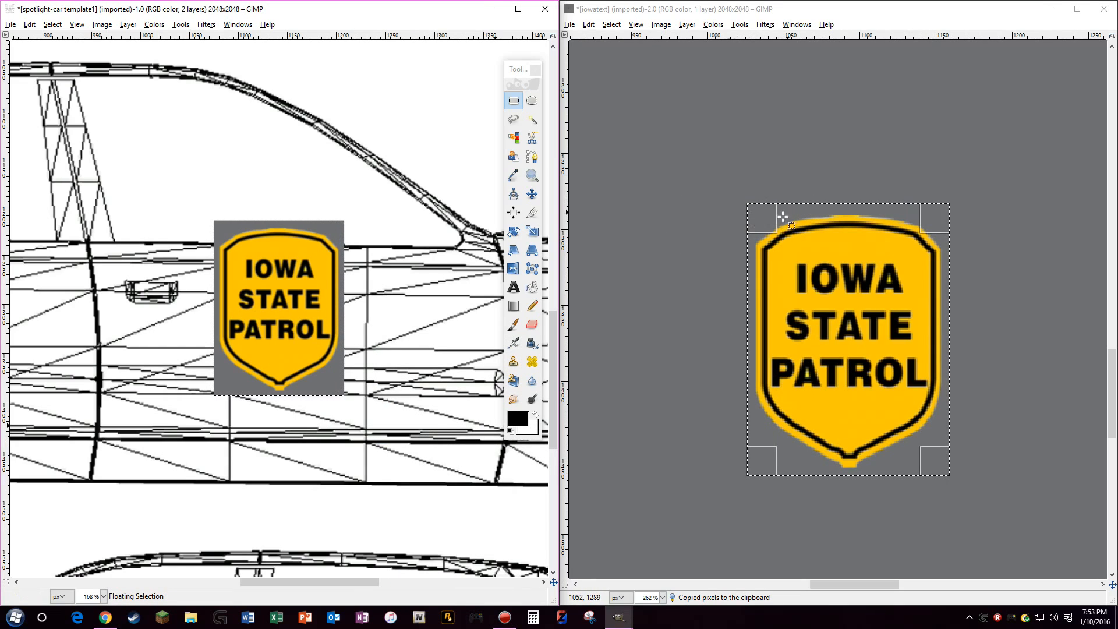
{"action": "left_click", "coordinate": [531, 194]}
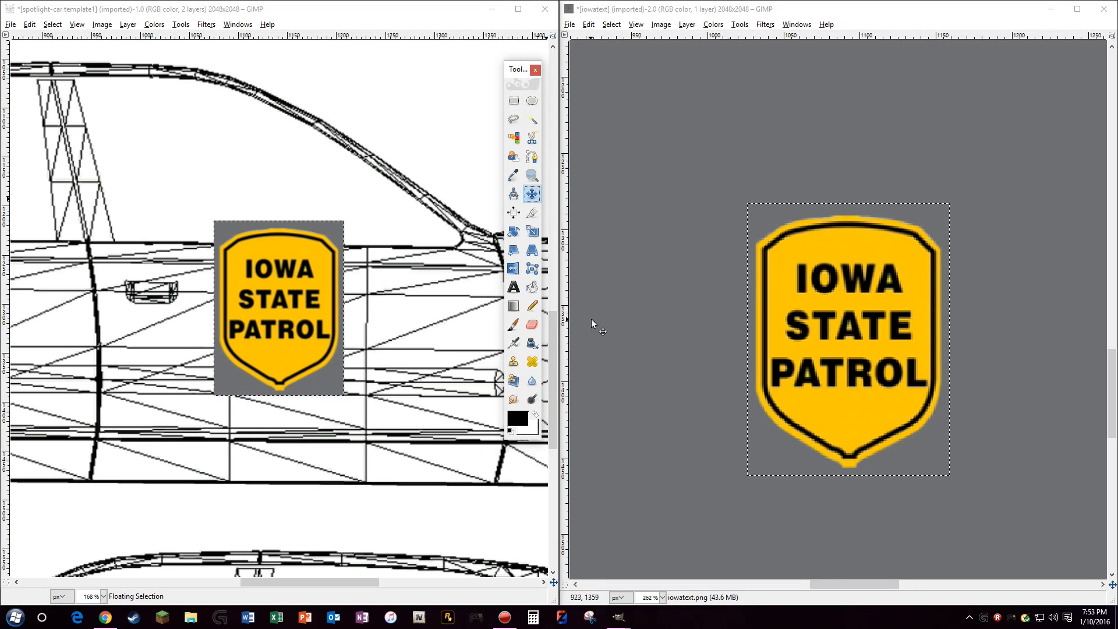
{"action": "left_click_drag", "start_coordinate": [260, 285], "coordinate": [274, 319]}
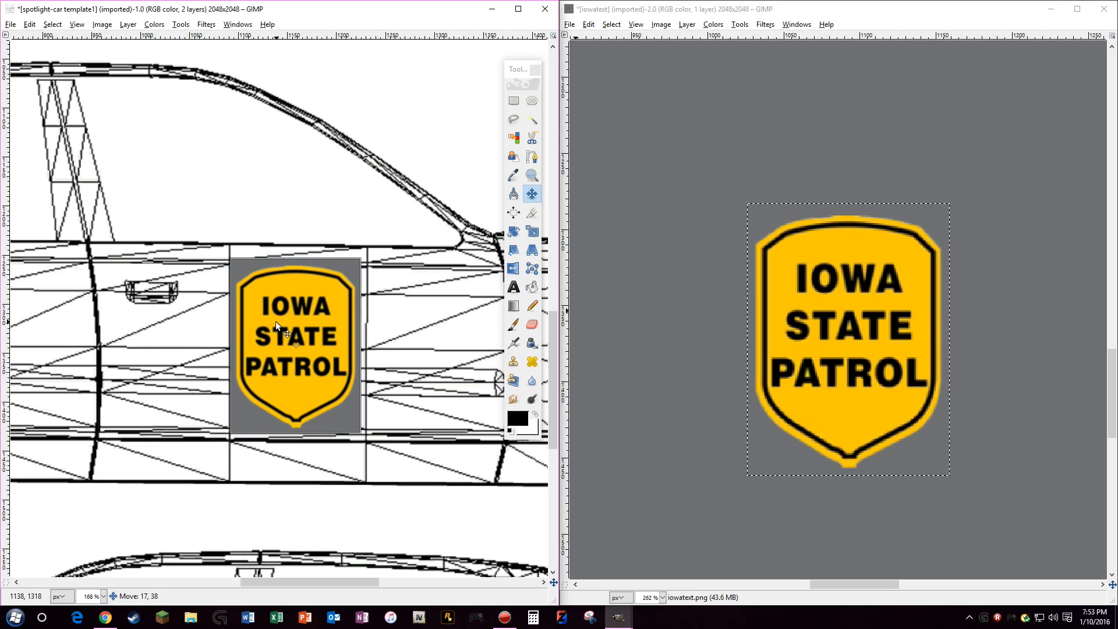
{"action": "left_click_drag", "start_coordinate": [275, 320], "coordinate": [274, 321]}
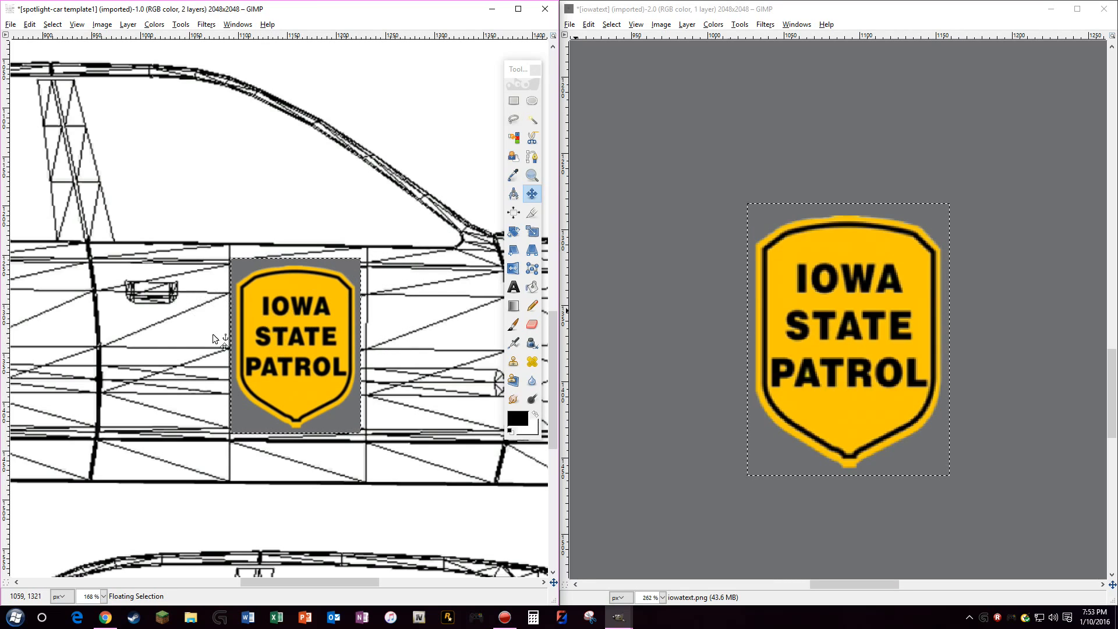
Paste a second shield into the car template and move it onto the front door of the lower side view
{"action": "scroll", "coordinate": [419, 286], "scroll_direction": "down", "scroll_amount": 5}
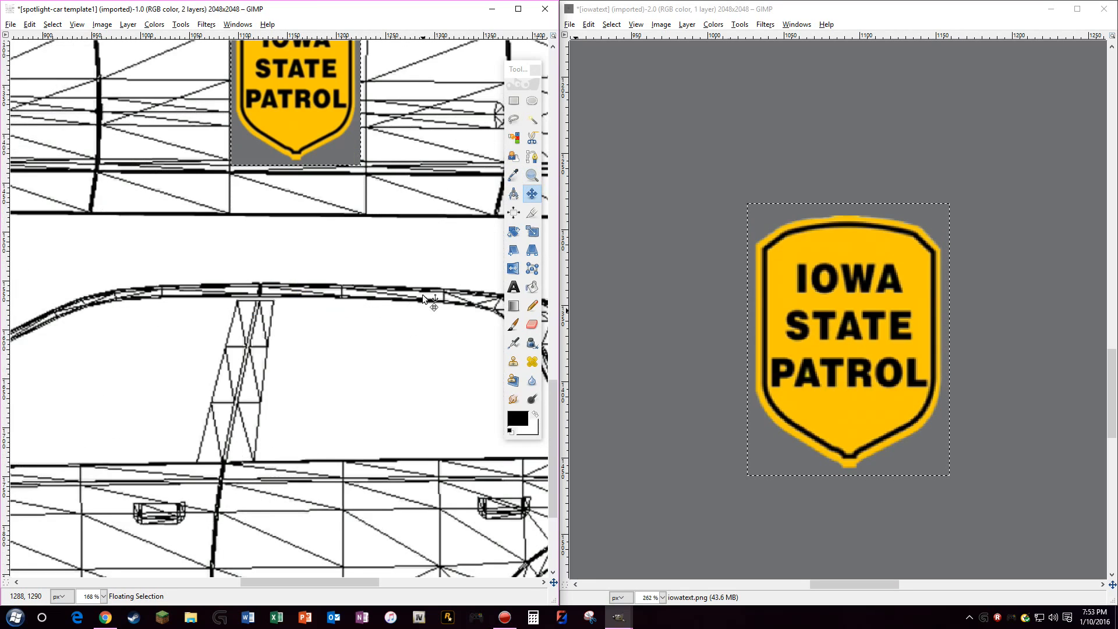
{"action": "scroll", "coordinate": [424, 298], "scroll_direction": "down", "scroll_amount": 3}
{"action": "key", "text": "z"}
{"action": "left_click", "coordinate": [319, 177], "text": "ctrl"}
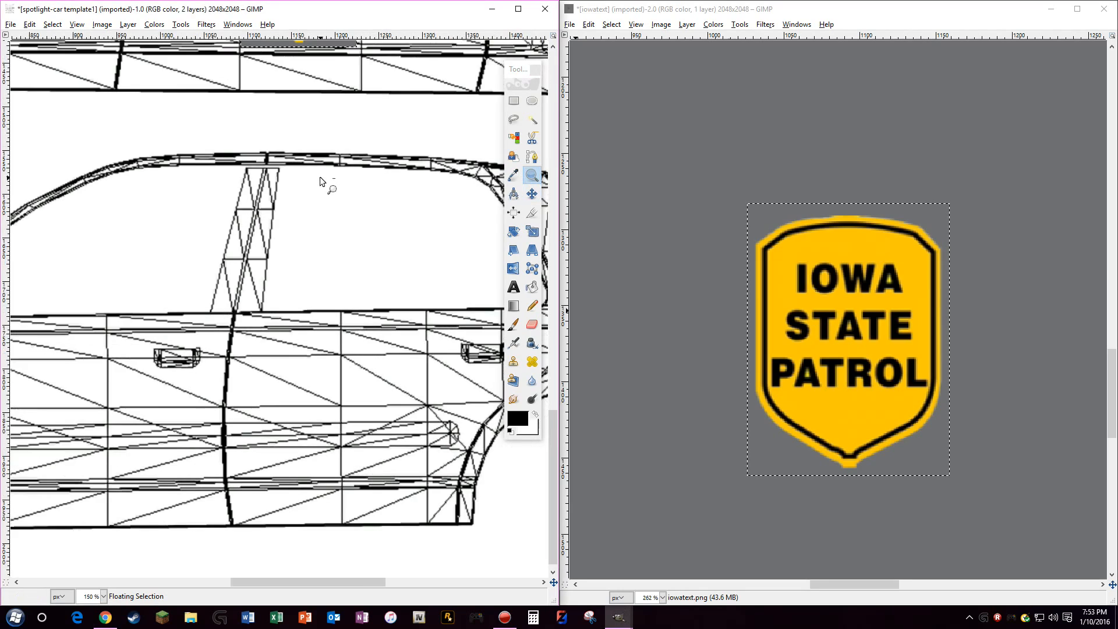
{"action": "left_click", "coordinate": [319, 176], "text": "ctrl"}
{"action": "right_click", "coordinate": [200, 268]}
{"action": "mouse_move", "coordinate": [221, 289]}
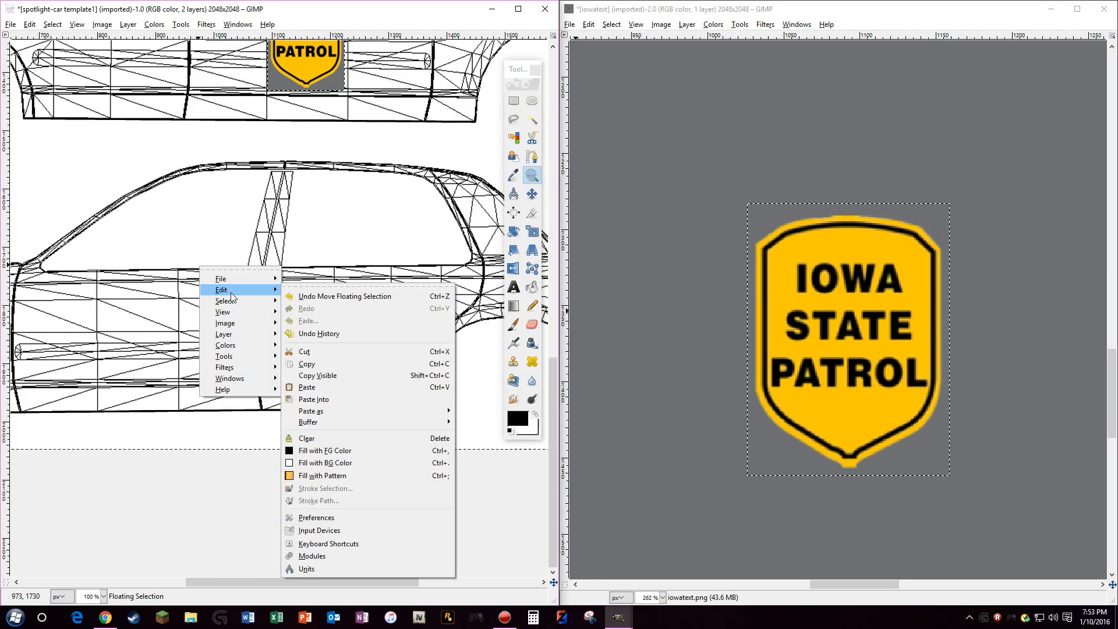
{"action": "left_click", "coordinate": [307, 387]}
{"action": "scroll", "coordinate": [298, 218], "scroll_direction": "up", "scroll_amount": 3}
{"action": "left_click", "coordinate": [532, 194]}
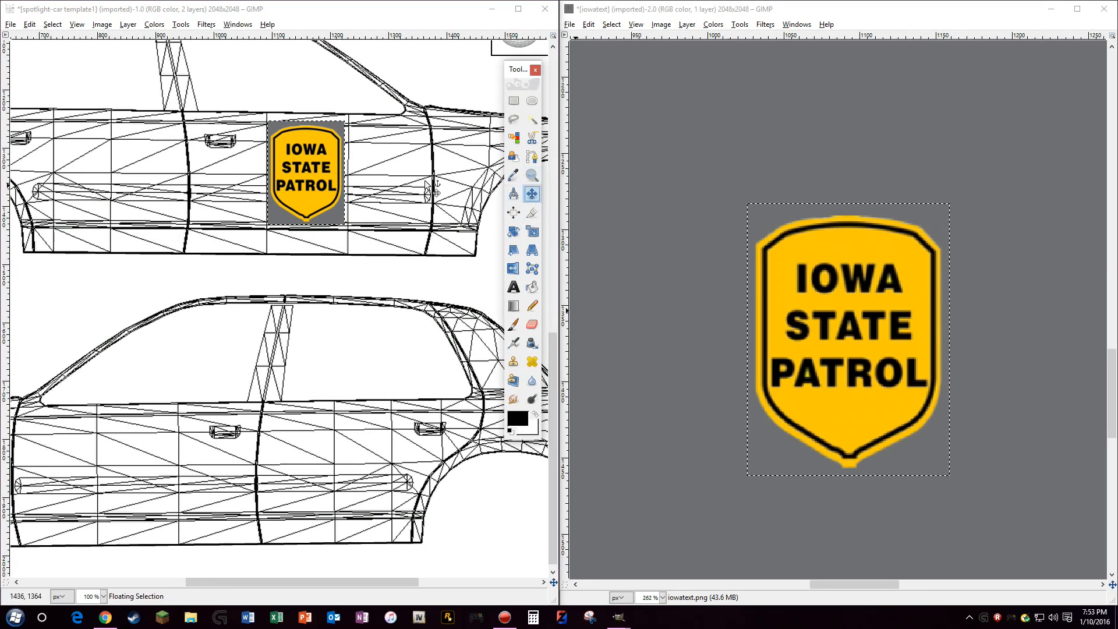
{"action": "left_click_drag", "start_coordinate": [289, 180], "coordinate": [140, 449]}
{"action": "scroll", "coordinate": [242, 310], "scroll_direction": "down", "scroll_amount": 1}
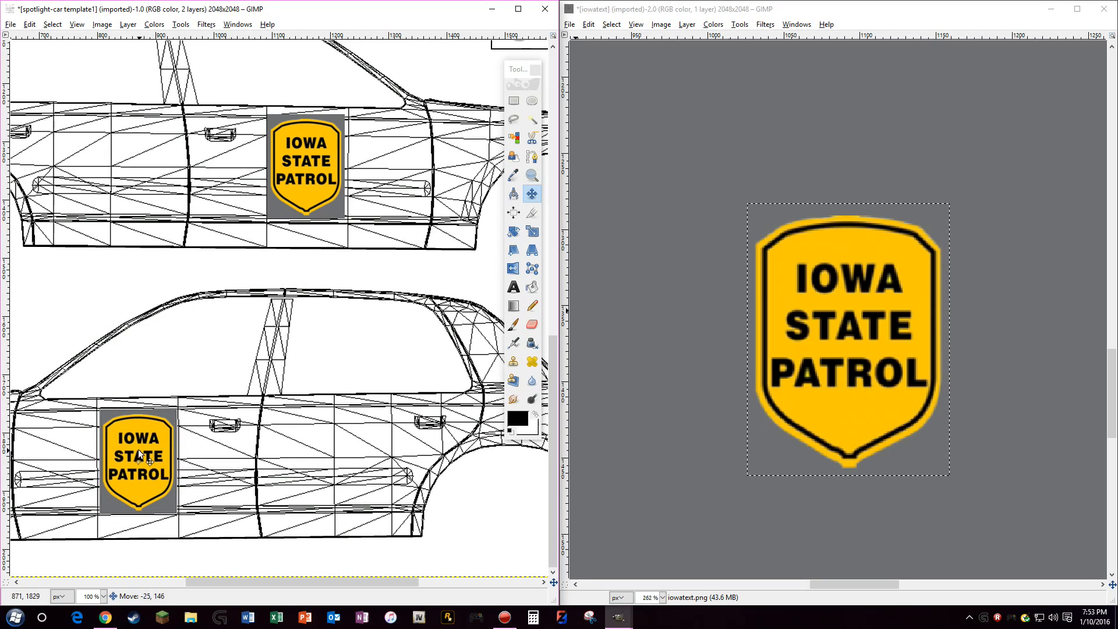
Shift the lower side view's shield slightly down and toward the door handle, between the door's vertical panel lines
{"action": "left_click", "coordinate": [531, 176]}
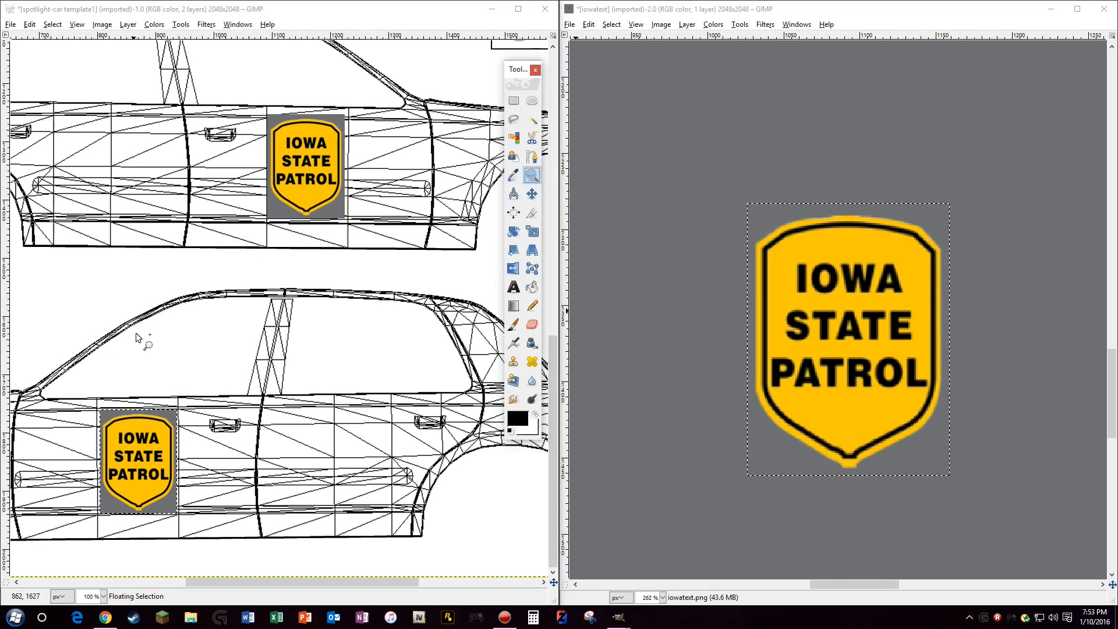
{"action": "left_click_drag", "start_coordinate": [80, 390], "coordinate": [215, 551]}
{"action": "scroll", "coordinate": [469, 349], "scroll_direction": "up", "scroll_amount": 1}
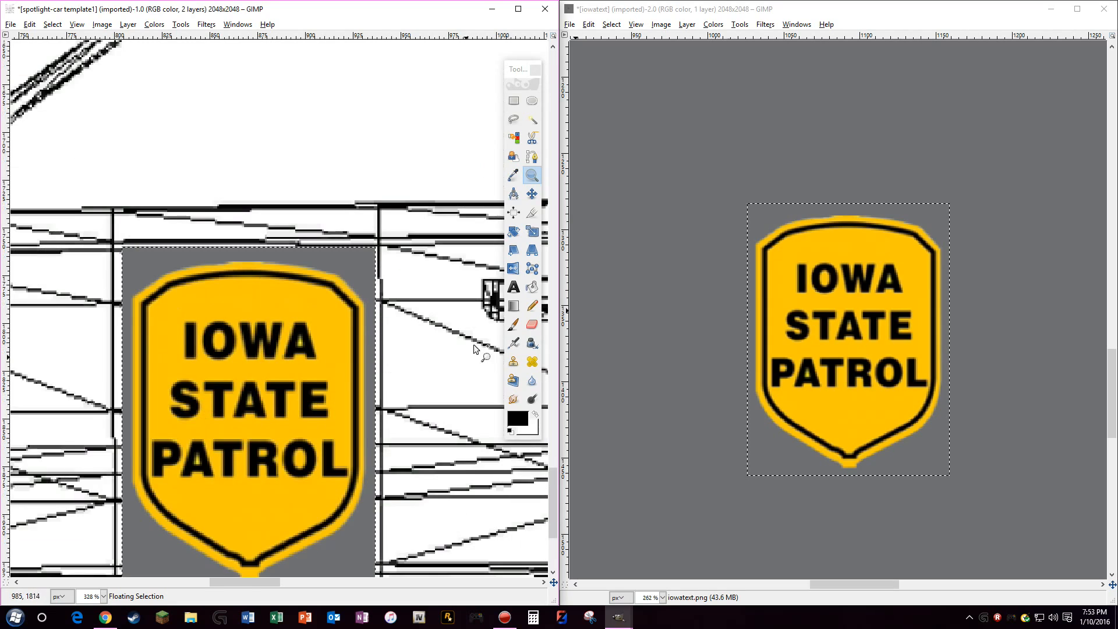
{"action": "scroll", "coordinate": [466, 262], "scroll_direction": "down", "scroll_amount": 3}
{"action": "left_click", "coordinate": [531, 194]}
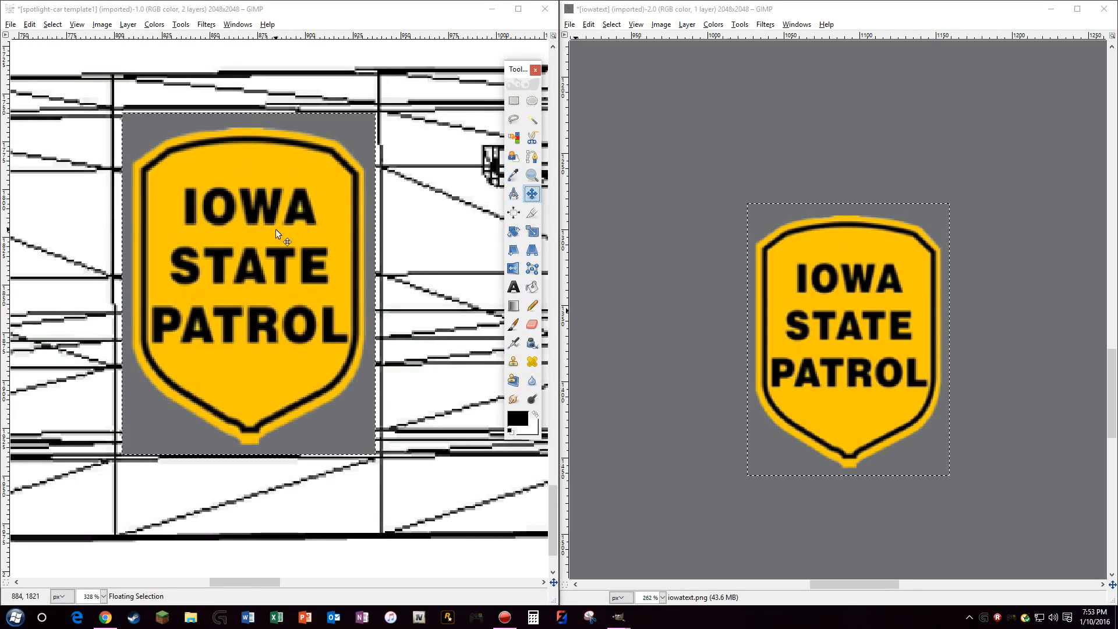
{"action": "left_click_drag", "start_coordinate": [275, 230], "coordinate": [281, 275]}
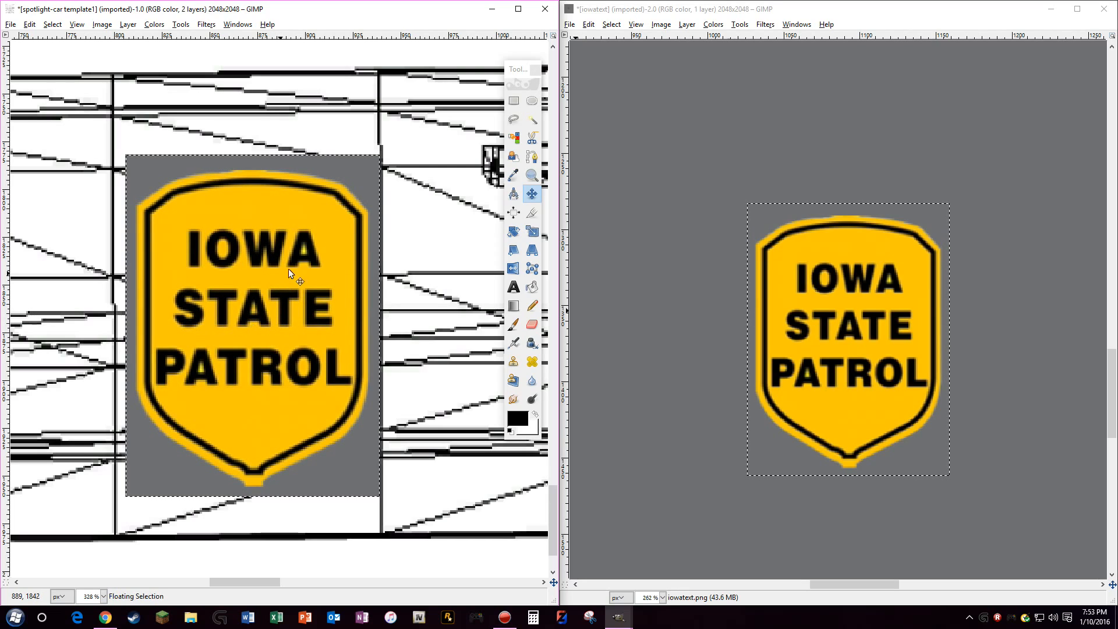
Raise the lower side view's shield about 29 px to match the upper side view's shield placement and anchor it to the template
{"action": "left_click", "coordinate": [532, 175]}
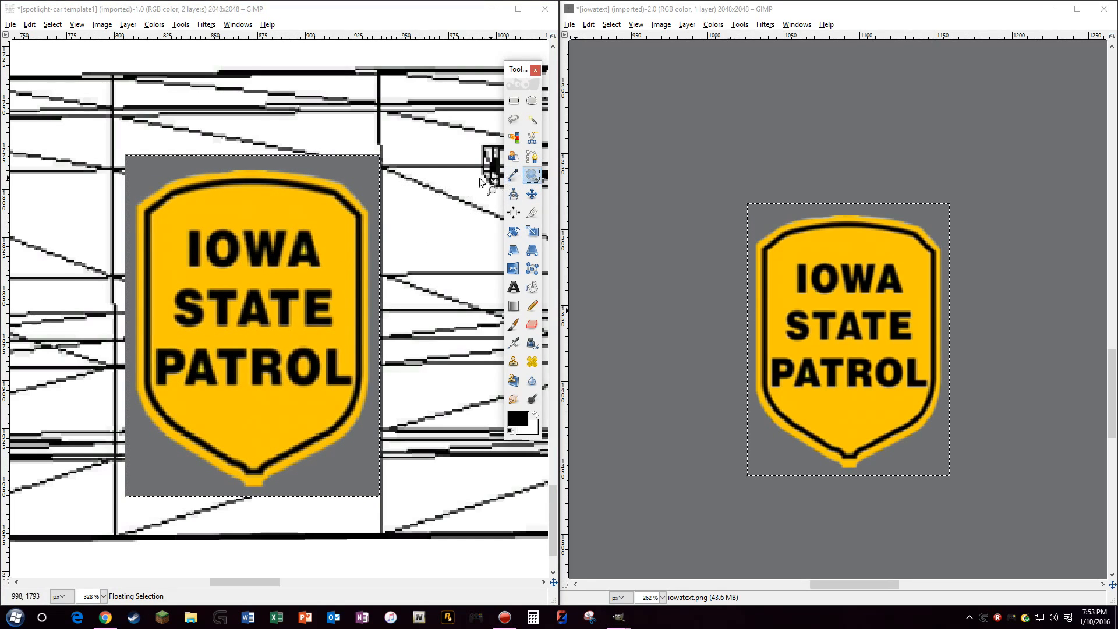
{"action": "left_click", "coordinate": [453, 176], "text": "ctrl"}
{"action": "left_click", "coordinate": [453, 177], "text": "ctrl"}
{"action": "scroll", "coordinate": [361, 378], "scroll_direction": "up", "scroll_amount": 3}
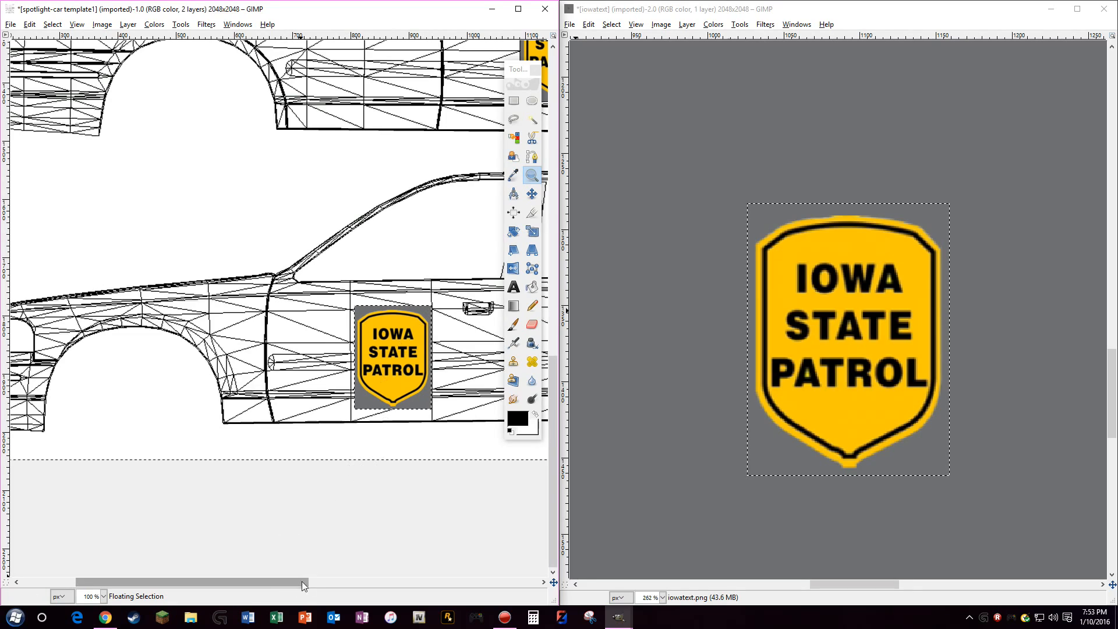
{"action": "left_click_drag", "start_coordinate": [273, 581], "coordinate": [343, 577]}
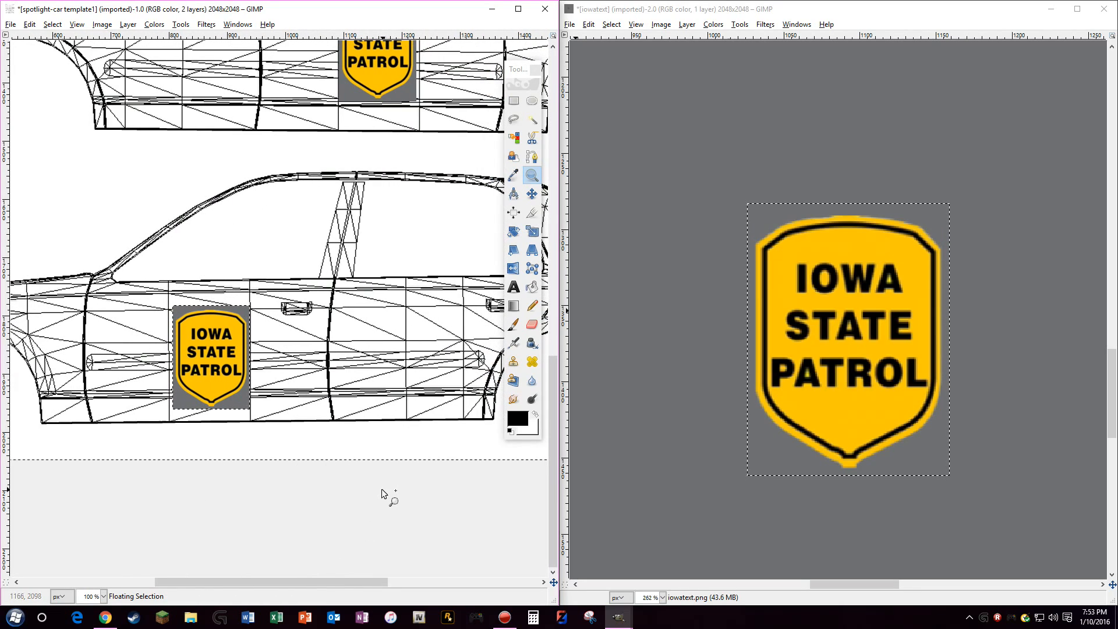
{"action": "scroll", "coordinate": [379, 490], "scroll_direction": "up", "scroll_amount": 4}
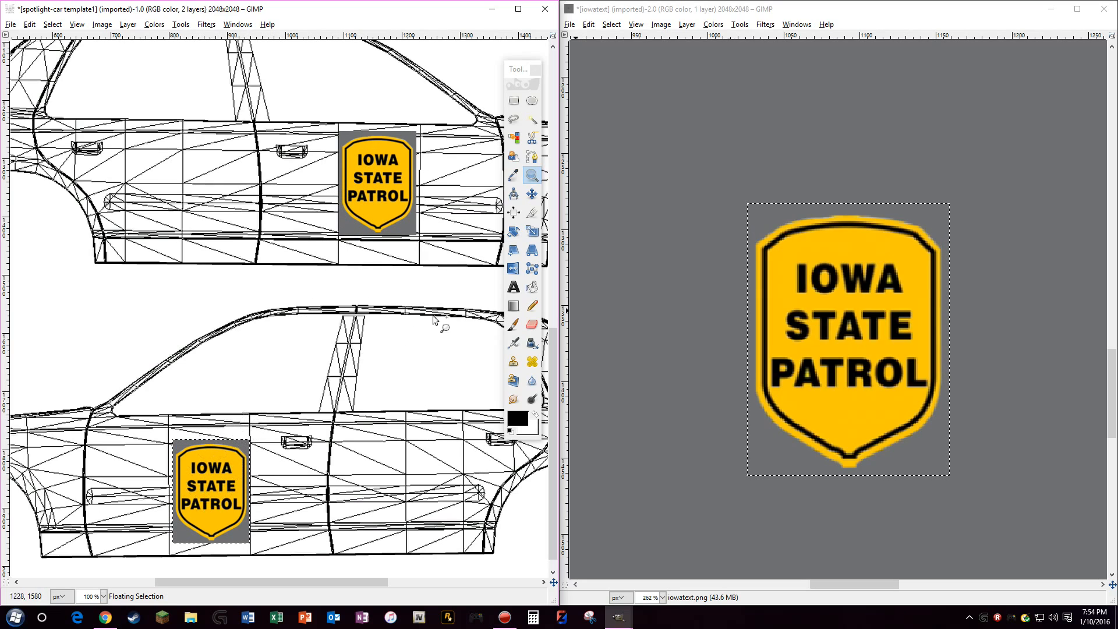
{"action": "left_click", "coordinate": [531, 194]}
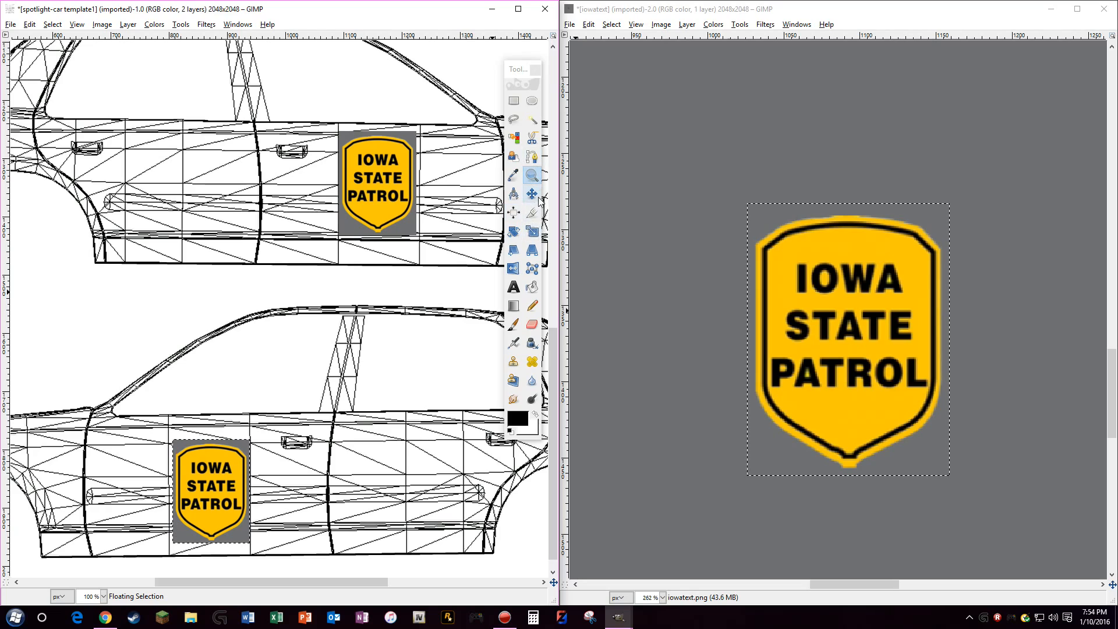
{"action": "left_click_drag", "start_coordinate": [212, 480], "coordinate": [211, 465]}
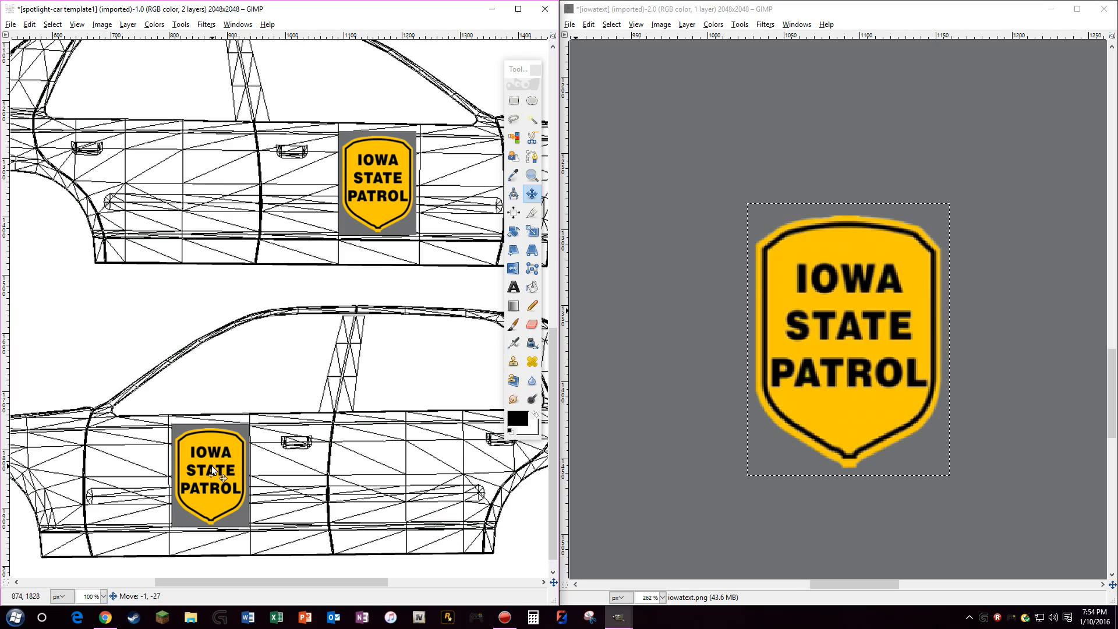
{"action": "left_click_drag", "start_coordinate": [211, 466], "coordinate": [212, 464]}
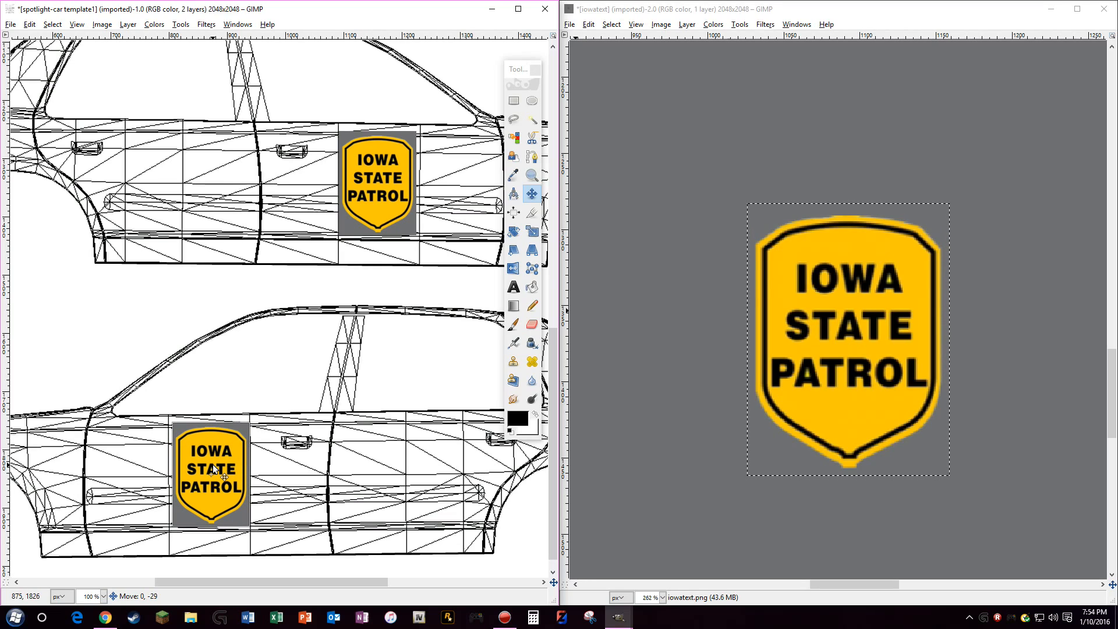
{"action": "left_click", "coordinate": [275, 457]}
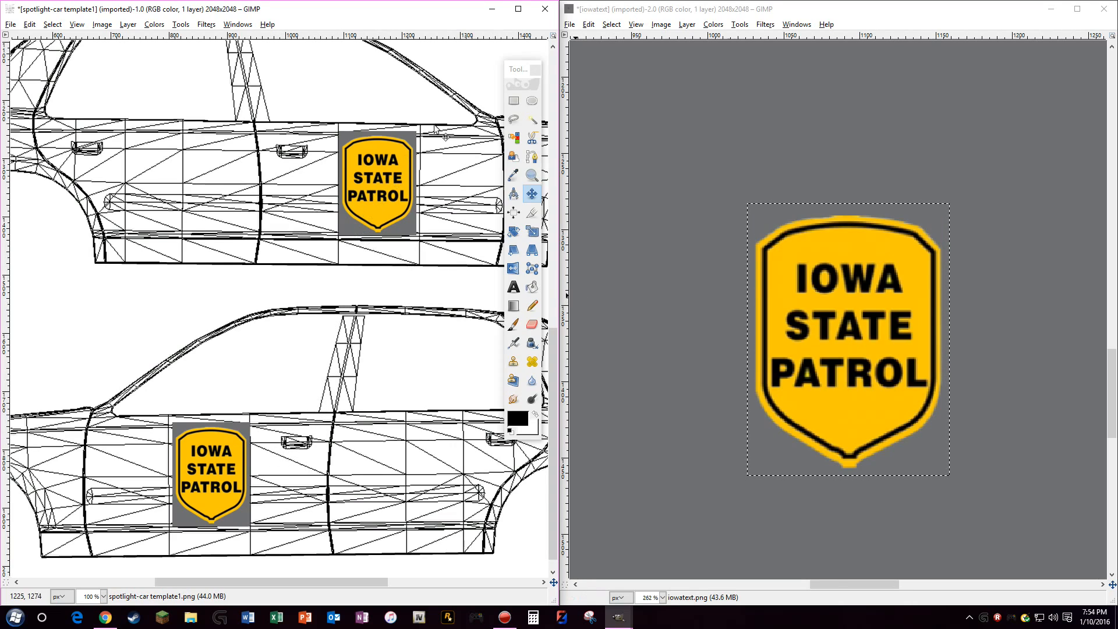
Select the STATE TROOPER lettering in the iowatext image with a tight rectangle and copy it
{"action": "scroll", "coordinate": [749, 306], "scroll_direction": "up", "scroll_amount": 6}
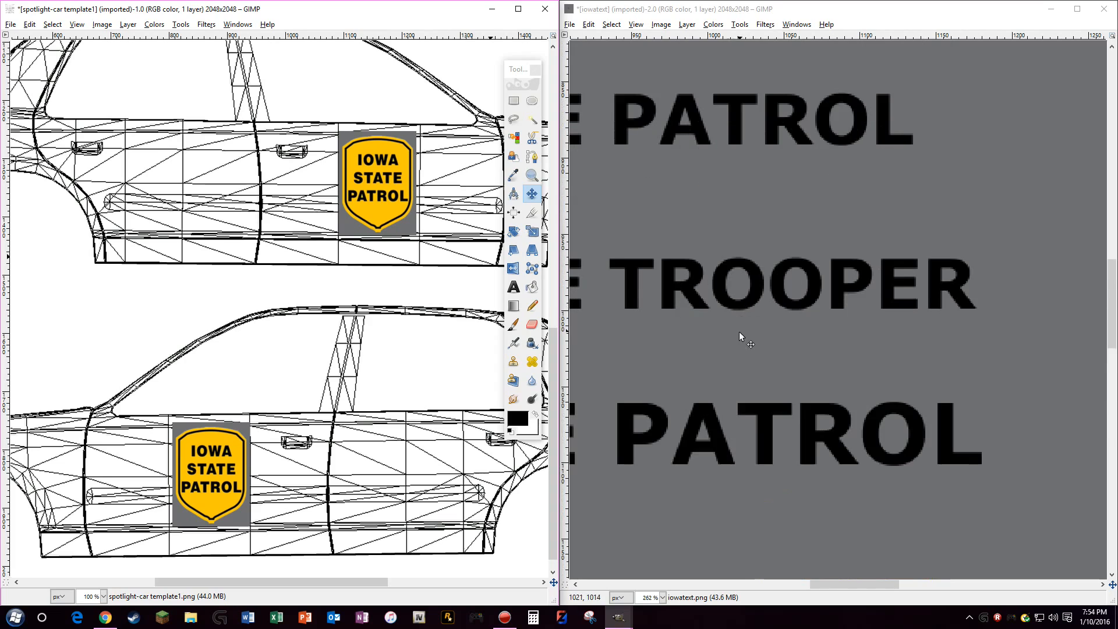
{"action": "scroll", "coordinate": [743, 337], "scroll_direction": "down", "scroll_amount": 2}
{"action": "left_click", "coordinate": [531, 176]}
{"action": "left_click", "coordinate": [673, 174], "text": "ctrl"}
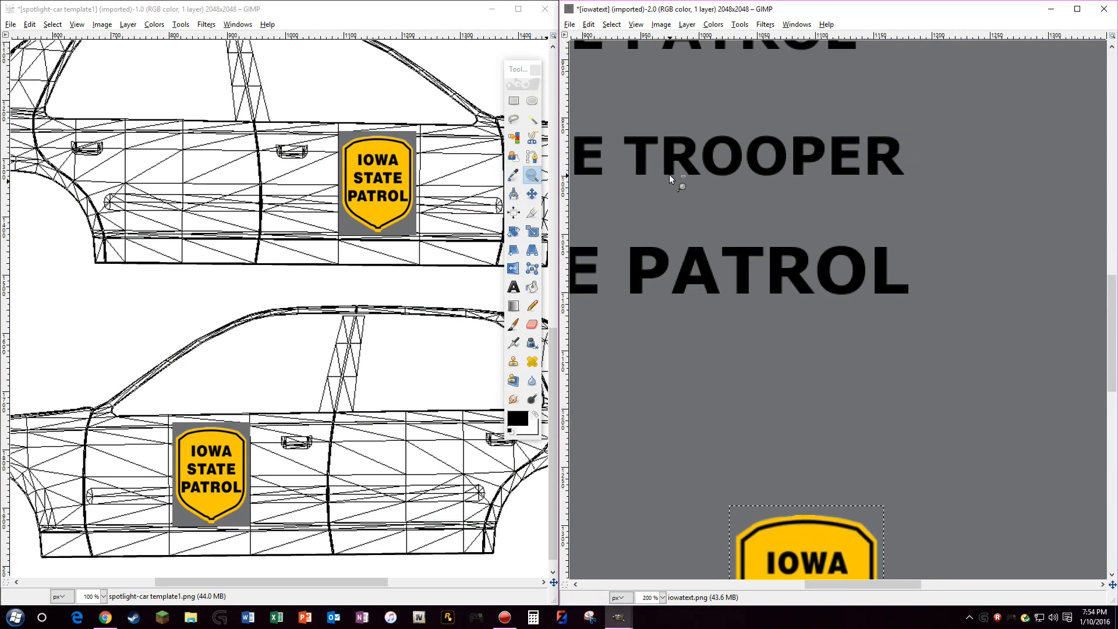
{"action": "scroll", "coordinate": [808, 469], "scroll_direction": "up", "scroll_amount": 5}
{"action": "left_click", "coordinate": [728, 404], "text": "ctrl"}
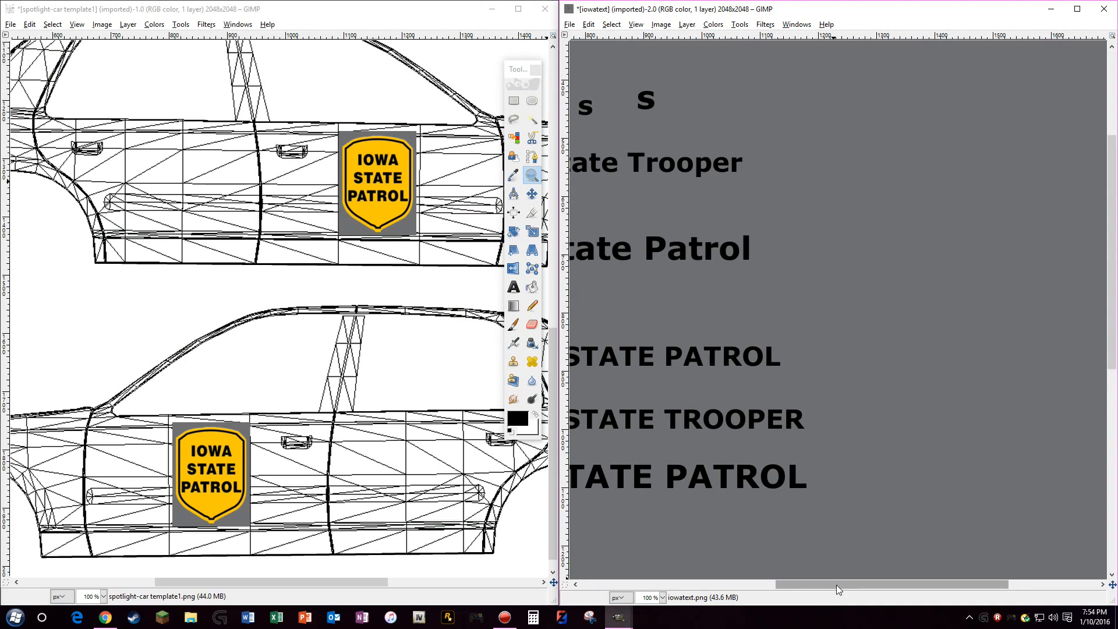
{"action": "left_click_drag", "start_coordinate": [836, 585], "coordinate": [791, 581]}
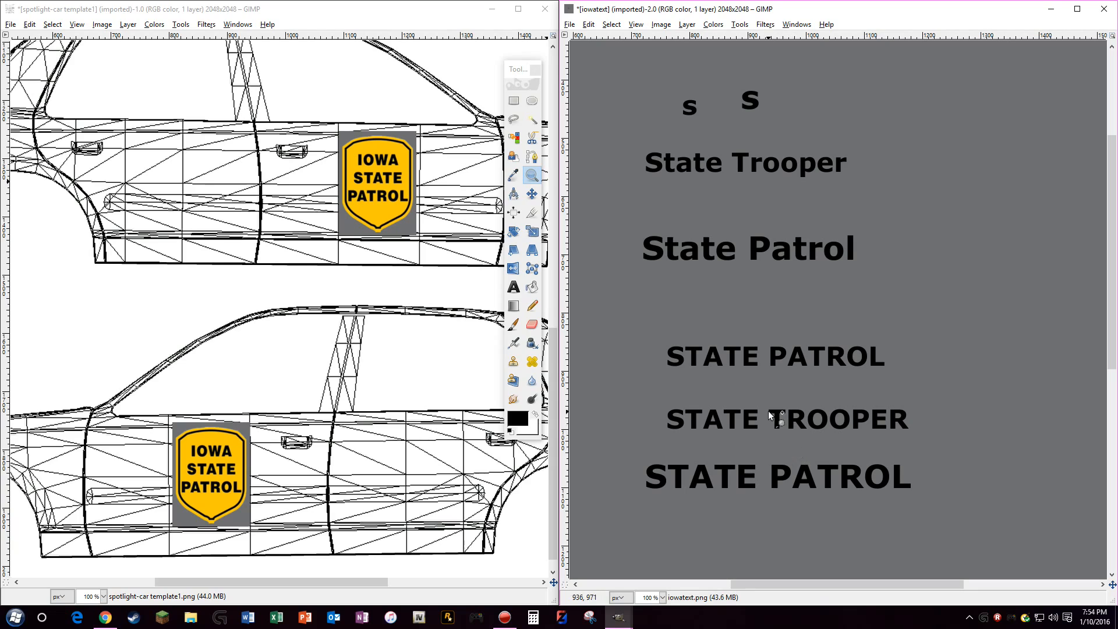
{"action": "left_click", "coordinate": [770, 428]}
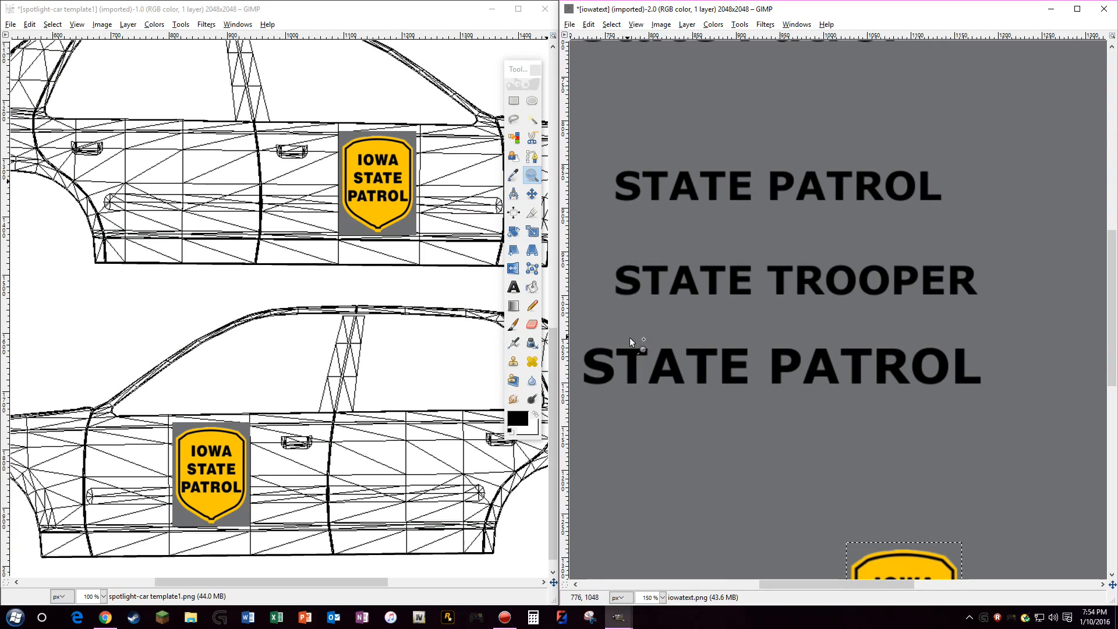
{"action": "left_click", "coordinate": [513, 100]}
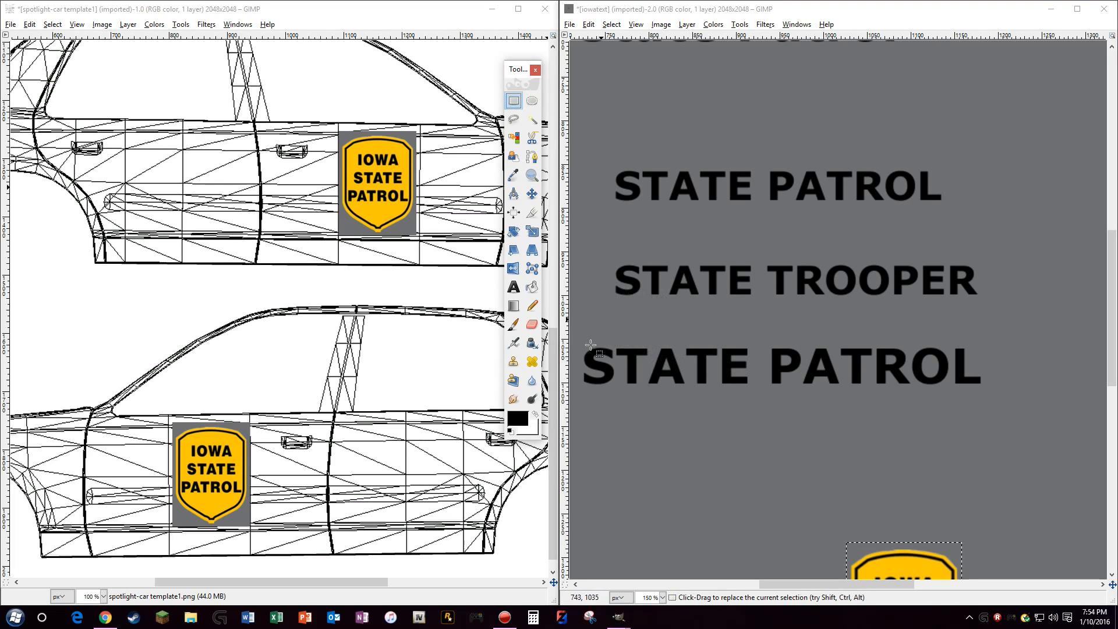
{"action": "left_click_drag", "start_coordinate": [609, 260], "coordinate": [983, 301]}
{"action": "right_click", "coordinate": [889, 288]}
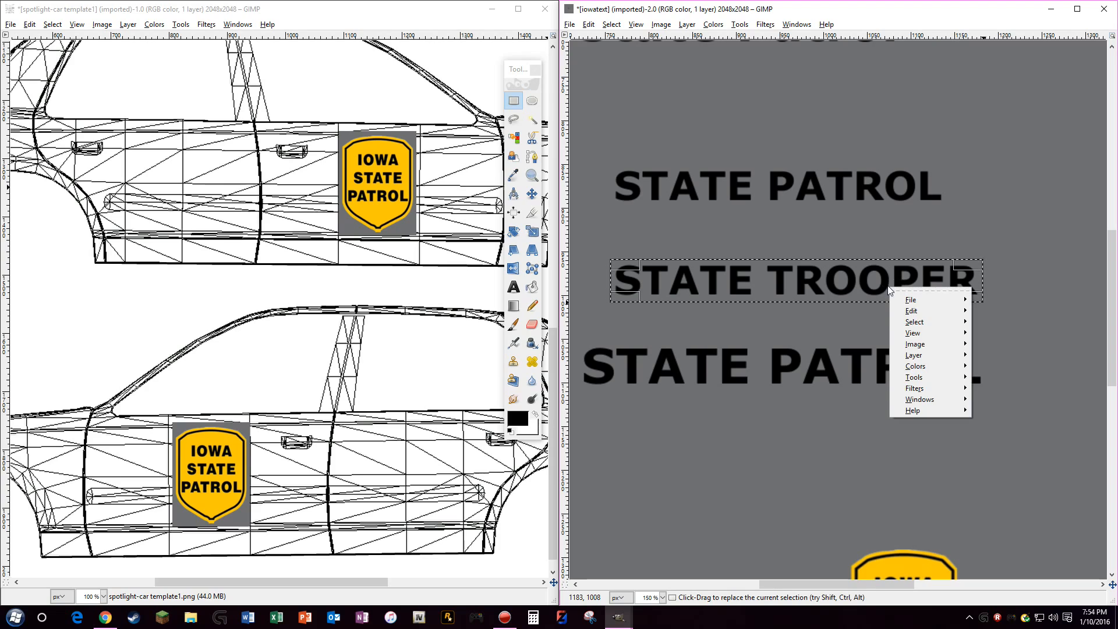
{"action": "mouse_move", "coordinate": [912, 314]}
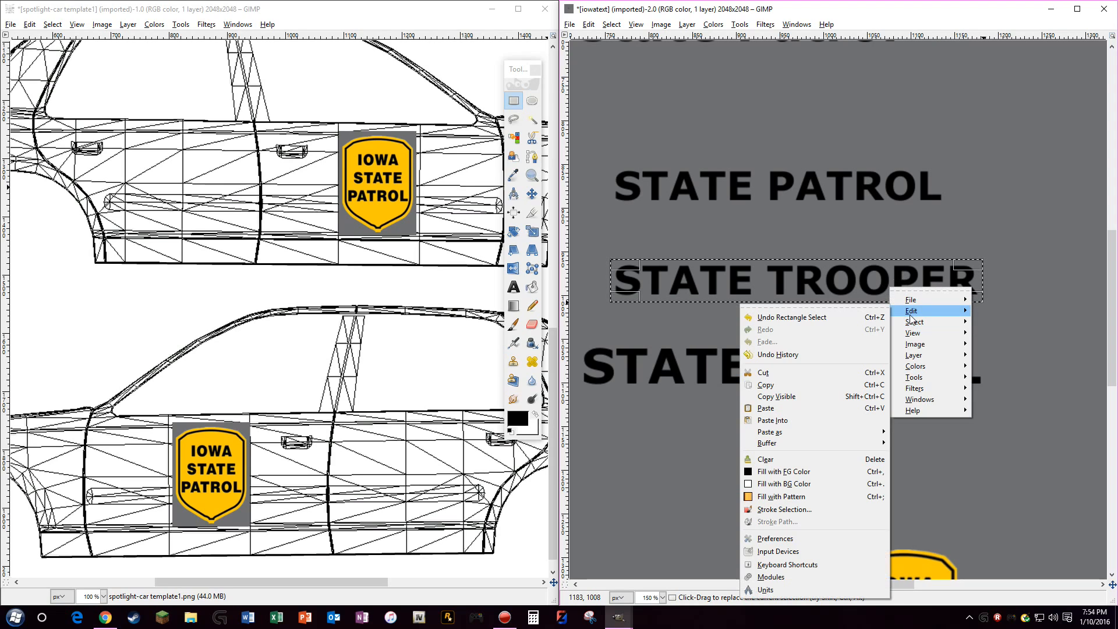
{"action": "left_click", "coordinate": [785, 386]}
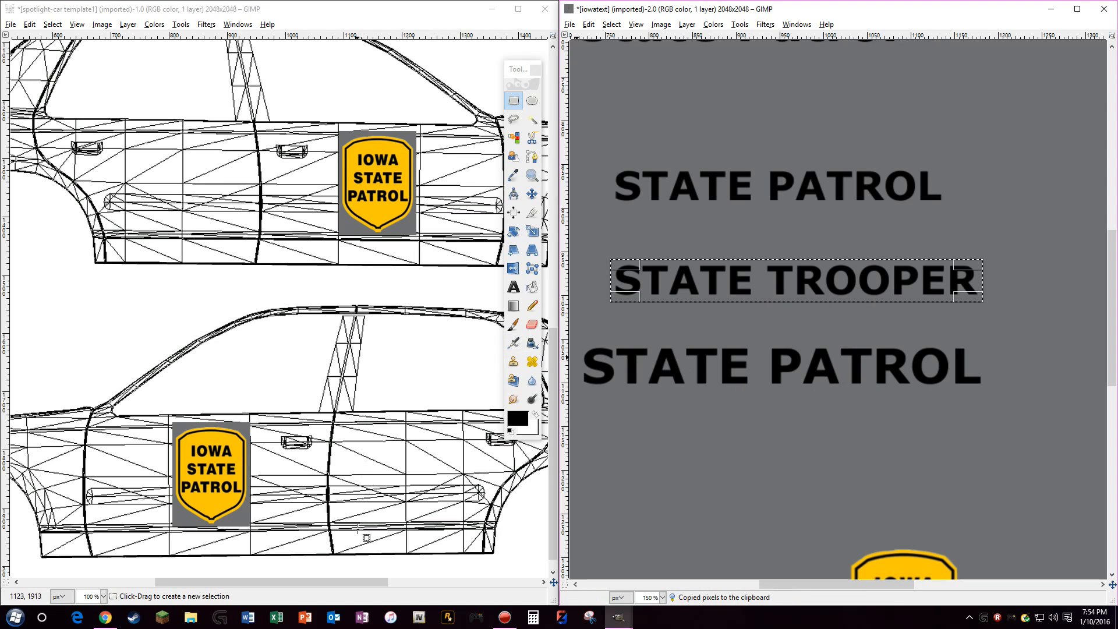
Paste the STATE TROOPER lettering into the car template and move it onto the front fender of the upper side view
{"action": "left_click_drag", "start_coordinate": [370, 581], "coordinate": [512, 574]}
{"action": "right_click", "coordinate": [200, 167]}
{"action": "mouse_move", "coordinate": [222, 192]}
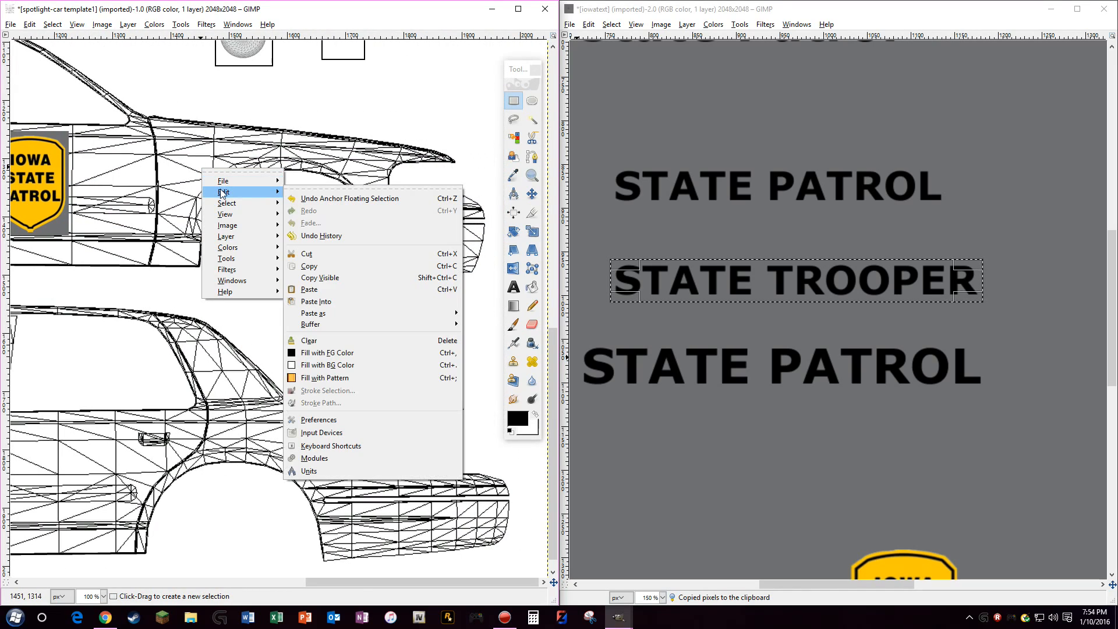
{"action": "left_click", "coordinate": [327, 289]}
{"action": "left_click", "coordinate": [531, 194]}
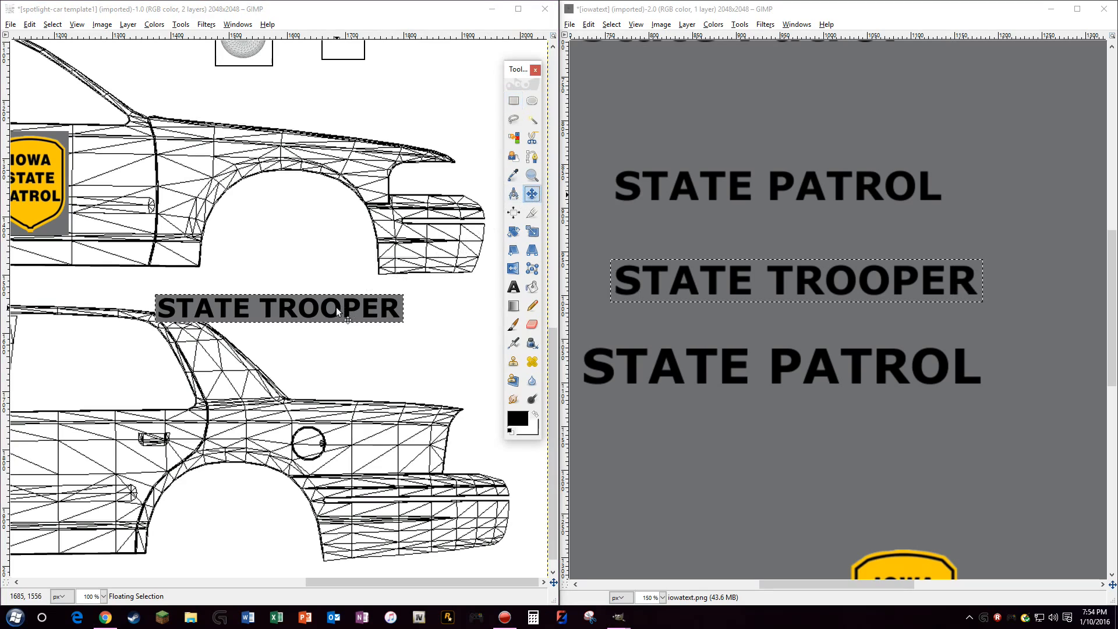
{"action": "left_click_drag", "start_coordinate": [322, 307], "coordinate": [306, 153]}
Scale the pasted STATE TROOPER lettering down to 357 × 41 px
{"action": "left_click", "coordinate": [531, 231]}
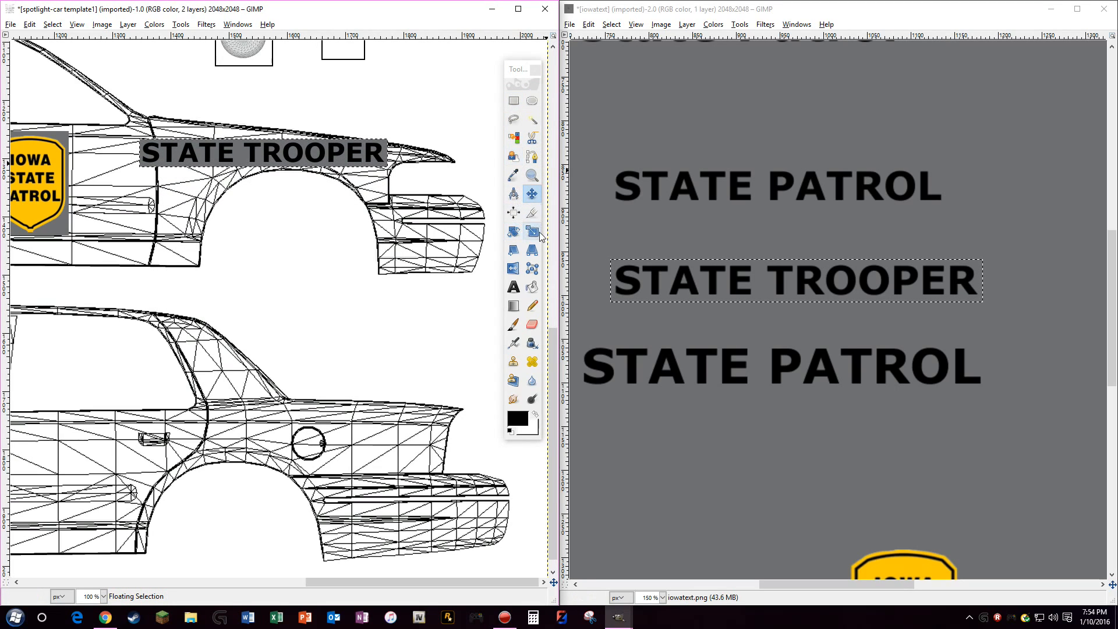
{"action": "left_click_drag", "start_coordinate": [154, 161], "coordinate": [150, 156]}
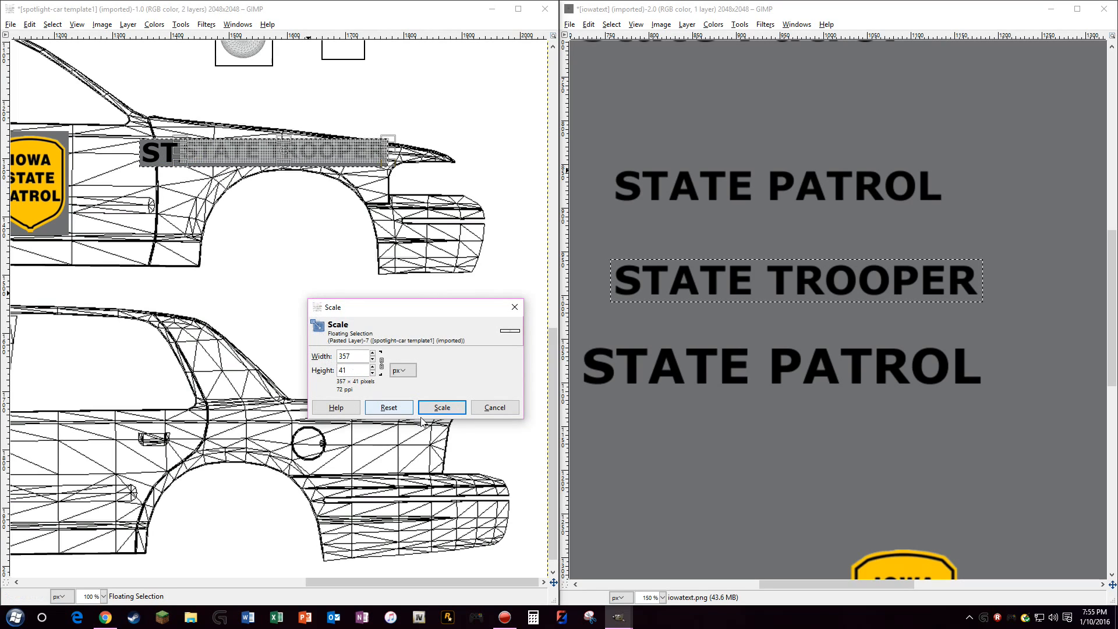
{"action": "left_click", "coordinate": [442, 407]}
Position the scaled STATE TROOPER lettering on the upper side view's front fender, just above the wheel arch and in front of the door line
{"action": "left_click", "coordinate": [531, 193]}
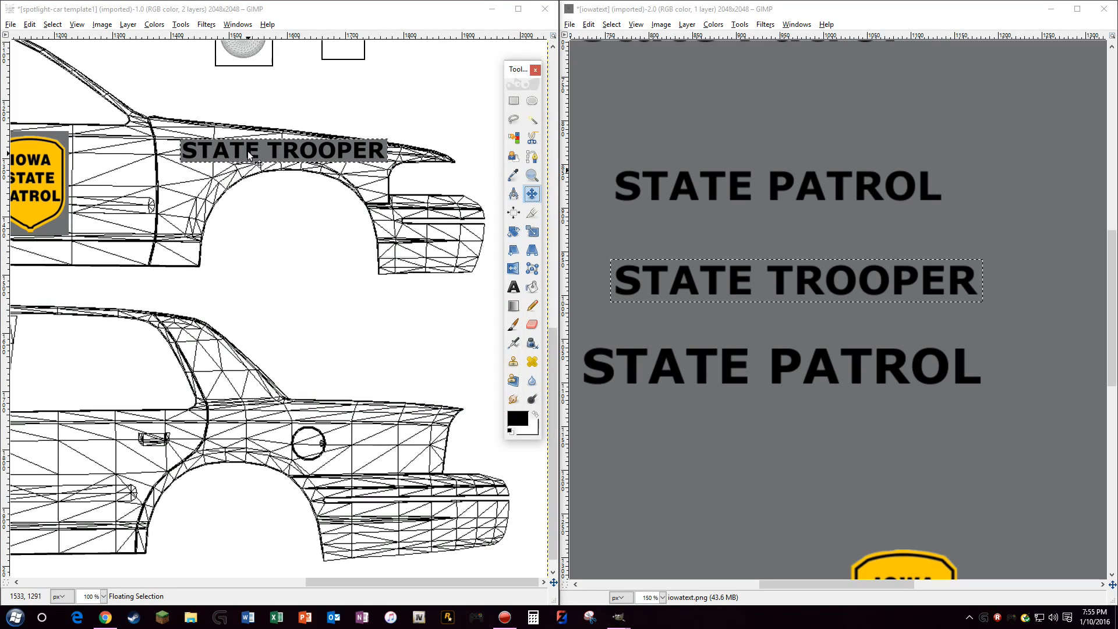
{"action": "left_click_drag", "start_coordinate": [249, 155], "coordinate": [280, 151]}
{"action": "key", "text": "z"}
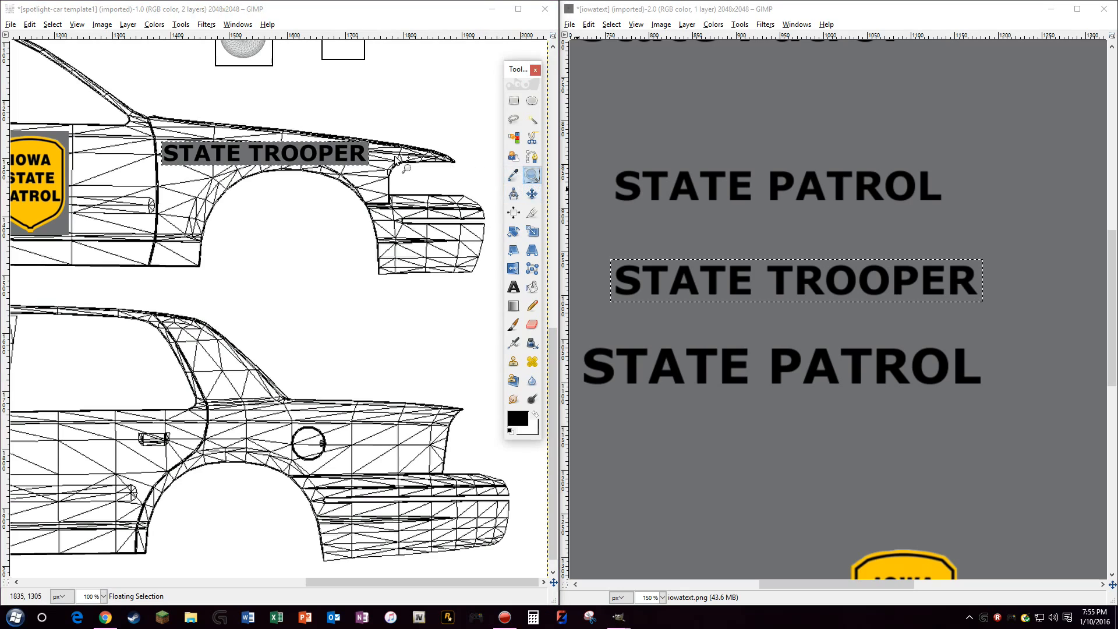
{"action": "left_click_drag", "start_coordinate": [157, 118], "coordinate": [416, 220]}
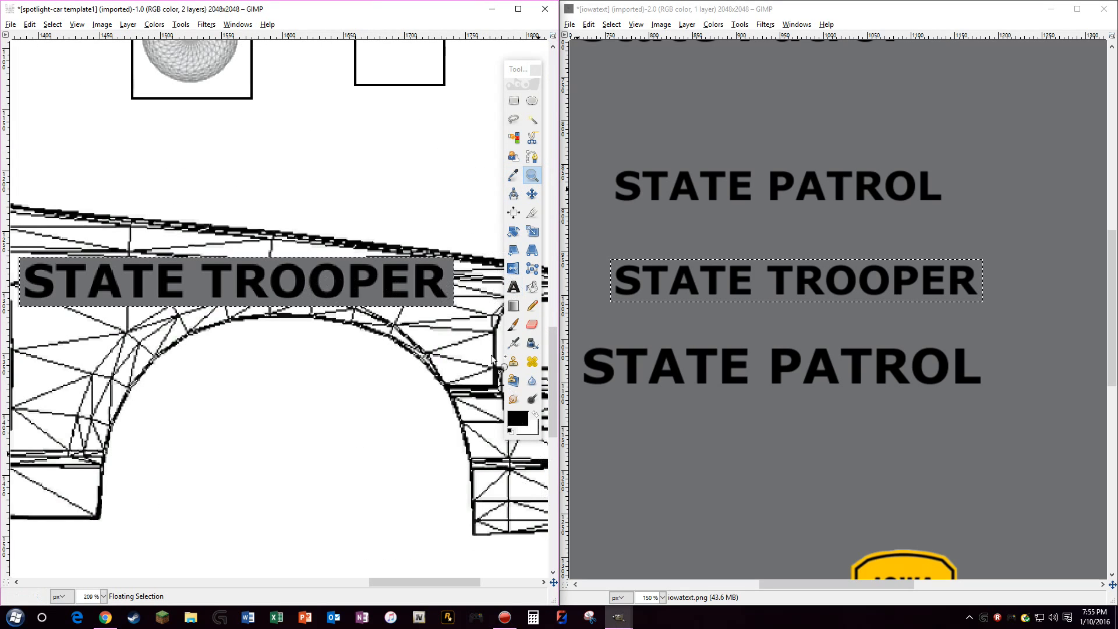
{"action": "left_click", "coordinate": [531, 193]}
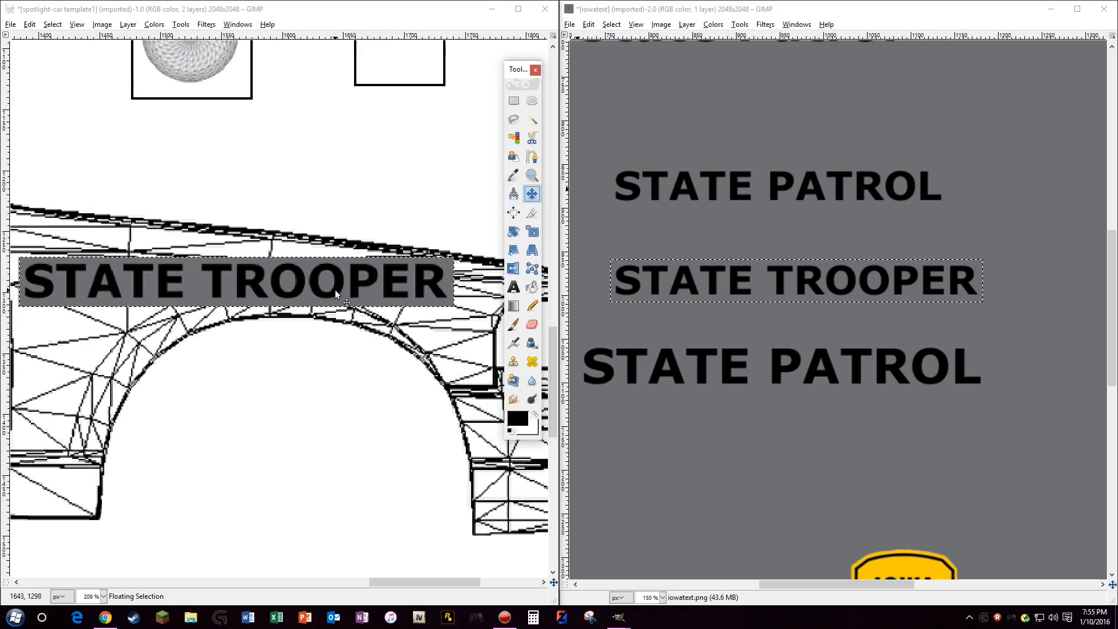
{"action": "left_click_drag", "start_coordinate": [334, 289], "coordinate": [328, 288]}
Copy the scaled STATE TROOPER lettering from the upper side view's front fender
{"action": "left_click", "coordinate": [531, 176]}
{"action": "left_click", "coordinate": [365, 218], "text": "ctrl"}
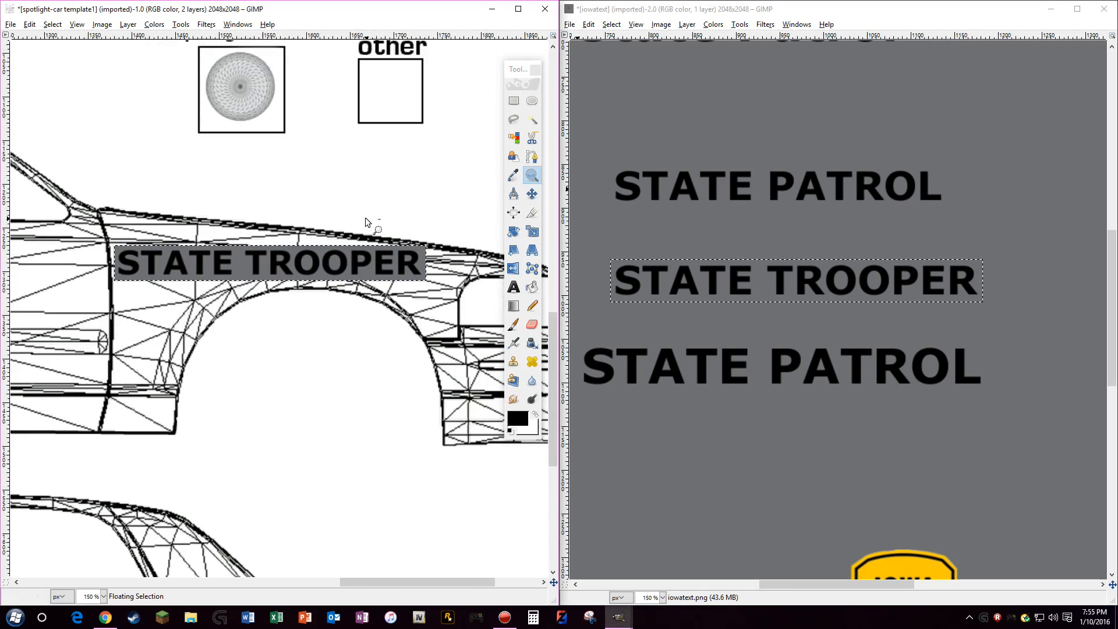
{"action": "left_click", "coordinate": [365, 218], "text": "ctrl"}
{"action": "left_click", "coordinate": [364, 218], "text": "ctrl"}
{"action": "right_click", "coordinate": [353, 238]}
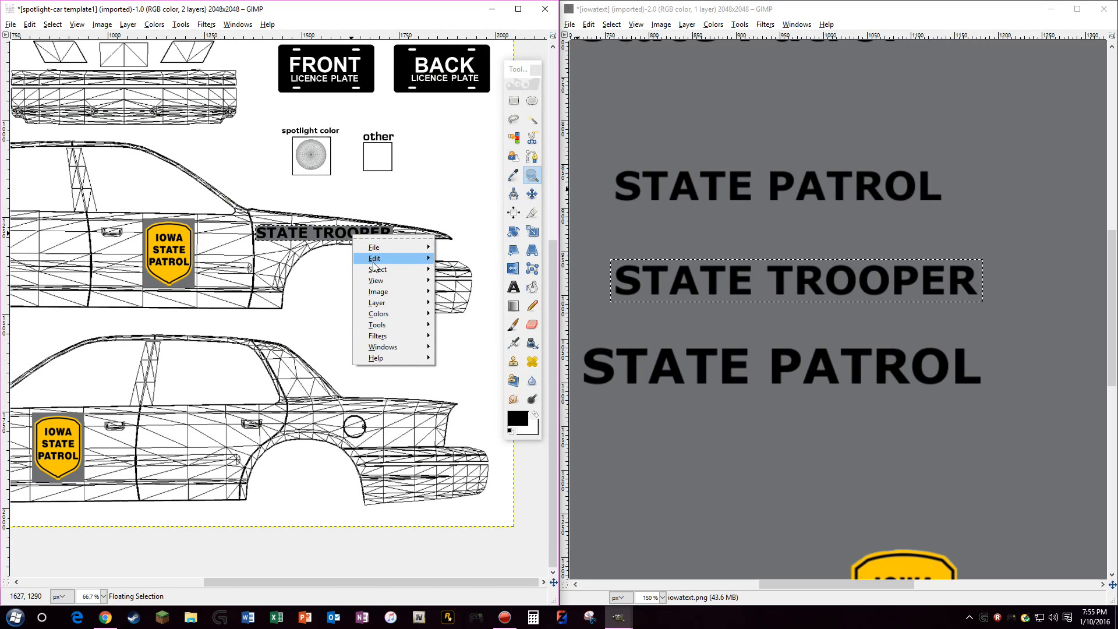
{"action": "left_click", "coordinate": [460, 325]}
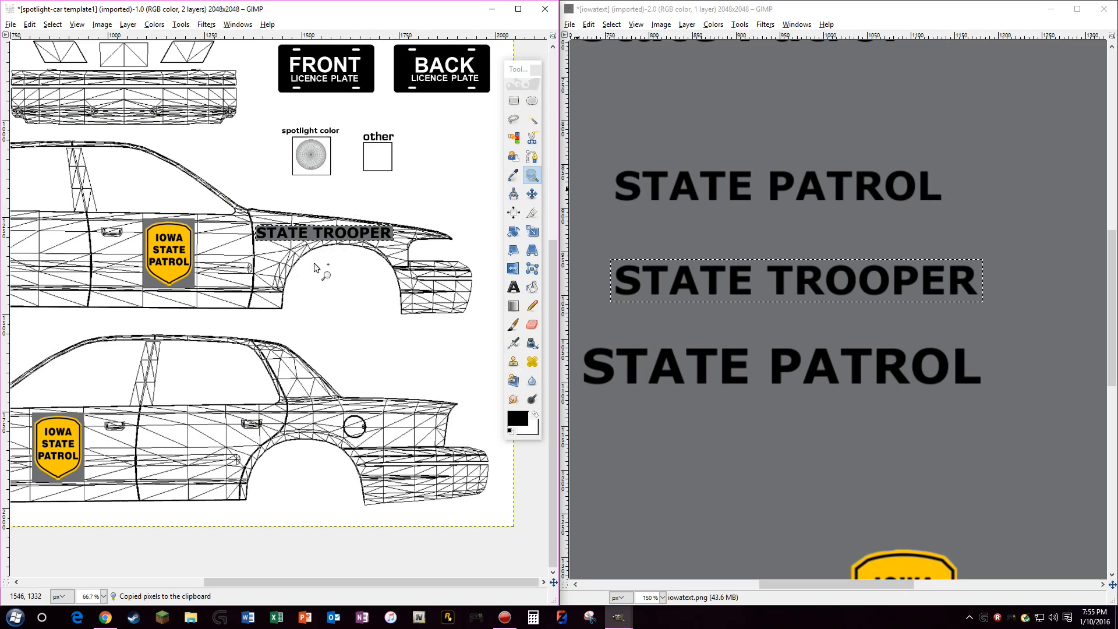
Paste a second STATE TROOPER lettering and move it onto the front fender of the lower side view
{"action": "left_click_drag", "start_coordinate": [450, 585], "coordinate": [146, 585]}
{"action": "right_click", "coordinate": [110, 413]}
{"action": "mouse_move", "coordinate": [157, 437]}
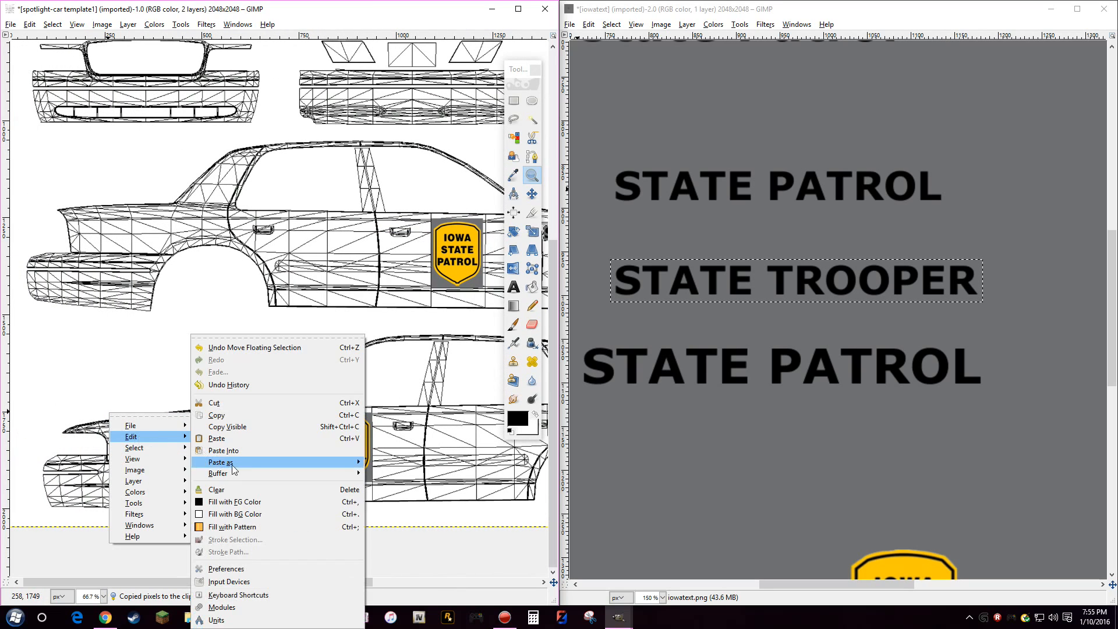
{"action": "left_click", "coordinate": [232, 441]}
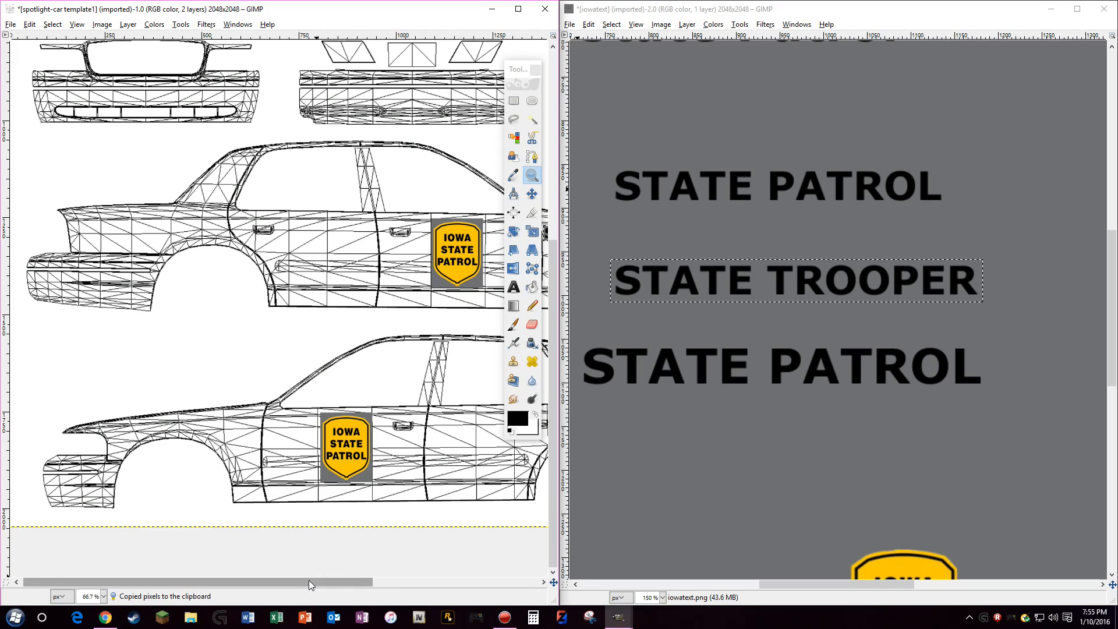
{"action": "left_click_drag", "start_coordinate": [309, 582], "coordinate": [384, 577]}
{"action": "left_click", "coordinate": [532, 194]}
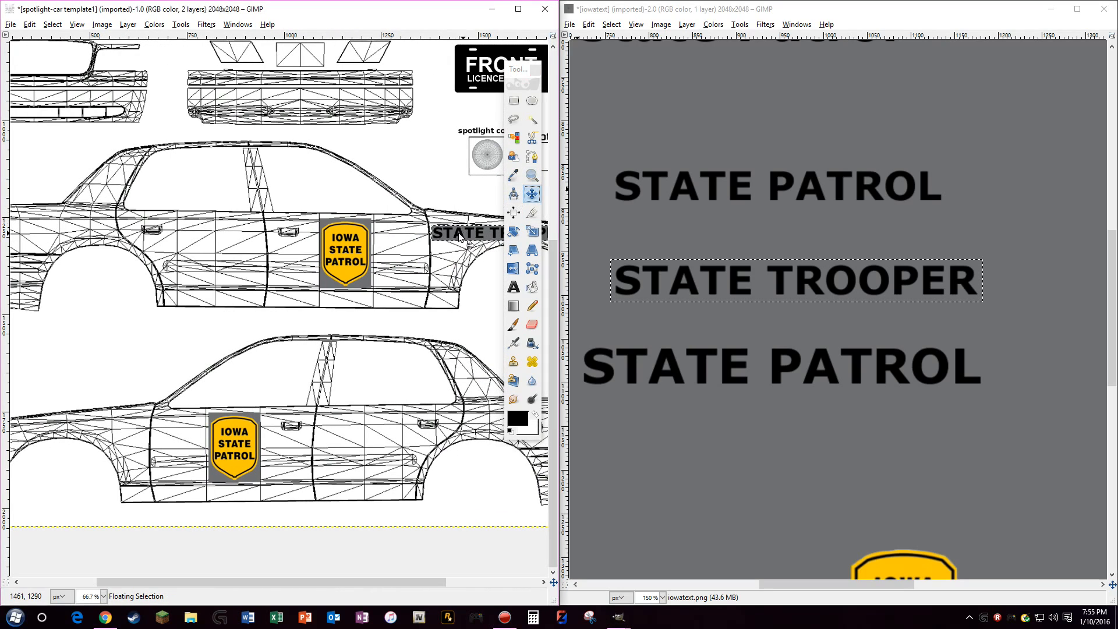
{"action": "left_click_drag", "start_coordinate": [461, 235], "coordinate": [39, 427]}
{"action": "left_click_drag", "start_coordinate": [311, 579], "coordinate": [242, 572]}
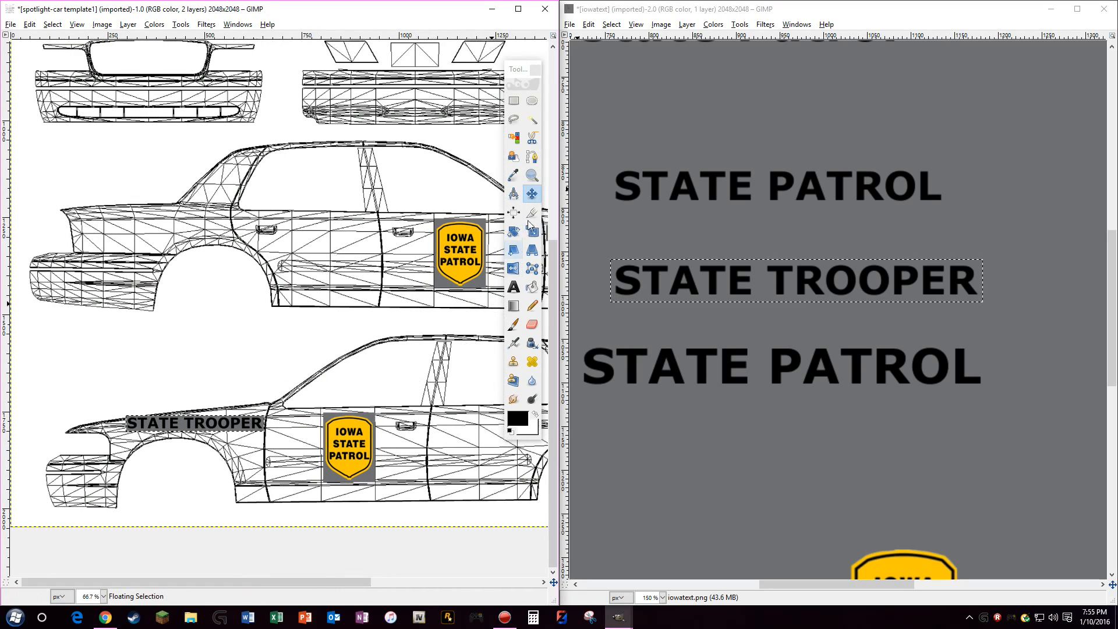
Nudge the lower side view's STATE TROOPER lettering slightly toward the front bumper, keeping it just above the wheel arch
{"action": "left_click", "coordinate": [533, 173]}
{"action": "left_click_drag", "start_coordinate": [77, 447], "coordinate": [299, 483]}
{"action": "left_click", "coordinate": [533, 194]}
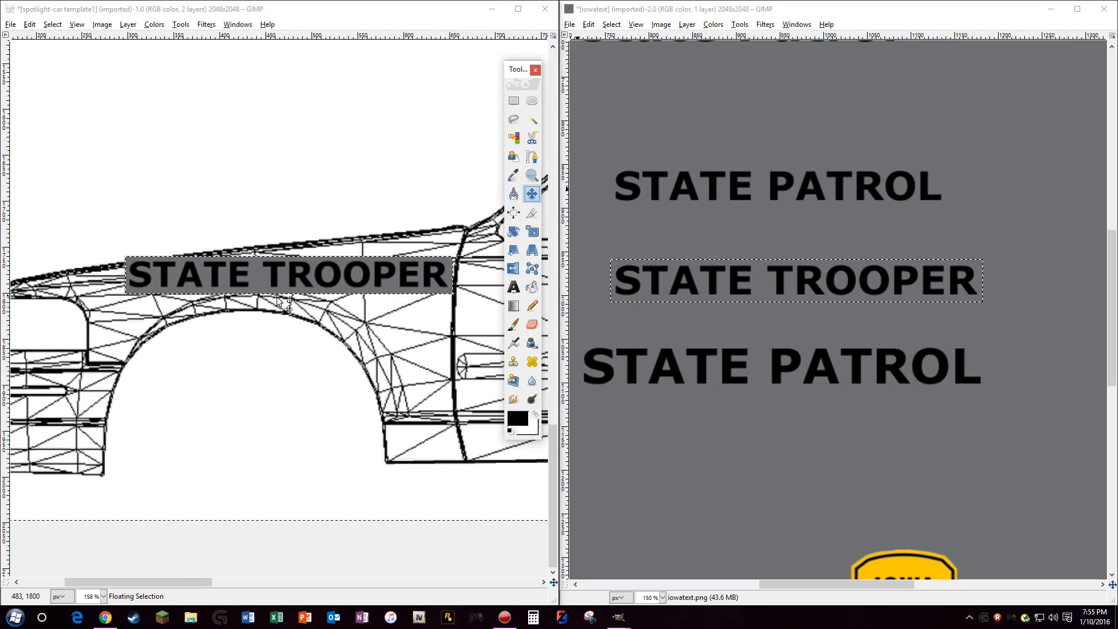
{"action": "mouse_move", "coordinate": [280, 275]}
{"action": "left_mouse_down"}
{"action": "mouse_move", "coordinate": [274, 284]}
{"action": "mouse_move", "coordinate": [268, 275]}
{"action": "mouse_move", "coordinate": [284, 271]}
{"action": "mouse_move", "coordinate": [270, 270]}
{"action": "mouse_move", "coordinate": [275, 292]}
{"action": "mouse_move", "coordinate": [274, 276]}
{"action": "left_mouse_up"}
Compare the STATE TROOPER lettering's placement on the front fenders of the upper and lower side views
{"action": "left_click", "coordinate": [531, 179]}
{"action": "left_click", "coordinate": [365, 190], "text": "ctrl"}
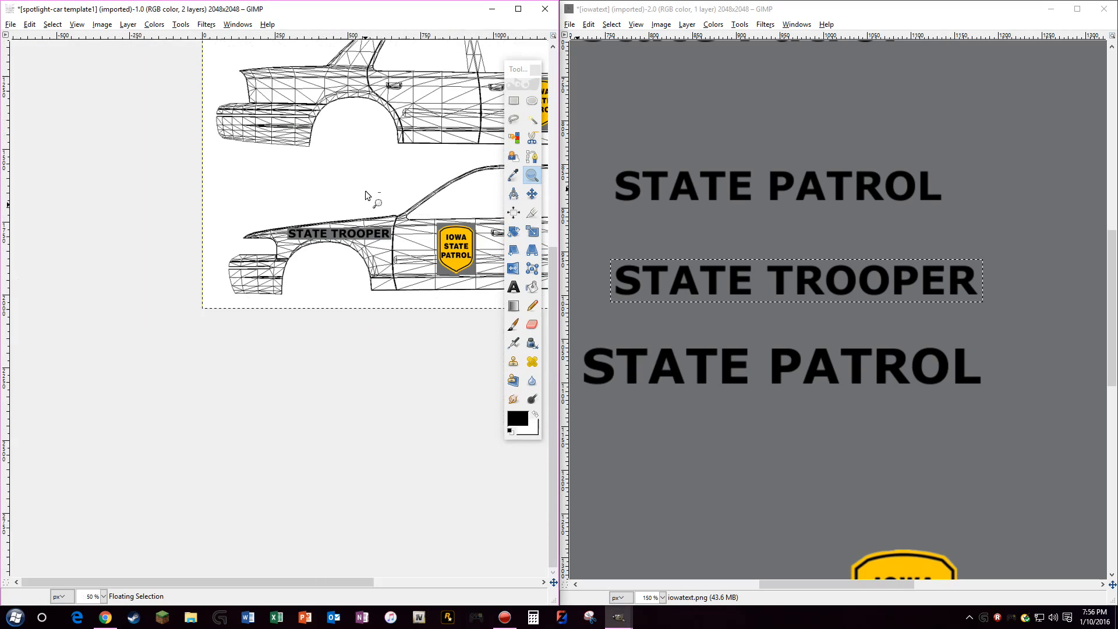
{"action": "left_click", "coordinate": [302, 526], "text": "ctrl"}
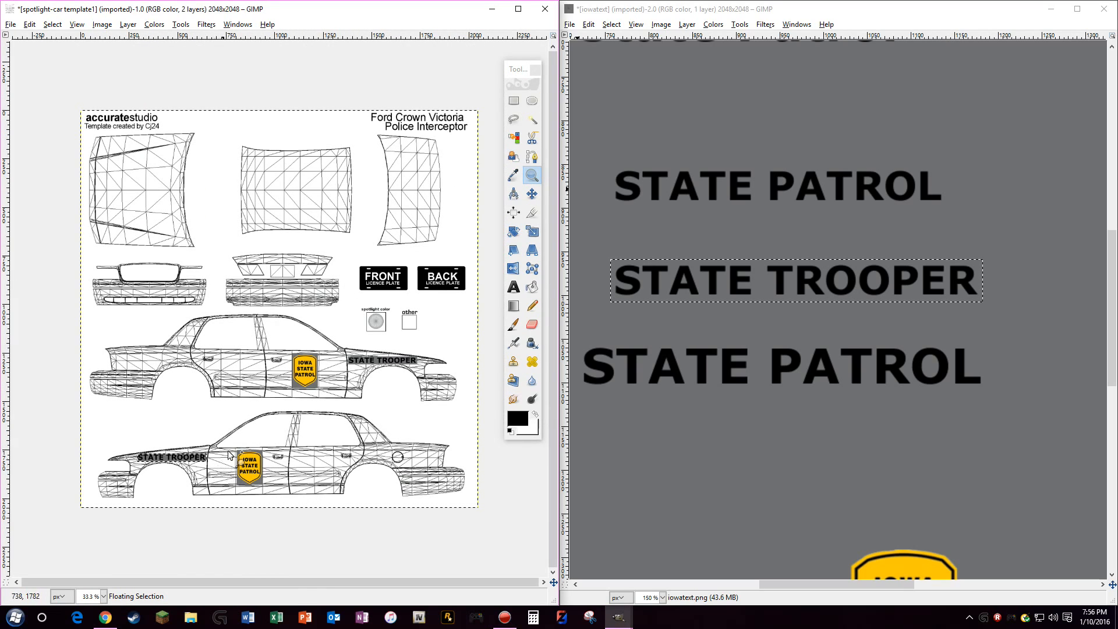
{"action": "left_click_drag", "start_coordinate": [328, 348], "coordinate": [436, 390]}
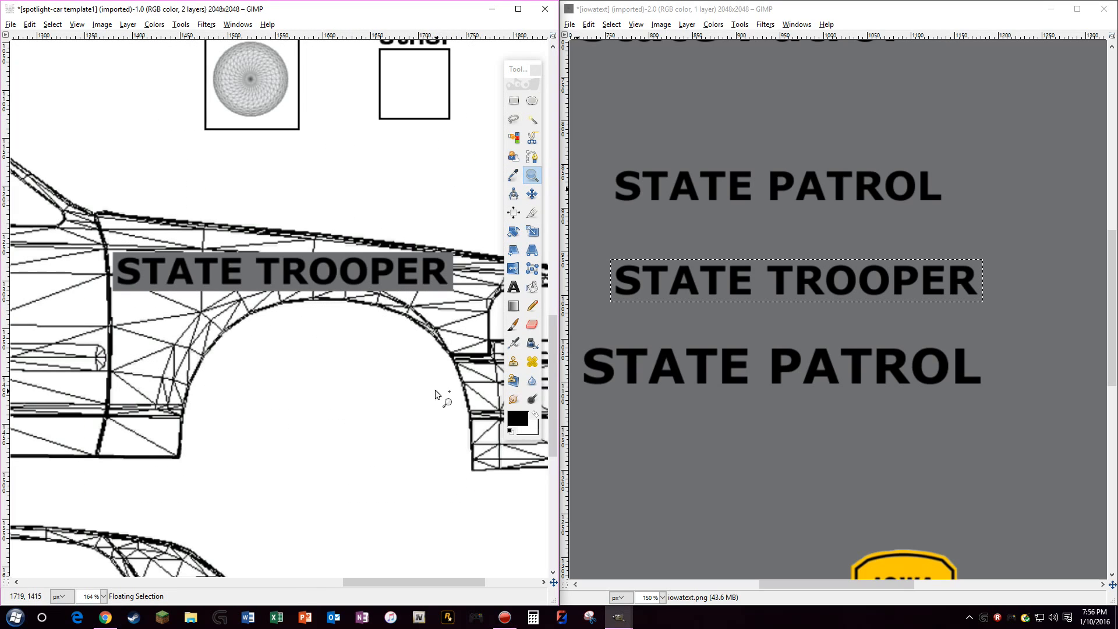
{"action": "scroll", "coordinate": [326, 487], "scroll_direction": "down", "scroll_amount": 5}
{"action": "scroll", "coordinate": [281, 438], "scroll_direction": "up", "scroll_amount": 3}
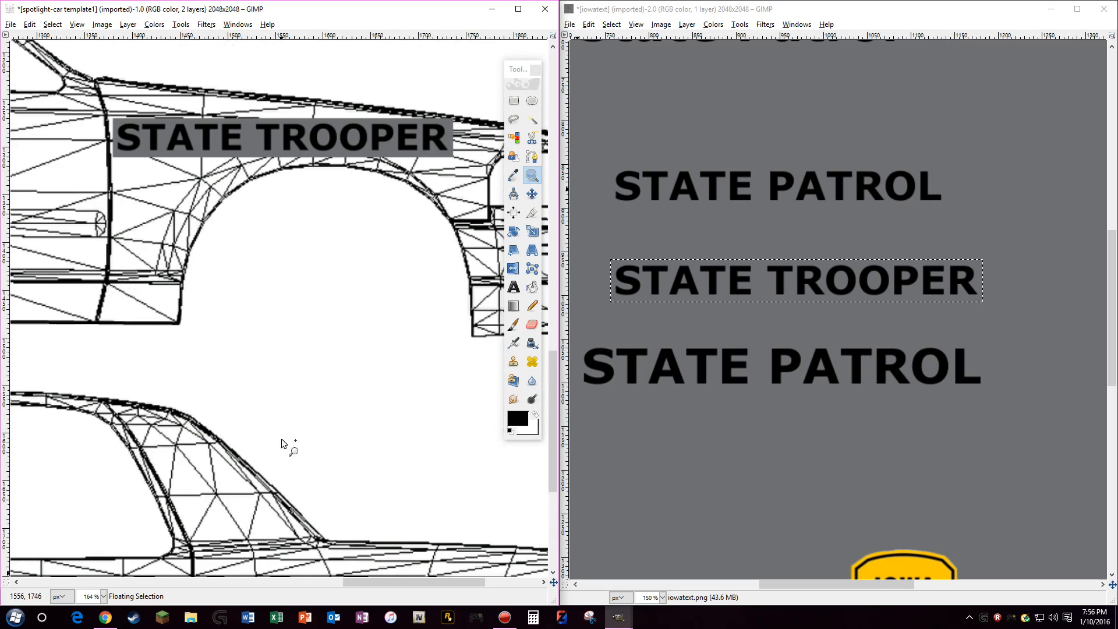
{"action": "scroll", "coordinate": [340, 543], "scroll_direction": "down", "scroll_amount": 5}
{"action": "left_click_drag", "start_coordinate": [383, 583], "coordinate": [114, 540]}
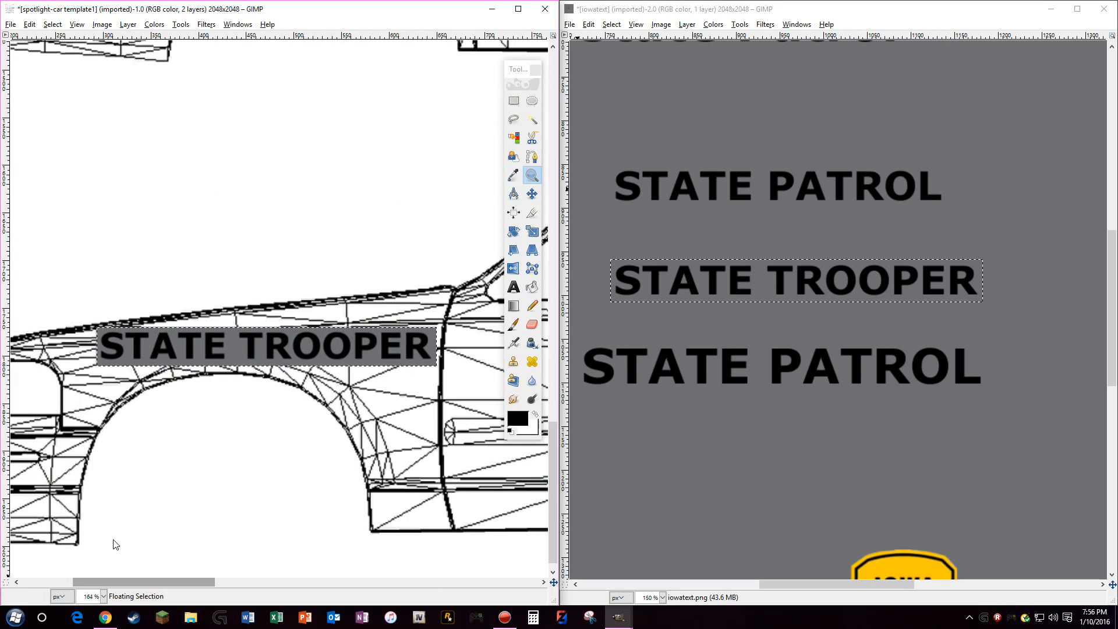
{"action": "left_click", "coordinate": [532, 193]}
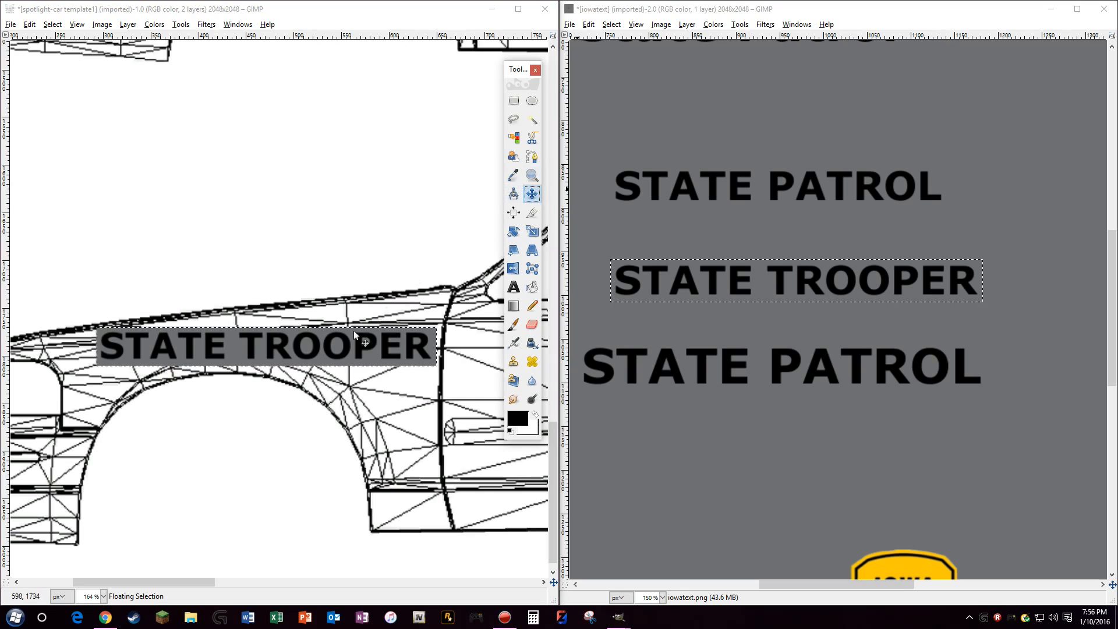
{"action": "left_click", "coordinate": [532, 174]}
{"action": "left_click", "coordinate": [389, 162], "text": "ctrl"}
{"action": "left_click", "coordinate": [389, 162], "text": "ctrl"}
{"action": "left_click", "coordinate": [390, 162], "text": "ctrl"}
{"action": "scroll", "coordinate": [389, 163], "scroll_direction": "up", "scroll_amount": 1}
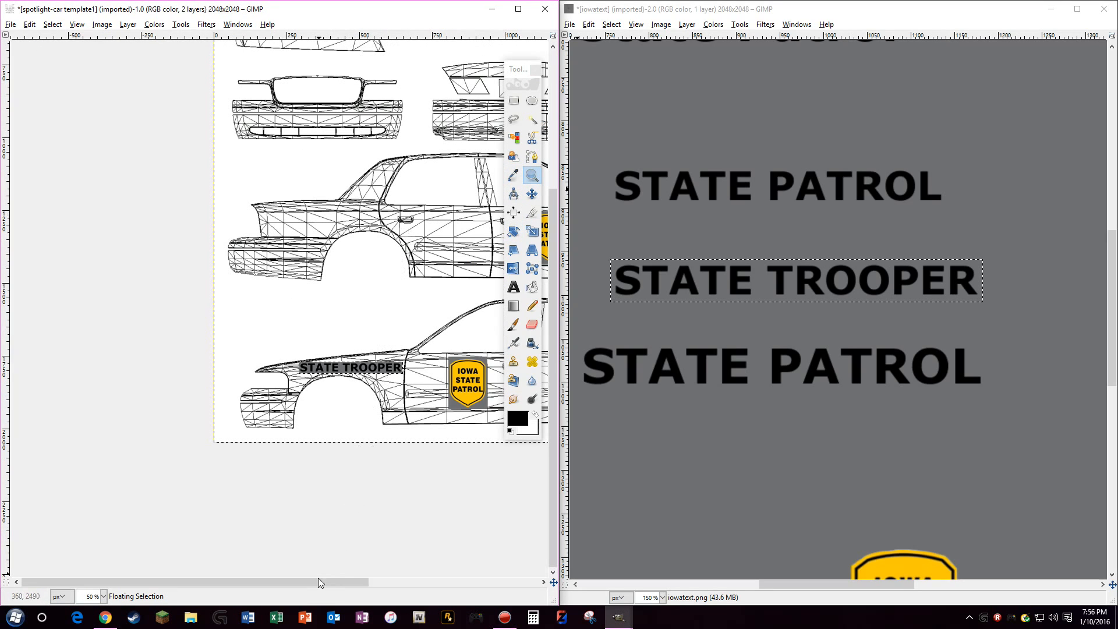
Anchor the lower side view's floating STATE TROOPER lettering to the template
{"action": "left_click_drag", "start_coordinate": [319, 580], "coordinate": [438, 573]}
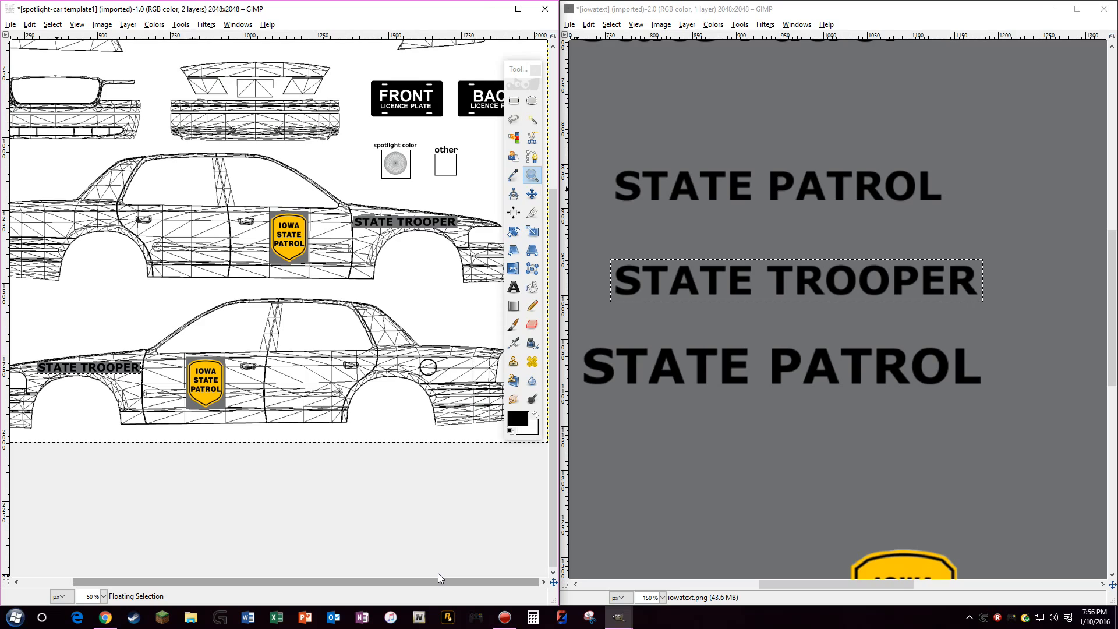
{"action": "left_click", "coordinate": [532, 194]}
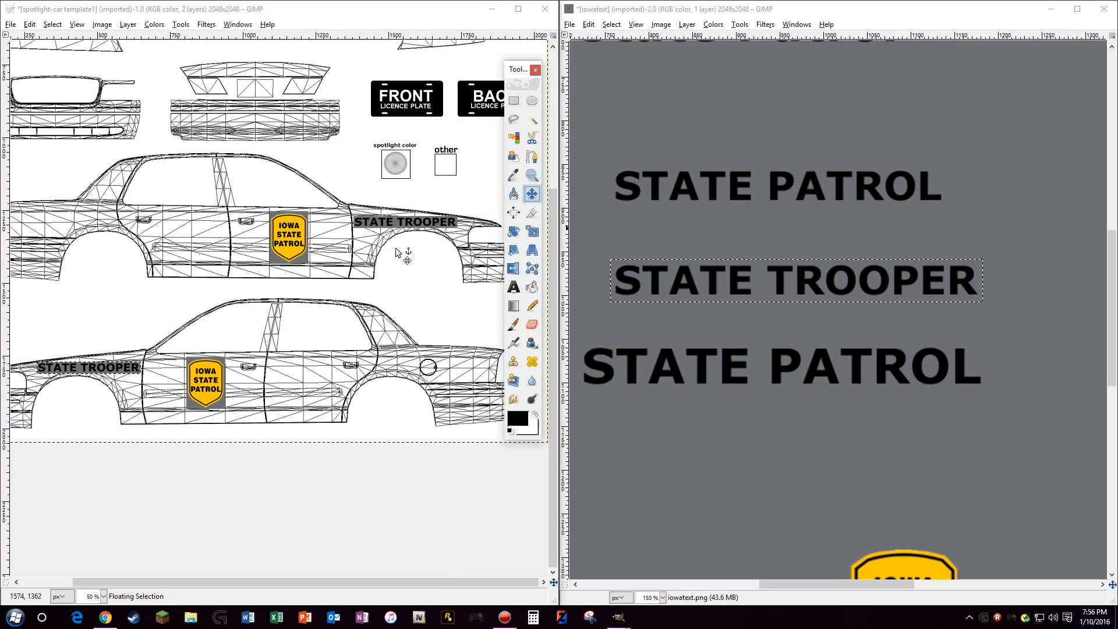
{"action": "left_click", "coordinate": [355, 309]}
Select the smaller STATE PATROL lettering above STATE TROOPER in the iowatext image with a rectangle of about 387 × 46 px and copy it
{"action": "left_click", "coordinate": [514, 101]}
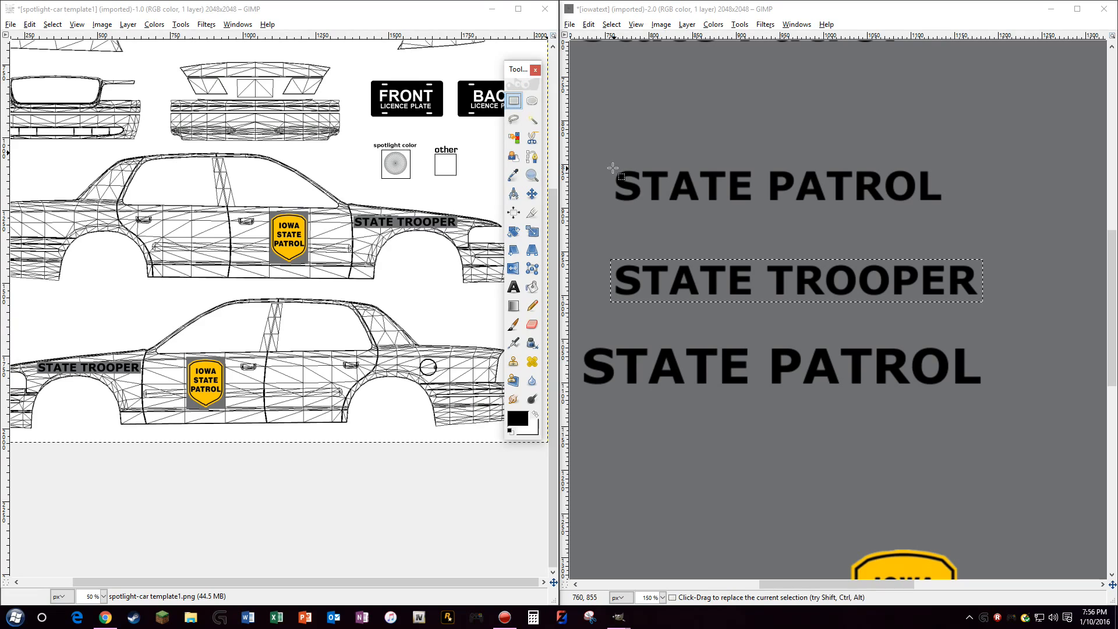
{"action": "left_click_drag", "start_coordinate": [613, 168], "coordinate": [948, 205]}
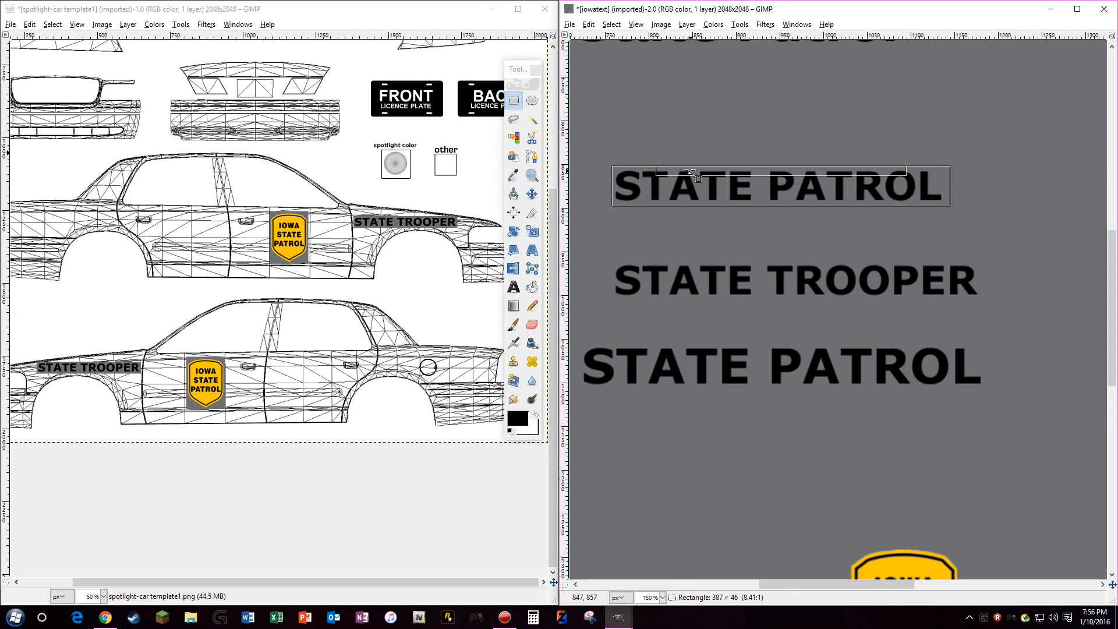
{"action": "left_click_drag", "start_coordinate": [690, 171], "coordinate": [689, 171]}
{"action": "right_click", "coordinate": [752, 190]}
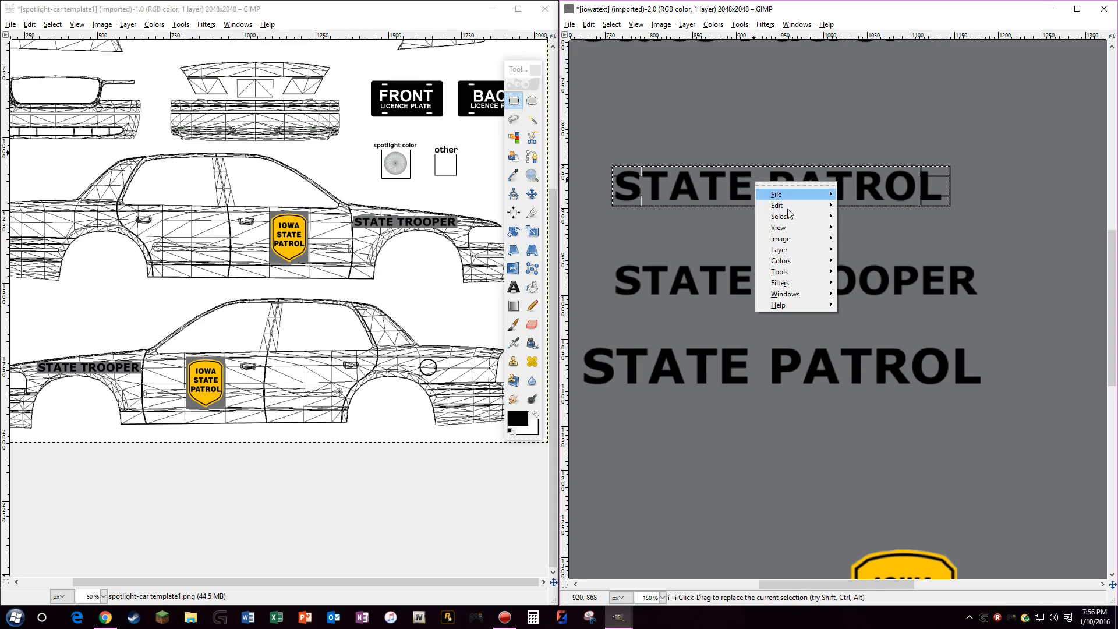
{"action": "mouse_move", "coordinate": [777, 205]}
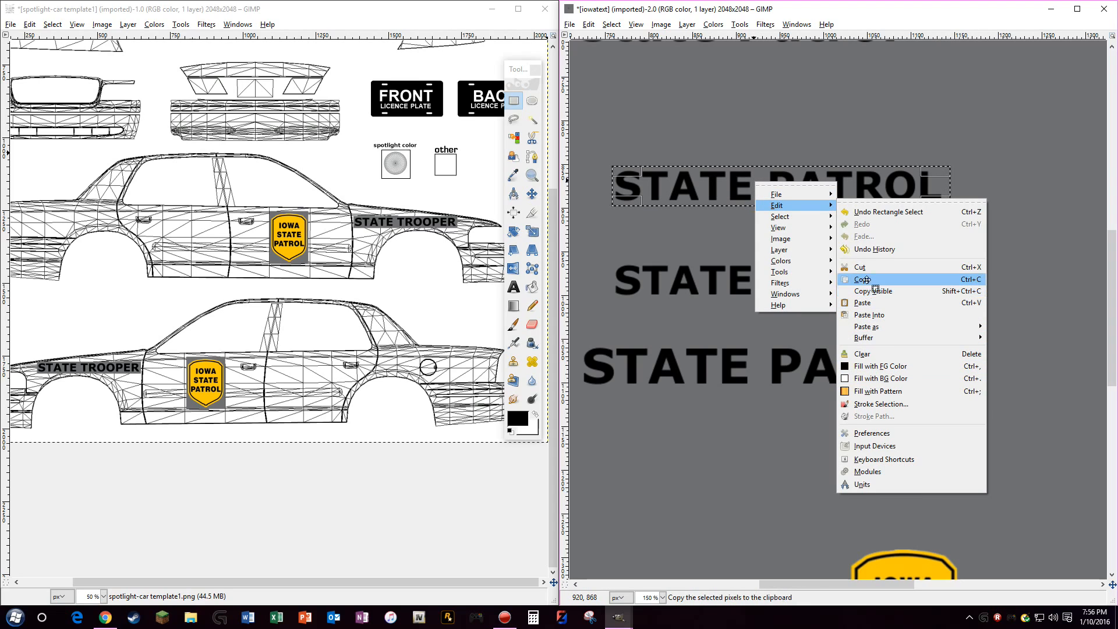
{"action": "left_click", "coordinate": [867, 291]}
Paste the STATE PATROL lettering into the car template and move it onto the rear quarter panel of the upper side view
{"action": "left_click_drag", "start_coordinate": [394, 583], "coordinate": [345, 582]}
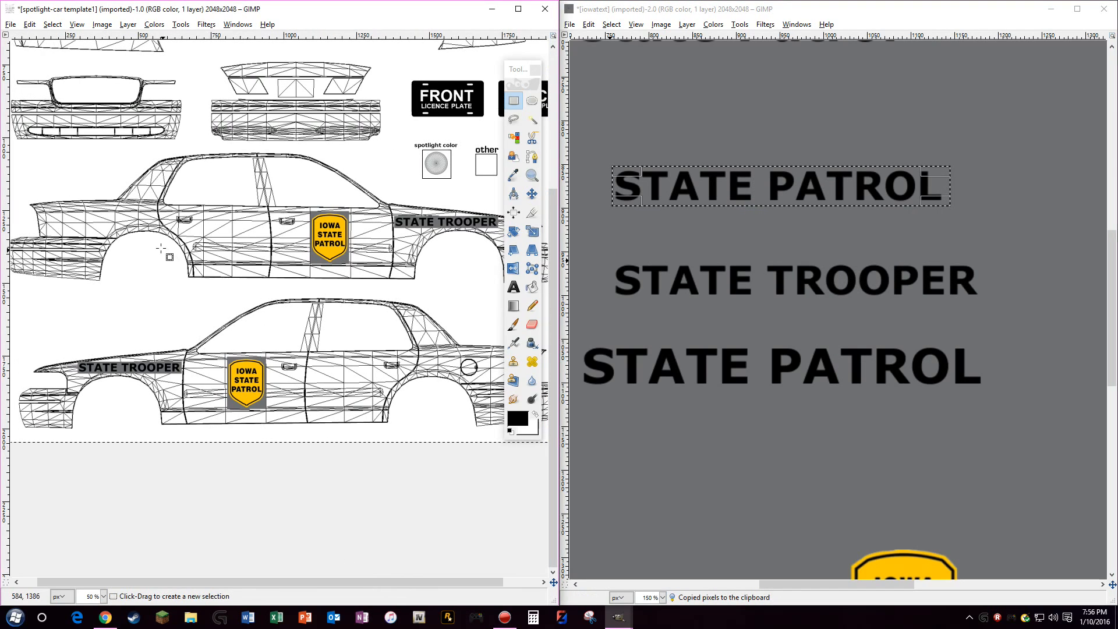
{"action": "right_click", "coordinate": [164, 251]}
{"action": "mouse_move", "coordinate": [192, 274]}
{"action": "left_click", "coordinate": [269, 371]}
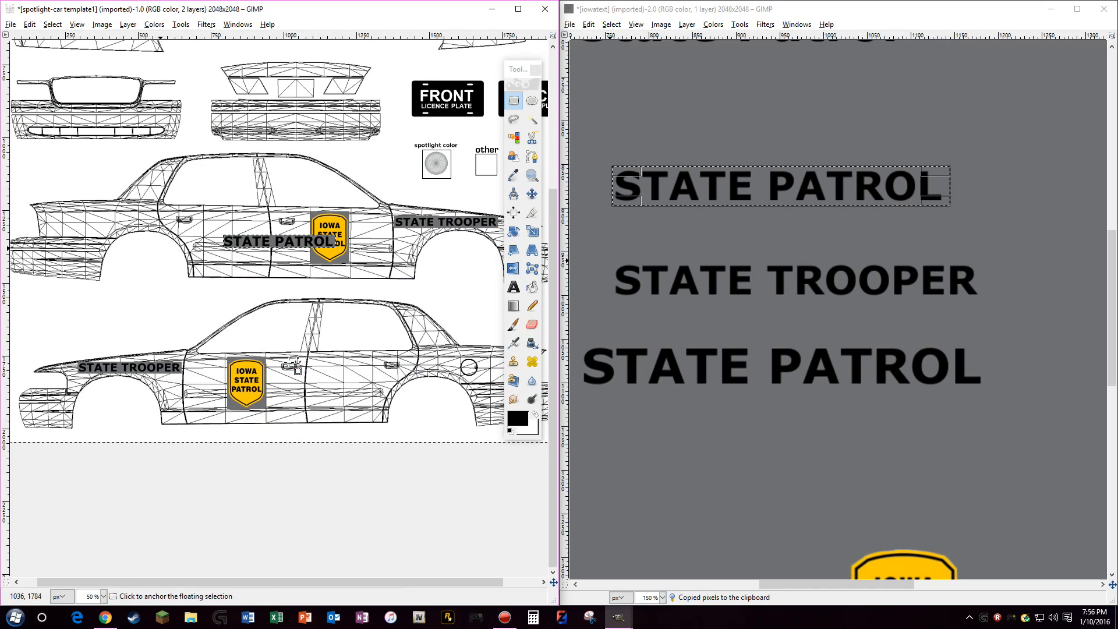
{"action": "left_click_drag", "start_coordinate": [299, 251], "coordinate": [118, 222]}
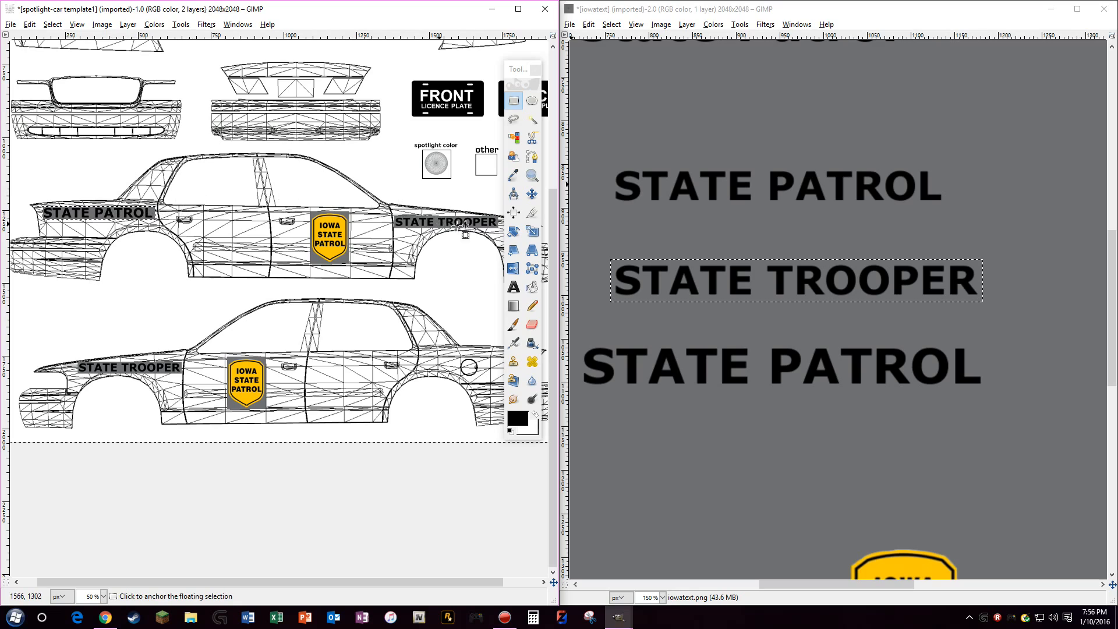
Shift the STATE PATROL lettering slightly up and toward the rear door on the upper side view's rear quarter panel
{"action": "left_click", "coordinate": [534, 179]}
{"action": "left_click_drag", "start_coordinate": [28, 189], "coordinate": [186, 255]}
{"action": "left_click", "coordinate": [531, 194]}
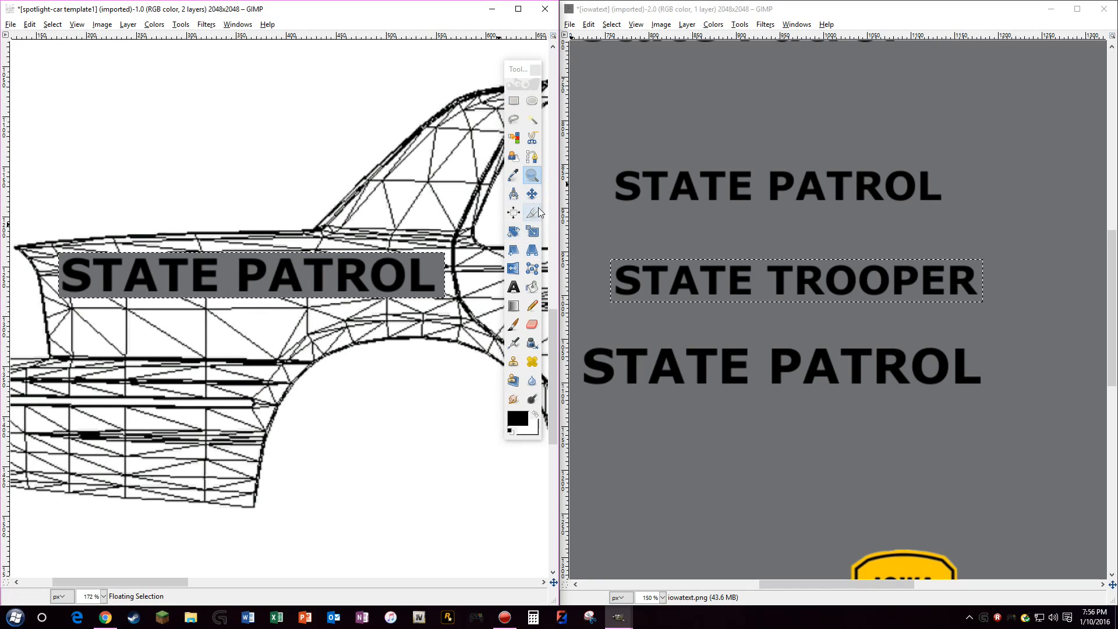
{"action": "mouse_move", "coordinate": [341, 281]}
{"action": "left_mouse_down"}
{"action": "mouse_move", "coordinate": [330, 280]}
{"action": "mouse_move", "coordinate": [341, 270]}
{"action": "left_mouse_up"}
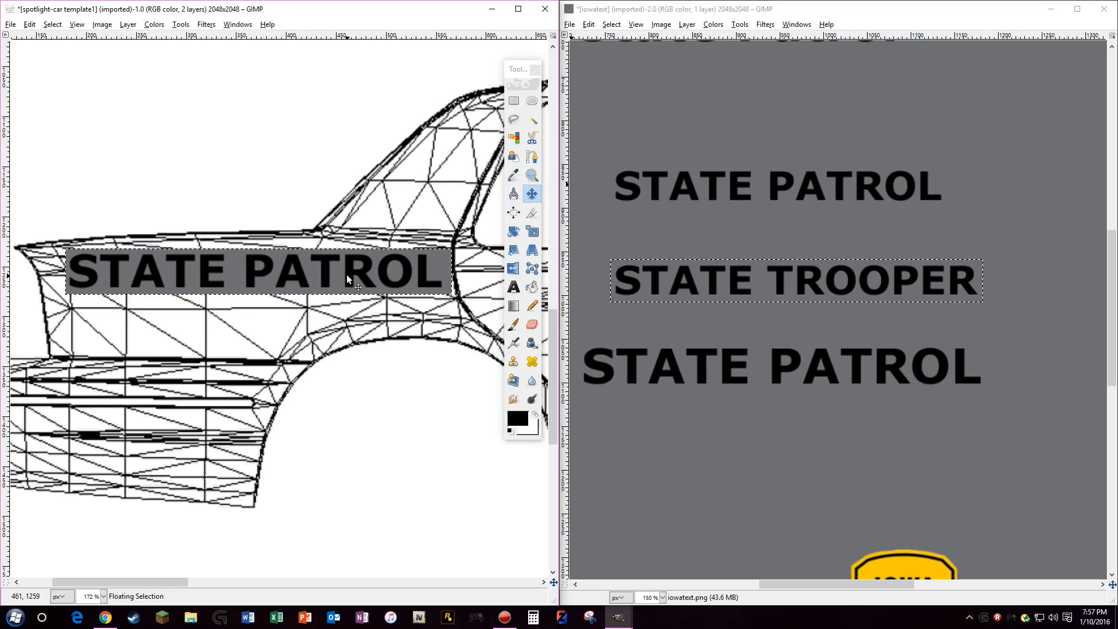
Paste another copy of the STATE PATROL lettering and move it onto the rear quarter panel of the lower side view
{"action": "right_click", "coordinate": [348, 277]}
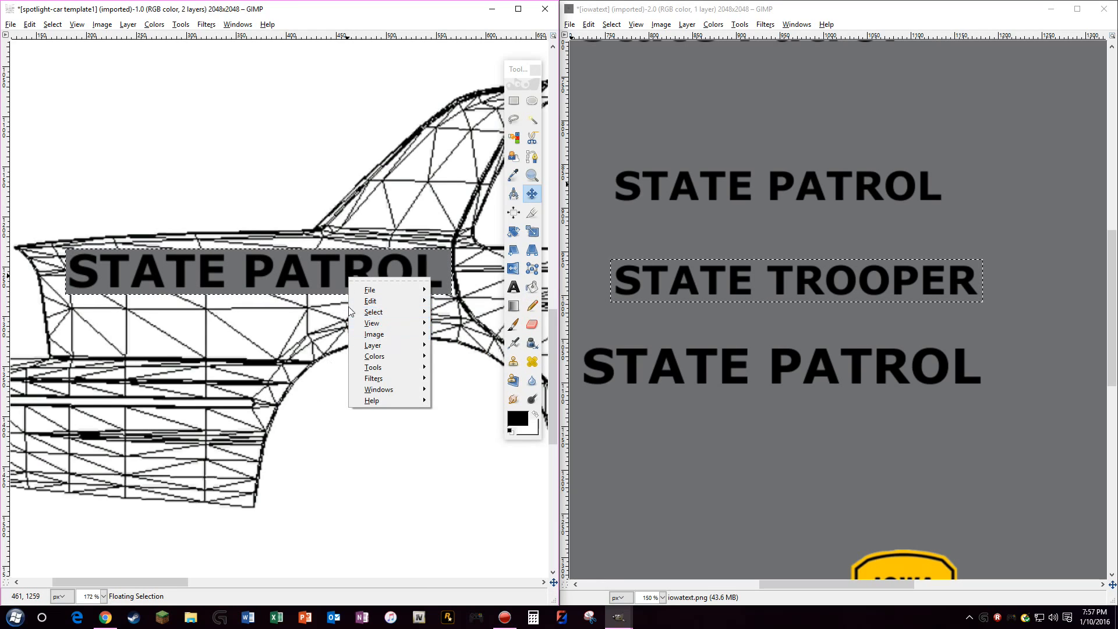
{"action": "mouse_move", "coordinate": [373, 303]}
{"action": "left_click", "coordinate": [459, 399]}
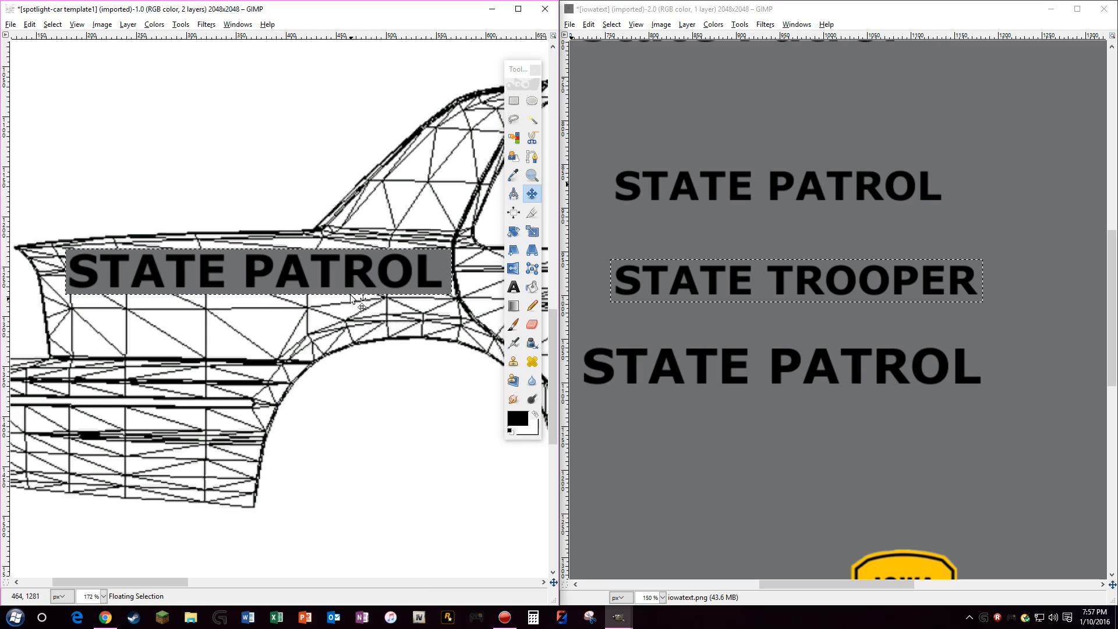
{"action": "left_click_drag", "start_coordinate": [351, 298], "coordinate": [398, 411]}
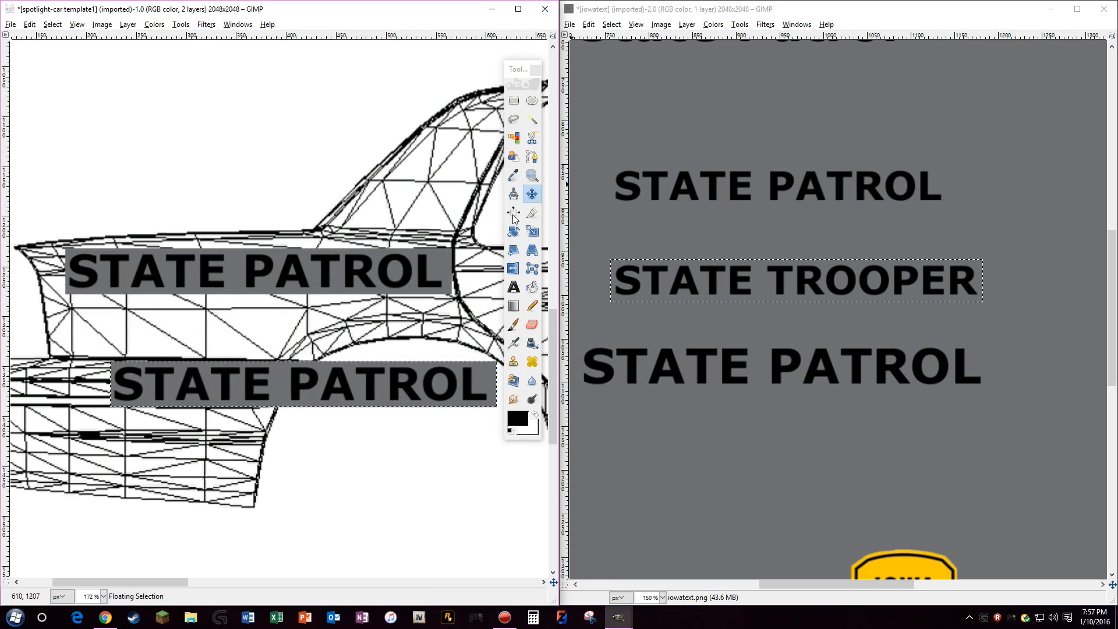
{"action": "left_click", "coordinate": [536, 179]}
{"action": "left_click", "coordinate": [324, 142], "text": "ctrl"}
{"action": "left_click", "coordinate": [323, 142], "text": "ctrl"}
{"action": "left_click", "coordinate": [324, 142], "text": "ctrl"}
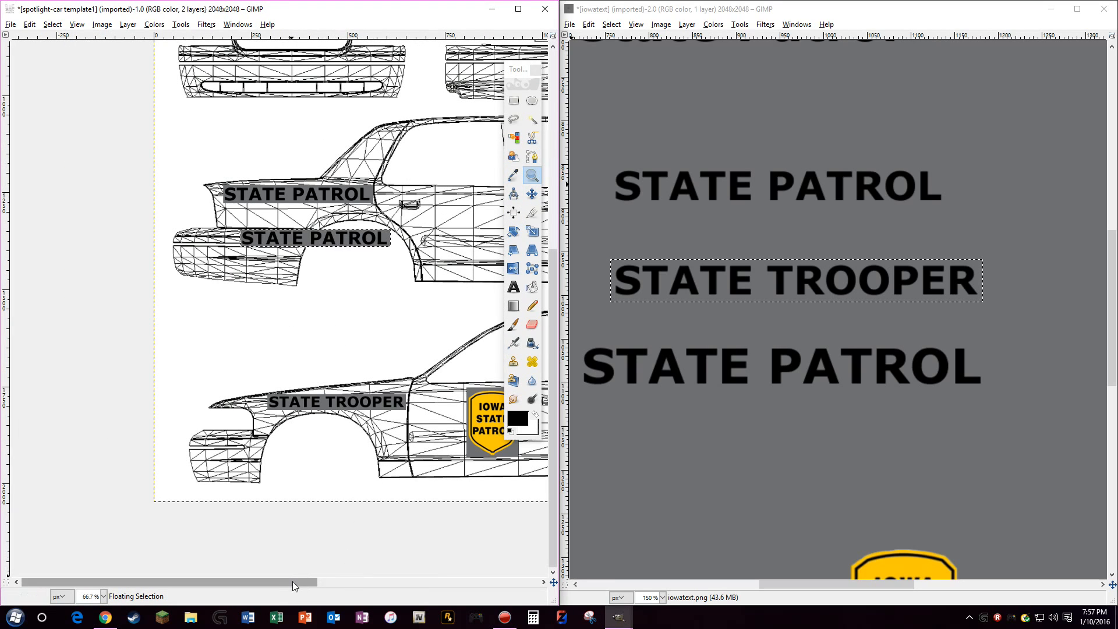
{"action": "left_click_drag", "start_coordinate": [292, 581], "coordinate": [410, 581]}
{"action": "left_click", "coordinate": [531, 194]}
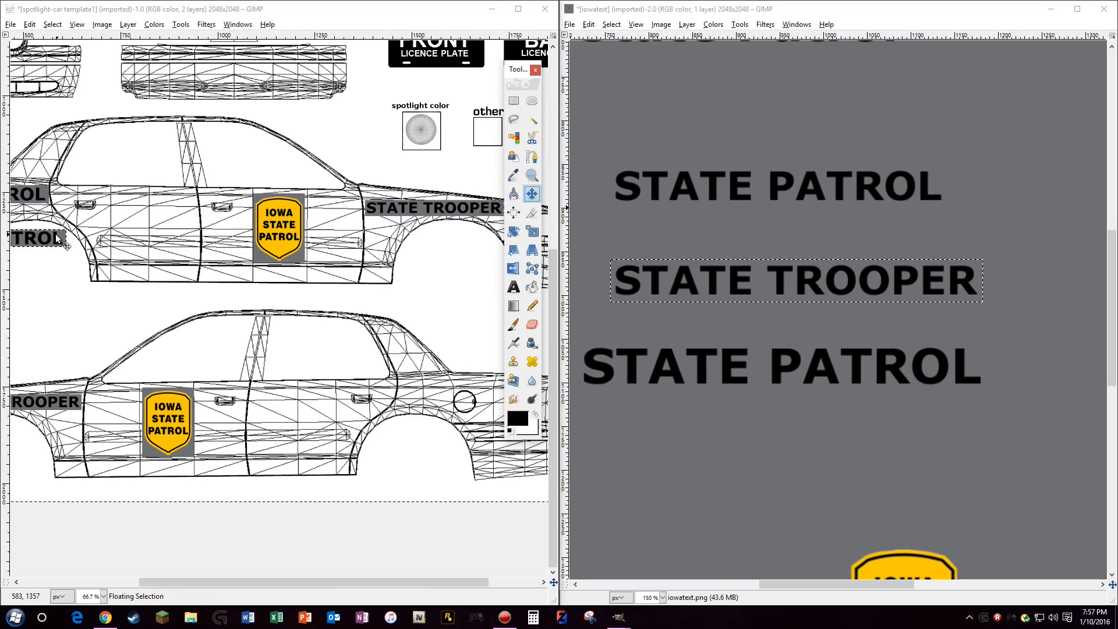
{"action": "left_click_drag", "start_coordinate": [58, 239], "coordinate": [518, 392]}
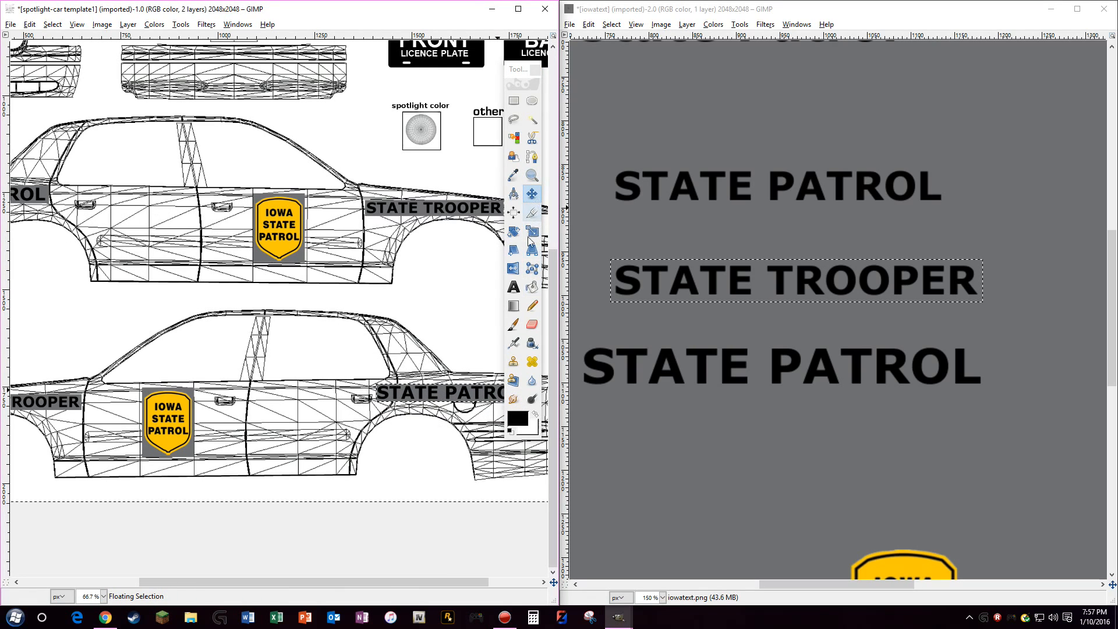
Align the STATE PATROL lettering on the lower side view's rear quarter panel, just behind the rear door and above the fuel cap
{"action": "left_click_drag", "start_coordinate": [405, 582], "coordinate": [456, 581]}
{"action": "left_click", "coordinate": [532, 175]}
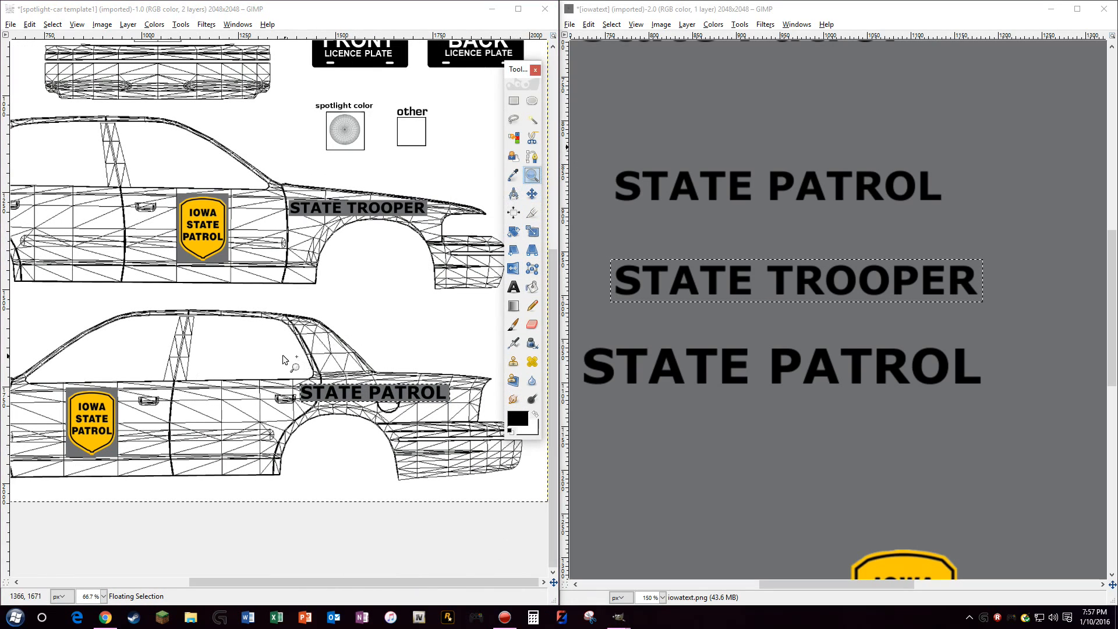
{"action": "left_click_drag", "start_coordinate": [284, 359], "coordinate": [460, 474]}
{"action": "scroll", "coordinate": [332, 291], "scroll_direction": "up", "scroll_amount": 4}
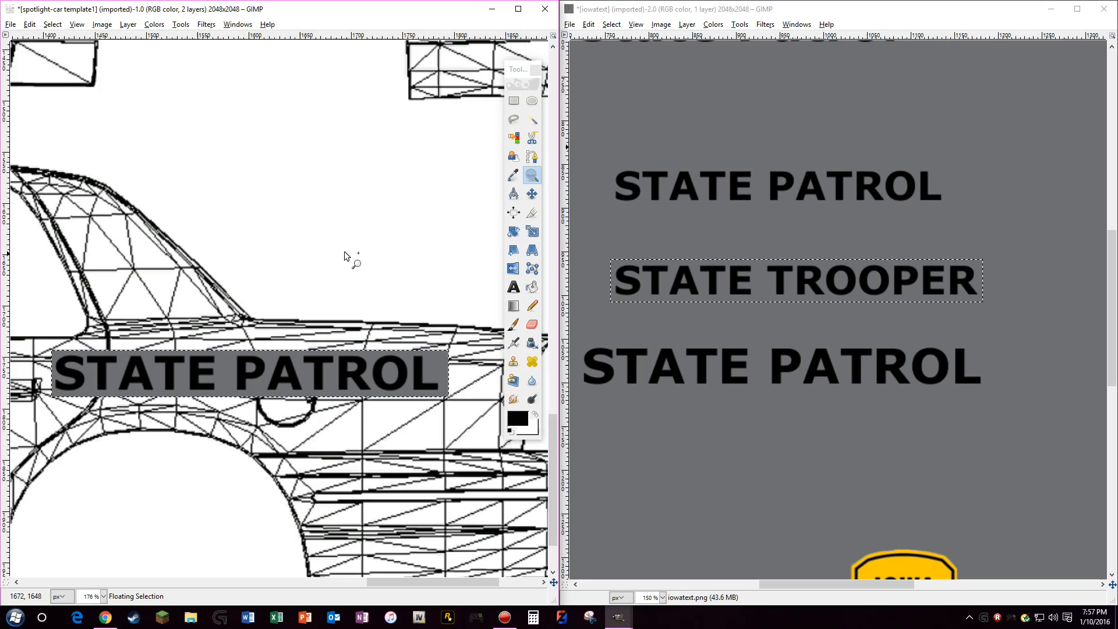
{"action": "left_click", "coordinate": [532, 193]}
{"action": "left_click_drag", "start_coordinate": [139, 375], "coordinate": [198, 365]}
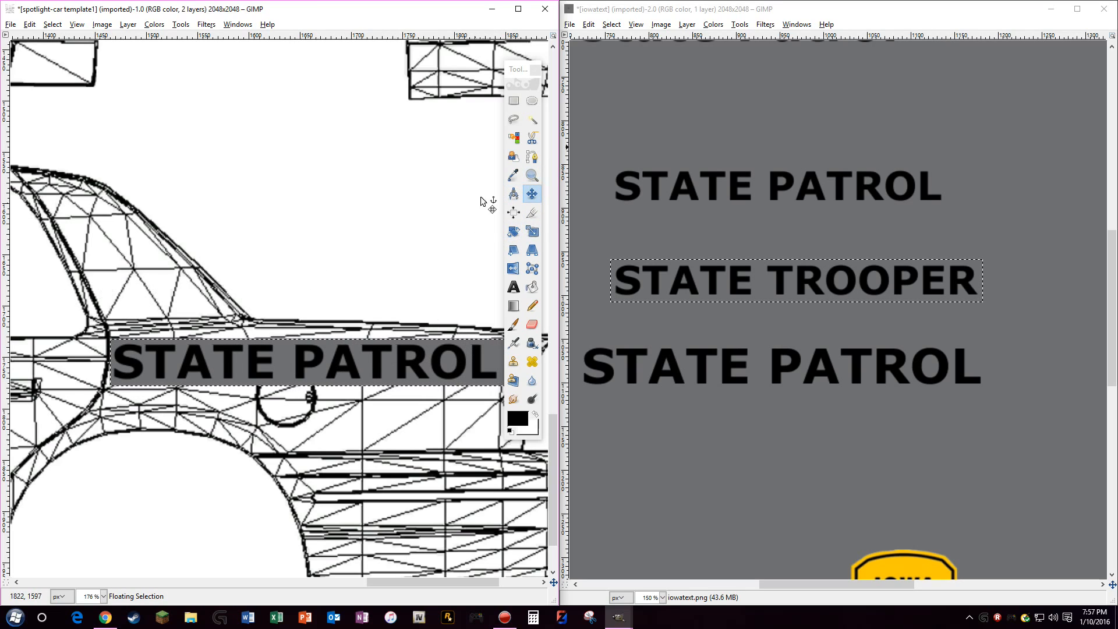
Anchor the lower side view's floating STATE PATROL lettering to the template
{"action": "left_click", "coordinate": [517, 177]}
{"action": "left_click", "coordinate": [530, 177]}
{"action": "left_click", "coordinate": [316, 183], "text": "ctrl"}
{"action": "left_click", "coordinate": [316, 183], "text": "ctrl"}
{"action": "left_click", "coordinate": [316, 183], "text": "ctrl"}
{"action": "left_click", "coordinate": [316, 183], "text": "ctrl"}
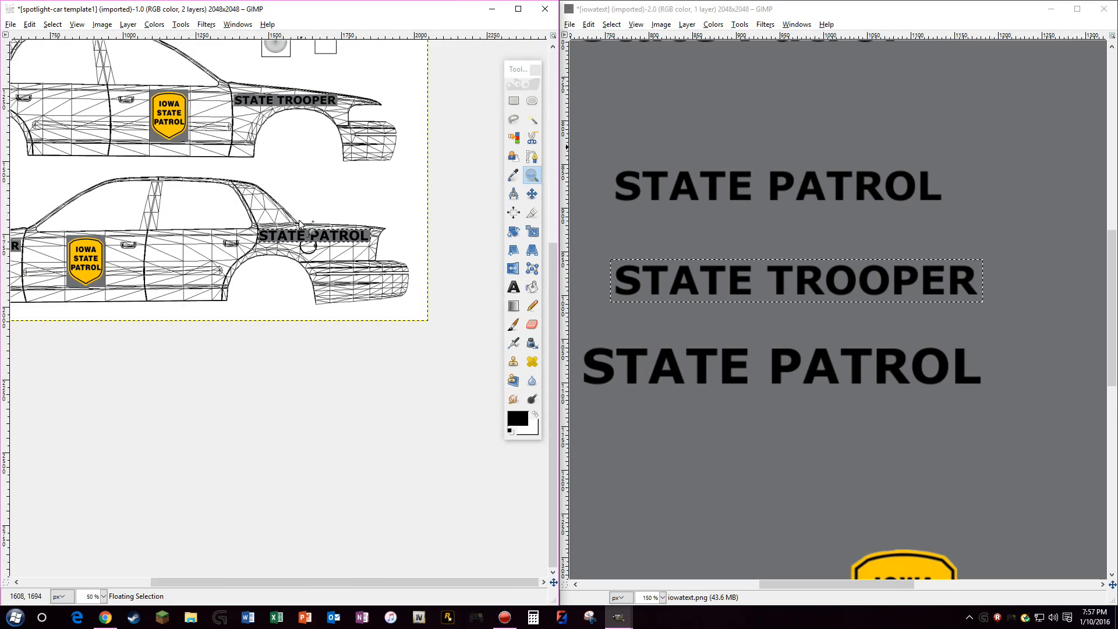
{"action": "scroll", "coordinate": [299, 220], "scroll_direction": "up", "scroll_amount": 1}
{"action": "left_click_drag", "start_coordinate": [386, 581], "coordinate": [306, 501]}
{"action": "left_click", "coordinate": [323, 424], "text": "ctrl"}
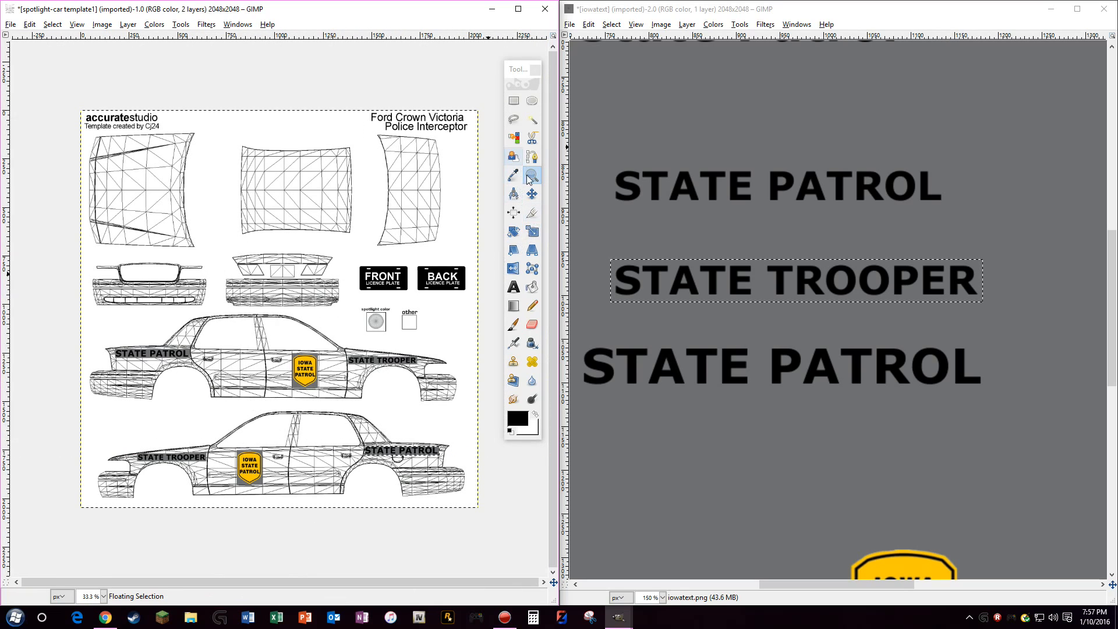
{"action": "left_click", "coordinate": [531, 194]}
{"action": "left_click", "coordinate": [251, 225]}
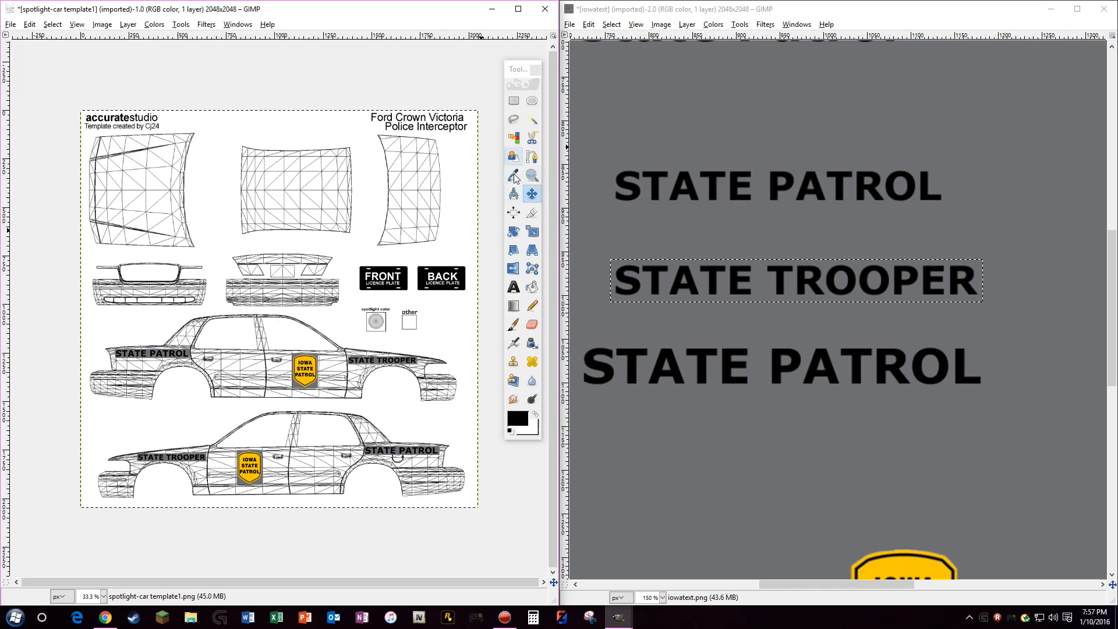
Paste another copy of the STATE PATROL lettering and move it onto the trunk panel above the rear bumper
{"action": "right_click", "coordinate": [257, 300]}
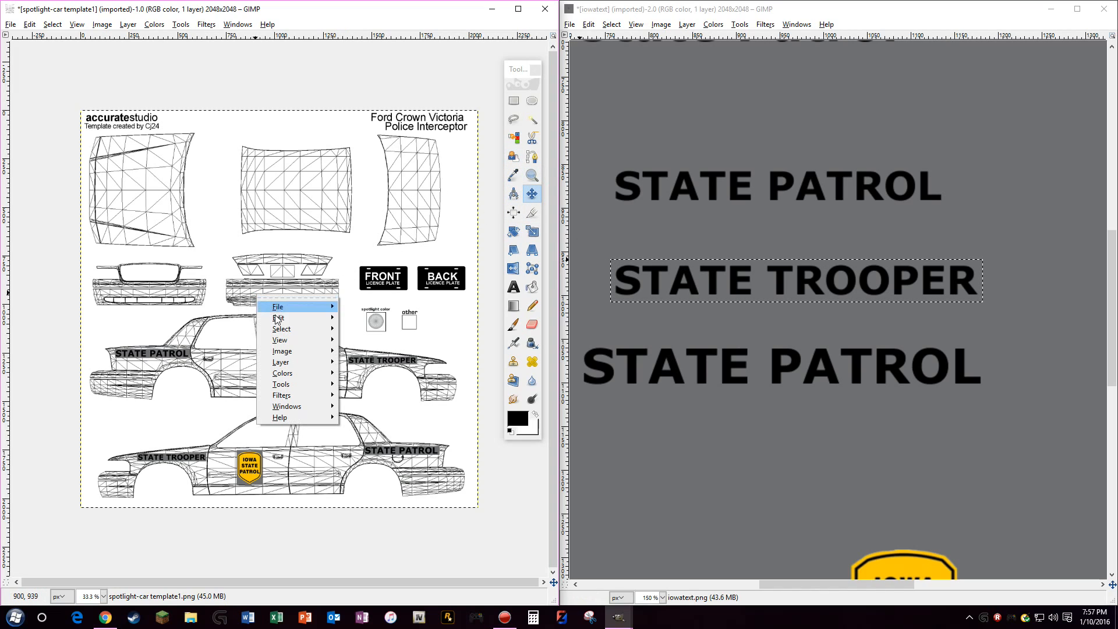
{"action": "mouse_move", "coordinate": [291, 317]}
{"action": "left_click", "coordinate": [394, 415]}
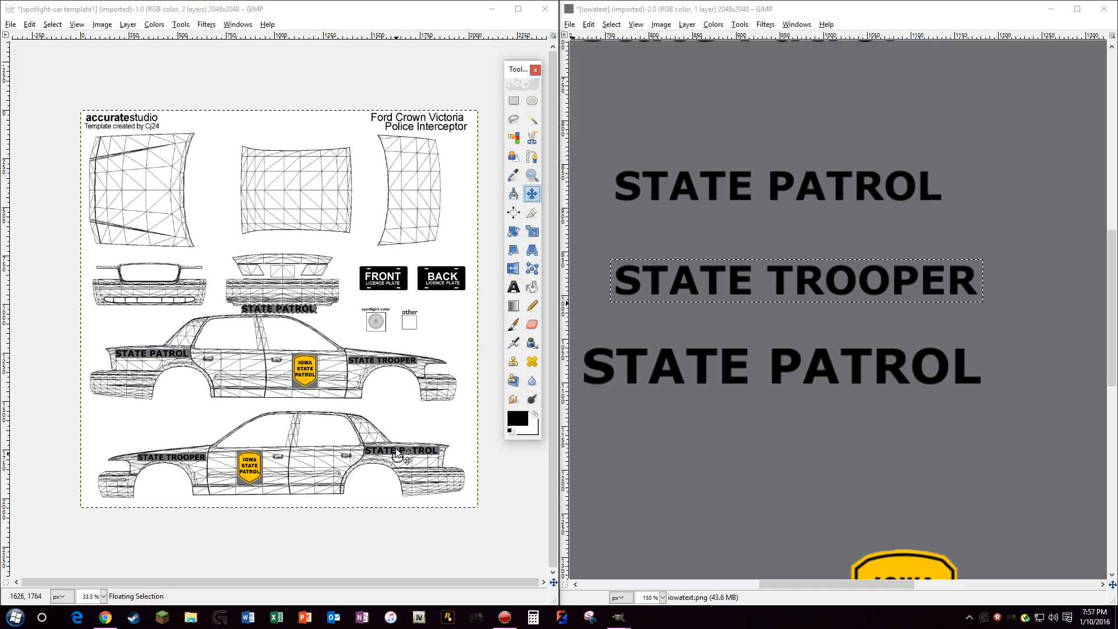
{"action": "left_click_drag", "start_coordinate": [301, 315], "coordinate": [319, 267]}
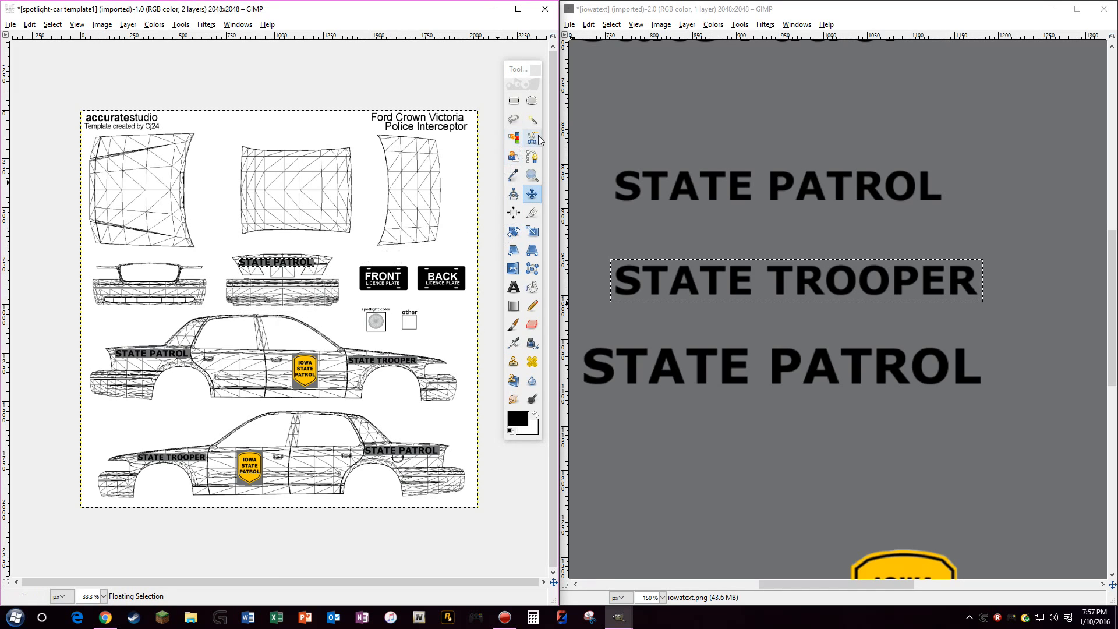
Center the STATE PATROL lettering on the trunk panel, directly above the three lower panel pieces
{"action": "left_click", "coordinate": [531, 175]}
{"action": "left_click_drag", "start_coordinate": [227, 244], "coordinate": [329, 282]}
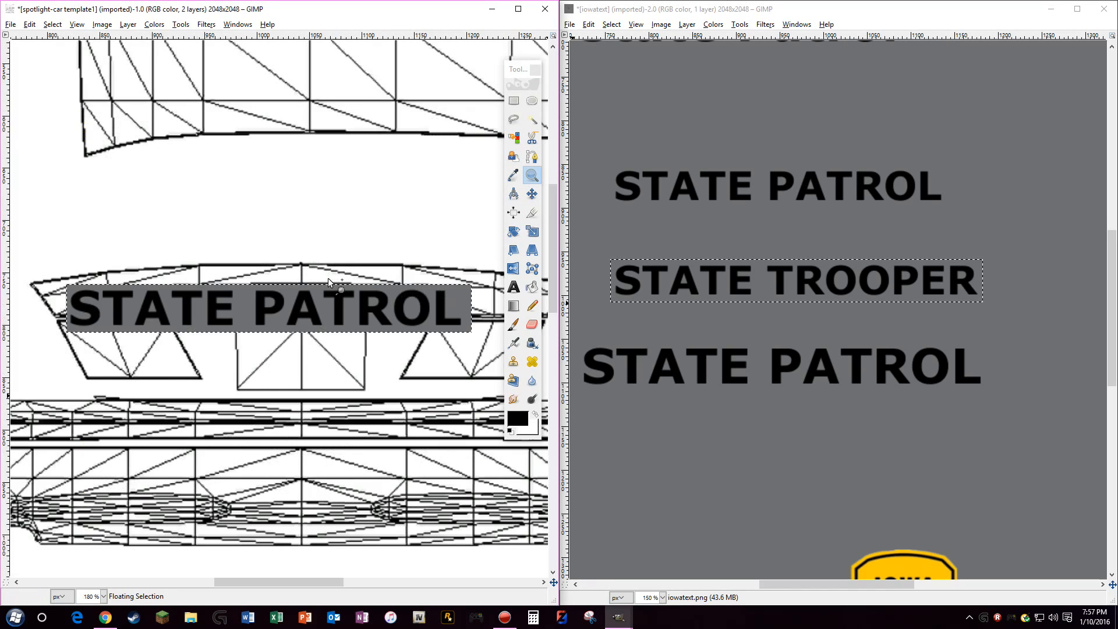
{"action": "left_click", "coordinate": [354, 414], "text": "ctrl"}
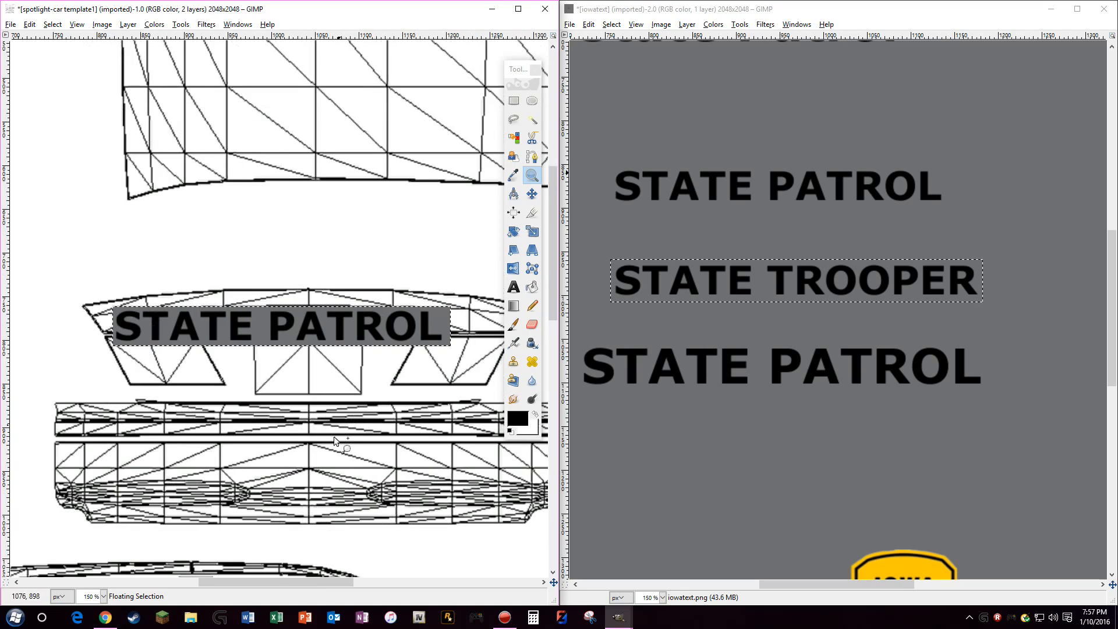
{"action": "left_click_drag", "start_coordinate": [303, 584], "coordinate": [321, 581]}
{"action": "left_click", "coordinate": [531, 194]}
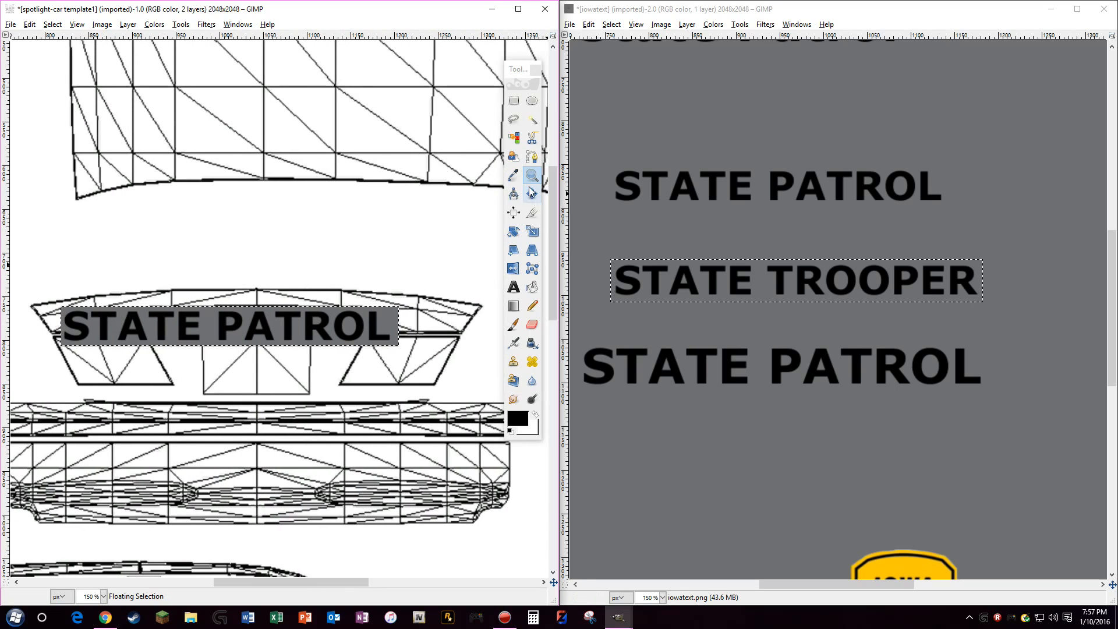
{"action": "mouse_move", "coordinate": [296, 324]}
{"action": "left_mouse_down"}
{"action": "mouse_move", "coordinate": [319, 312]}
{"action": "mouse_move", "coordinate": [290, 320]}
{"action": "left_mouse_up"}
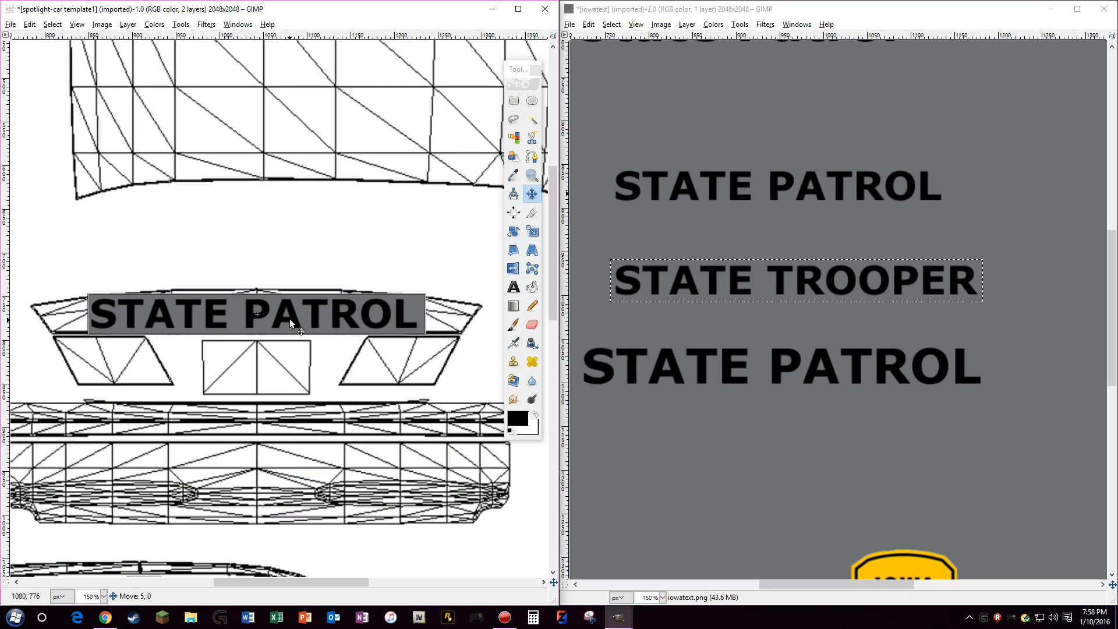
{"action": "left_click_drag", "start_coordinate": [289, 319], "coordinate": [274, 313]}
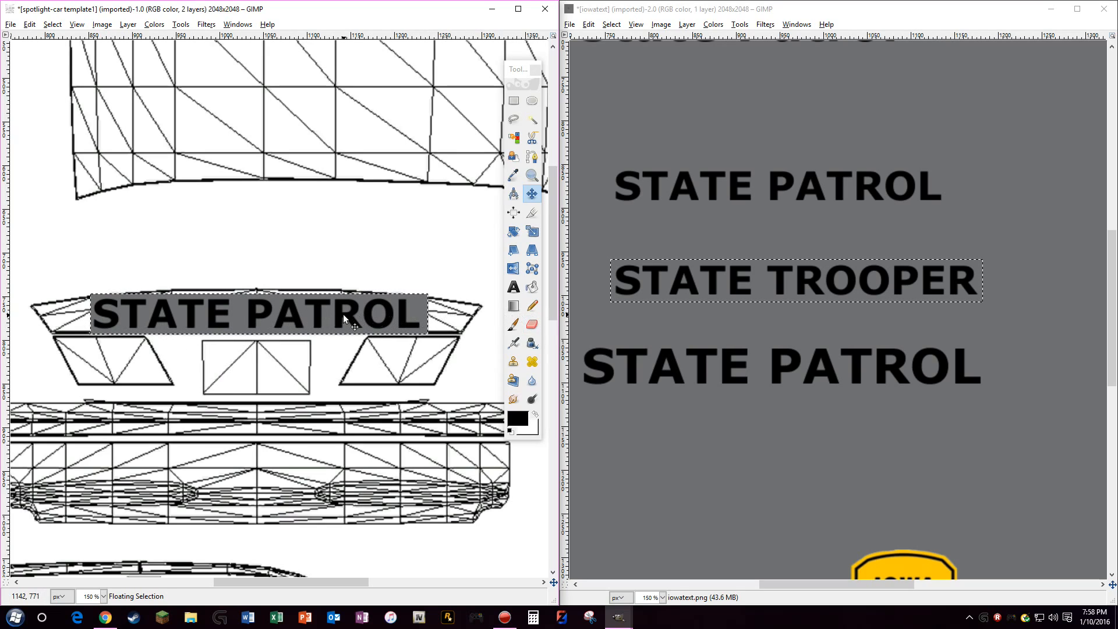
{"action": "left_click_drag", "start_coordinate": [277, 317], "coordinate": [277, 313]}
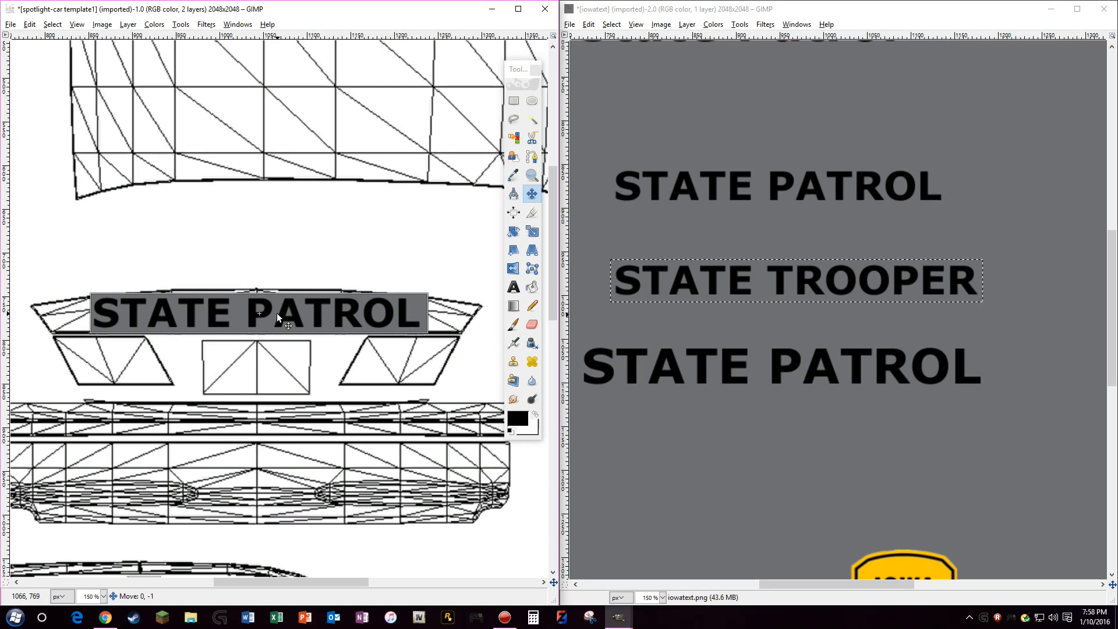
Anchor the trunk panel's floating STATE PATROL lettering to the template
{"action": "key", "text": "ctrl+h"}
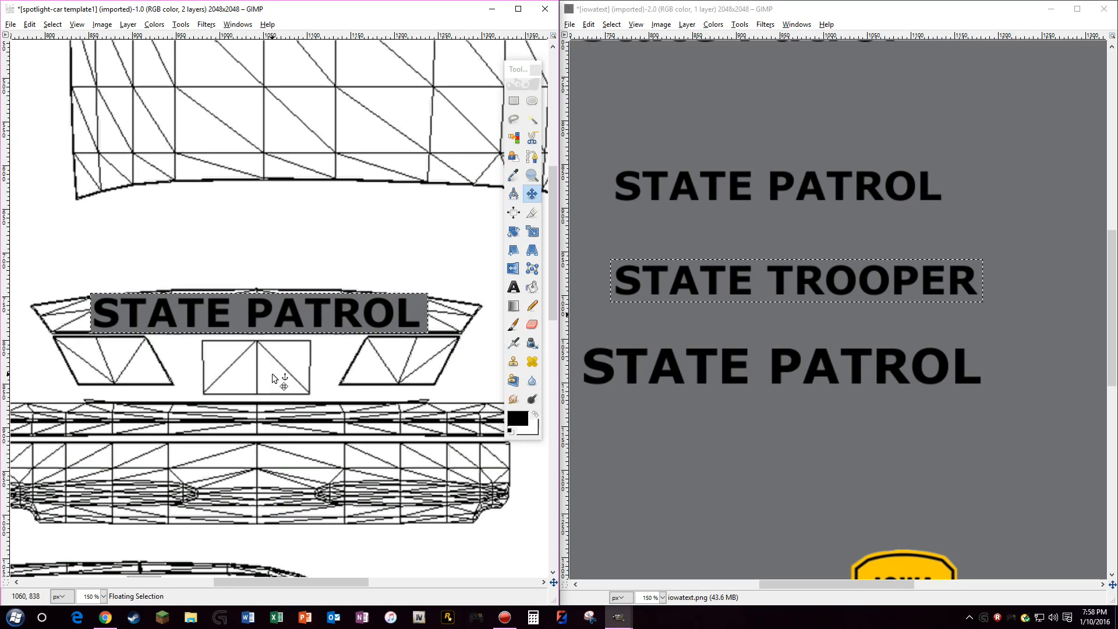
{"action": "key", "text": "z"}
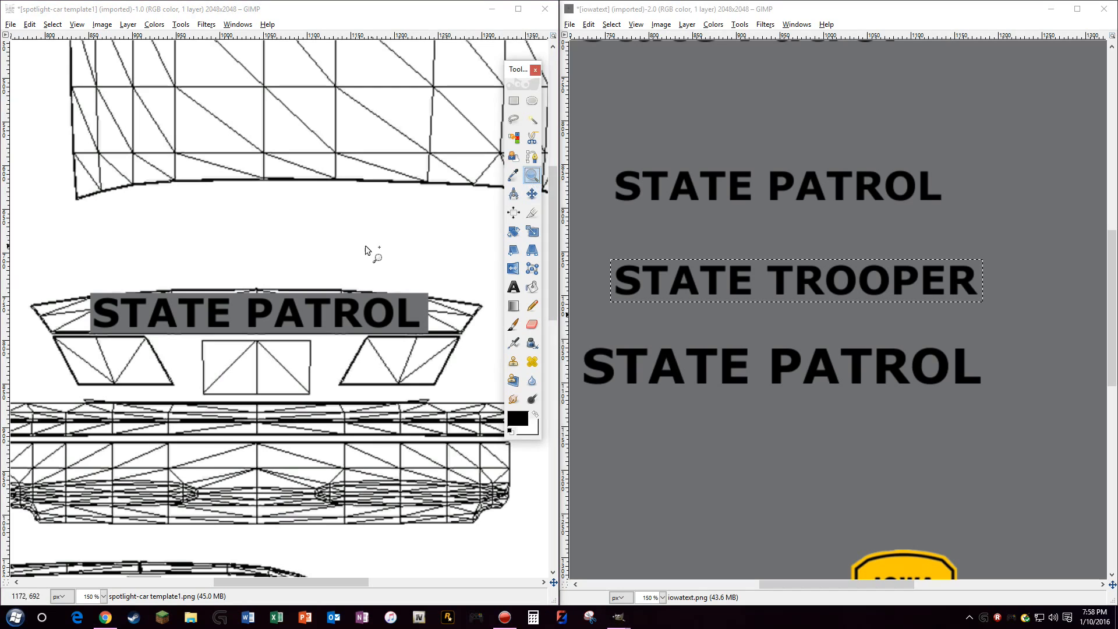
{"action": "left_click", "coordinate": [352, 236], "text": "ctrl"}
{"action": "left_click", "coordinate": [358, 237], "text": "ctrl"}
{"action": "left_click_drag", "start_coordinate": [321, 580], "coordinate": [424, 580]}
{"action": "left_click_drag", "start_coordinate": [515, 68], "coordinate": [538, 62]}
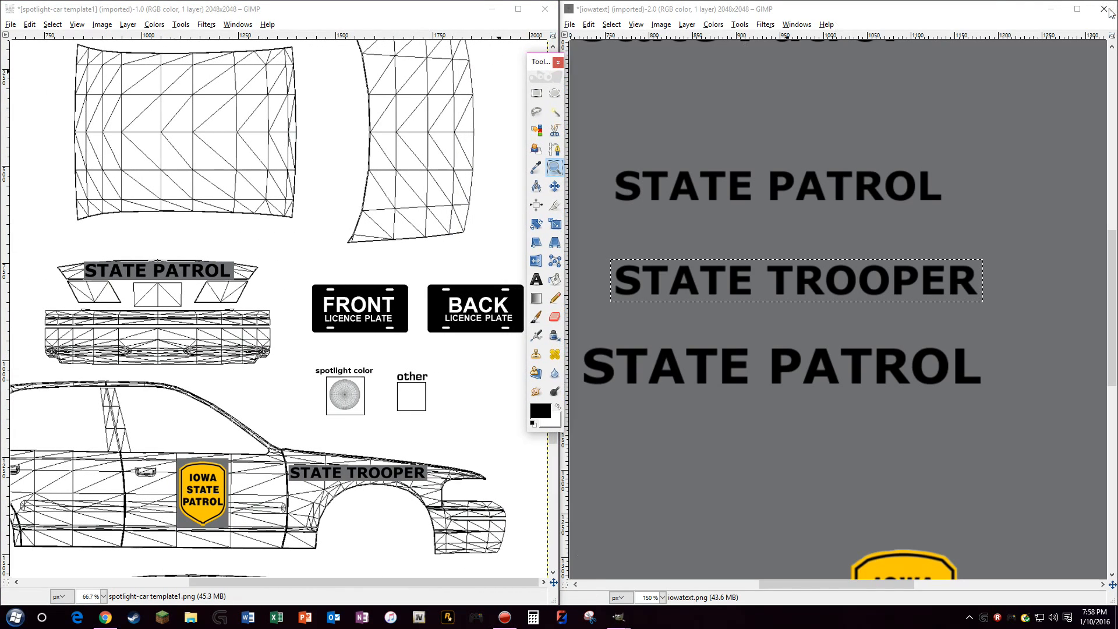
Close the iowatext image and open the iowalicenseplate picture from the desktop in GIMP, enlarging its window to full screen
{"action": "left_click", "coordinate": [1103, 9]}
{"action": "left_click", "coordinate": [843, 372]}
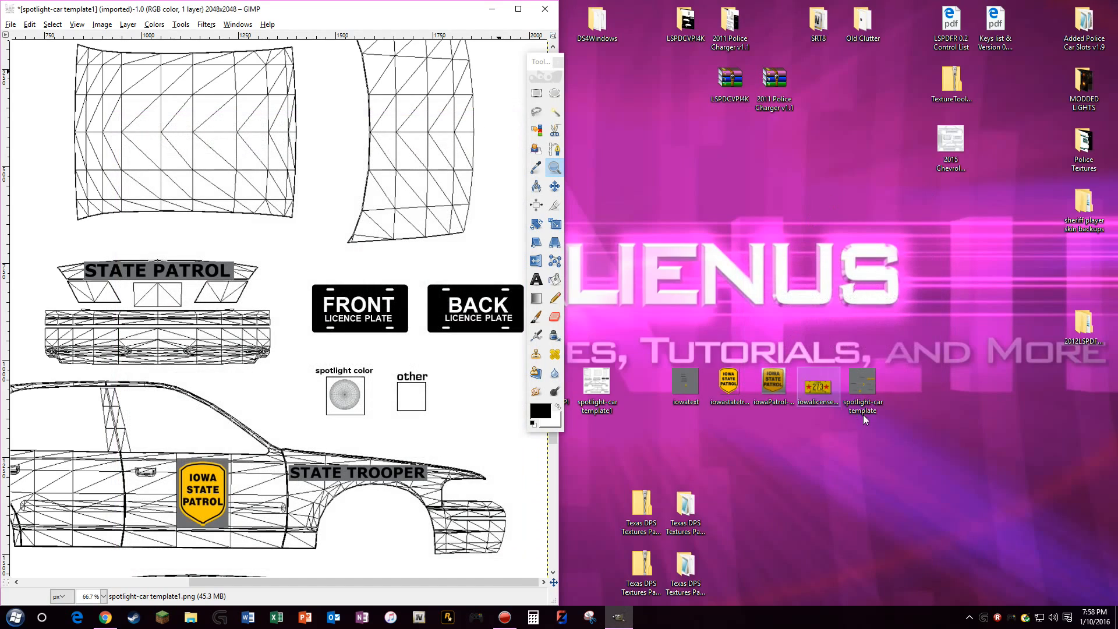
{"action": "right_click", "coordinate": [826, 389]}
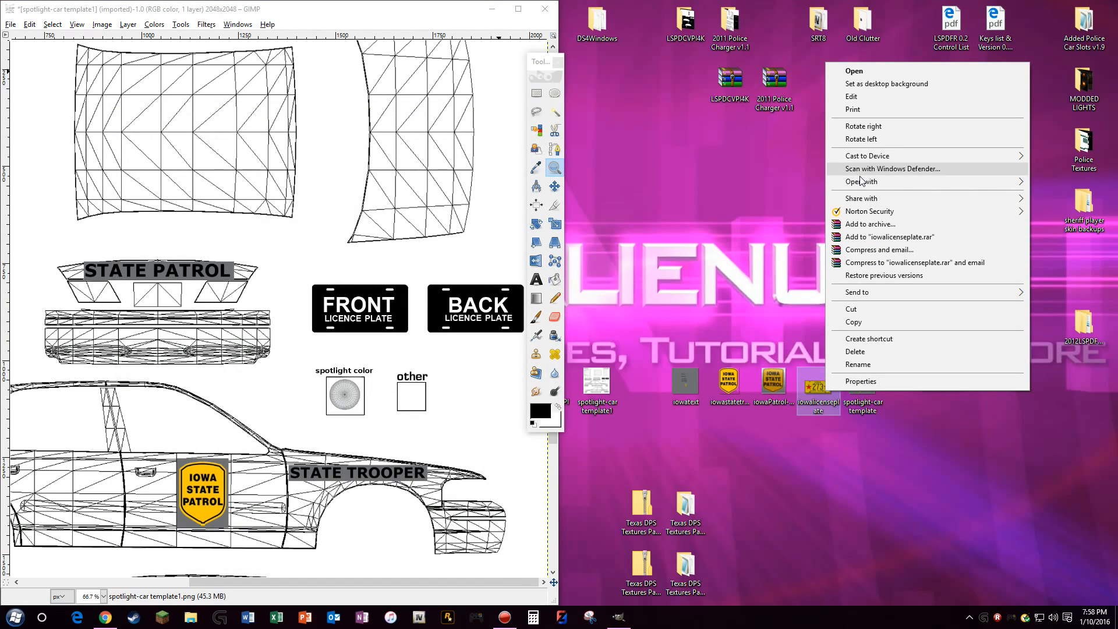
{"action": "mouse_move", "coordinate": [874, 181]}
{"action": "left_click", "coordinate": [747, 196]}
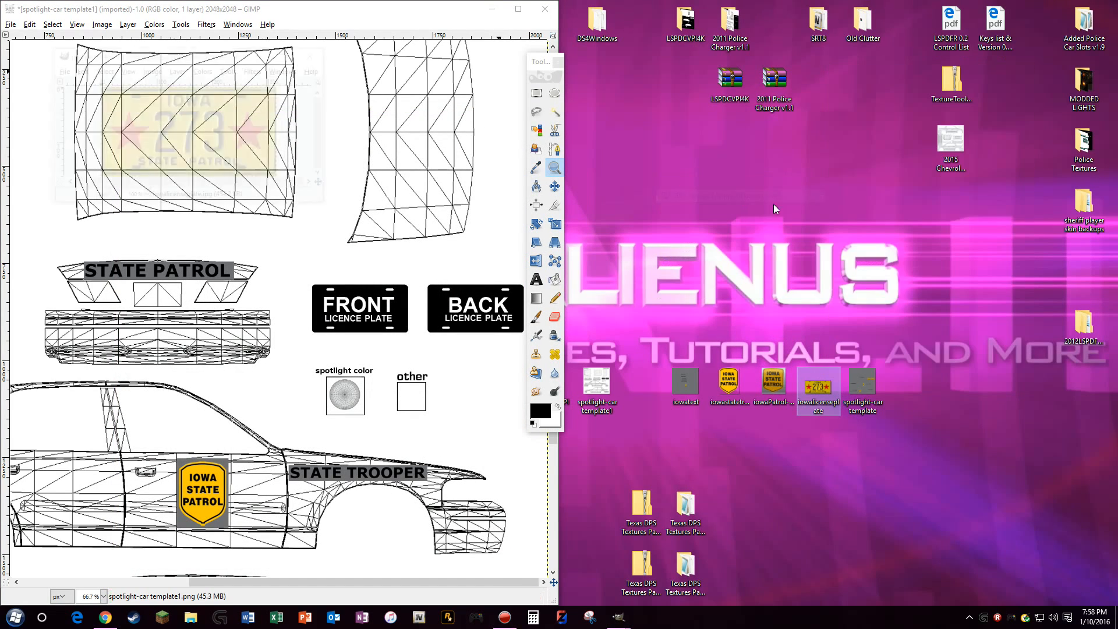
{"action": "left_click_drag", "start_coordinate": [233, 58], "coordinate": [890, 128]}
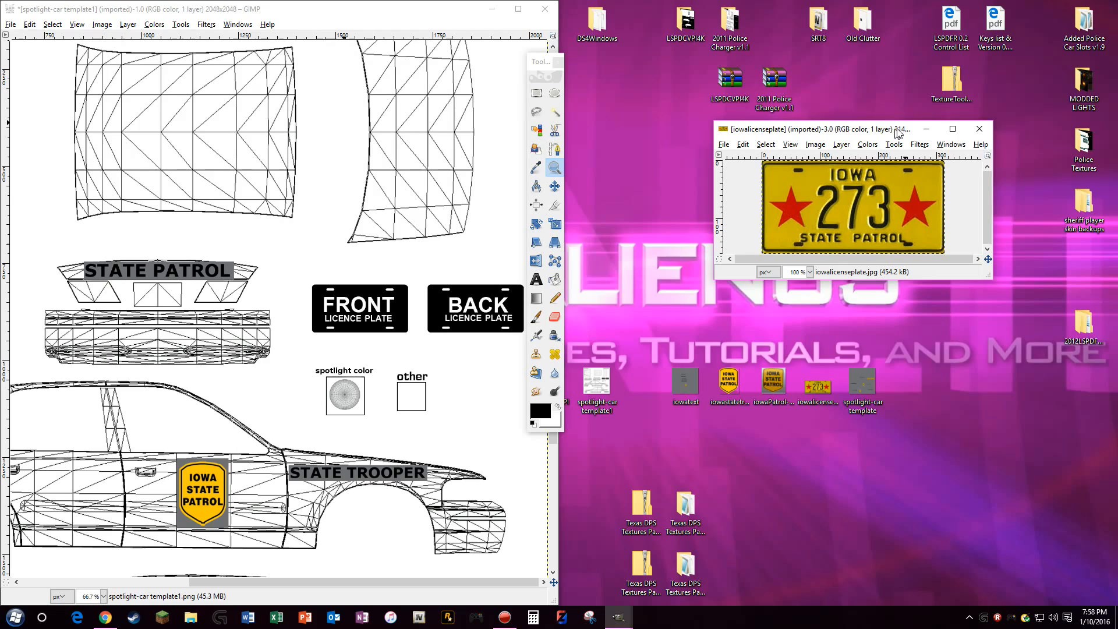
{"action": "left_click", "coordinate": [946, 125]}
Copy the whole Iowa 273 licence plate picture and close the iowalicenseplate image
{"action": "left_click_drag", "start_coordinate": [544, 61], "coordinate": [885, 173]}
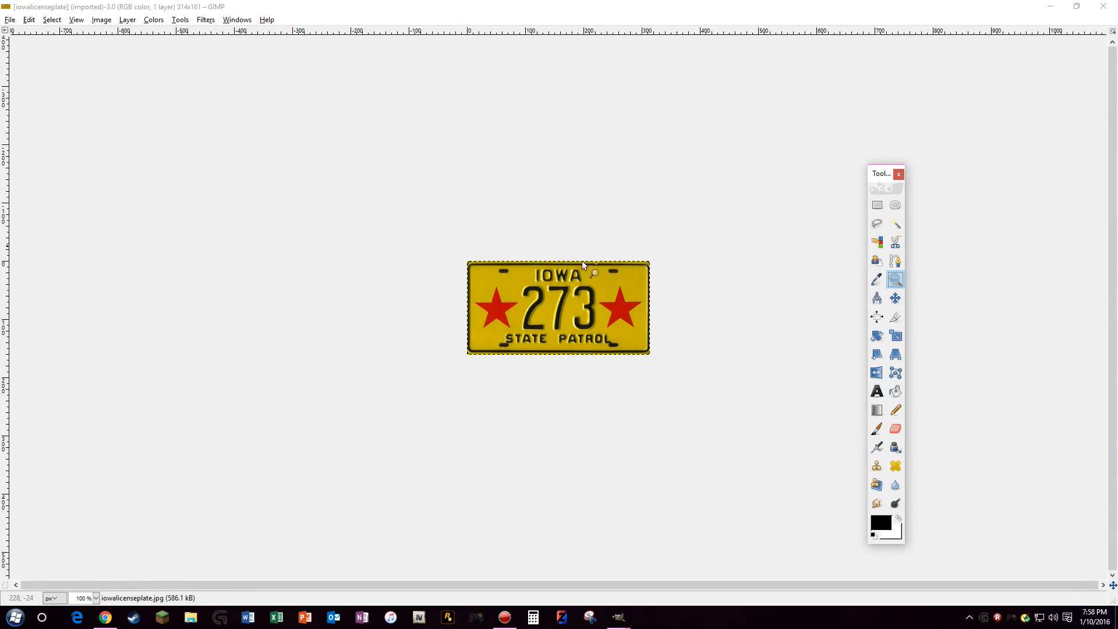
{"action": "right_click", "coordinate": [547, 322]}
{"action": "mouse_move", "coordinate": [581, 353]}
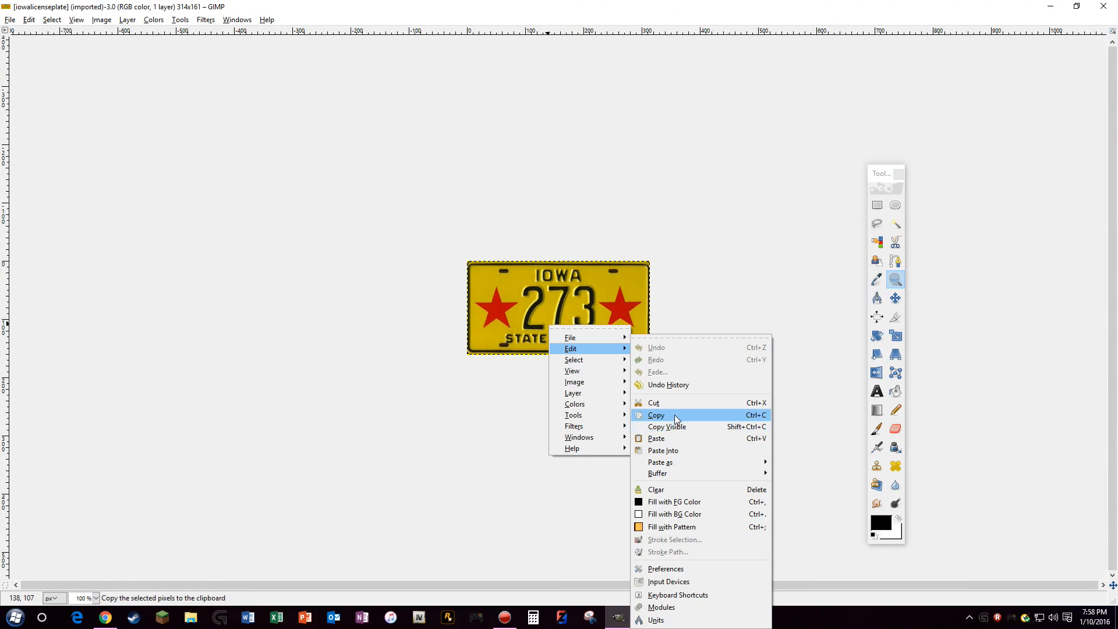
{"action": "left_click", "coordinate": [674, 415]}
{"action": "left_click", "coordinate": [1102, 7]}
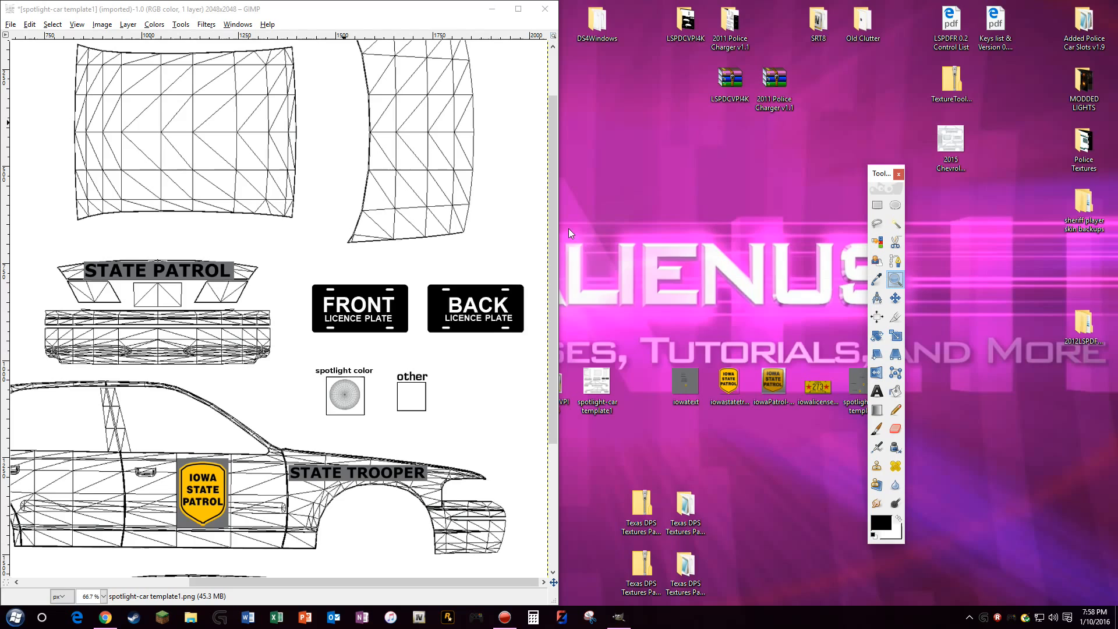
Paste the Iowa plate into the car template and move it over the FRONT licence plate
{"action": "left_click", "coordinate": [519, 6]}
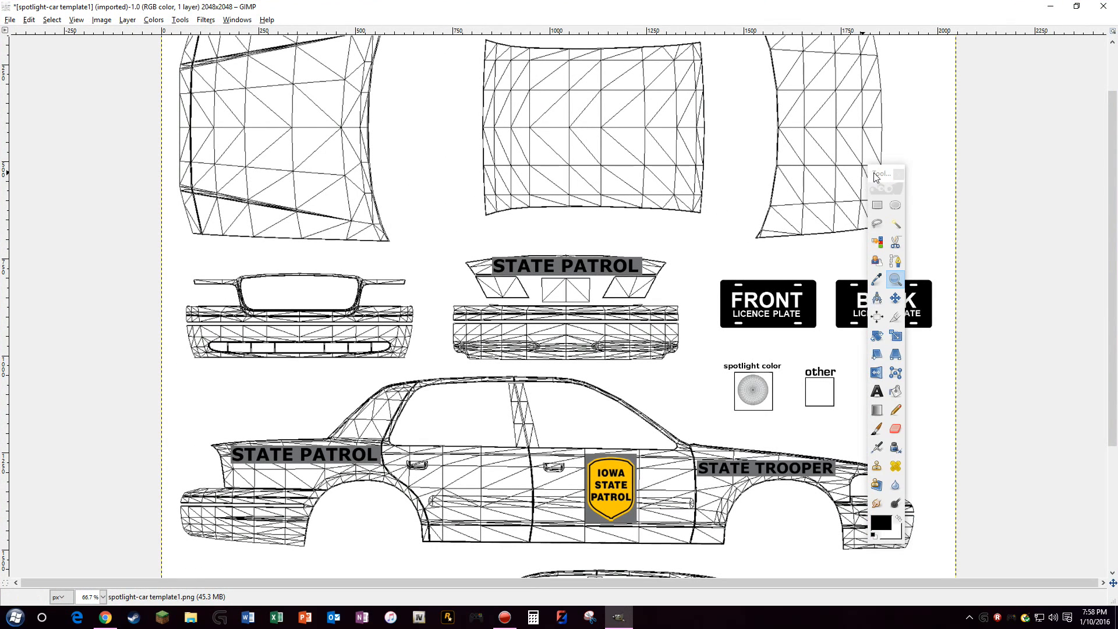
{"action": "left_click_drag", "start_coordinate": [875, 178], "coordinate": [995, 157]}
{"action": "right_click", "coordinate": [669, 202]}
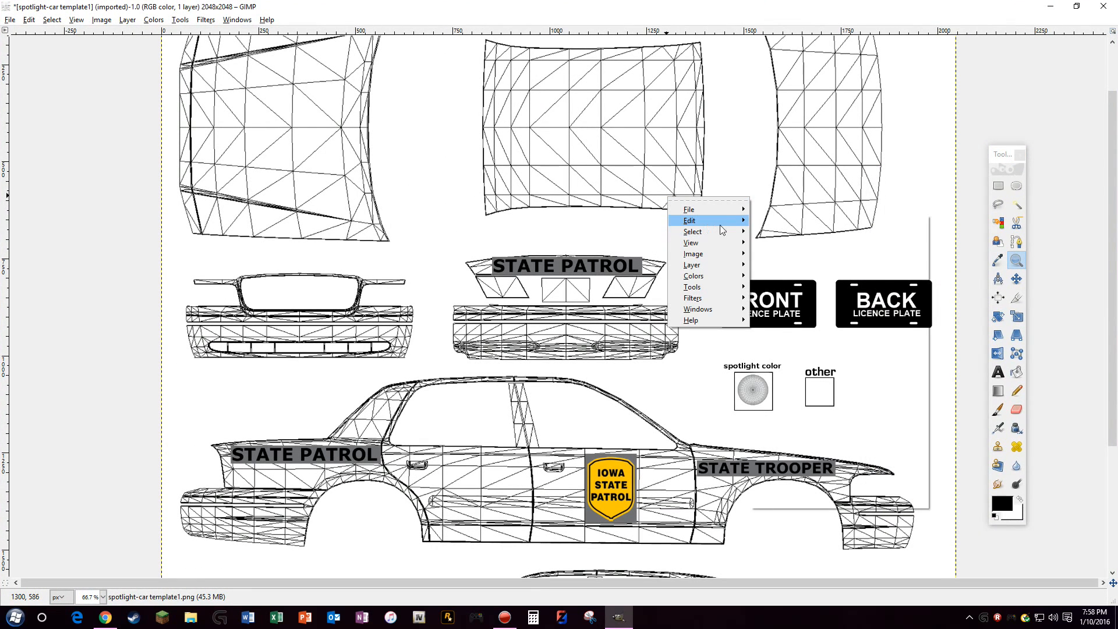
{"action": "mouse_move", "coordinate": [707, 220]}
{"action": "left_click", "coordinate": [778, 317]}
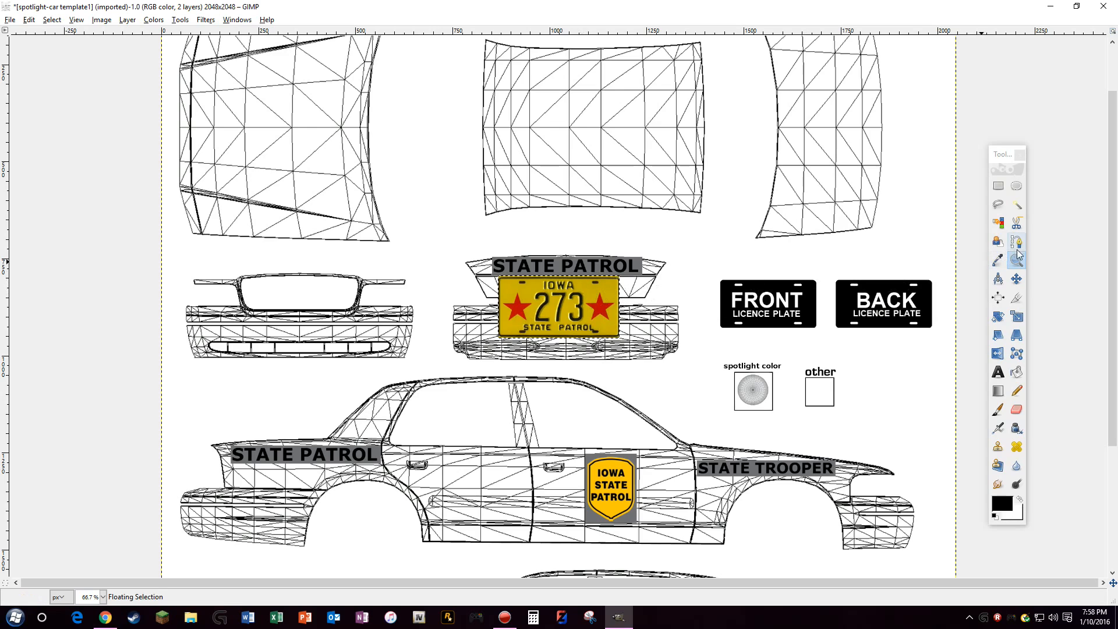
{"action": "left_click", "coordinate": [1016, 279]}
{"action": "left_click_drag", "start_coordinate": [584, 302], "coordinate": [805, 288]}
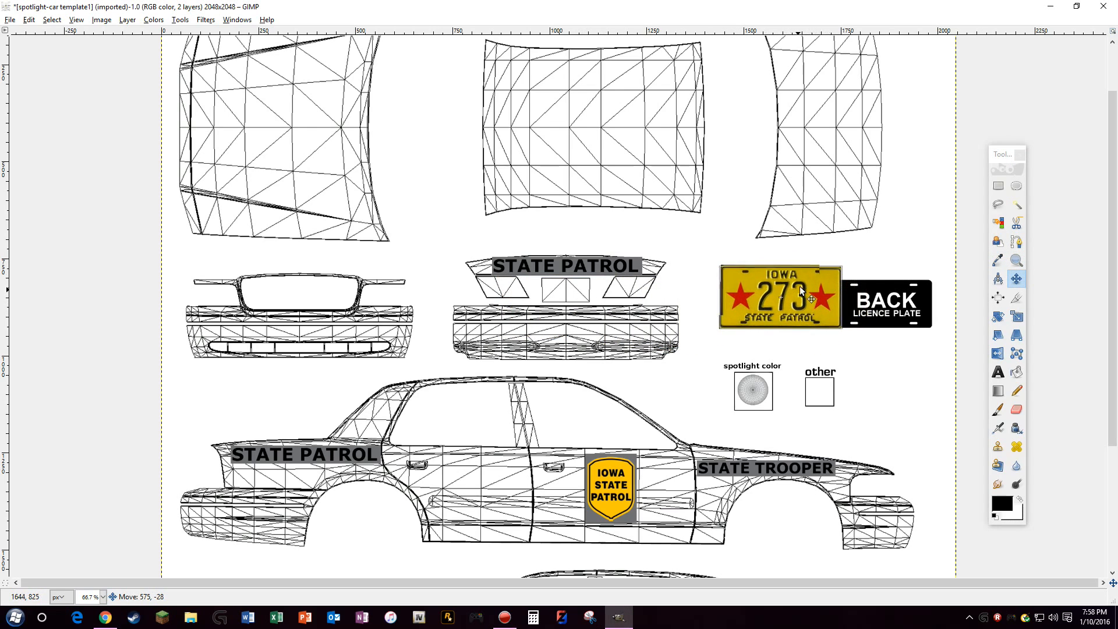
Align the floating Iowa plate with the lower edge of the FRONT licence plate and scale it to 242 × 124 px
{"action": "left_click", "coordinate": [1015, 260]}
{"action": "left_click_drag", "start_coordinate": [672, 250], "coordinate": [959, 379]}
{"action": "left_click", "coordinate": [1016, 279]}
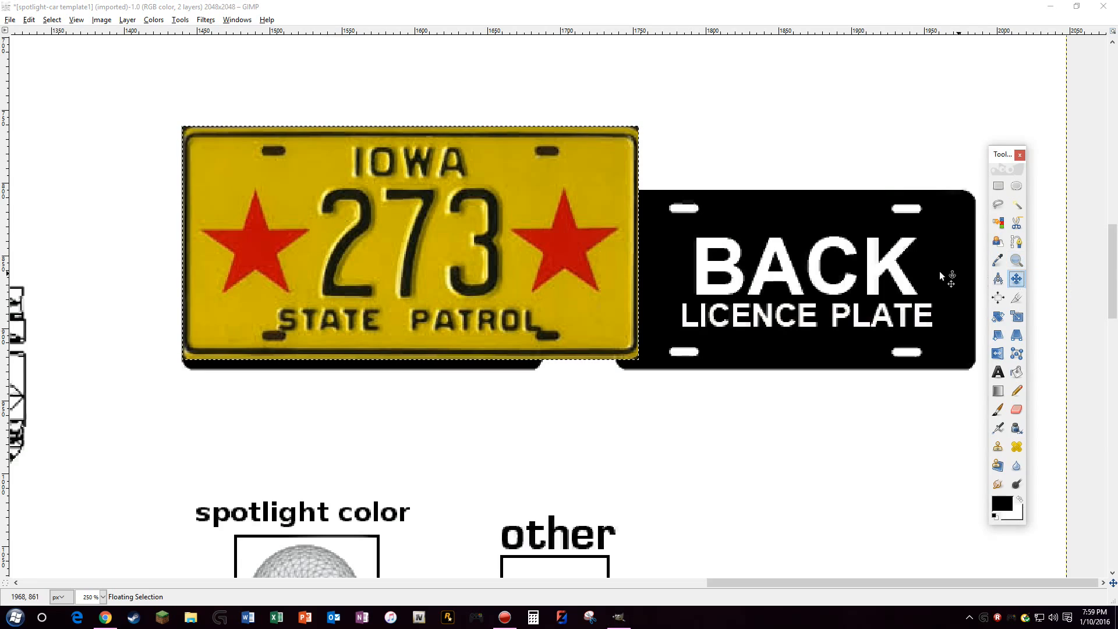
{"action": "left_click_drag", "start_coordinate": [516, 294], "coordinate": [504, 303]}
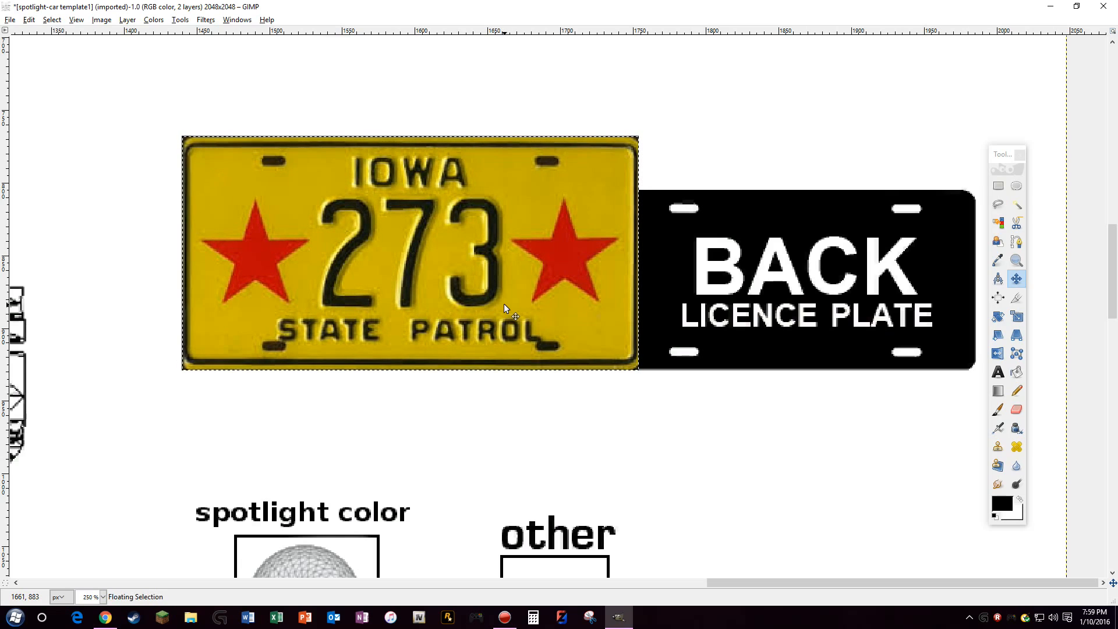
{"action": "left_click", "coordinate": [1017, 316]}
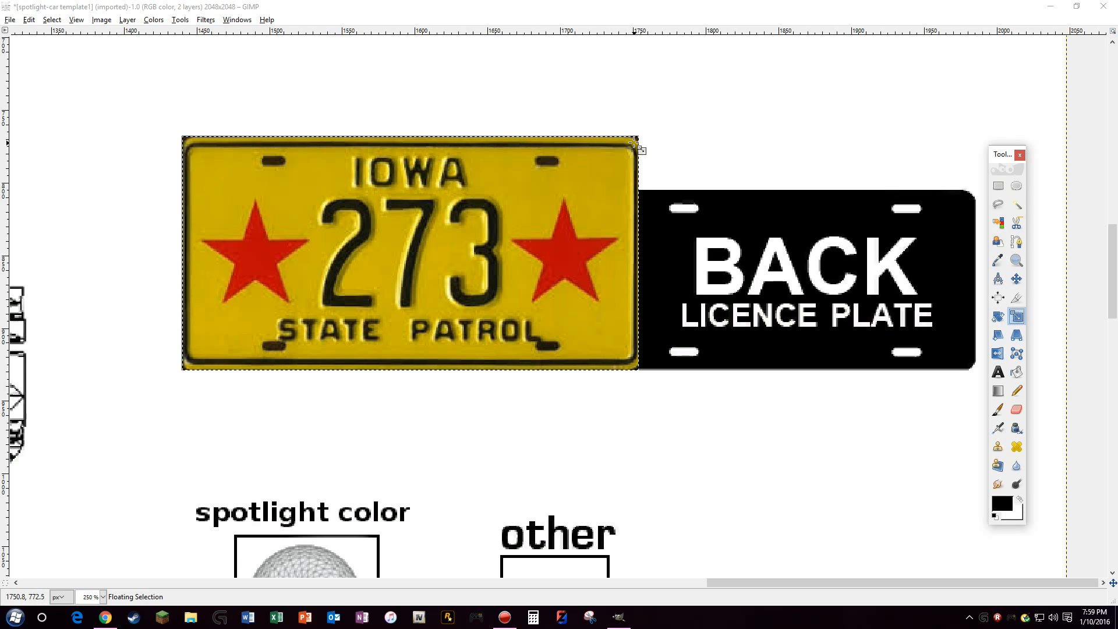
{"action": "left_click_drag", "start_coordinate": [632, 148], "coordinate": [525, 263]}
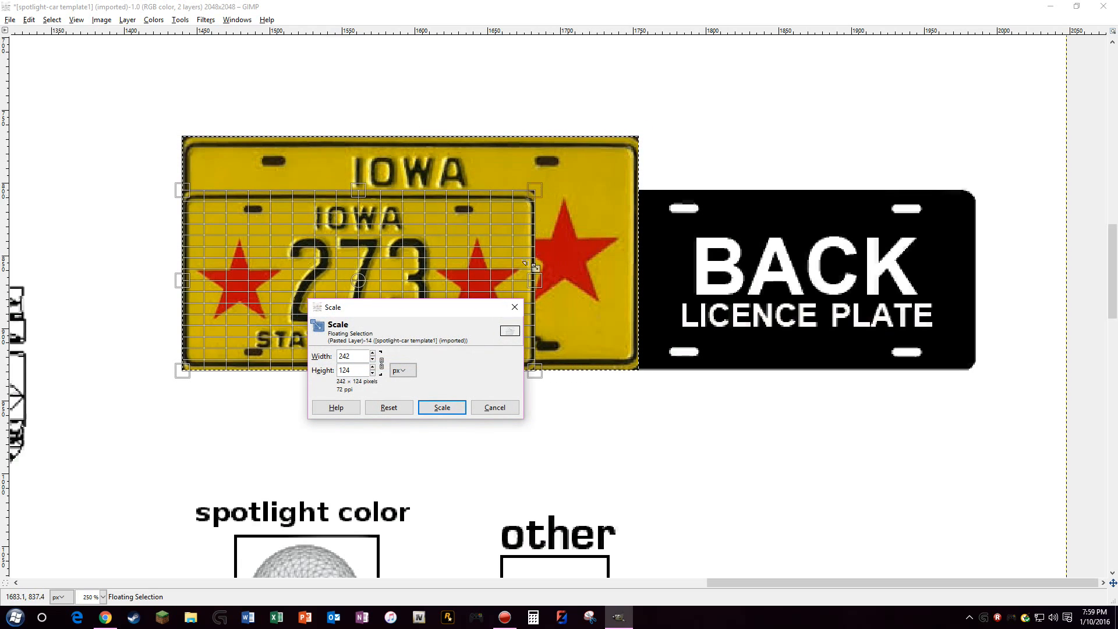
{"action": "left_click", "coordinate": [460, 402]}
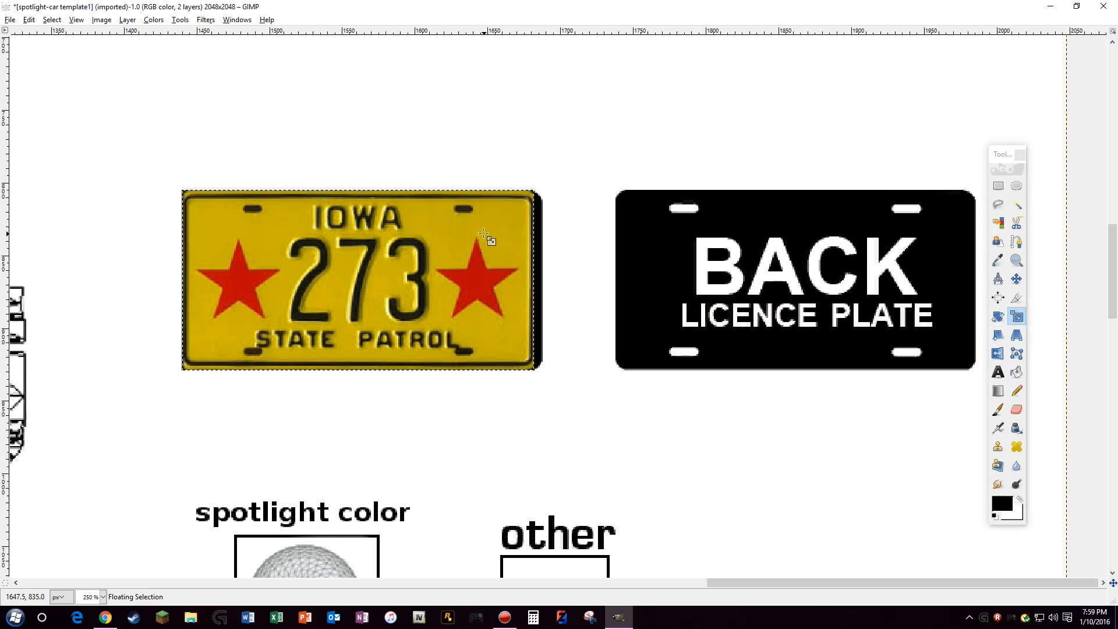
Scale the Iowa plate to 246 × 127 px and nudge it sideways over the FRONT licence plate
{"action": "left_click_drag", "start_coordinate": [483, 234], "coordinate": [568, 157]}
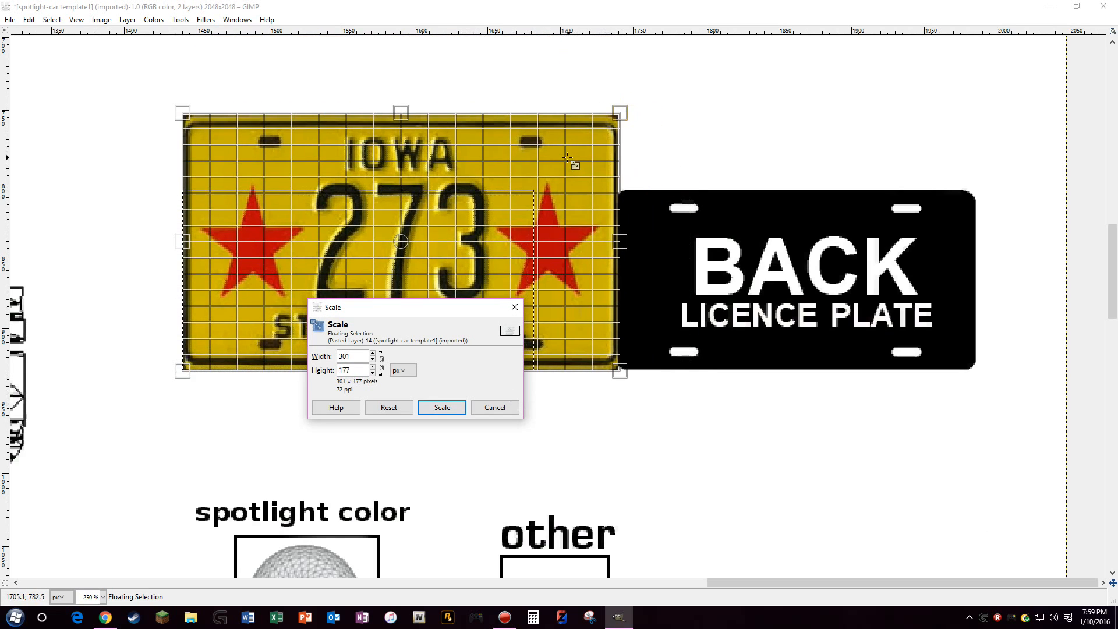
{"action": "left_click", "coordinate": [495, 408]}
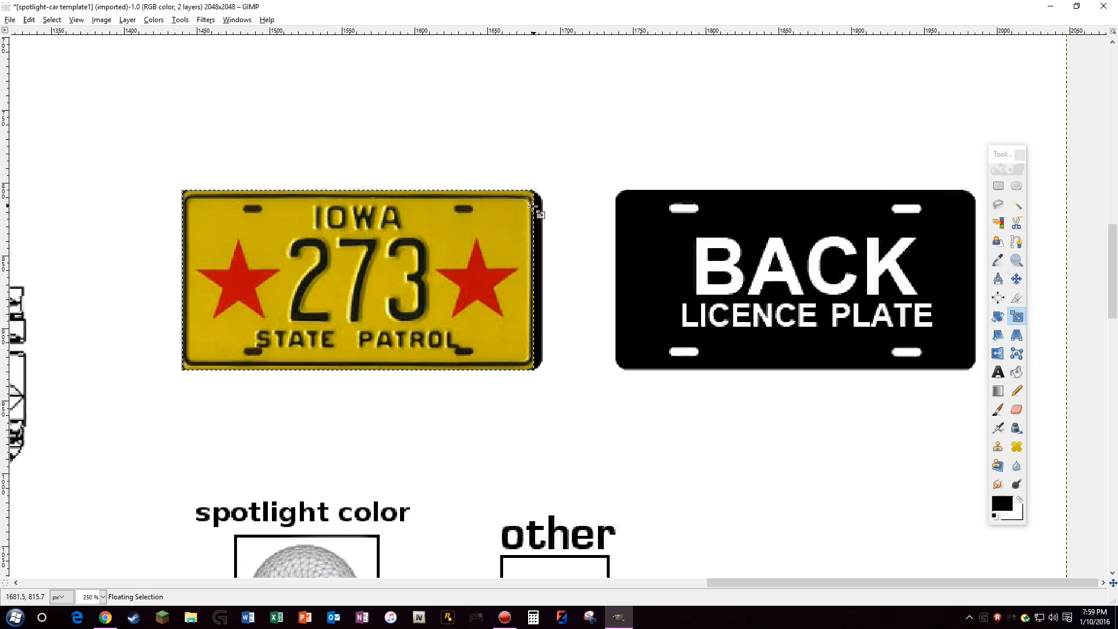
{"action": "left_click", "coordinate": [507, 212]}
{"action": "left_click_drag", "start_coordinate": [506, 209], "coordinate": [507, 208]}
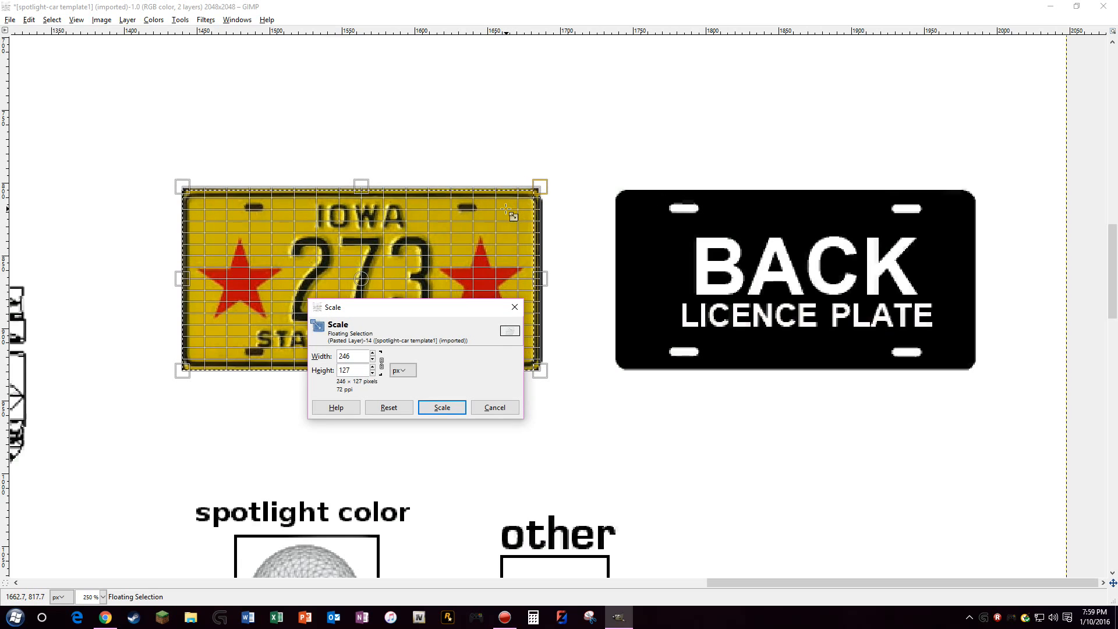
{"action": "key", "text": "Return"}
{"action": "key", "text": "m"}
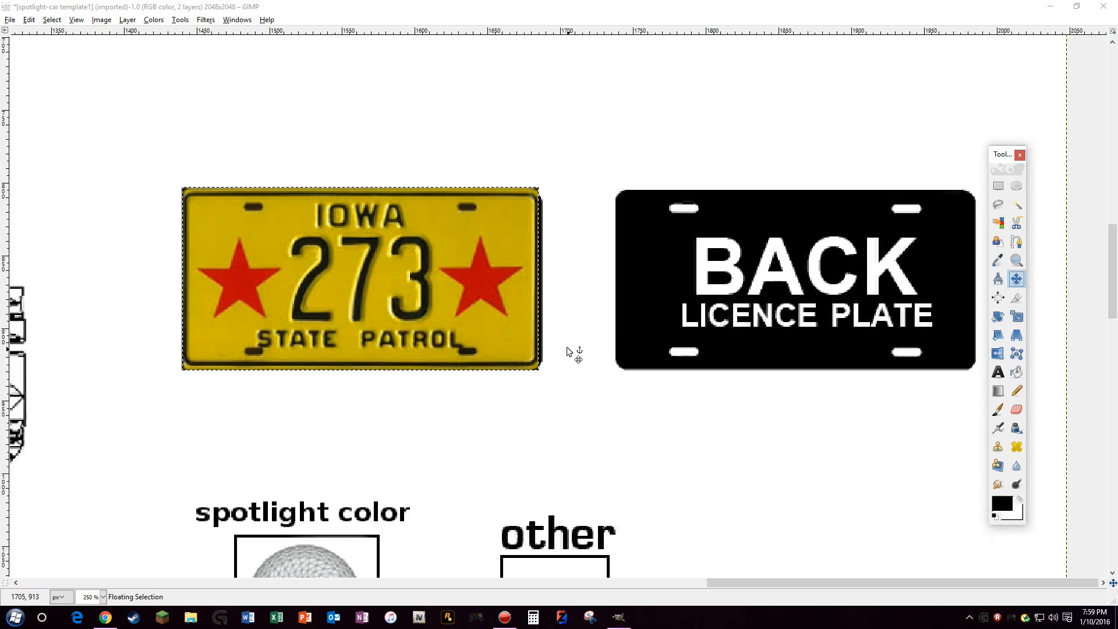
{"action": "left_click_drag", "start_coordinate": [477, 317], "coordinate": [478, 317]}
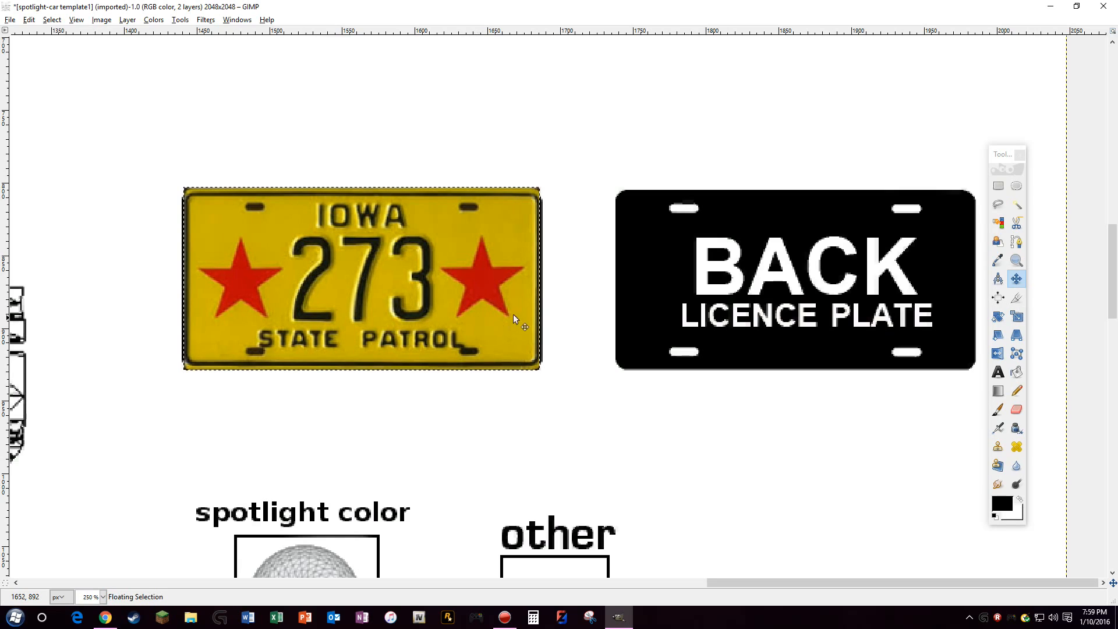
Enlarge the Iowa plate slightly and reposition it so it fully covers the FRONT licence plate
{"action": "left_click", "coordinate": [1020, 317]}
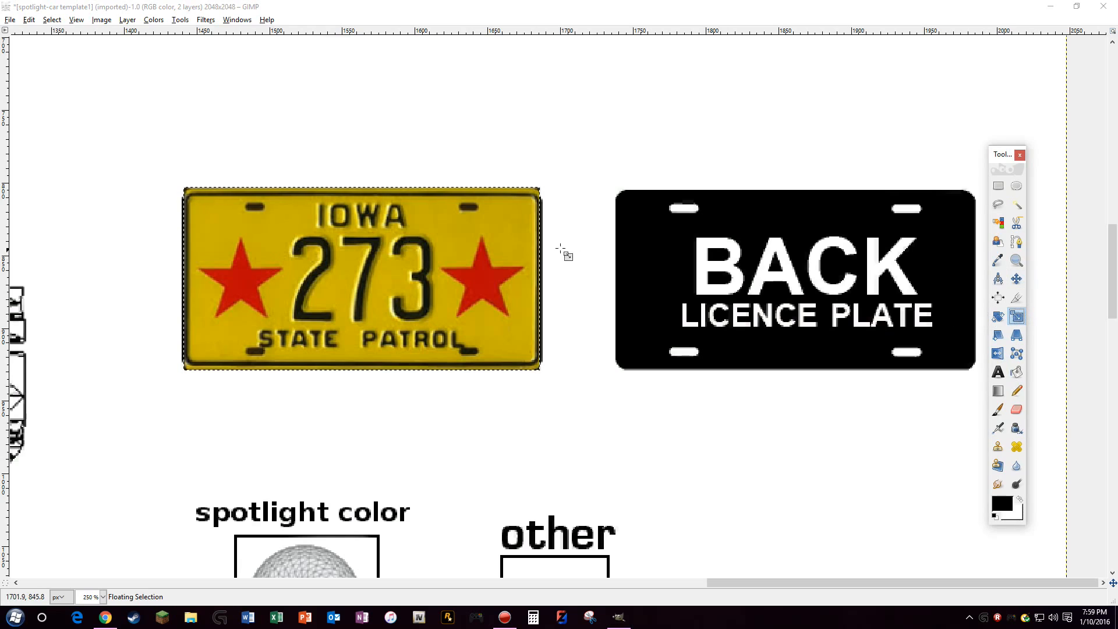
{"action": "left_click", "coordinate": [507, 223]}
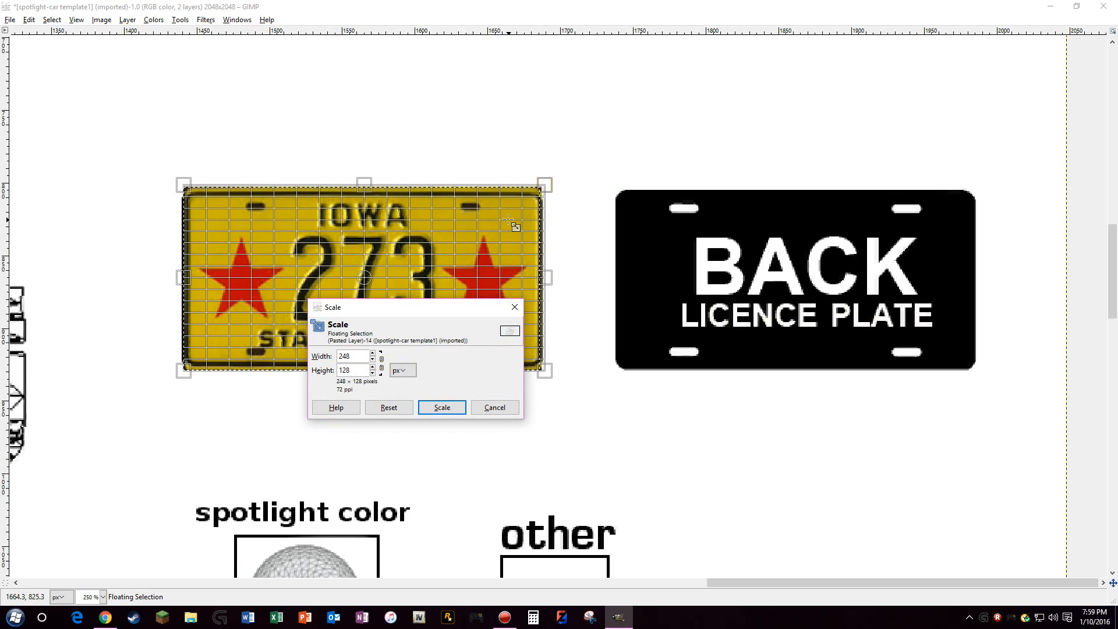
{"action": "left_click", "coordinate": [495, 407]}
{"action": "left_click_drag", "start_coordinate": [503, 271], "coordinate": [513, 229]}
{"action": "left_click", "coordinate": [441, 407]}
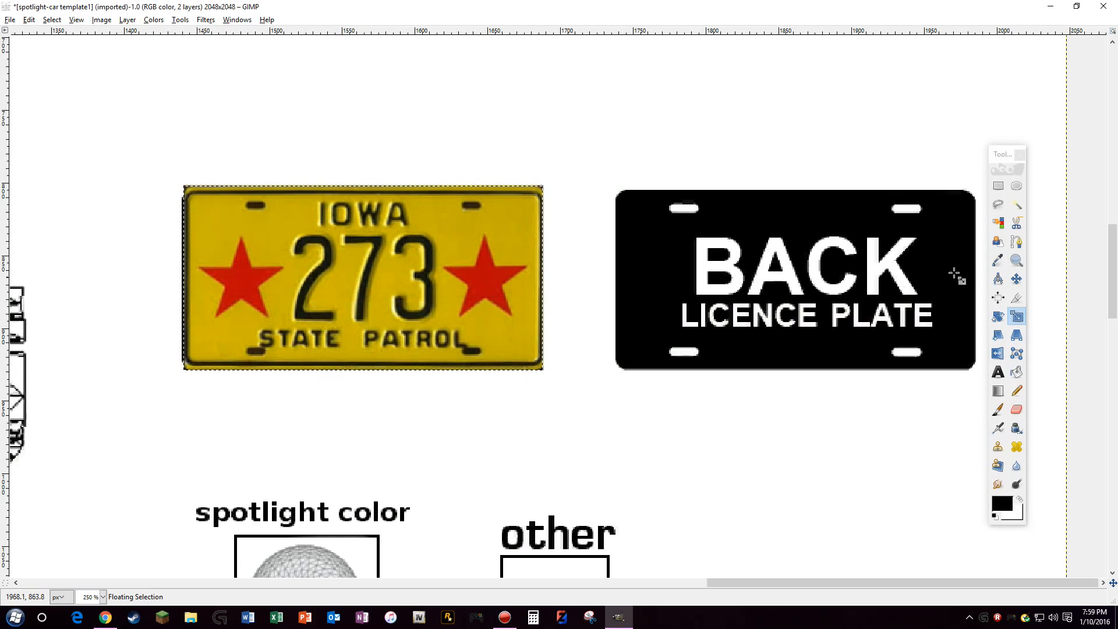
{"action": "left_click", "coordinate": [1015, 278]}
{"action": "mouse_move", "coordinate": [452, 296]}
{"action": "left_mouse_down"}
{"action": "mouse_move", "coordinate": [449, 323]}
{"action": "mouse_move", "coordinate": [424, 296]}
{"action": "mouse_move", "coordinate": [450, 302]}
{"action": "left_mouse_up"}
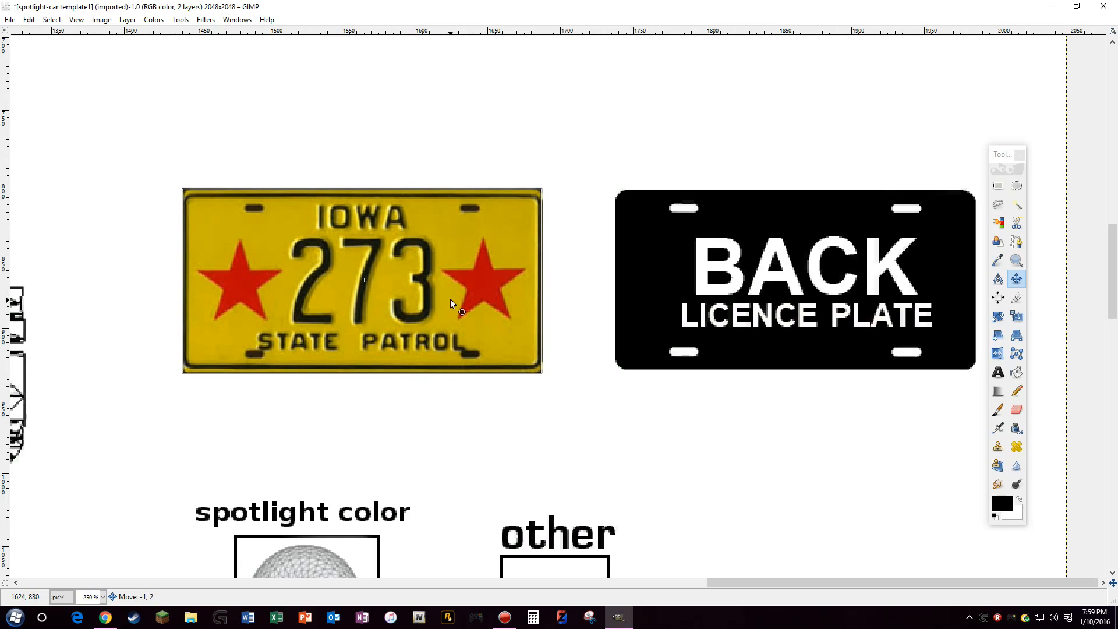
Copy the Iowa plate, paste a duplicate over the BACK licence plate and anchor it to the template
{"action": "right_click", "coordinate": [451, 300]}
{"action": "mouse_move", "coordinate": [489, 325]}
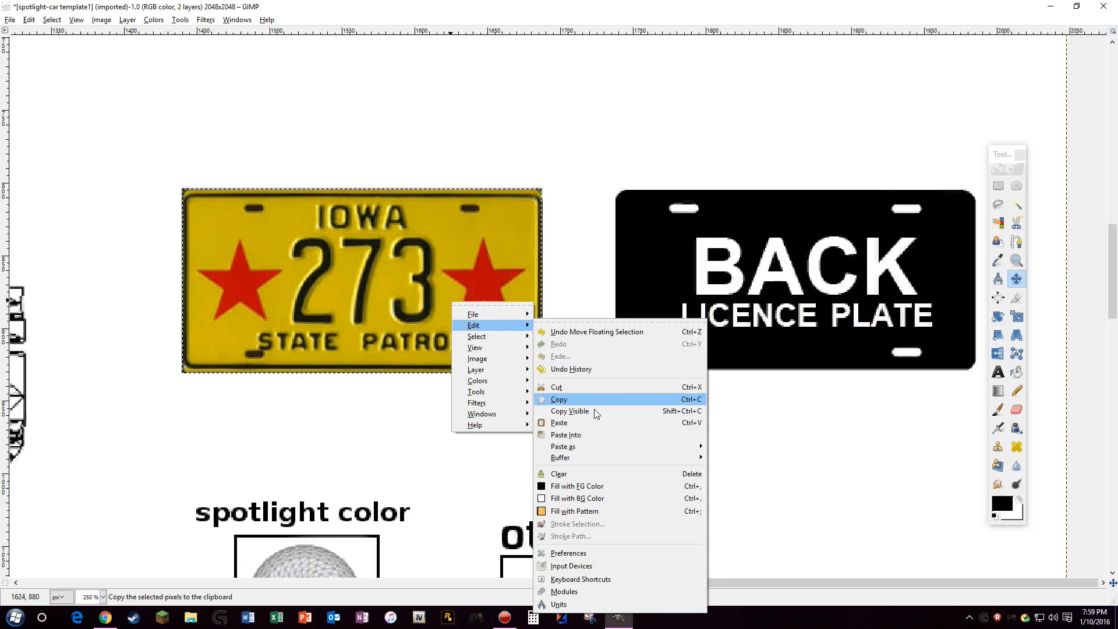
{"action": "left_click", "coordinate": [580, 401]}
{"action": "right_click", "coordinate": [611, 296]}
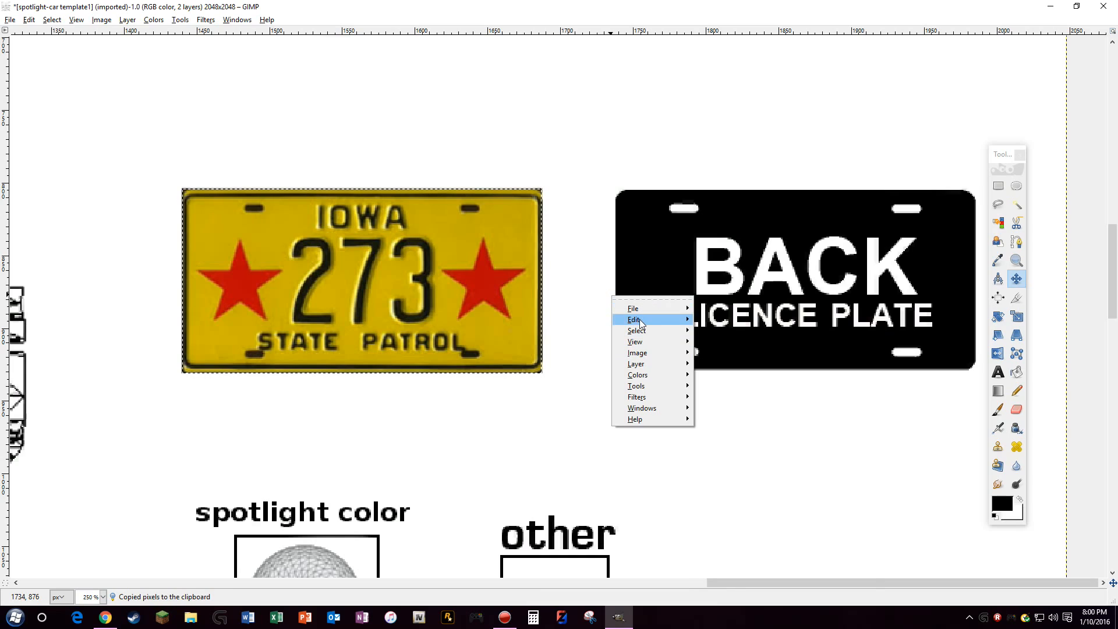
{"action": "mouse_move", "coordinate": [640, 322]}
{"action": "left_click", "coordinate": [733, 417]}
{"action": "left_click_drag", "start_coordinate": [454, 307], "coordinate": [886, 305]}
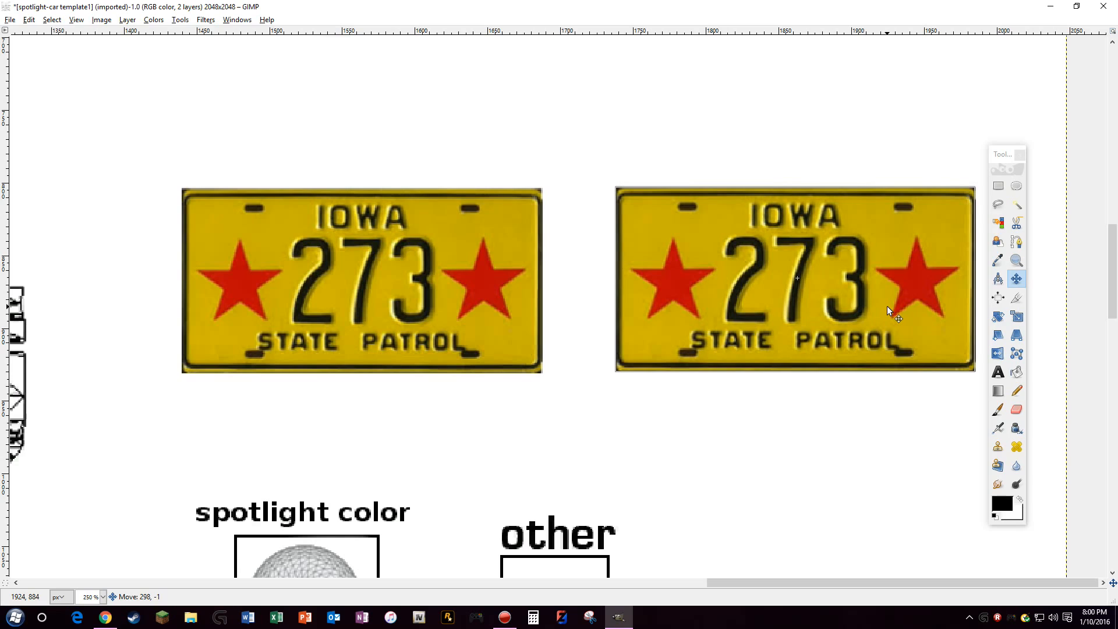
{"action": "left_click", "coordinate": [582, 250]}
Pick the grey background of the trunk panel's STATE PATROL lettering as the foreground colour
{"action": "left_click", "coordinate": [1015, 261]}
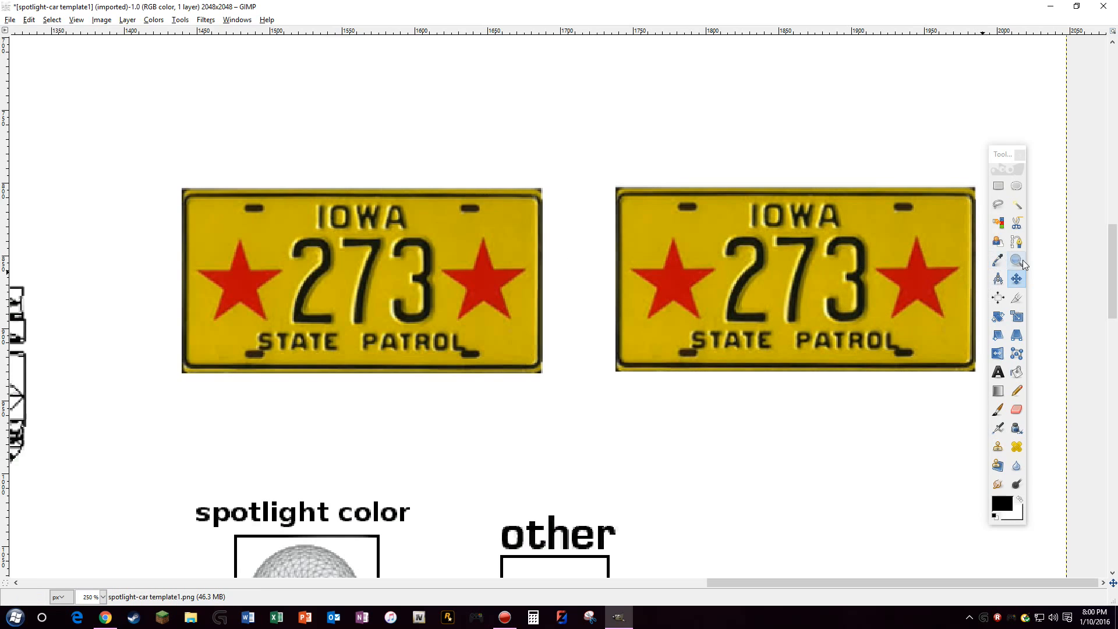
{"action": "left_click", "coordinate": [554, 168], "text": "ctrl"}
{"action": "left_click", "coordinate": [547, 163], "text": "ctrl"}
{"action": "left_click", "coordinate": [547, 164], "text": "ctrl"}
{"action": "left_click", "coordinate": [547, 164], "text": "ctrl"}
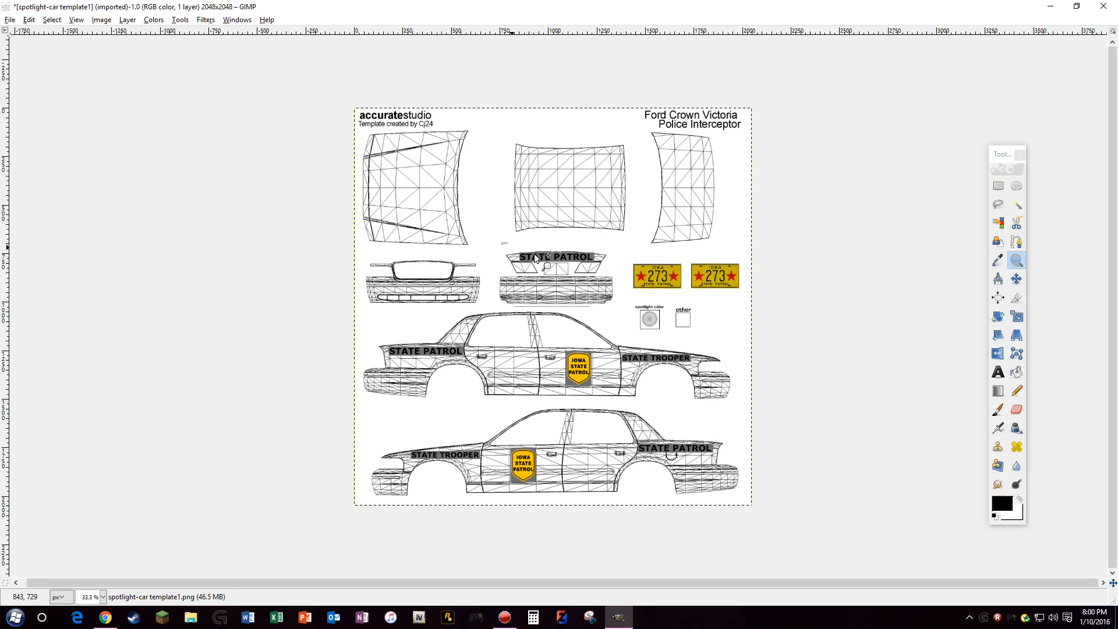
{"action": "left_click_drag", "start_coordinate": [507, 241], "coordinate": [630, 294]}
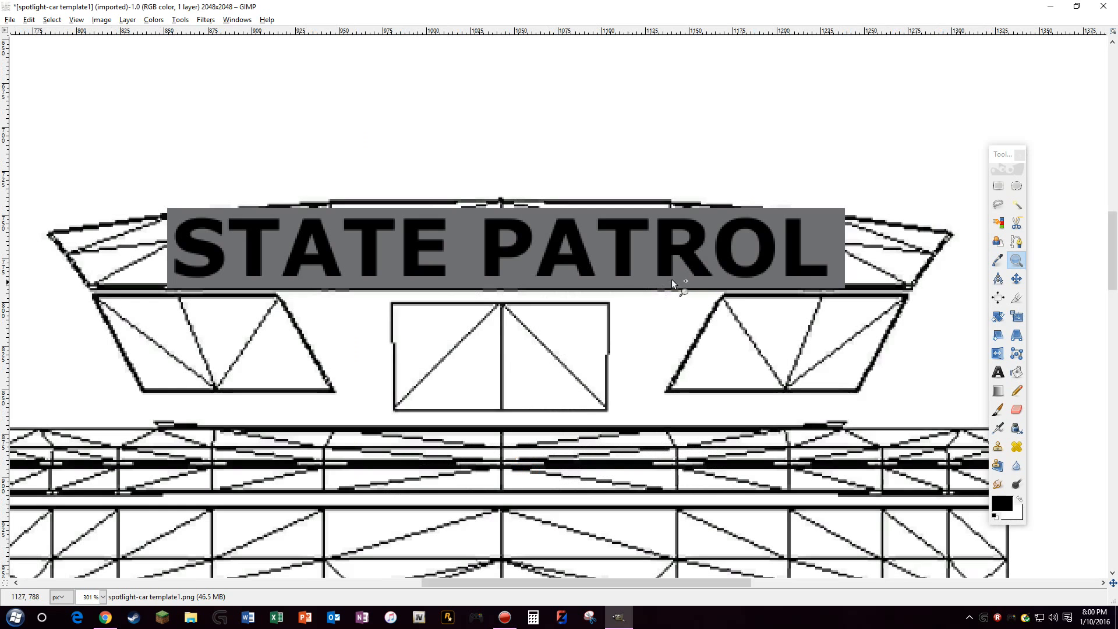
{"action": "left_click", "coordinate": [999, 262]}
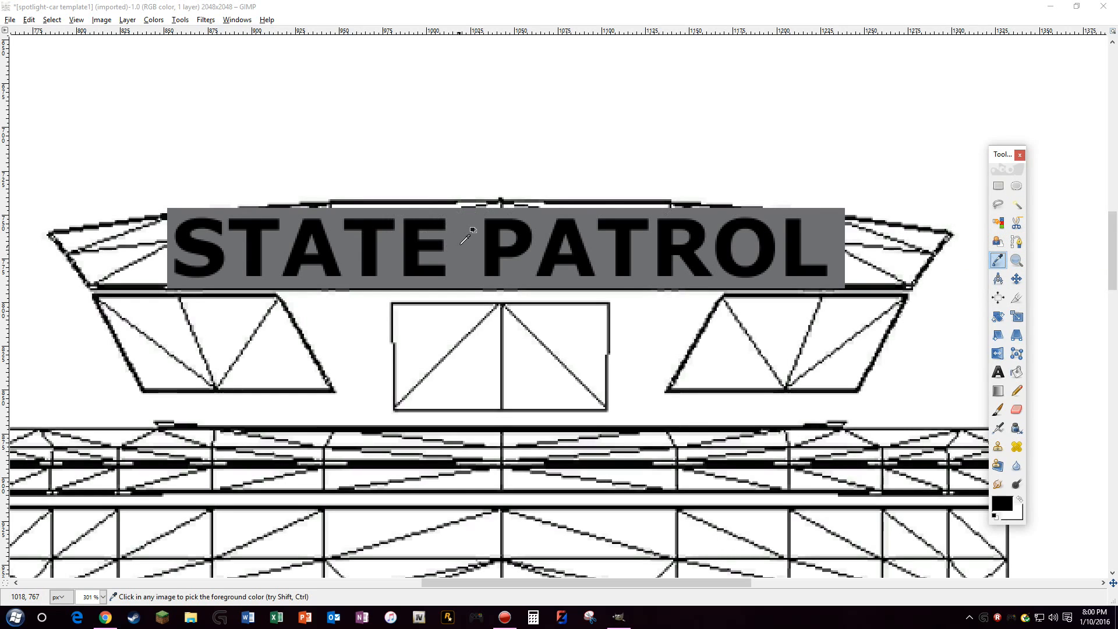
{"action": "left_click", "coordinate": [461, 243]}
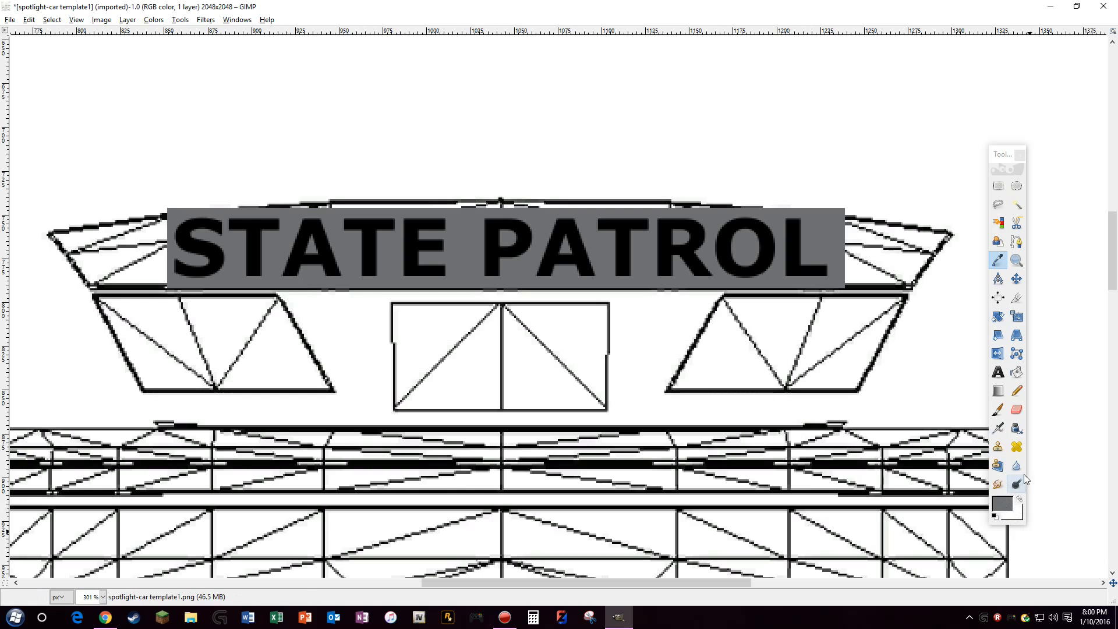
Switch to the Pencil tool and place its tool options beside the template, with the template's body panels in view
{"action": "left_click", "coordinate": [1016, 261]}
{"action": "left_click", "coordinate": [878, 240], "text": "ctrl"}
{"action": "left_click", "coordinate": [878, 240], "text": "ctrl"}
{"action": "left_click", "coordinate": [878, 240], "text": "ctrl"}
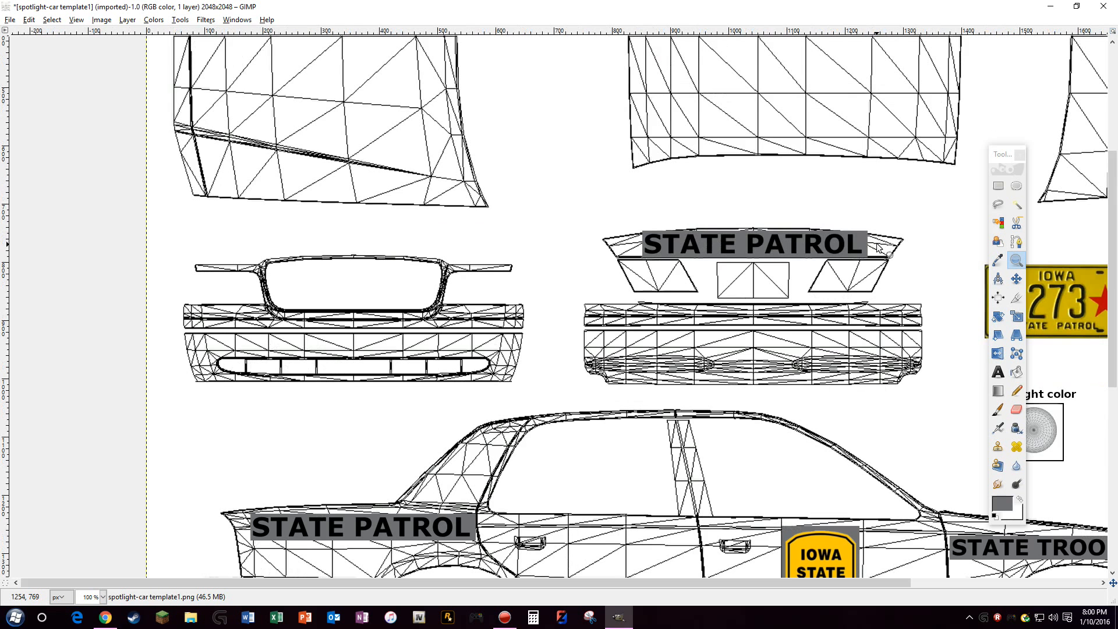
{"action": "left_click", "coordinate": [879, 241], "text": "ctrl"}
{"action": "left_click", "coordinate": [890, 254], "text": "ctrl"}
{"action": "left_click", "coordinate": [1017, 392]}
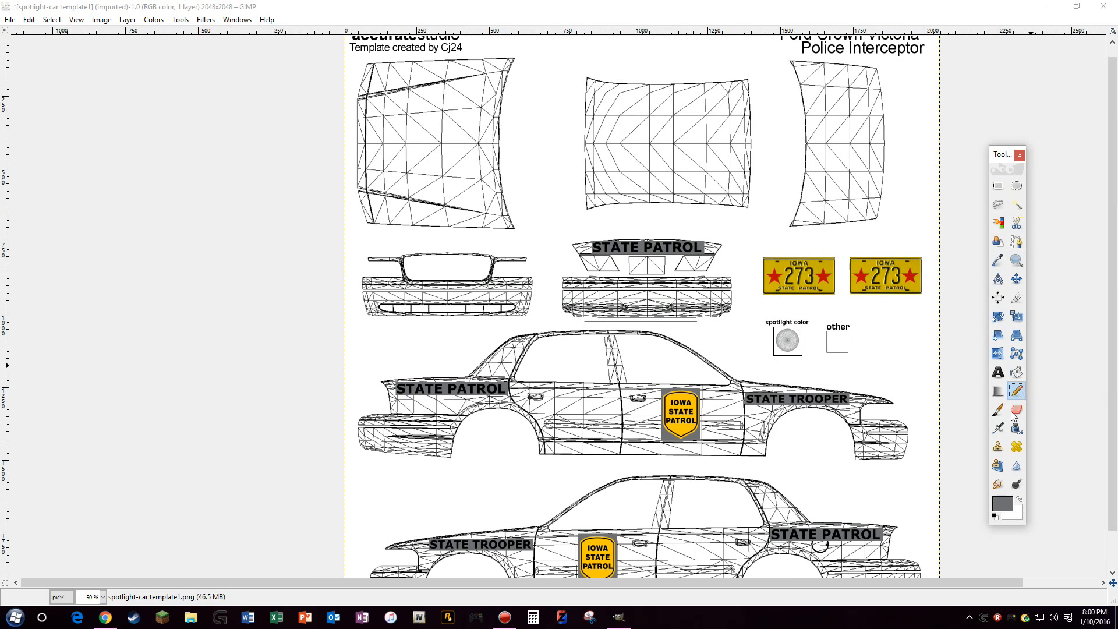
{"action": "double_click", "coordinate": [1023, 393]}
{"action": "mouse_move", "coordinate": [1032, 312]}
{"action": "left_mouse_down"}
{"action": "mouse_move", "coordinate": [298, 166]}
{"action": "mouse_move", "coordinate": [189, 161]}
{"action": "left_mouse_up"}
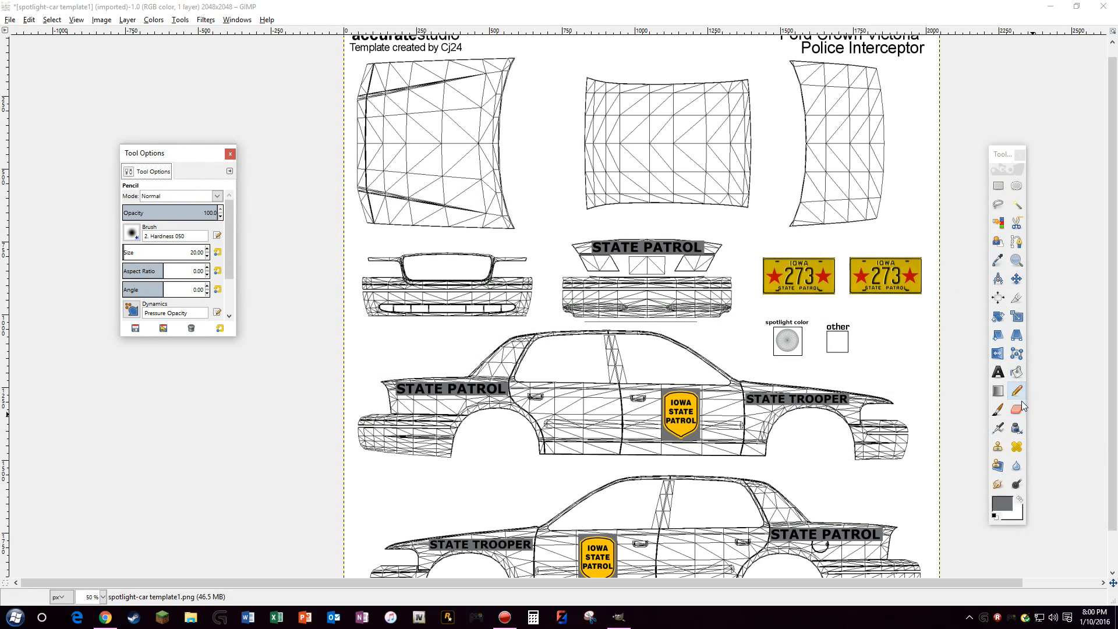
Choose the 2. Block 01 brush for the Pencil and set its size to 716.60
{"action": "left_click", "coordinate": [132, 233]}
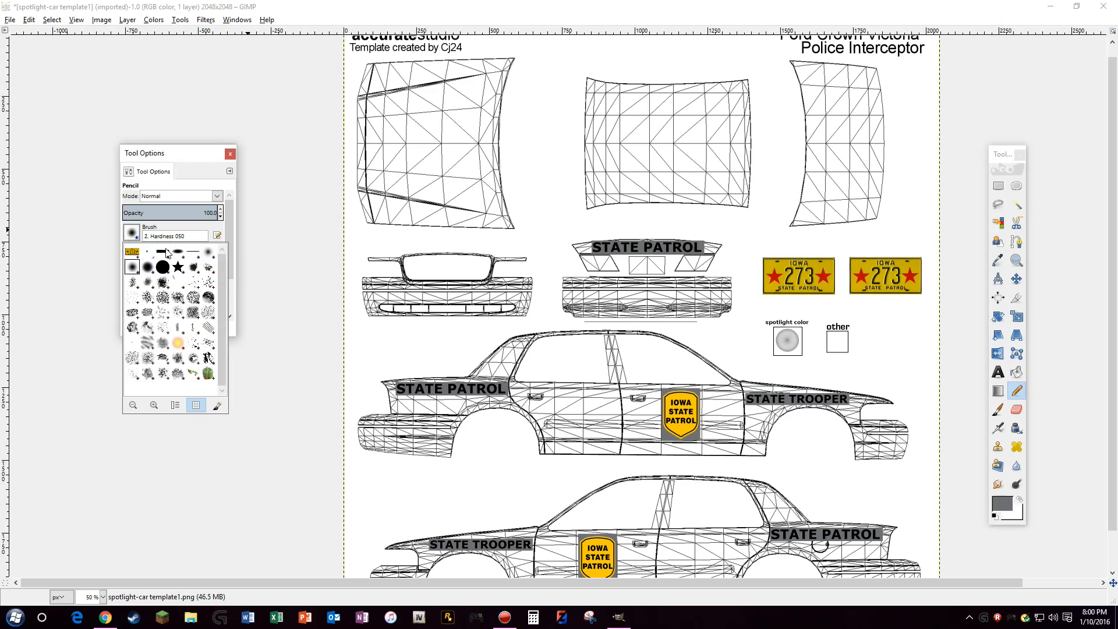
{"action": "left_click", "coordinate": [175, 253]}
{"action": "mouse_move", "coordinate": [230, 237]}
{"action": "left_mouse_down"}
{"action": "mouse_move", "coordinate": [226, 265]}
{"action": "mouse_move", "coordinate": [443, 244]}
{"action": "left_mouse_up"}
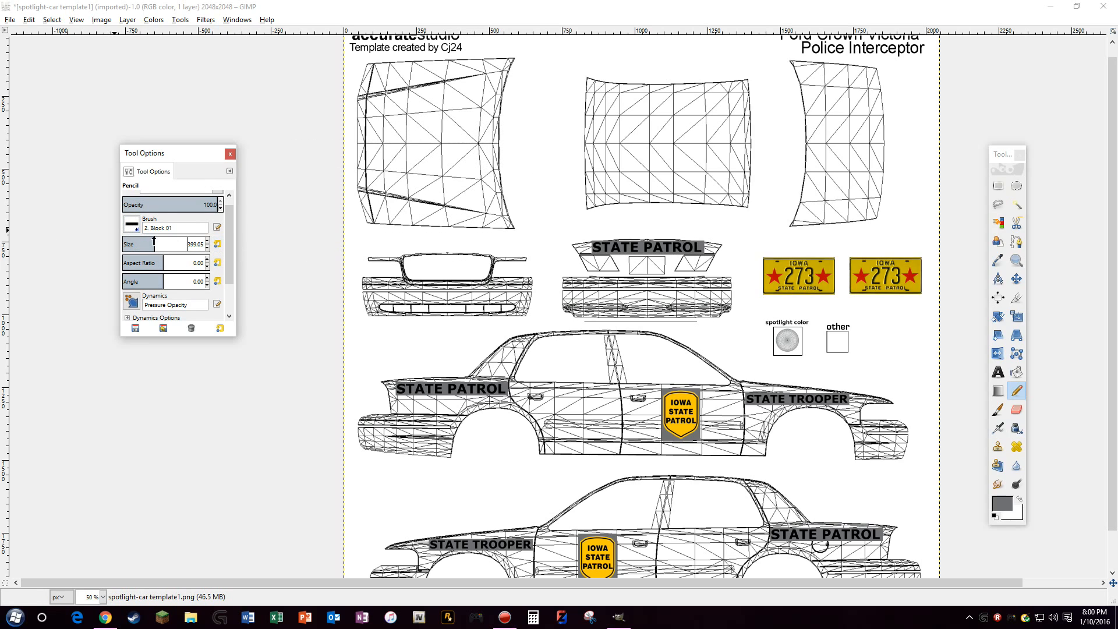
{"action": "mouse_move", "coordinate": [154, 241]}
{"action": "left_mouse_down"}
{"action": "mouse_move", "coordinate": [213, 244]}
{"action": "mouse_move", "coordinate": [180, 243]}
{"action": "left_mouse_up"}
Paint grey over the hood, the front and rear bumpers and part of the roof panel, leaving the trunk lettering uncovered
{"action": "scroll", "coordinate": [463, 158], "scroll_direction": "up", "scroll_amount": 1}
{"action": "mouse_move", "coordinate": [452, 148]}
{"action": "left_mouse_down"}
{"action": "mouse_move", "coordinate": [434, 32]}
{"action": "mouse_move", "coordinate": [428, 355]}
{"action": "left_mouse_up"}
{"action": "mouse_move", "coordinate": [449, 116]}
{"action": "left_mouse_down"}
{"action": "mouse_move", "coordinate": [663, 215]}
{"action": "mouse_move", "coordinate": [565, 218]}
{"action": "mouse_move", "coordinate": [620, 215]}
{"action": "left_mouse_up"}
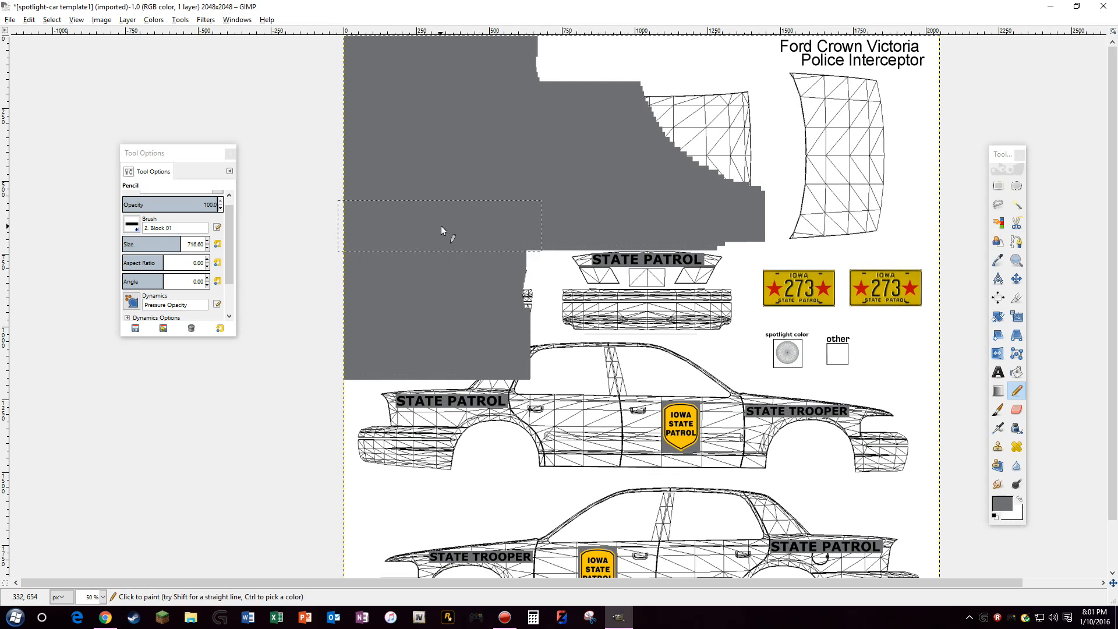
{"action": "mouse_move", "coordinate": [442, 225]}
{"action": "left_mouse_down"}
{"action": "mouse_move", "coordinate": [477, 260]}
{"action": "mouse_move", "coordinate": [479, 302]}
{"action": "mouse_move", "coordinate": [560, 314]}
{"action": "mouse_move", "coordinate": [591, 353]}
{"action": "mouse_move", "coordinate": [823, 362]}
{"action": "mouse_move", "coordinate": [866, 346]}
{"action": "mouse_move", "coordinate": [643, 330]}
{"action": "mouse_move", "coordinate": [709, 347]}
{"action": "mouse_move", "coordinate": [620, 329]}
{"action": "mouse_move", "coordinate": [595, 310]}
{"action": "mouse_move", "coordinate": [630, 299]}
{"action": "mouse_move", "coordinate": [579, 298]}
{"action": "left_mouse_up"}
{"action": "key", "text": "ctrl+z"}
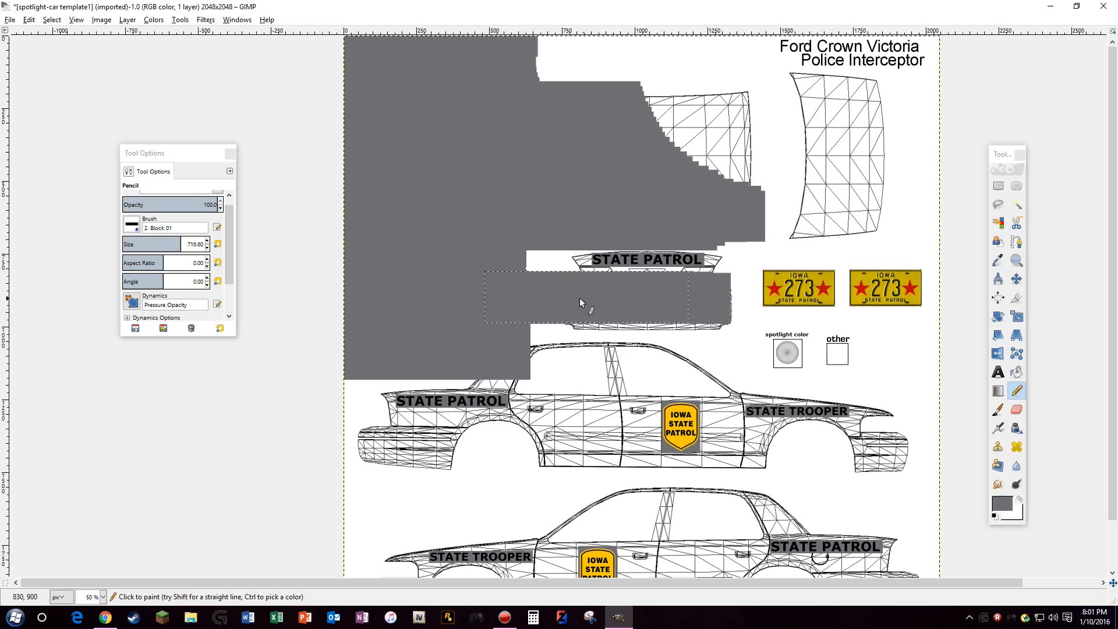
{"action": "left_click_drag", "start_coordinate": [485, 260], "coordinate": [486, 261]}
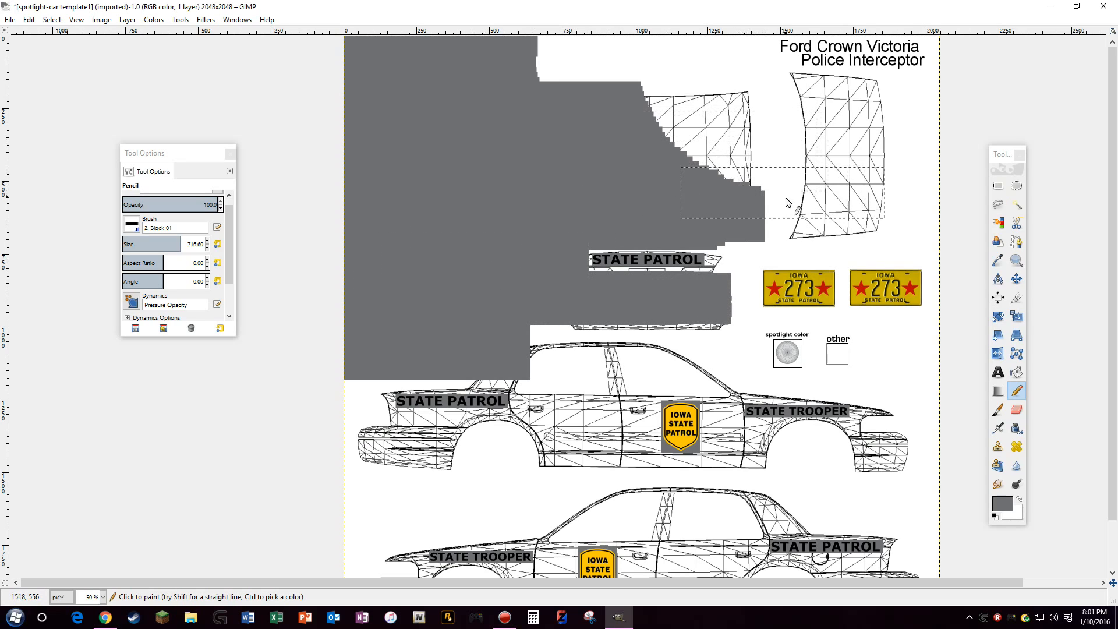
Paint grey over the lower roof panel, the spotlight colour samples and the upper side view's windows, leaving the licence plates uncovered
{"action": "mouse_move", "coordinate": [818, 225]}
{"action": "left_mouse_down"}
{"action": "mouse_move", "coordinate": [871, 236]}
{"action": "mouse_move", "coordinate": [812, 236]}
{"action": "mouse_move", "coordinate": [785, 264]}
{"action": "left_mouse_up"}
{"action": "left_click", "coordinate": [800, 334]}
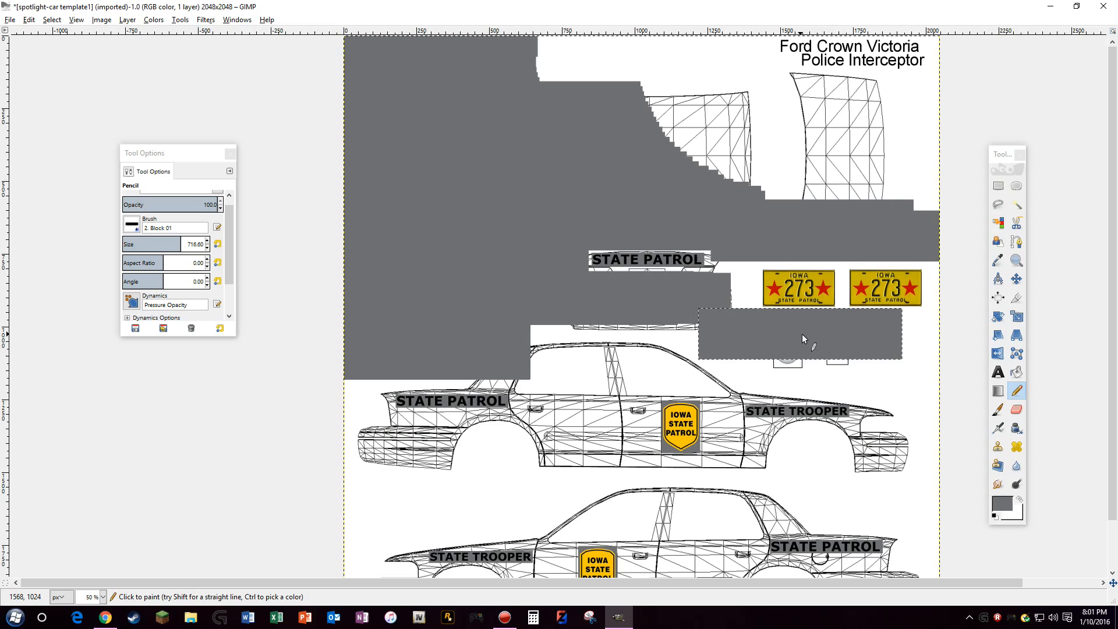
{"action": "left_click", "coordinate": [875, 335]}
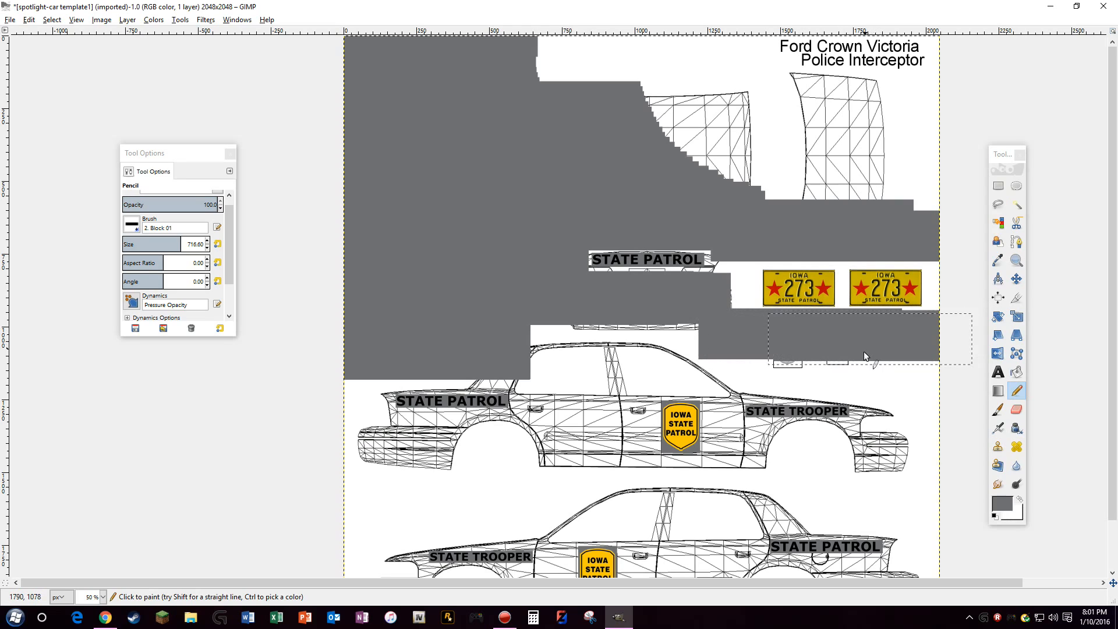
{"action": "left_click", "coordinate": [844, 374]}
{"action": "left_click", "coordinate": [689, 372]}
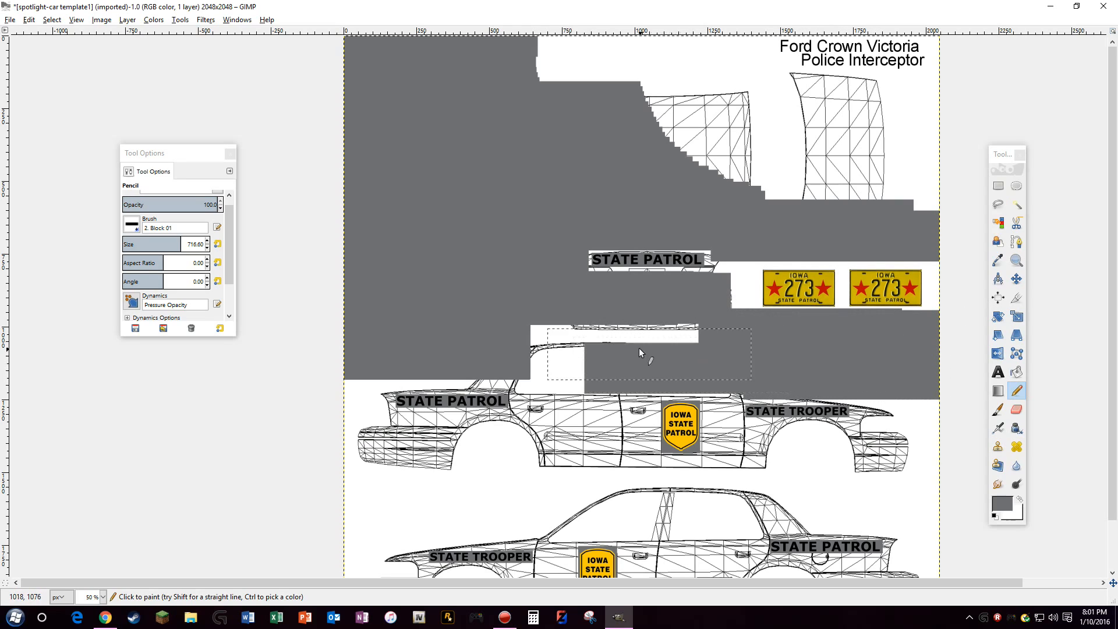
{"action": "left_click", "coordinate": [633, 352]}
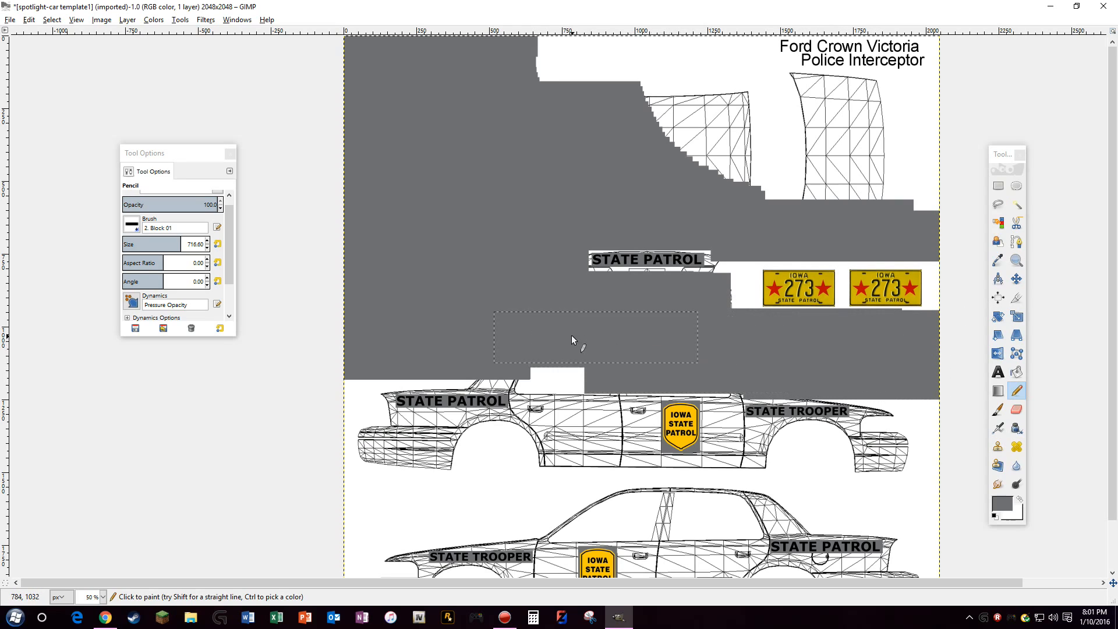
{"action": "left_click", "coordinate": [624, 372]}
{"action": "left_click", "coordinate": [458, 365]}
{"action": "left_click", "coordinate": [390, 362]}
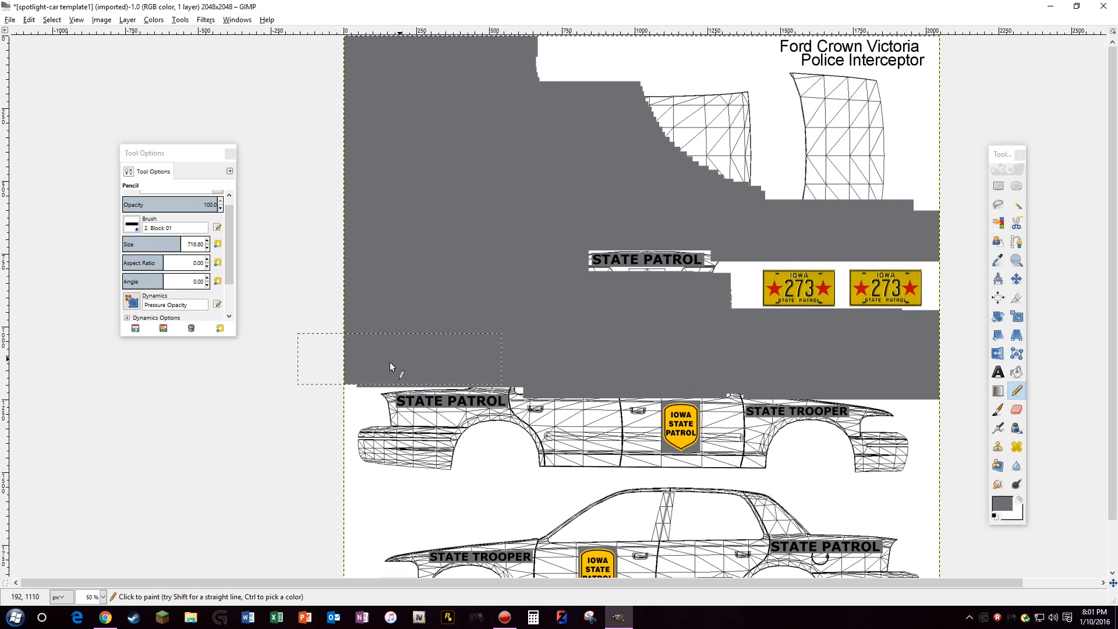
Paint grey over the upper side view's lower body and the remaining roof panels and title, sparing the lettering and shield
{"action": "left_click", "coordinate": [291, 399]}
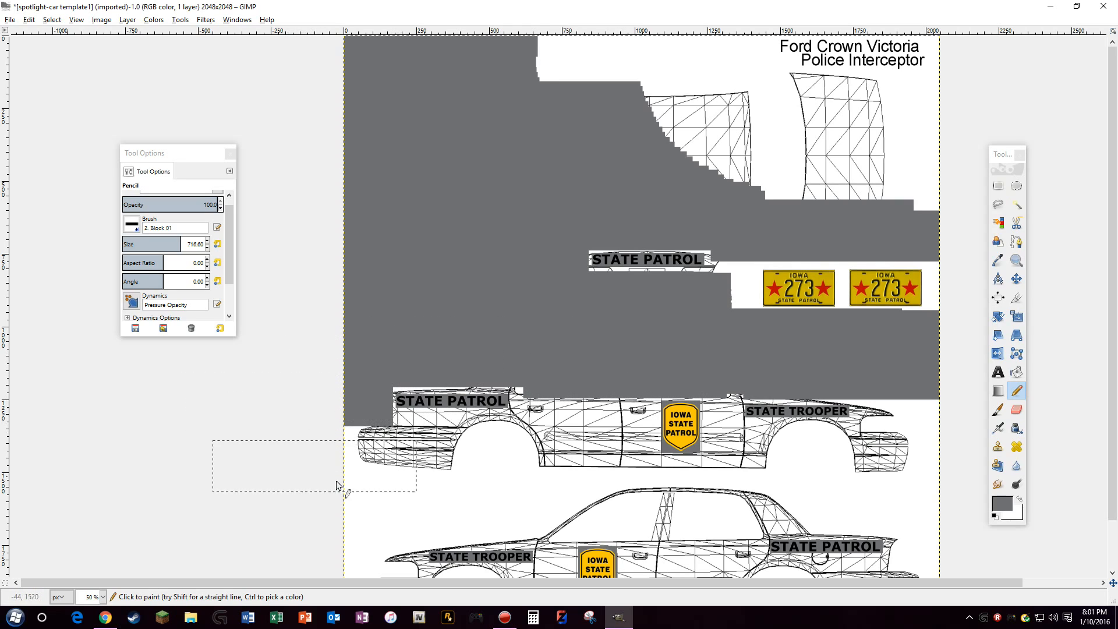
{"action": "left_click", "coordinate": [421, 436]}
{"action": "left_click_drag", "start_coordinate": [451, 487], "coordinate": [442, 505]}
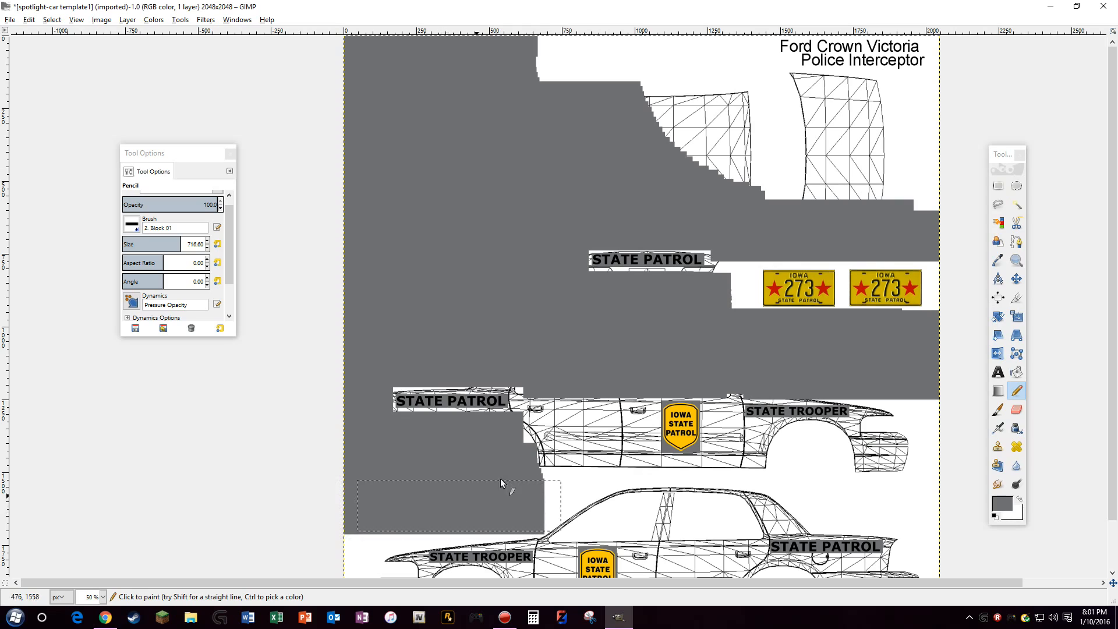
{"action": "mouse_move", "coordinate": [552, 444]}
{"action": "left_mouse_down"}
{"action": "mouse_move", "coordinate": [578, 484]}
{"action": "mouse_move", "coordinate": [593, 481]}
{"action": "mouse_move", "coordinate": [606, 505]}
{"action": "mouse_move", "coordinate": [641, 518]}
{"action": "mouse_move", "coordinate": [802, 501]}
{"action": "mouse_move", "coordinate": [850, 470]}
{"action": "mouse_move", "coordinate": [827, 446]}
{"action": "mouse_move", "coordinate": [802, 449]}
{"action": "left_mouse_up"}
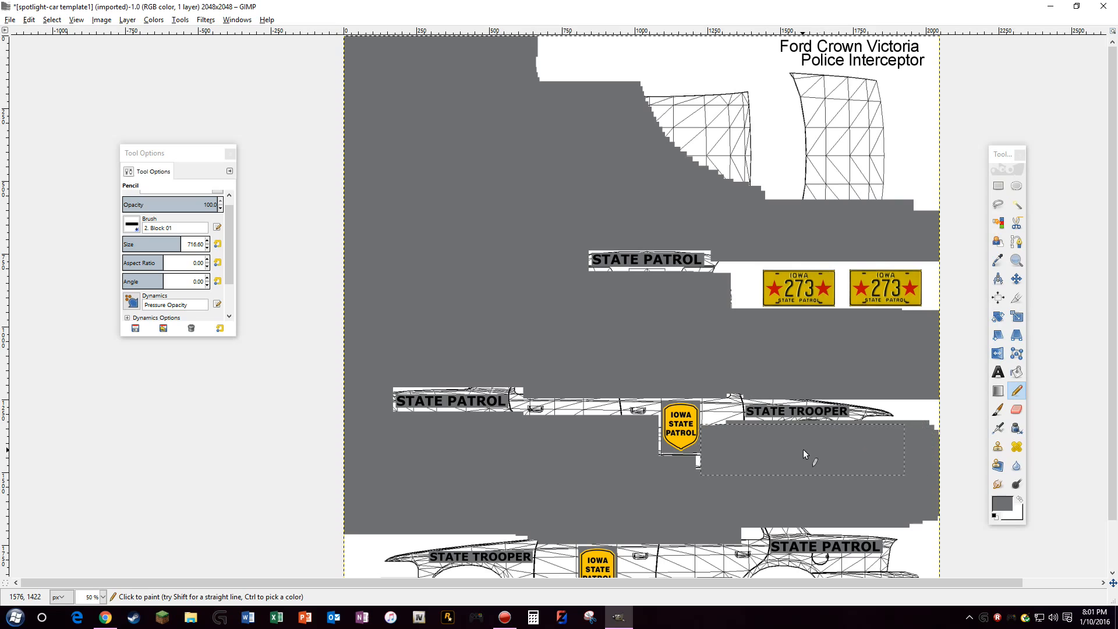
{"action": "left_click", "coordinate": [955, 407]}
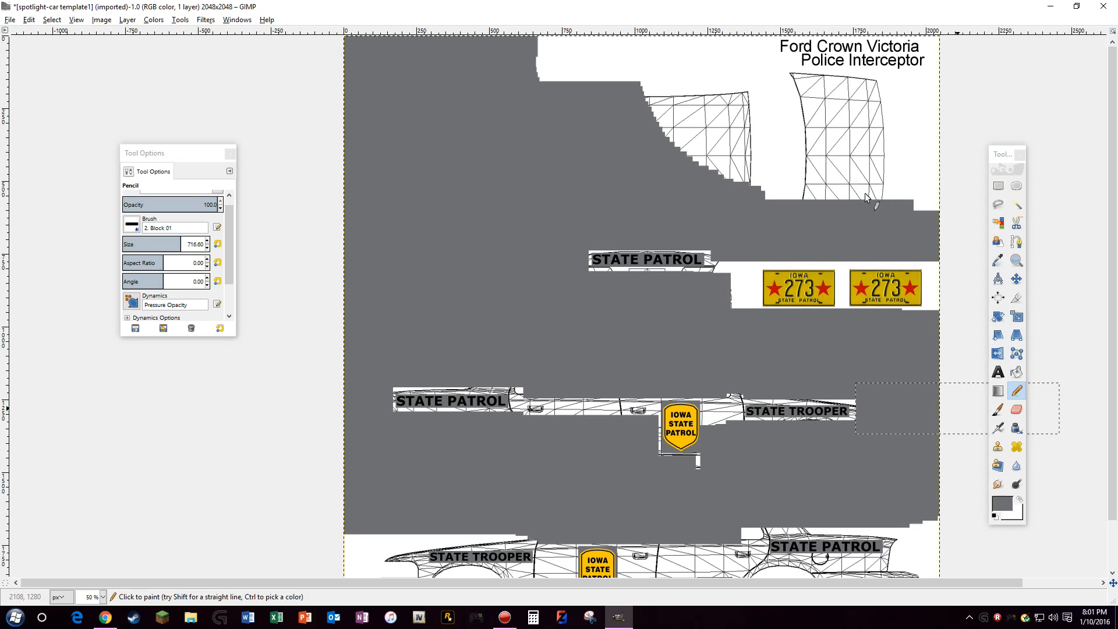
{"action": "mouse_move", "coordinate": [869, 124]}
{"action": "left_mouse_down"}
{"action": "mouse_move", "coordinate": [874, 202]}
{"action": "mouse_move", "coordinate": [866, 36]}
{"action": "mouse_move", "coordinate": [787, 25]}
{"action": "mouse_move", "coordinate": [752, 117]}
{"action": "mouse_move", "coordinate": [754, 150]}
{"action": "left_mouse_up"}
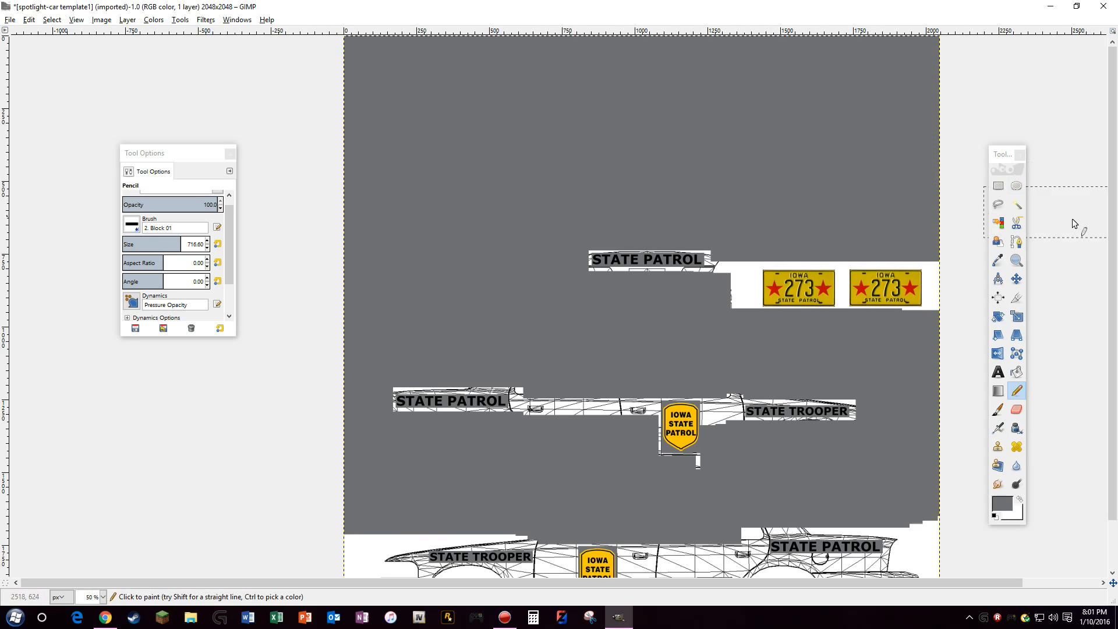
Paint grey over the lower side view's bumpers, wheel arches, doors and surroundings, leaving its lettering and shield uncovered
{"action": "scroll", "coordinate": [939, 351], "scroll_direction": "down", "scroll_amount": 2}
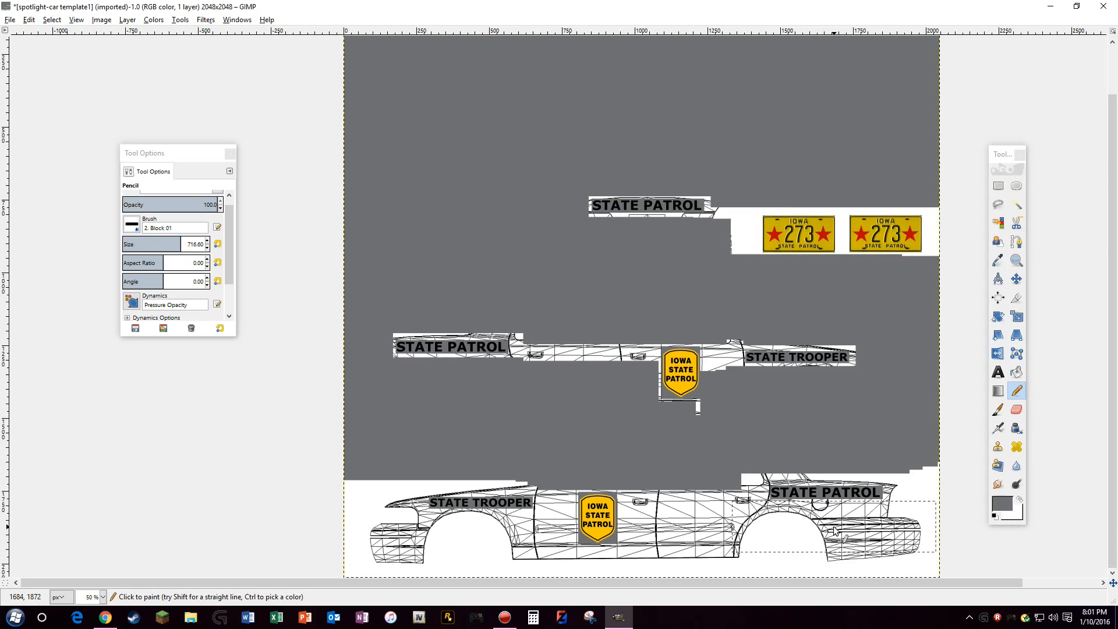
{"action": "mouse_move", "coordinate": [834, 527]}
{"action": "left_mouse_down"}
{"action": "mouse_move", "coordinate": [855, 573]}
{"action": "mouse_move", "coordinate": [978, 549]}
{"action": "left_mouse_up"}
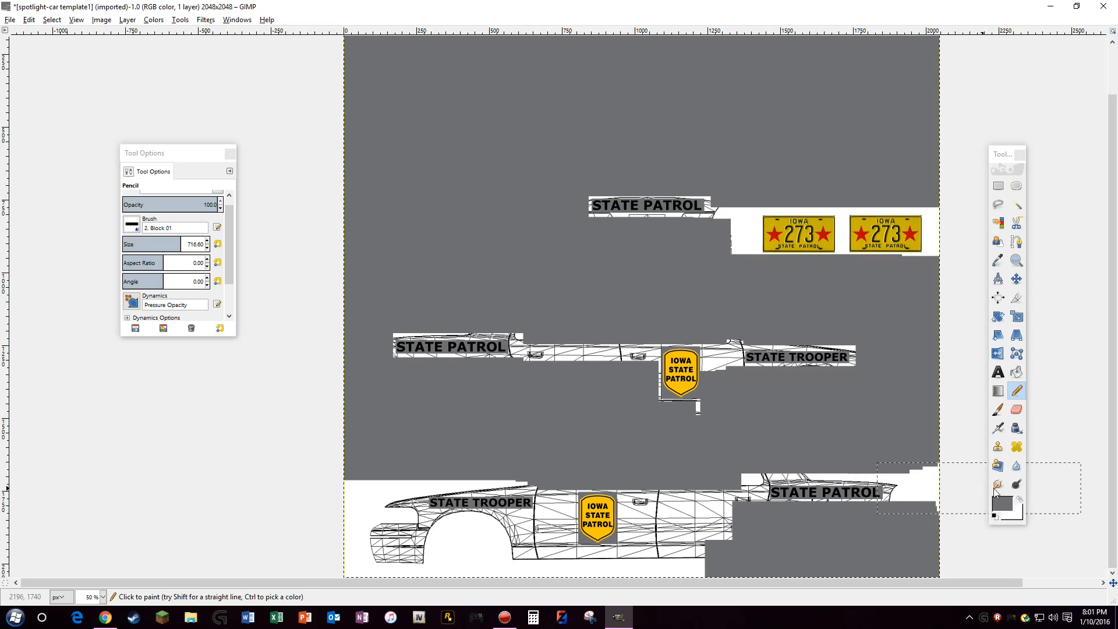
{"action": "left_click_drag", "start_coordinate": [1002, 154], "coordinate": [1007, 72]}
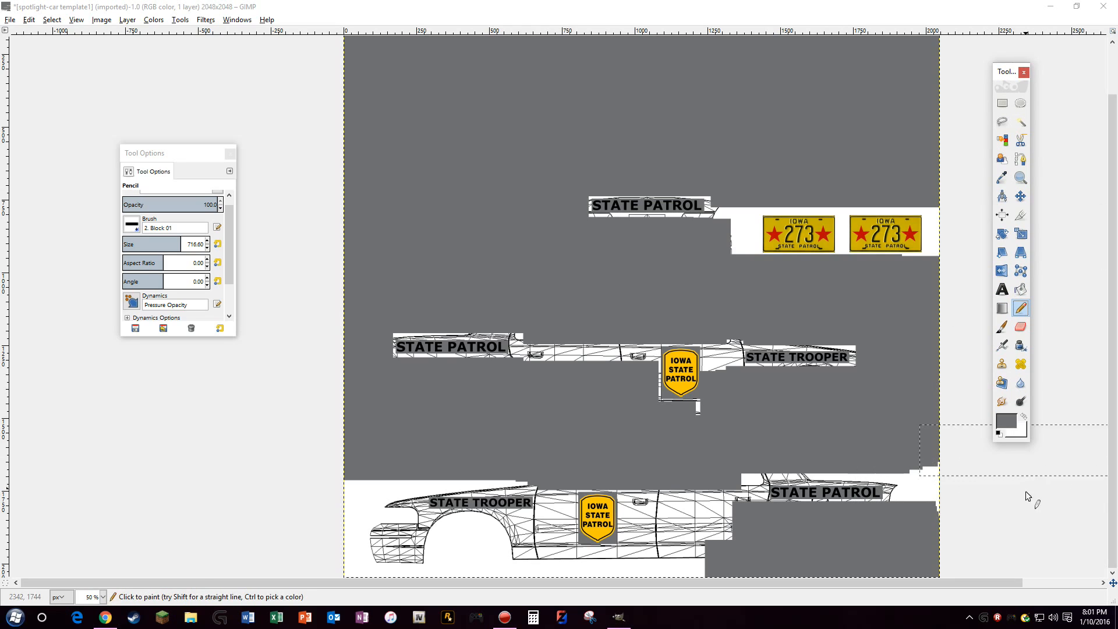
{"action": "left_click", "coordinate": [990, 488]}
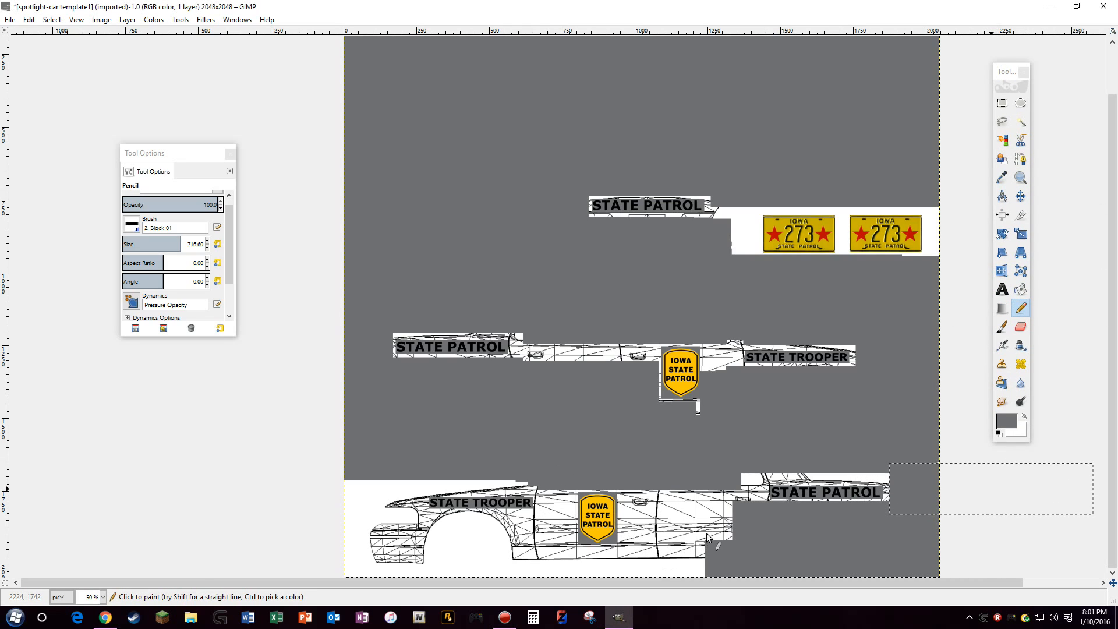
{"action": "mouse_move", "coordinate": [767, 551]}
{"action": "left_mouse_down"}
{"action": "mouse_move", "coordinate": [726, 532]}
{"action": "mouse_move", "coordinate": [731, 574]}
{"action": "mouse_move", "coordinate": [701, 584]}
{"action": "mouse_move", "coordinate": [492, 577]}
{"action": "mouse_move", "coordinate": [397, 567]}
{"action": "mouse_move", "coordinate": [445, 537]}
{"action": "mouse_move", "coordinate": [475, 537]}
{"action": "mouse_move", "coordinate": [331, 539]}
{"action": "mouse_move", "coordinate": [295, 503]}
{"action": "mouse_move", "coordinate": [326, 498]}
{"action": "left_mouse_up"}
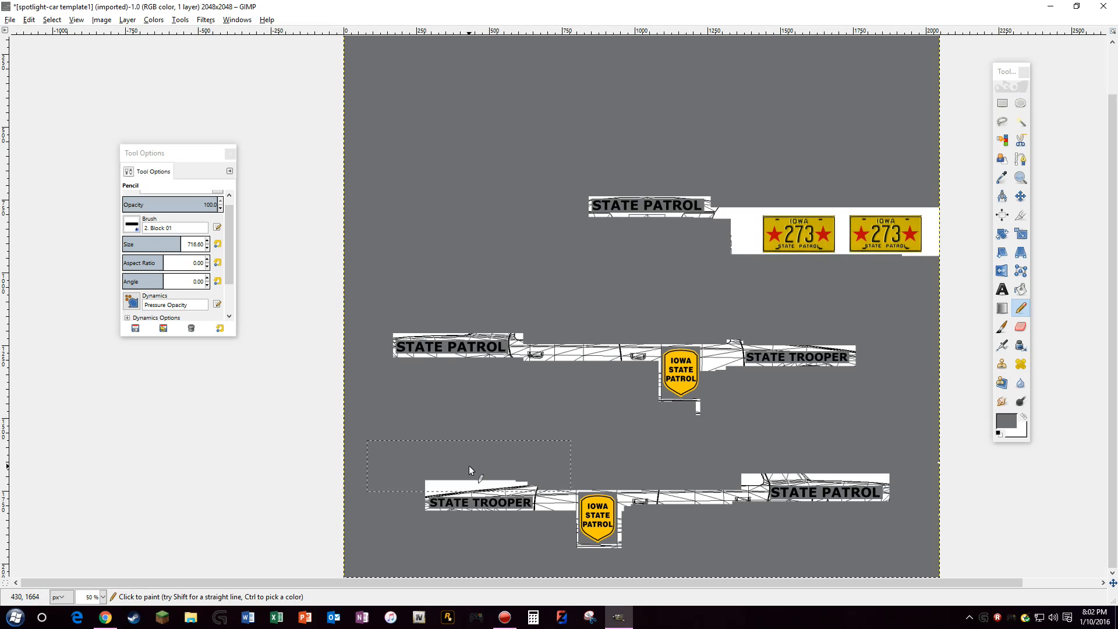
{"action": "left_click_drag", "start_coordinate": [469, 466], "coordinate": [473, 473]}
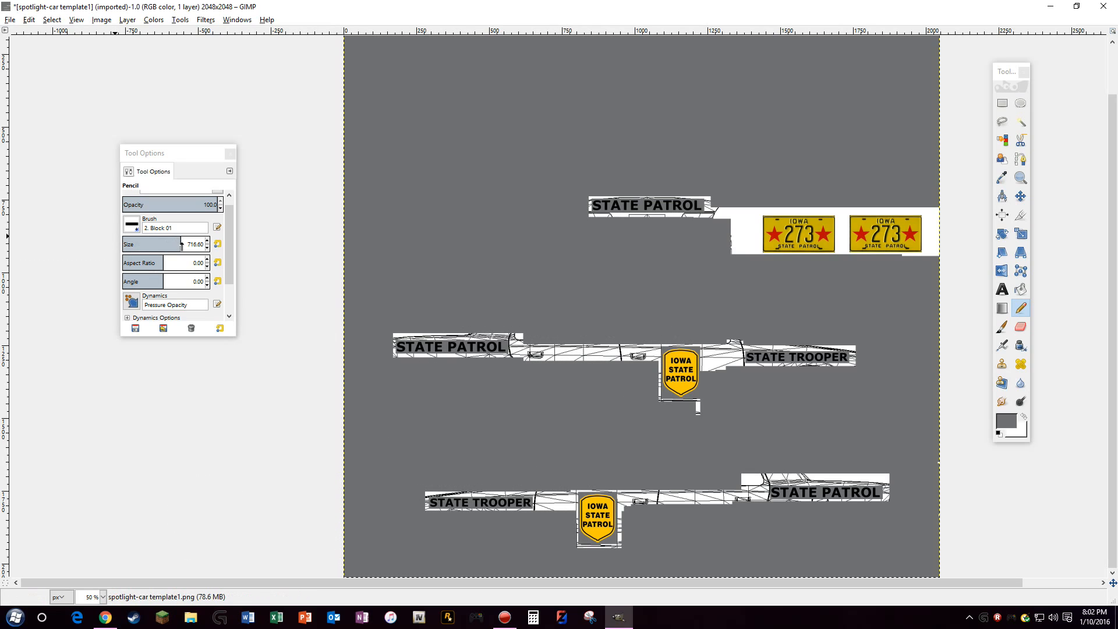
Reduce the Pencil size to 440.28 and paint grey over the door strips on both side views and the area beside the licence plates
{"action": "left_click_drag", "start_coordinate": [169, 244], "coordinate": [157, 244]}
{"action": "mouse_move", "coordinate": [580, 353]}
{"action": "left_mouse_down"}
{"action": "mouse_move", "coordinate": [579, 341]}
{"action": "mouse_move", "coordinate": [593, 352]}
{"action": "left_mouse_up"}
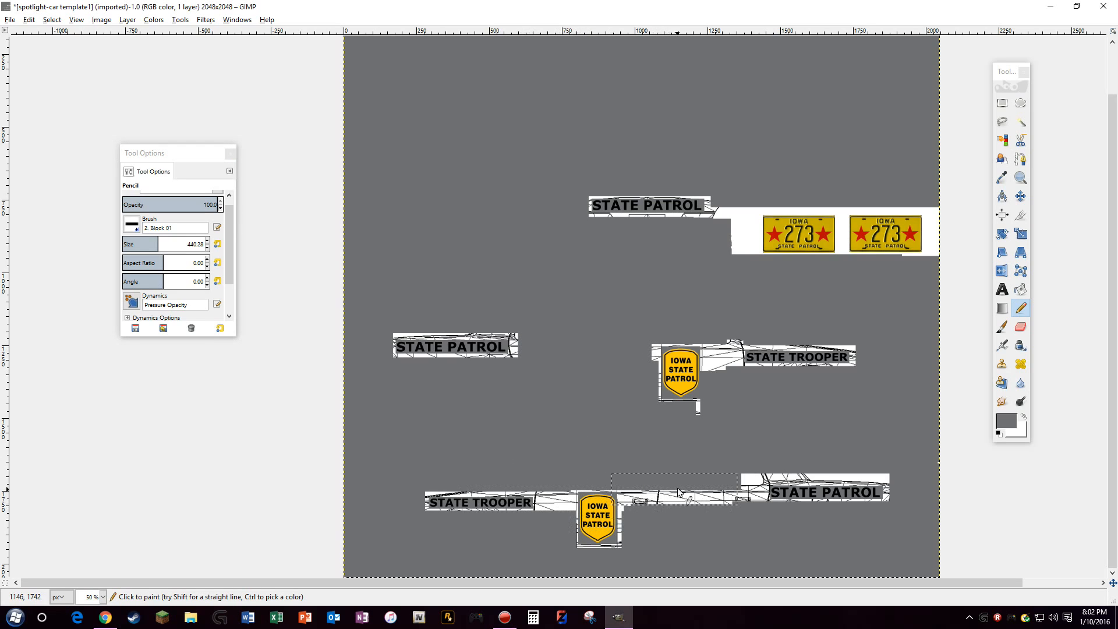
{"action": "mouse_move", "coordinate": [686, 490]}
{"action": "left_mouse_down"}
{"action": "mouse_move", "coordinate": [696, 506]}
{"action": "mouse_move", "coordinate": [697, 475]}
{"action": "left_mouse_up"}
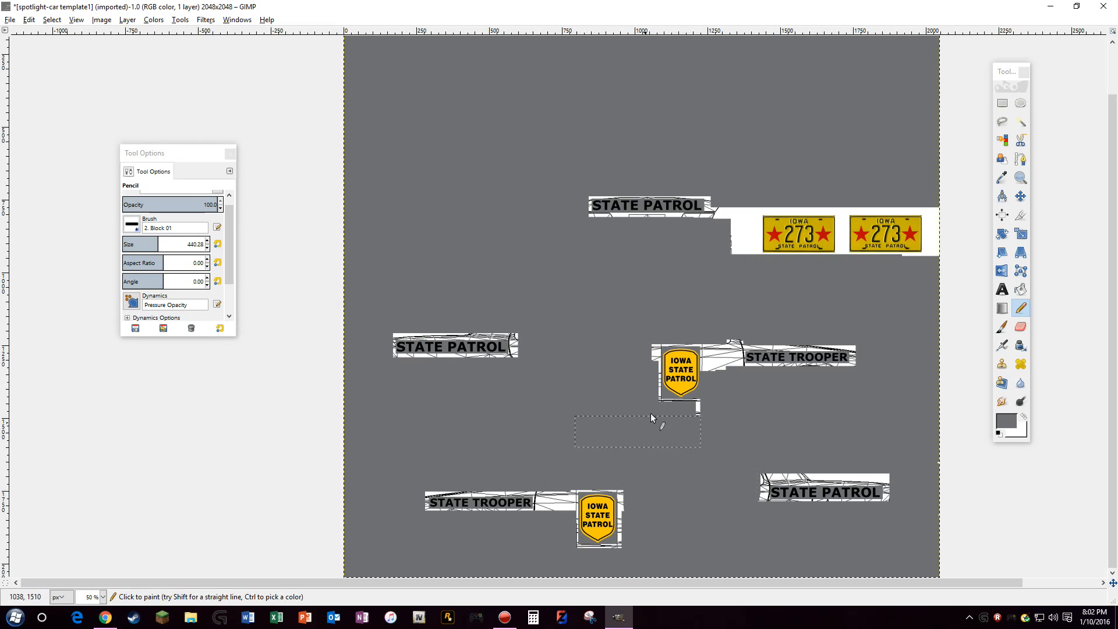
{"action": "left_click_drag", "start_coordinate": [691, 236], "coordinate": [686, 263]}
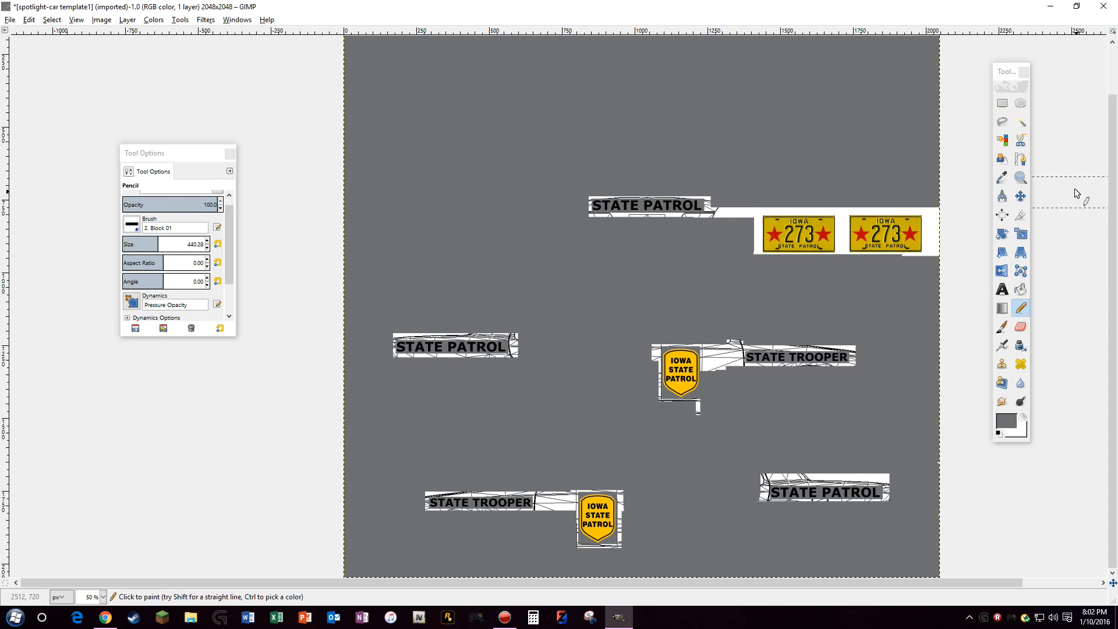
Set the Pencil size to 128.53 and paint grey over the white strip above the trunk panel's STATE PATROL lettering
{"action": "left_click", "coordinate": [1020, 178]}
{"action": "left_click_drag", "start_coordinate": [575, 169], "coordinate": [735, 245]}
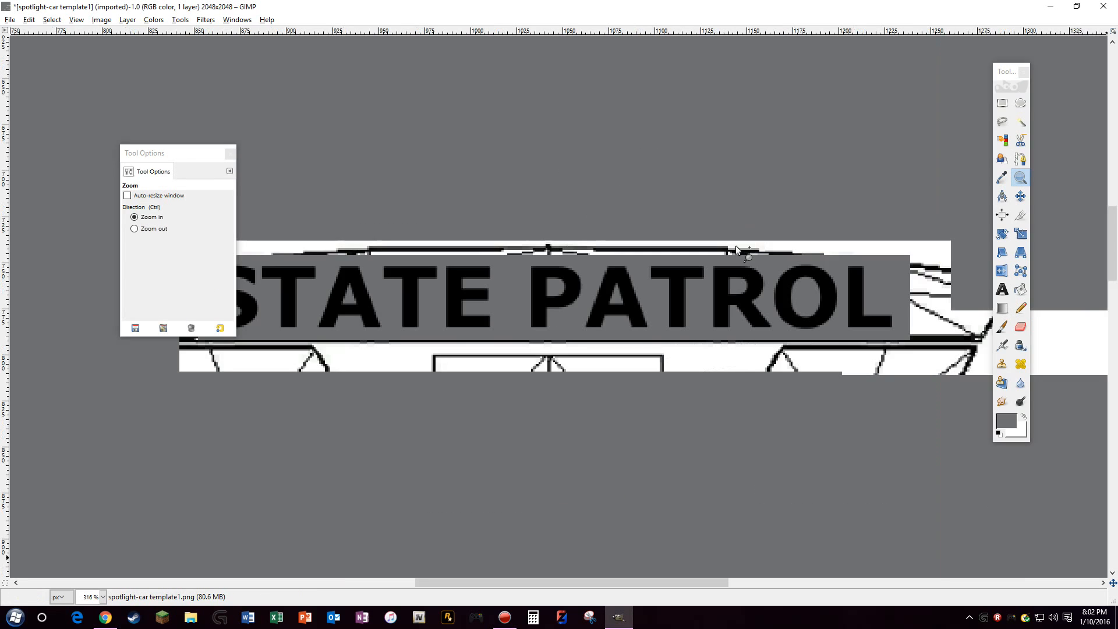
{"action": "left_click_drag", "start_coordinate": [136, 145], "coordinate": [46, 47]}
{"action": "left_click", "coordinate": [1020, 308]}
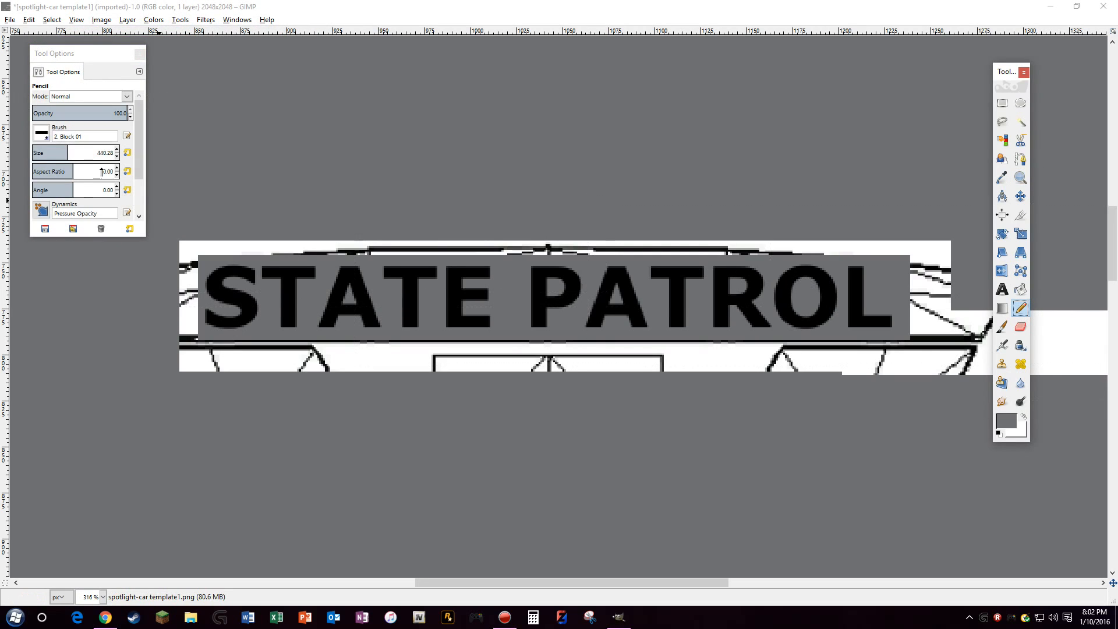
{"action": "mouse_move", "coordinate": [64, 153]}
{"action": "left_mouse_down"}
{"action": "mouse_move", "coordinate": [21, 151]}
{"action": "mouse_move", "coordinate": [42, 149]}
{"action": "left_mouse_up"}
{"action": "mouse_move", "coordinate": [277, 229]}
{"action": "left_mouse_down"}
{"action": "mouse_move", "coordinate": [585, 218]}
{"action": "mouse_move", "coordinate": [601, 232]}
{"action": "left_mouse_up"}
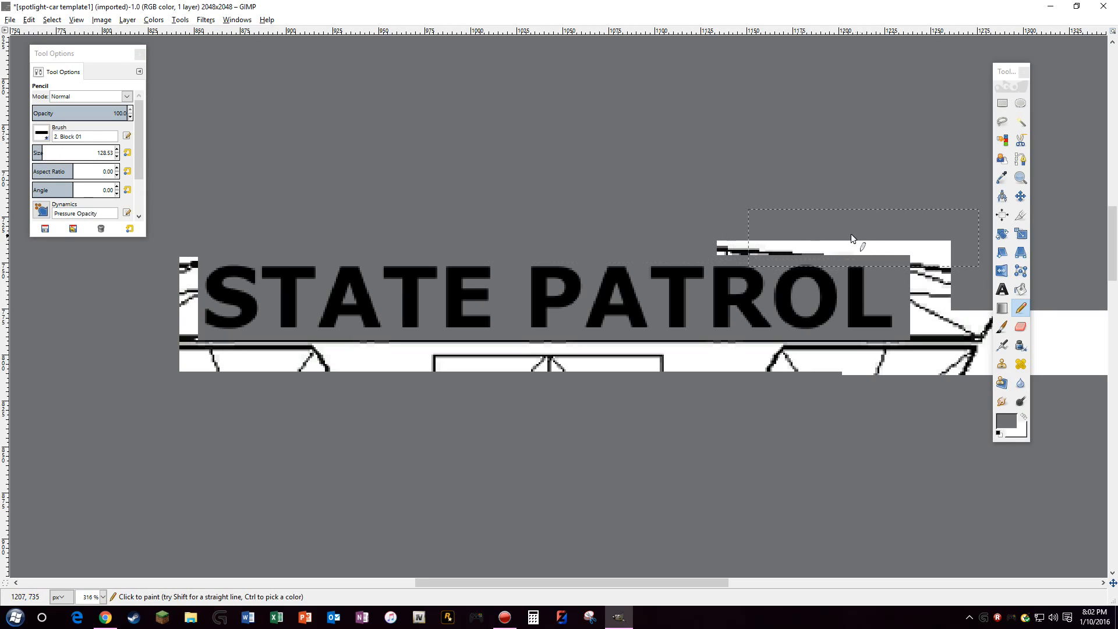
{"action": "left_click", "coordinate": [807, 231]}
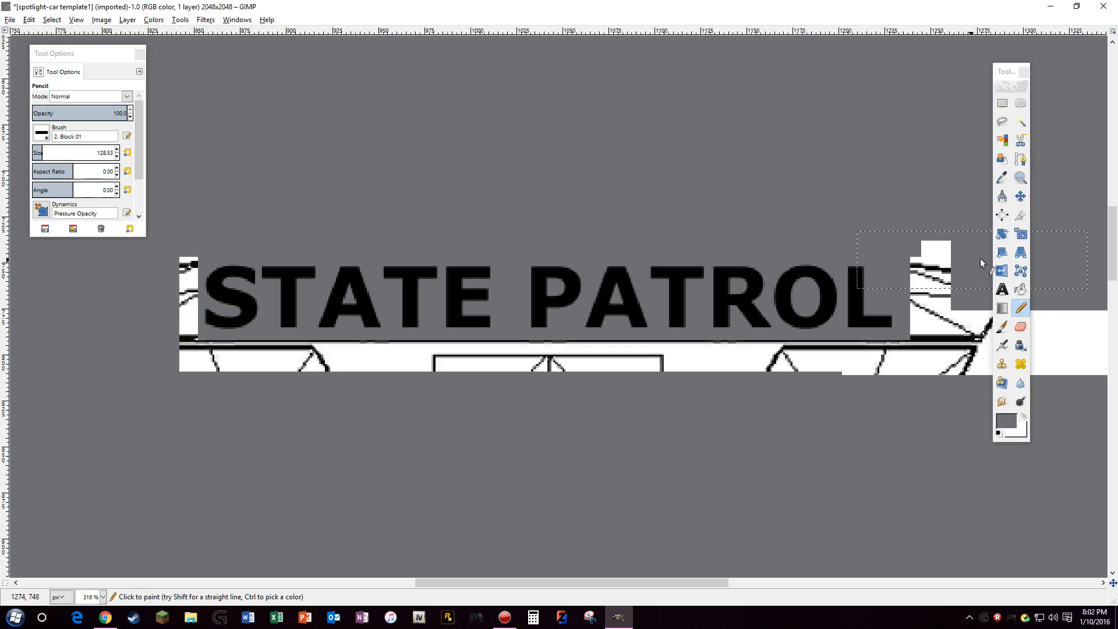
Paint grey around the right end and beneath the right half of the trunk lettering, undoing strokes that cut into the letters
{"action": "left_click_drag", "start_coordinate": [1006, 77], "coordinate": [546, 29]}
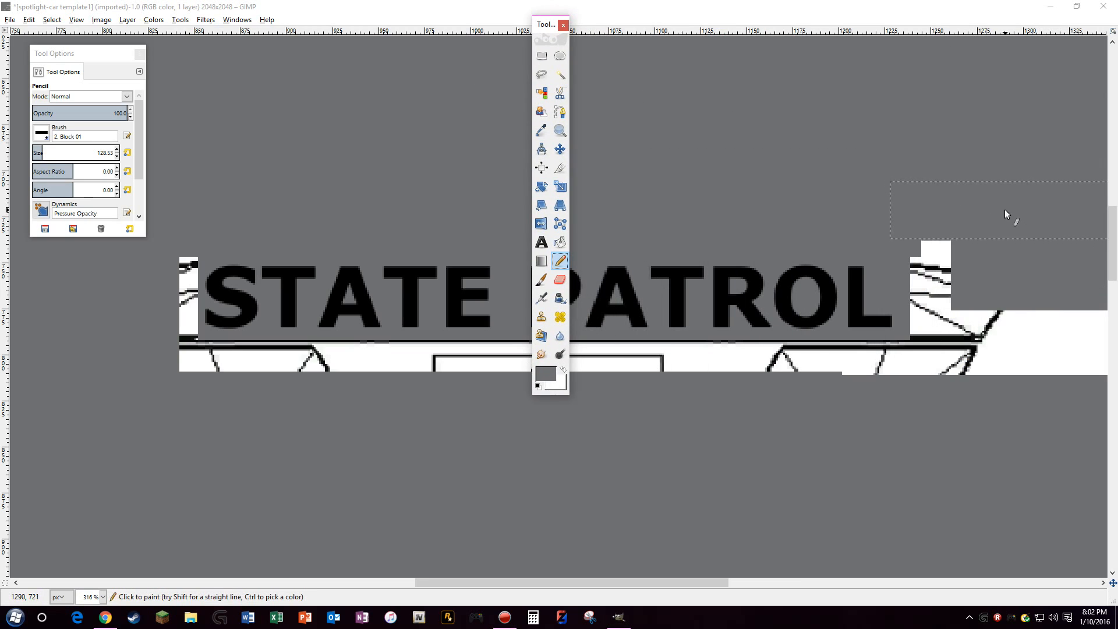
{"action": "left_click_drag", "start_coordinate": [1005, 213], "coordinate": [1007, 309]}
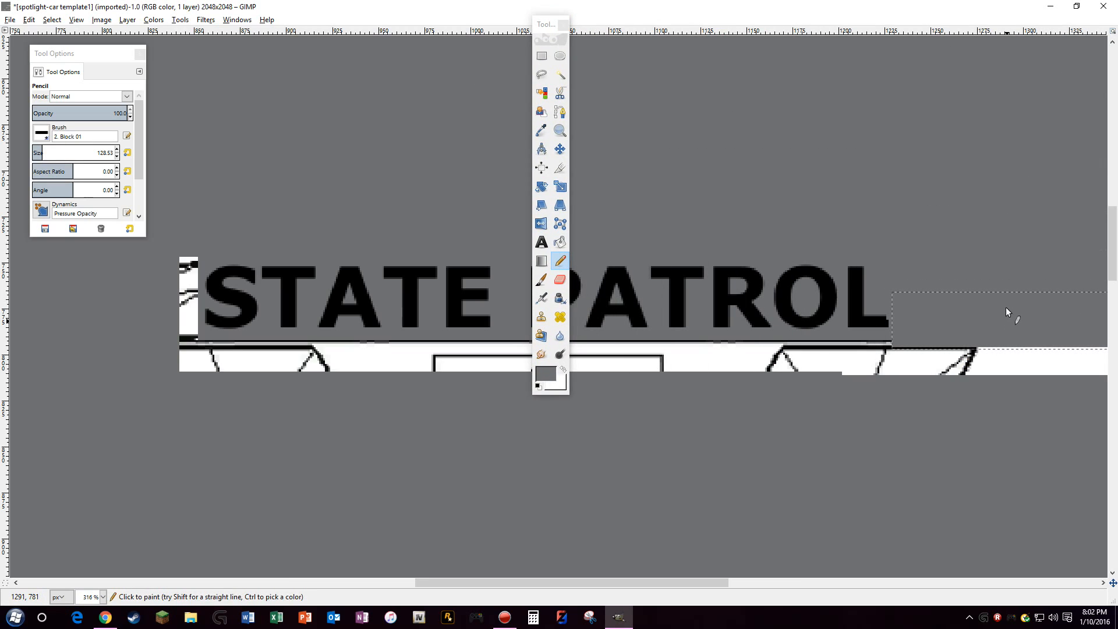
{"action": "key", "text": "ctrl+z"}
{"action": "mouse_move", "coordinate": [1008, 247]}
{"action": "left_mouse_down"}
{"action": "mouse_move", "coordinate": [926, 348]}
{"action": "mouse_move", "coordinate": [938, 278]}
{"action": "mouse_move", "coordinate": [978, 194]}
{"action": "mouse_move", "coordinate": [1020, 284]}
{"action": "mouse_move", "coordinate": [1014, 379]}
{"action": "mouse_move", "coordinate": [809, 382]}
{"action": "left_mouse_up"}
{"action": "key", "text": "ctrl+z"}
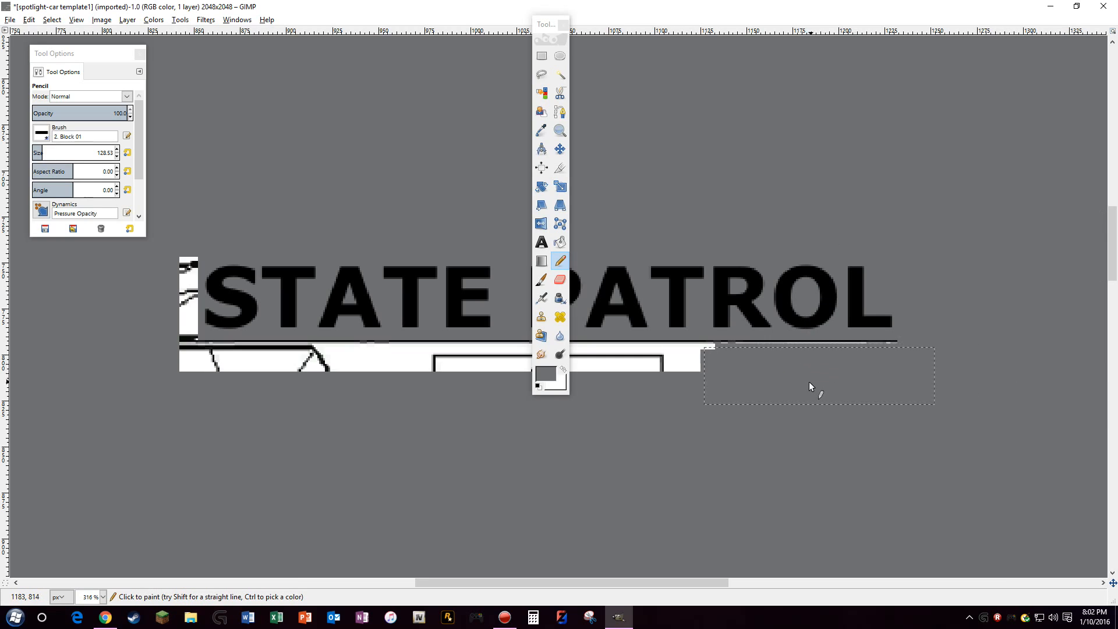
{"action": "left_click", "coordinate": [701, 370]}
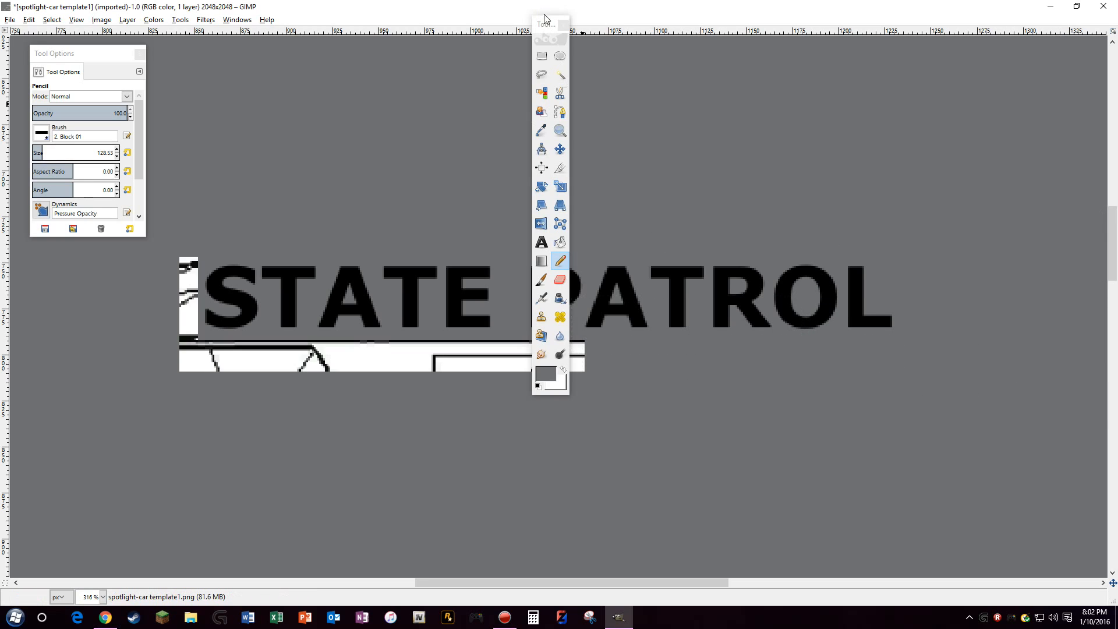
Paint grey over the rest beneath the trunk lettering and at its left end, undoing the stroke that crosses the letters
{"action": "left_click_drag", "start_coordinate": [544, 18], "coordinate": [881, 108]}
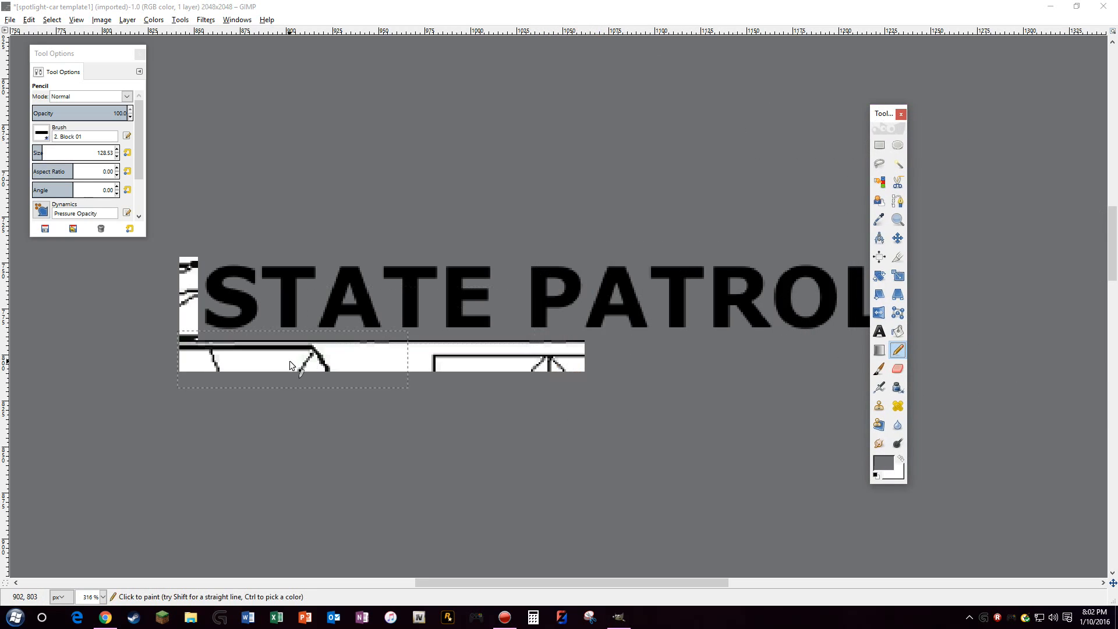
{"action": "left_click", "coordinate": [515, 367]}
{"action": "left_click_drag", "start_coordinate": [550, 361], "coordinate": [569, 135]}
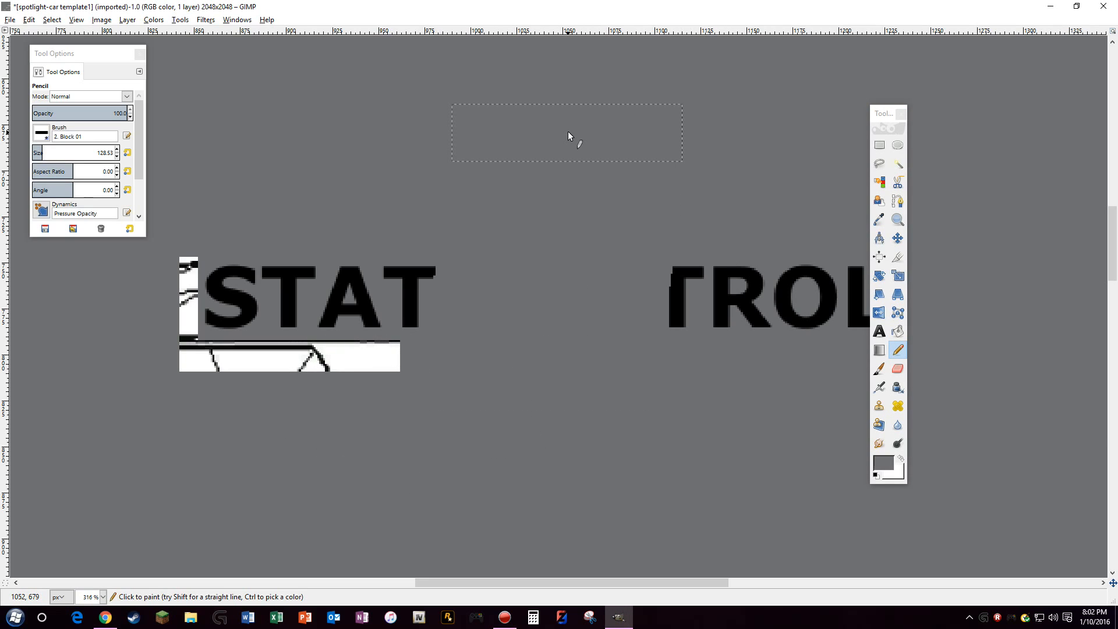
{"action": "key", "text": "ctrl+z"}
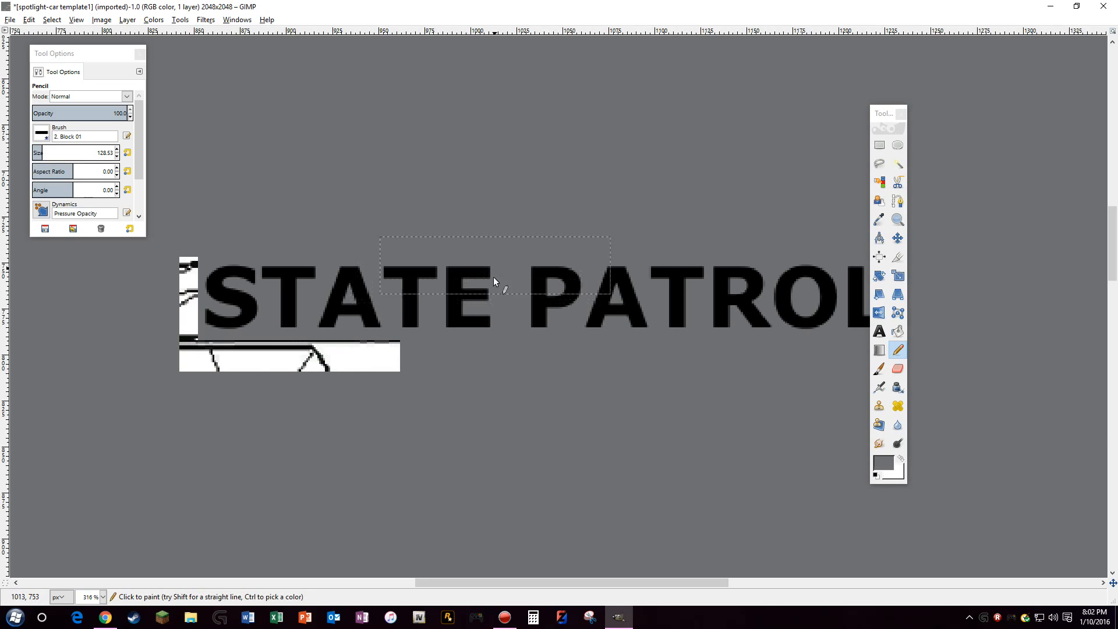
{"action": "mouse_move", "coordinate": [302, 361]}
{"action": "left_mouse_down"}
{"action": "mouse_move", "coordinate": [312, 362]}
{"action": "mouse_move", "coordinate": [226, 365]}
{"action": "left_mouse_up"}
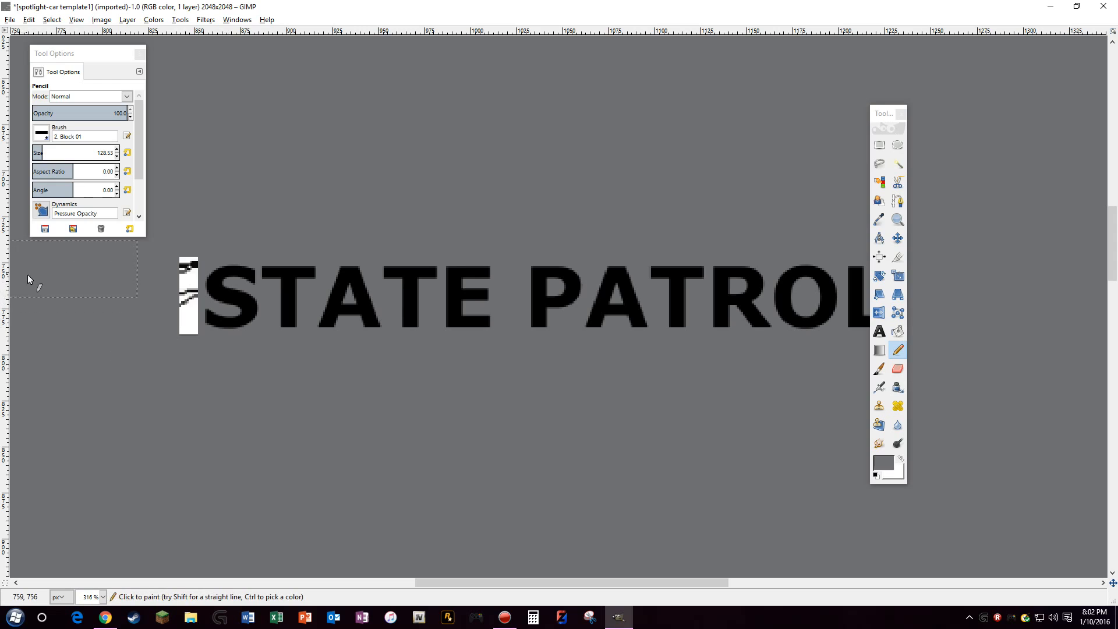
{"action": "left_click", "coordinate": [86, 273]}
{"action": "left_click", "coordinate": [86, 319]}
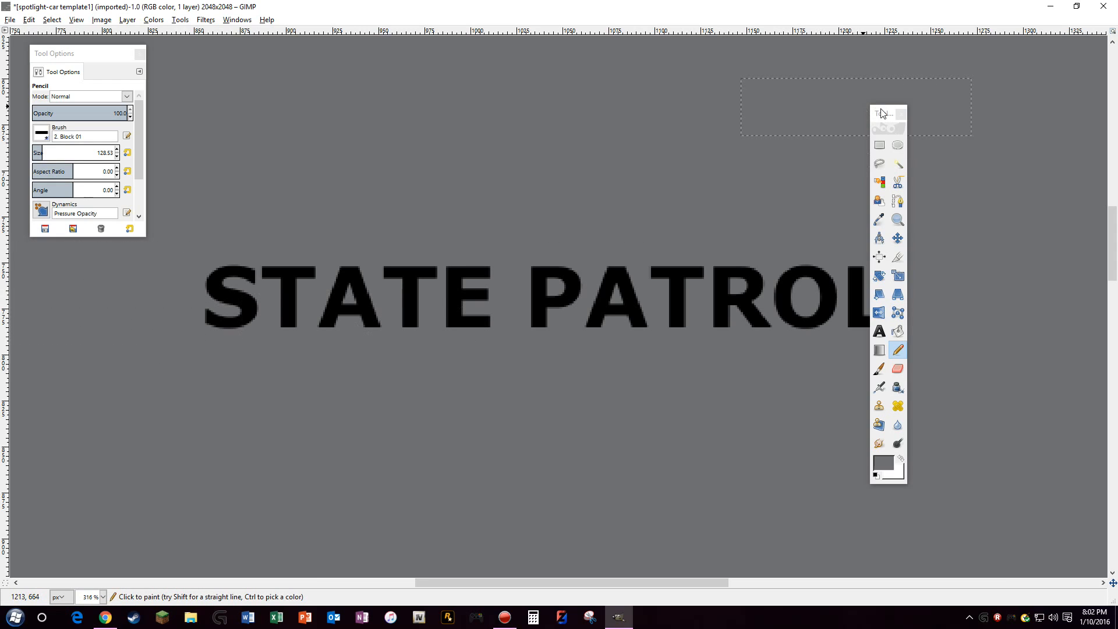
Move the toolbox clear of the artwork and paint grey with the Pencil over the stepped white edge left of the first licence plate
{"action": "left_click_drag", "start_coordinate": [882, 113], "coordinate": [600, 105]}
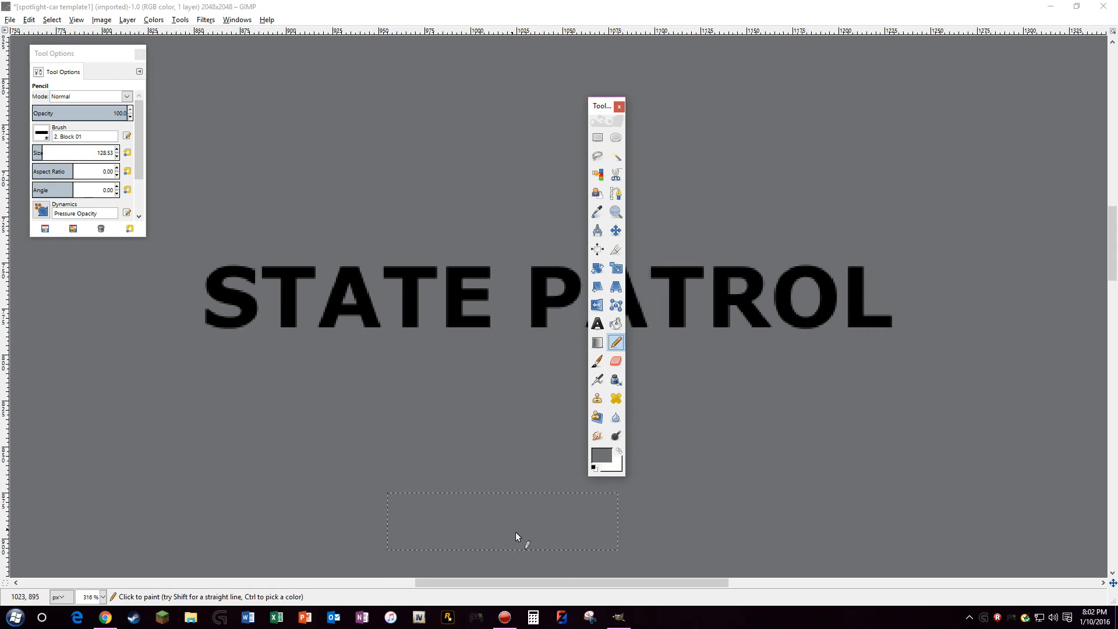
{"action": "left_click_drag", "start_coordinate": [554, 579], "coordinate": [779, 565]}
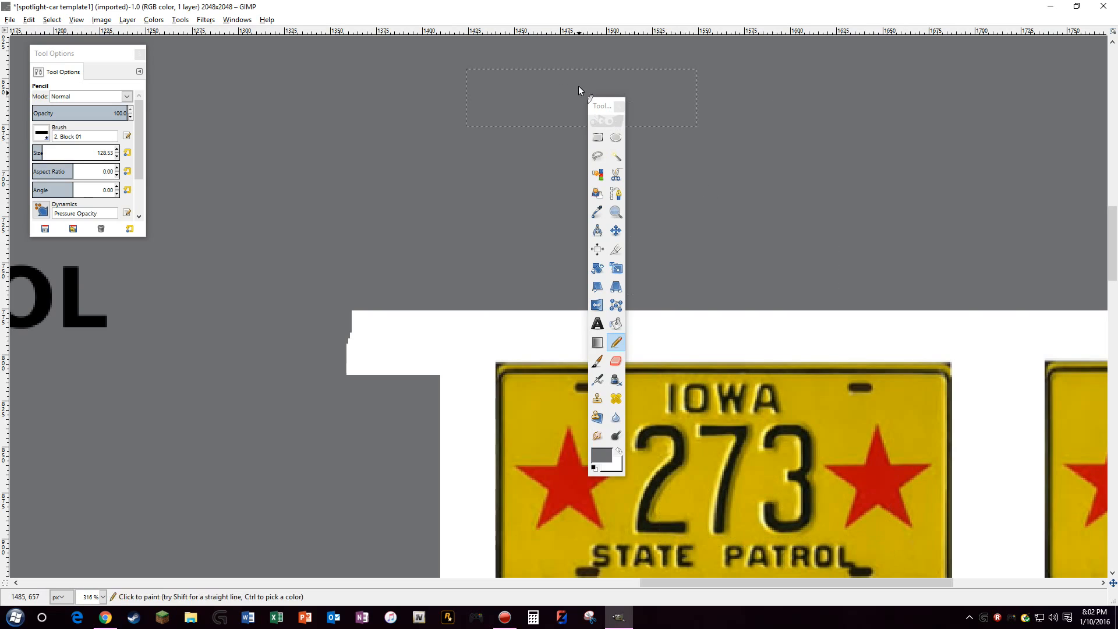
{"action": "left_click_drag", "start_coordinate": [603, 106], "coordinate": [202, 123]}
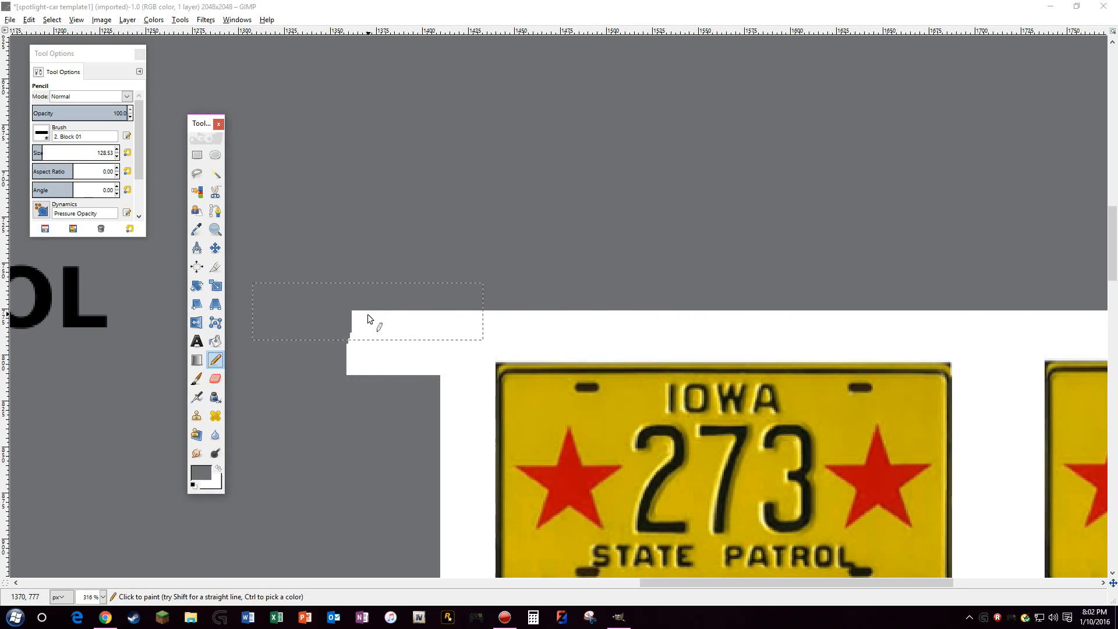
{"action": "mouse_move", "coordinate": [368, 313]}
{"action": "left_mouse_down"}
{"action": "mouse_move", "coordinate": [355, 372]}
{"action": "mouse_move", "coordinate": [460, 398]}
{"action": "left_mouse_up"}
{"action": "scroll", "coordinate": [410, 246], "scroll_direction": "down", "scroll_amount": 5}
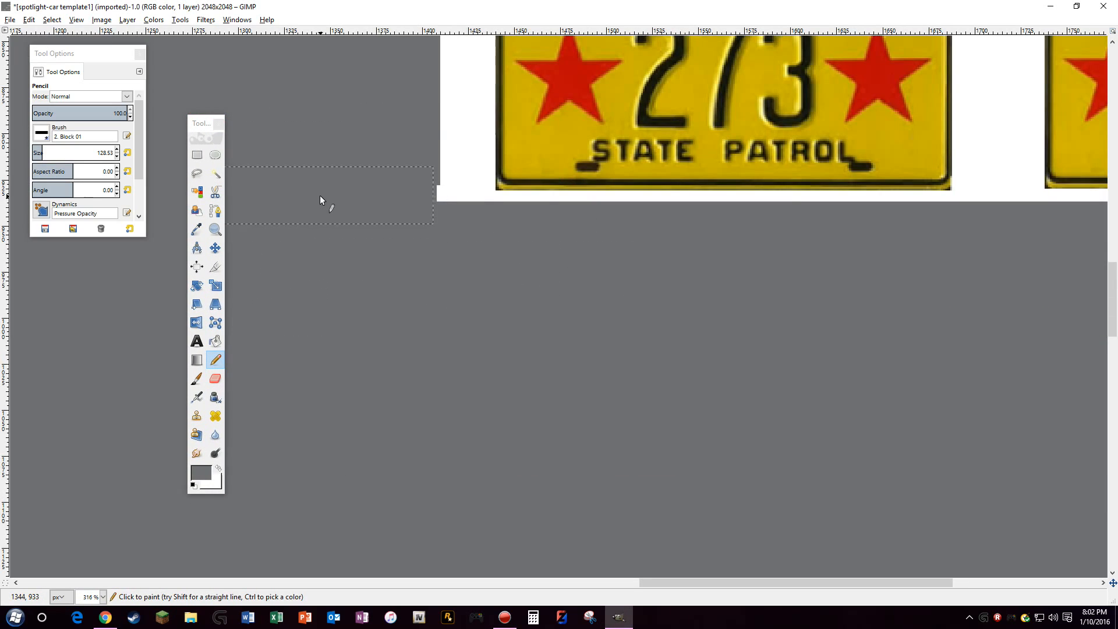
{"action": "left_click_drag", "start_coordinate": [320, 196], "coordinate": [337, 194]}
Bucket-fill the remaining white area around both Iowa licence plates with the grey foreground colour
{"action": "scroll", "coordinate": [640, 575], "scroll_direction": "right", "scroll_amount": 8}
{"action": "scroll", "coordinate": [812, 508], "scroll_direction": "up", "scroll_amount": 5}
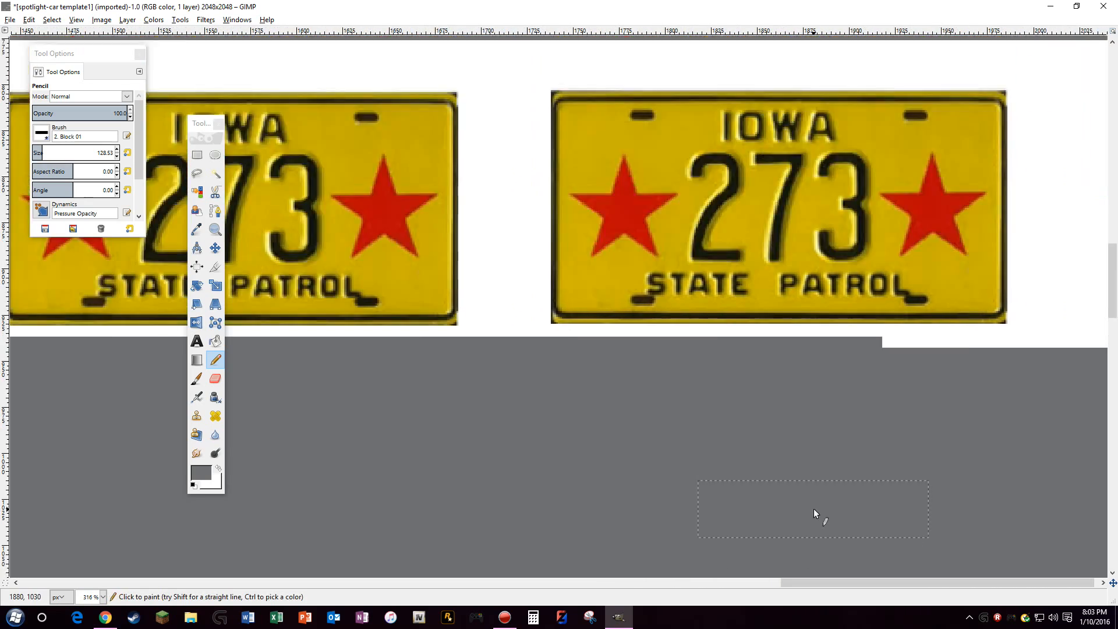
{"action": "left_click", "coordinate": [215, 341]}
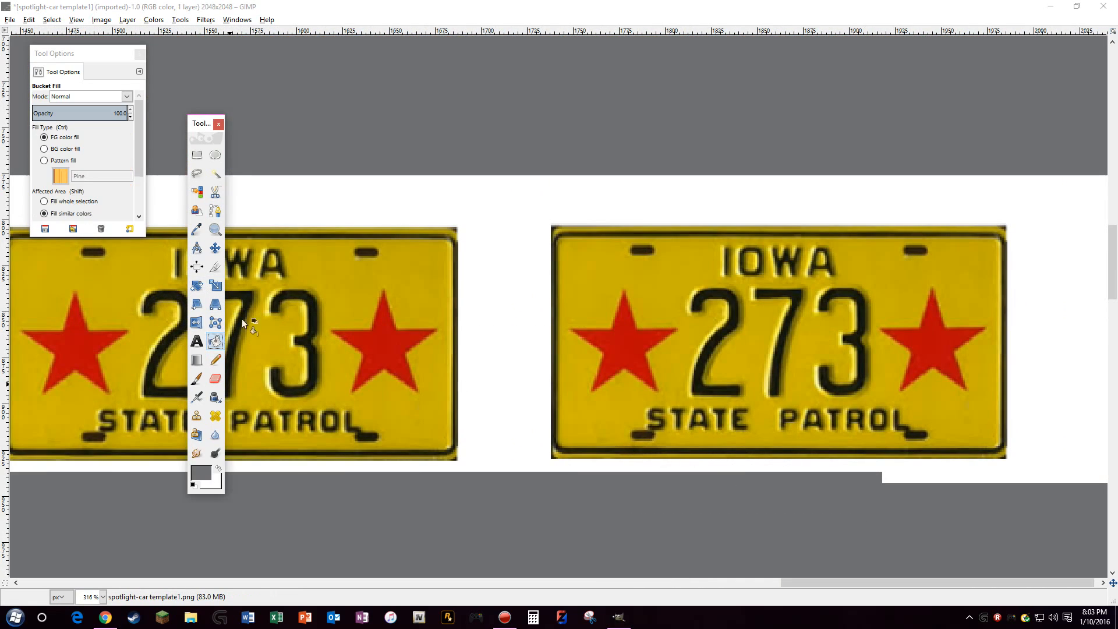
{"action": "left_click", "coordinate": [530, 211]}
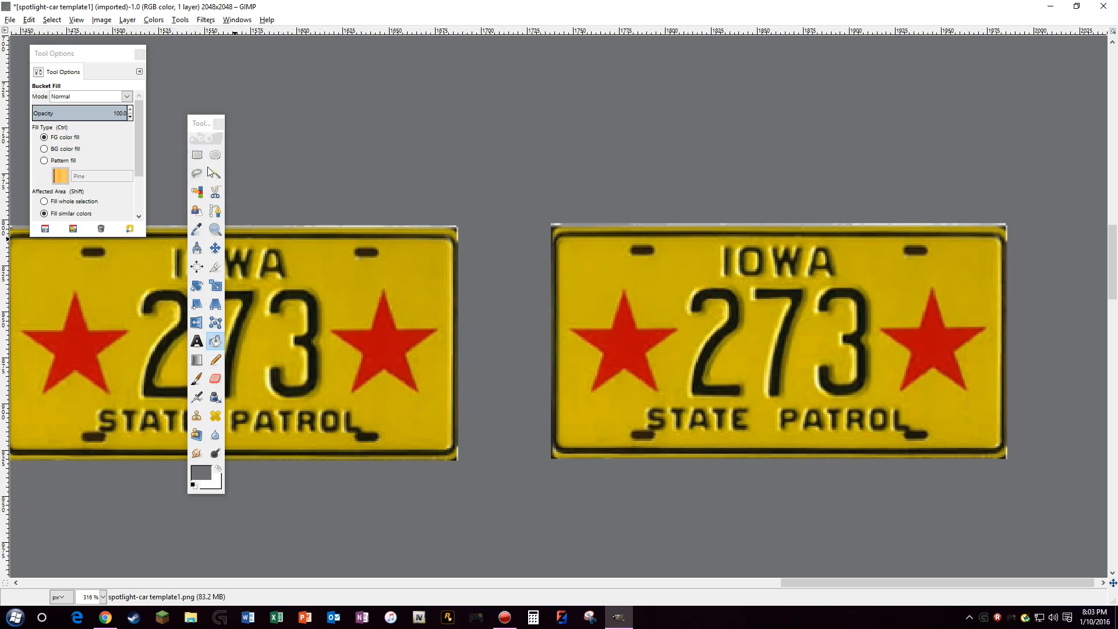
Paint grey with the Pencil over the thin white slivers along the upper edges of both licence plates
{"action": "left_click", "coordinate": [214, 359]}
{"action": "left_click", "coordinate": [647, 196]}
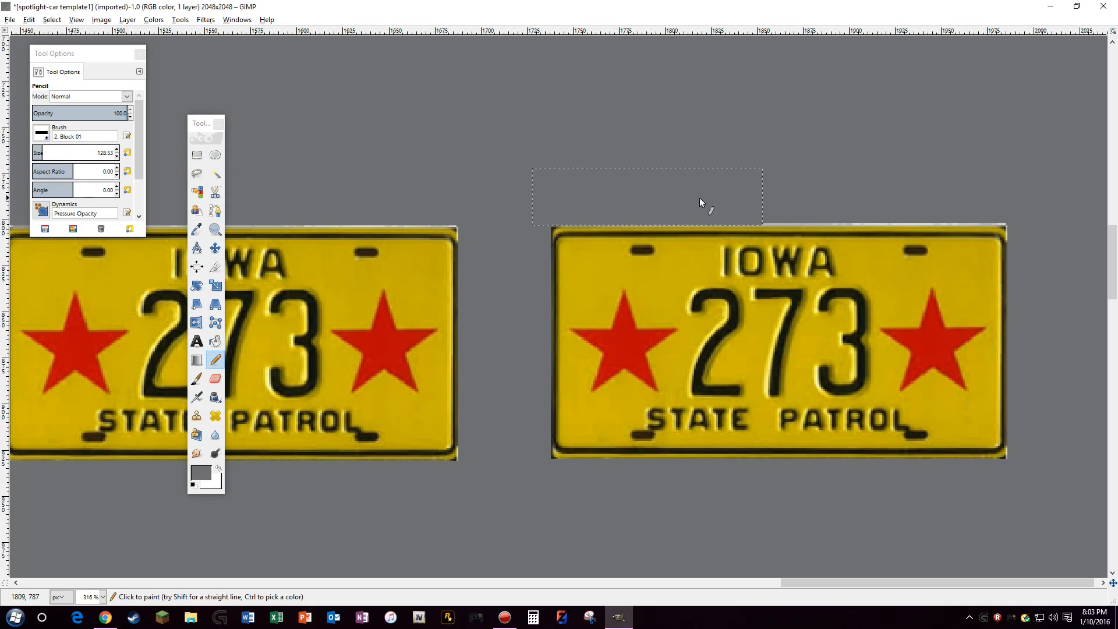
{"action": "left_click", "coordinate": [830, 197]}
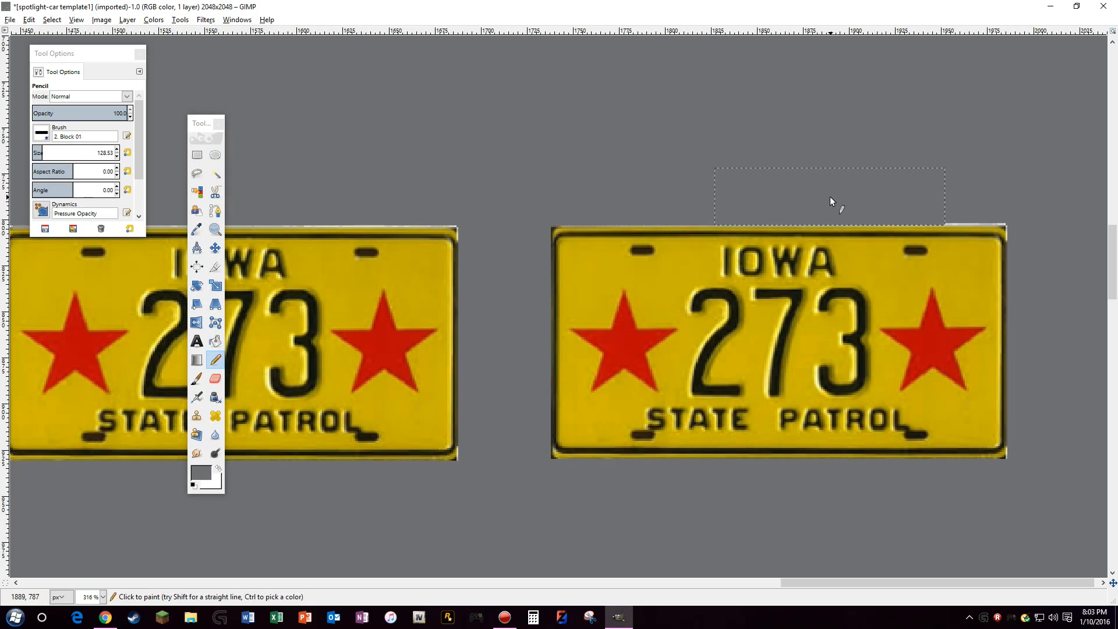
{"action": "left_click", "coordinate": [958, 197]}
{"action": "left_click_drag", "start_coordinate": [801, 585], "coordinate": [673, 583]}
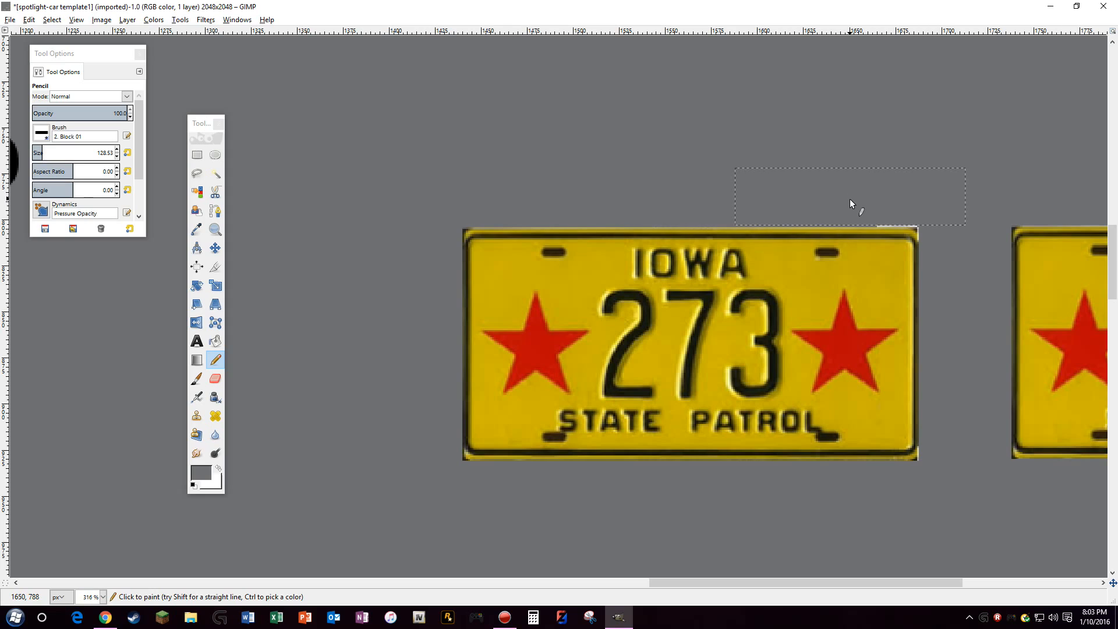
Paint grey over the wireframe strips above and below the STATE TROOPER lettering beneath the licence plates, keeping clear of the letters
{"action": "scroll", "coordinate": [647, 362], "scroll_direction": "down", "scroll_amount": 10}
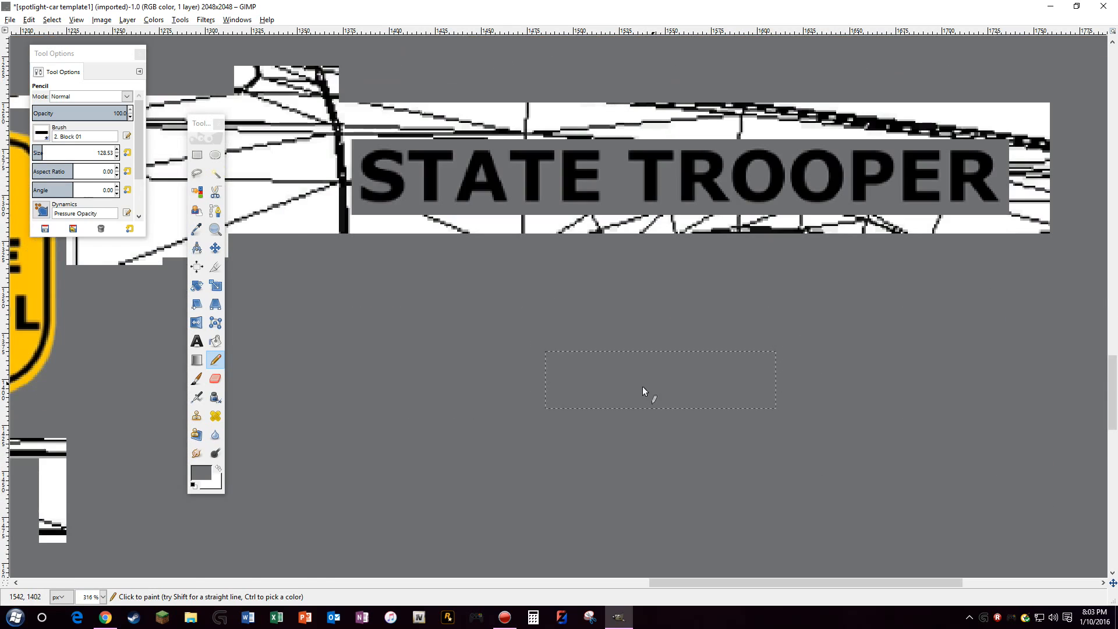
{"action": "scroll", "coordinate": [642, 390], "scroll_direction": "up", "scroll_amount": 3}
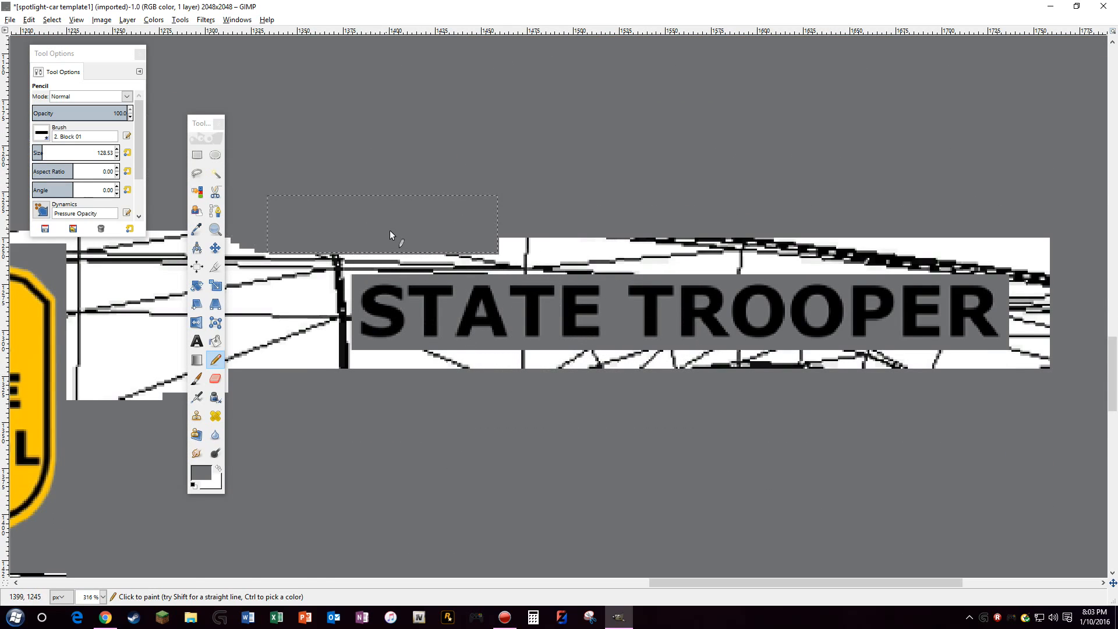
{"action": "left_click_drag", "start_coordinate": [390, 230], "coordinate": [391, 233]}
{"action": "left_click", "coordinate": [406, 249]}
{"action": "left_click", "coordinate": [570, 246]}
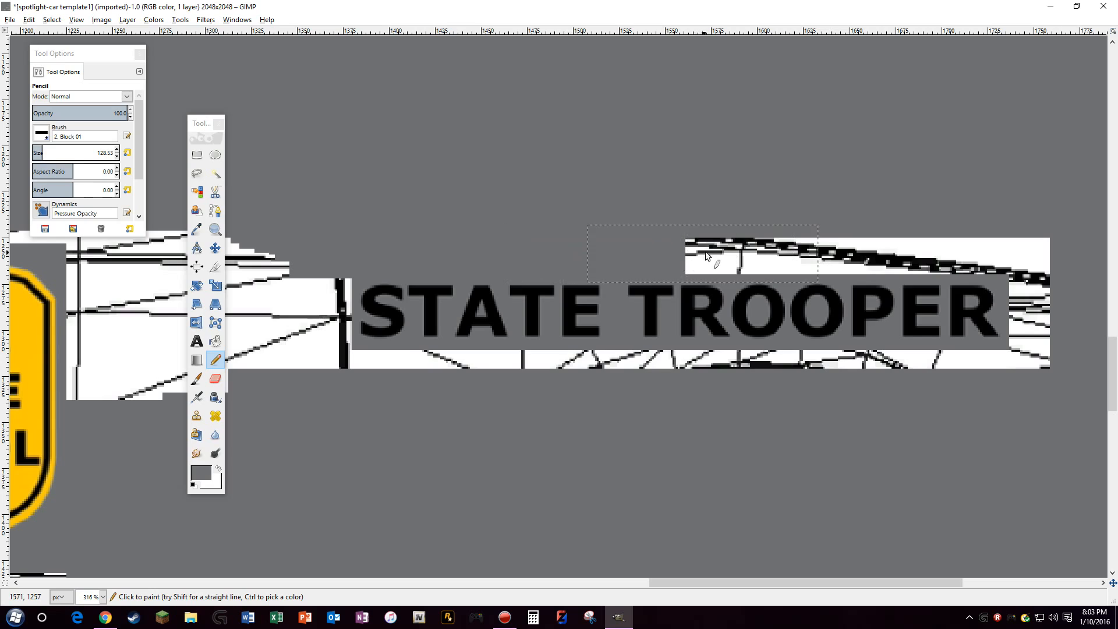
{"action": "left_click_drag", "start_coordinate": [706, 255], "coordinate": [1018, 235]}
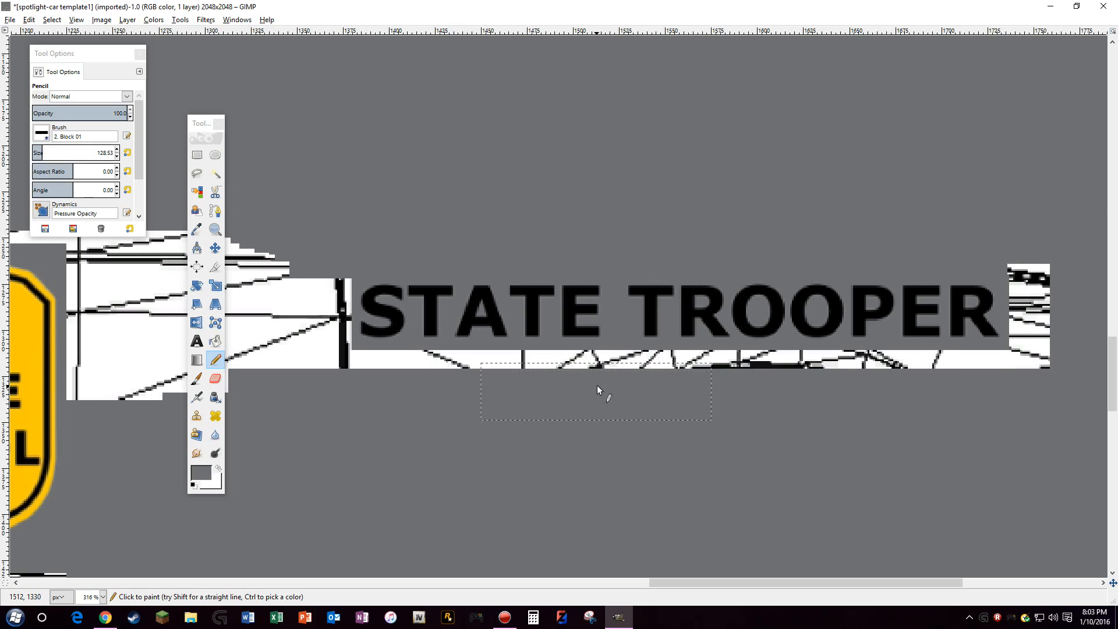
{"action": "mouse_move", "coordinate": [593, 375]}
{"action": "left_mouse_down"}
{"action": "mouse_move", "coordinate": [421, 375]}
{"action": "mouse_move", "coordinate": [763, 387]}
{"action": "mouse_move", "coordinate": [788, 374]}
{"action": "mouse_move", "coordinate": [967, 370]}
{"action": "left_mouse_up"}
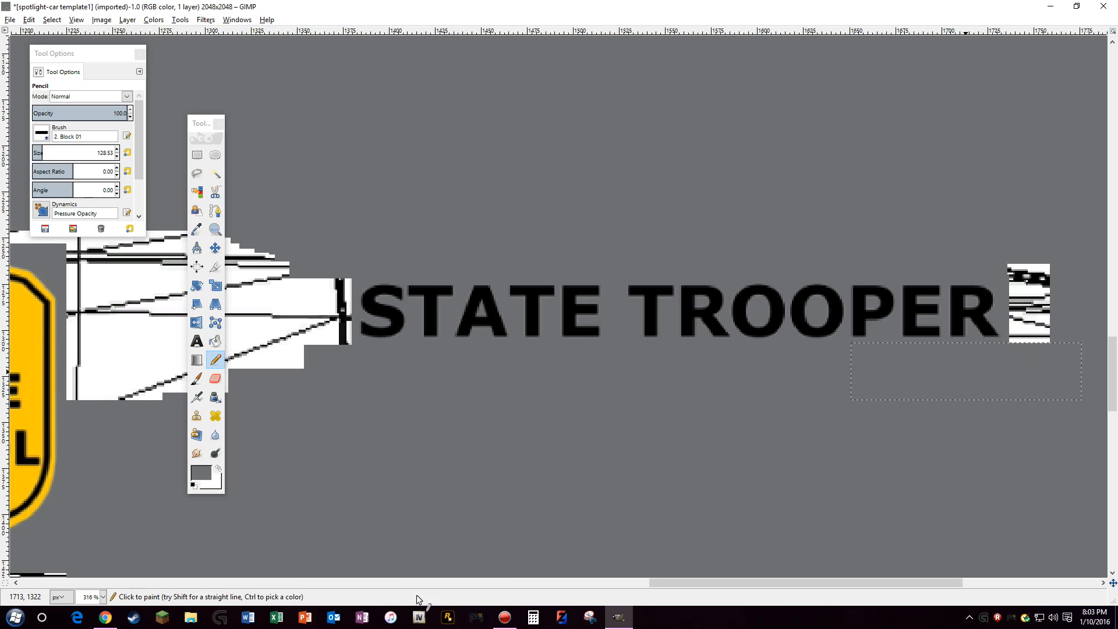
Paint grey over the wireframe patch at the right end of STATE TROOPER and the area between the lettering and the shield
{"action": "scroll", "coordinate": [792, 582], "scroll_direction": "right", "scroll_amount": 5}
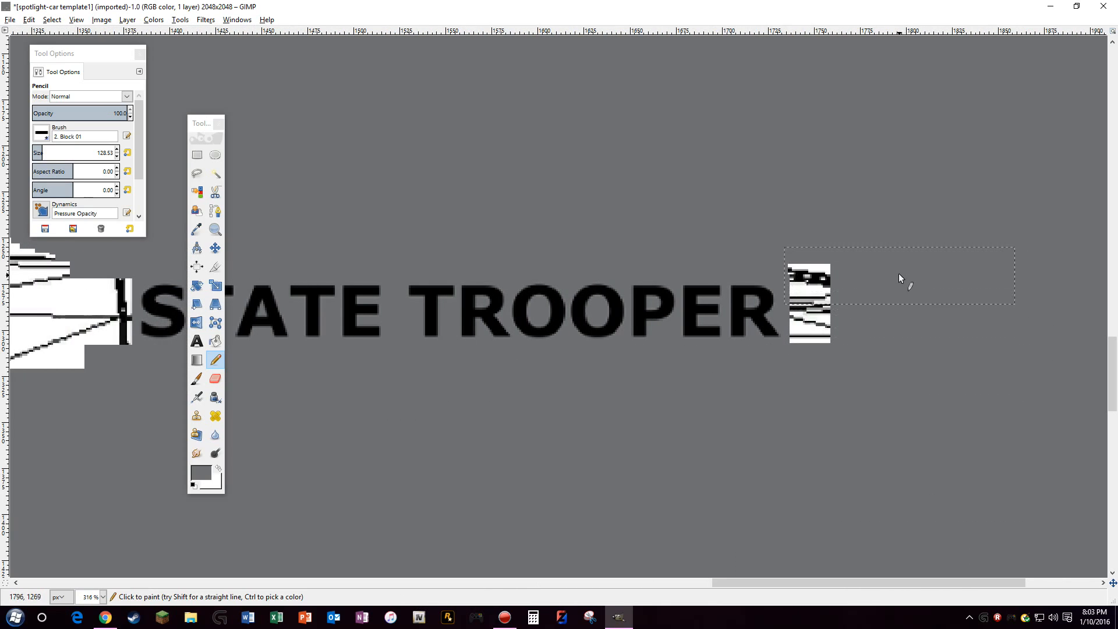
{"action": "left_click_drag", "start_coordinate": [899, 273], "coordinate": [900, 342]}
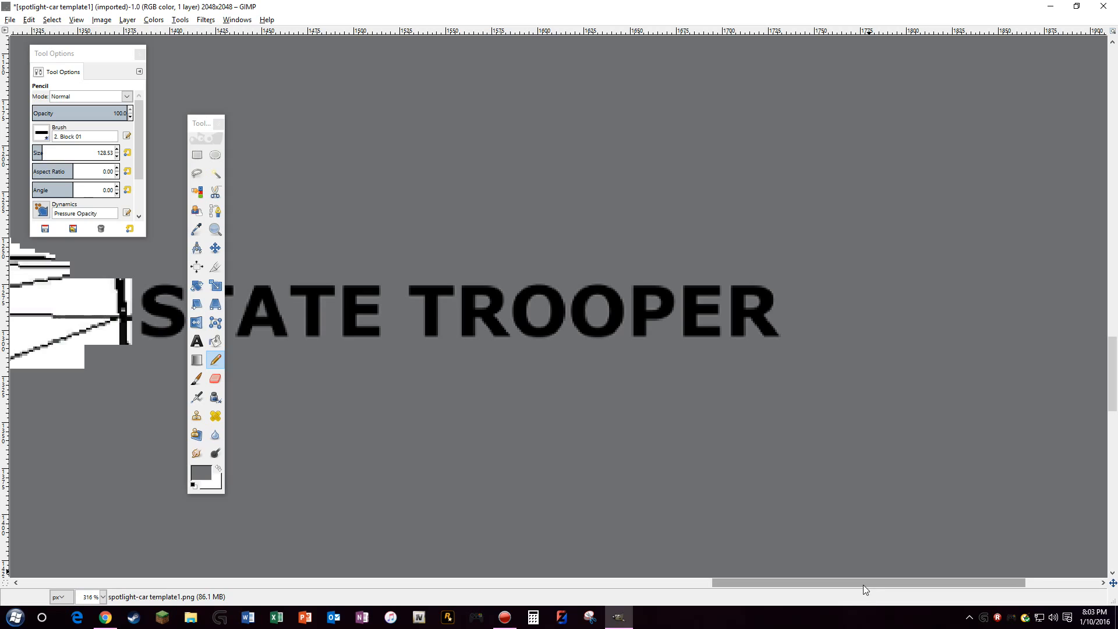
{"action": "left_click_drag", "start_coordinate": [862, 584], "coordinate": [698, 560]}
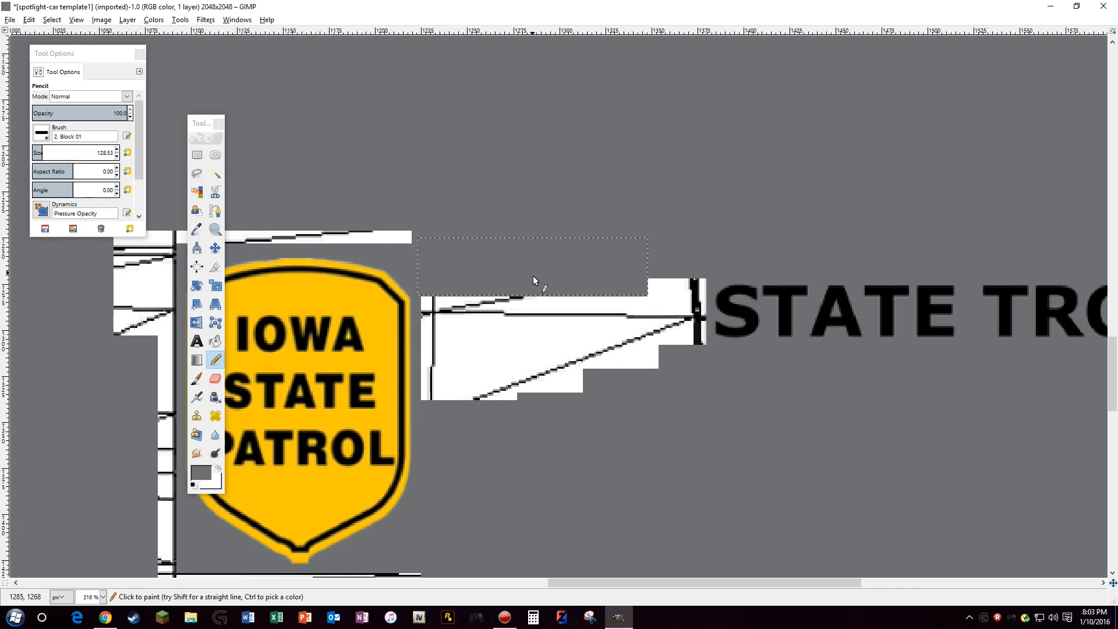
{"action": "mouse_move", "coordinate": [532, 274]}
{"action": "left_mouse_down"}
{"action": "mouse_move", "coordinate": [550, 393]}
{"action": "mouse_move", "coordinate": [576, 325]}
{"action": "mouse_move", "coordinate": [535, 356]}
{"action": "mouse_move", "coordinate": [537, 384]}
{"action": "mouse_move", "coordinate": [580, 358]}
{"action": "mouse_move", "coordinate": [591, 295]}
{"action": "mouse_move", "coordinate": [592, 319]}
{"action": "left_mouse_up"}
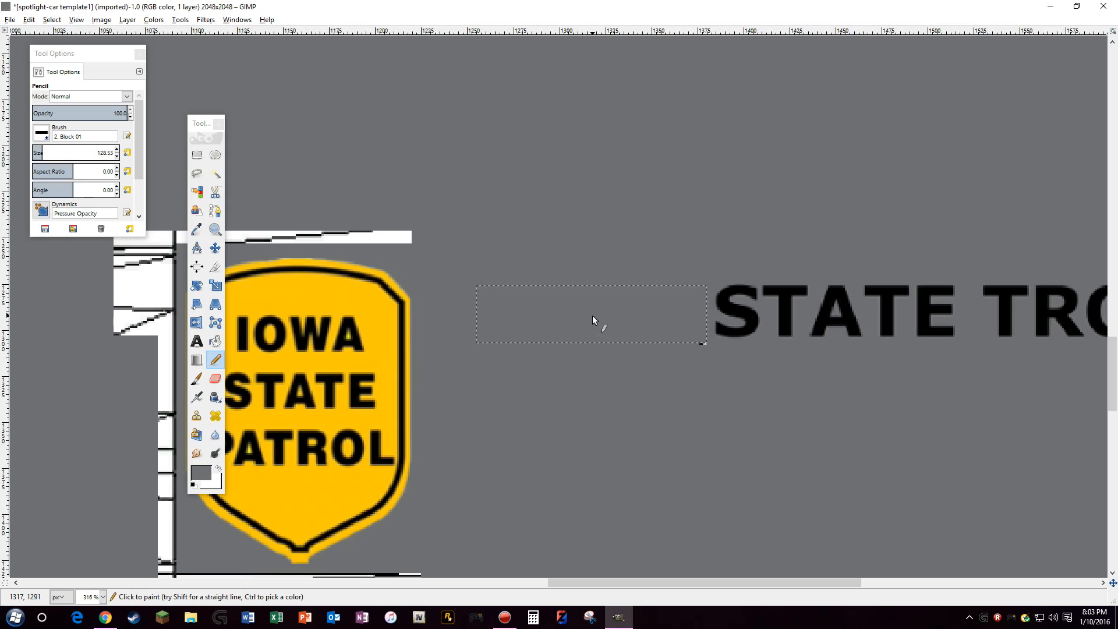
Paint grey over the remaining white wireframe strips above, left of and beneath the Iowa State Patrol shield
{"action": "mouse_move", "coordinate": [657, 577]}
{"action": "left_mouse_down"}
{"action": "mouse_move", "coordinate": [603, 572]}
{"action": "mouse_move", "coordinate": [574, 220]}
{"action": "mouse_move", "coordinate": [399, 214]}
{"action": "mouse_move", "coordinate": [290, 248]}
{"action": "mouse_move", "coordinate": [278, 357]}
{"action": "mouse_move", "coordinate": [285, 327]}
{"action": "left_mouse_up"}
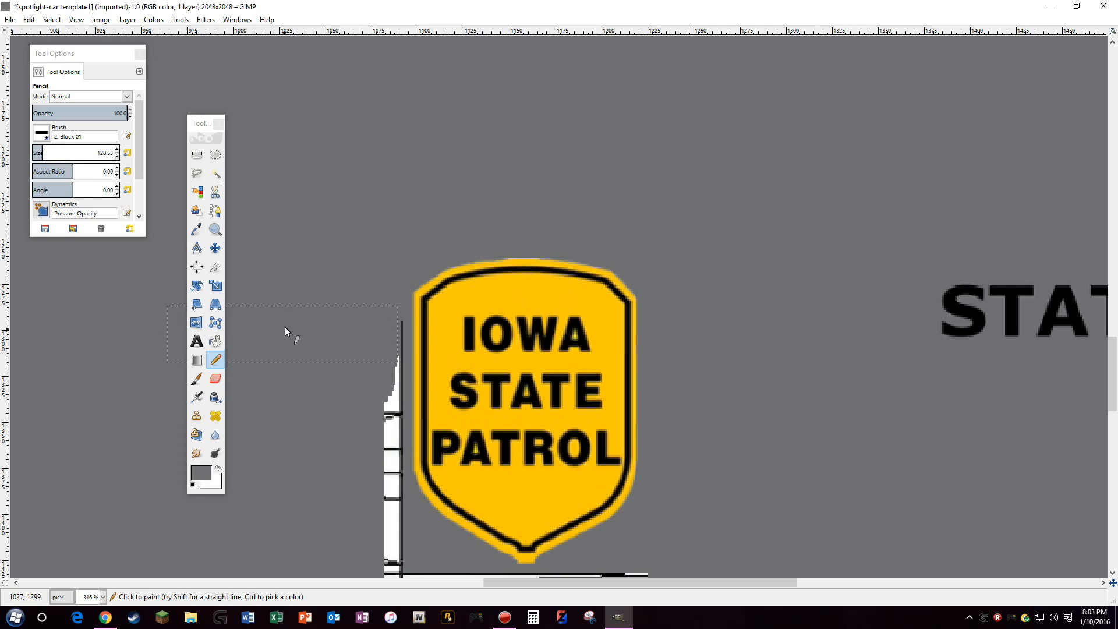
{"action": "left_click", "coordinate": [289, 327]}
{"action": "scroll", "coordinate": [288, 327], "scroll_direction": "down", "scroll_amount": 1}
{"action": "left_click", "coordinate": [284, 229]}
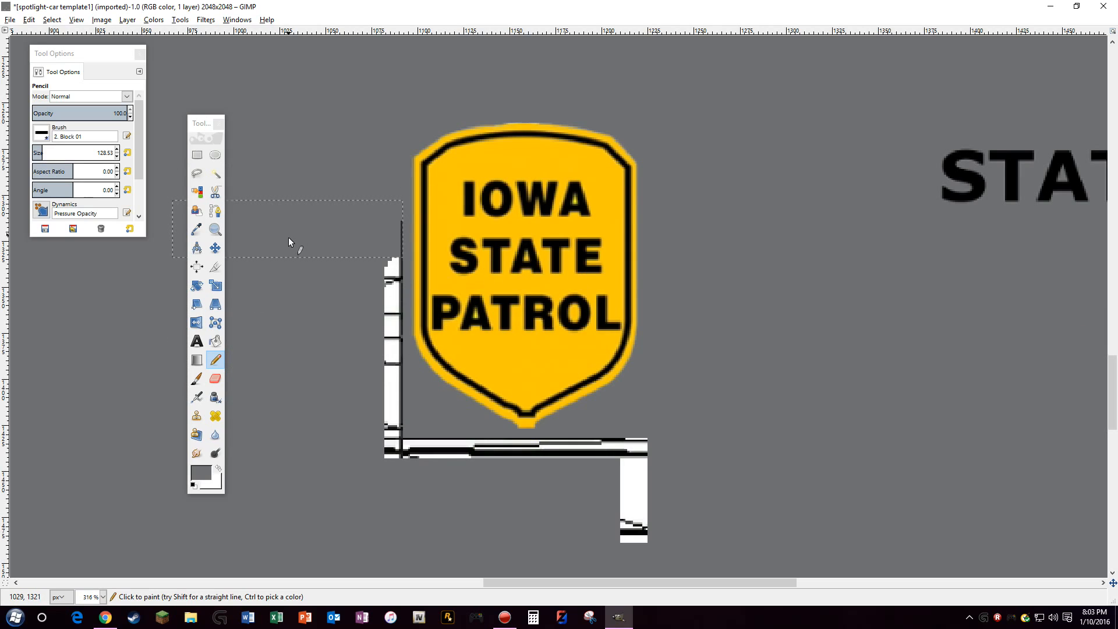
{"action": "mouse_move", "coordinate": [288, 241]}
{"action": "left_mouse_down"}
{"action": "mouse_move", "coordinate": [283, 409]}
{"action": "mouse_move", "coordinate": [292, 414]}
{"action": "mouse_move", "coordinate": [293, 395]}
{"action": "mouse_move", "coordinate": [299, 434]}
{"action": "mouse_move", "coordinate": [295, 393]}
{"action": "mouse_move", "coordinate": [298, 413]}
{"action": "mouse_move", "coordinate": [339, 450]}
{"action": "mouse_move", "coordinate": [504, 476]}
{"action": "mouse_move", "coordinate": [559, 463]}
{"action": "mouse_move", "coordinate": [581, 525]}
{"action": "left_mouse_up"}
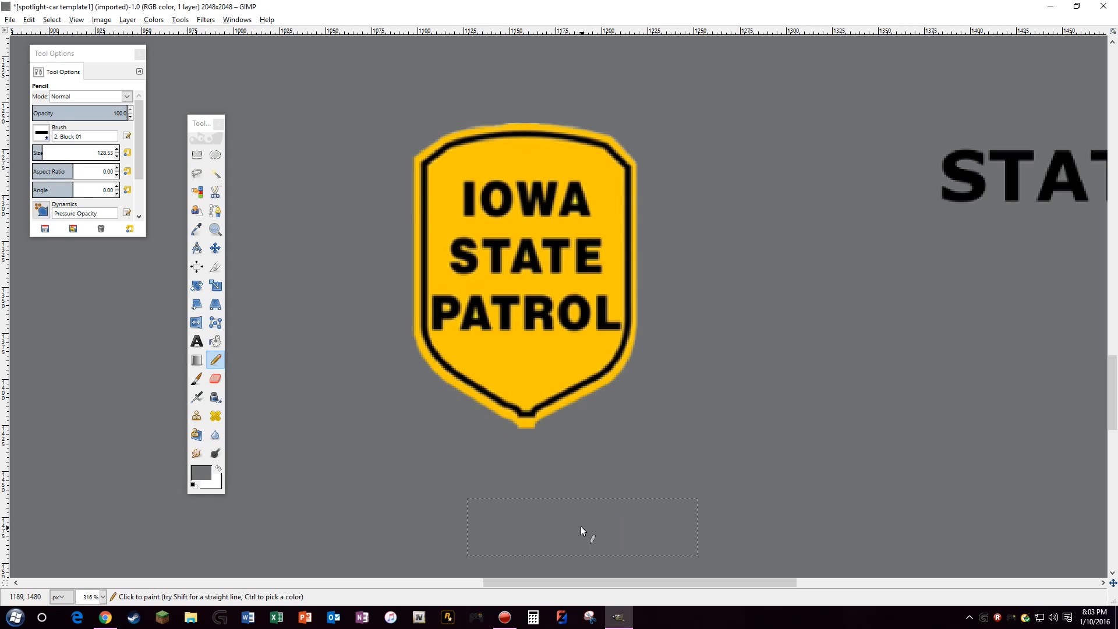
On the opposite side view, paint grey around the right end of the STATE PATROL lettering and over part of the strip above it
{"action": "scroll", "coordinate": [581, 525], "scroll_direction": "down", "scroll_amount": 4}
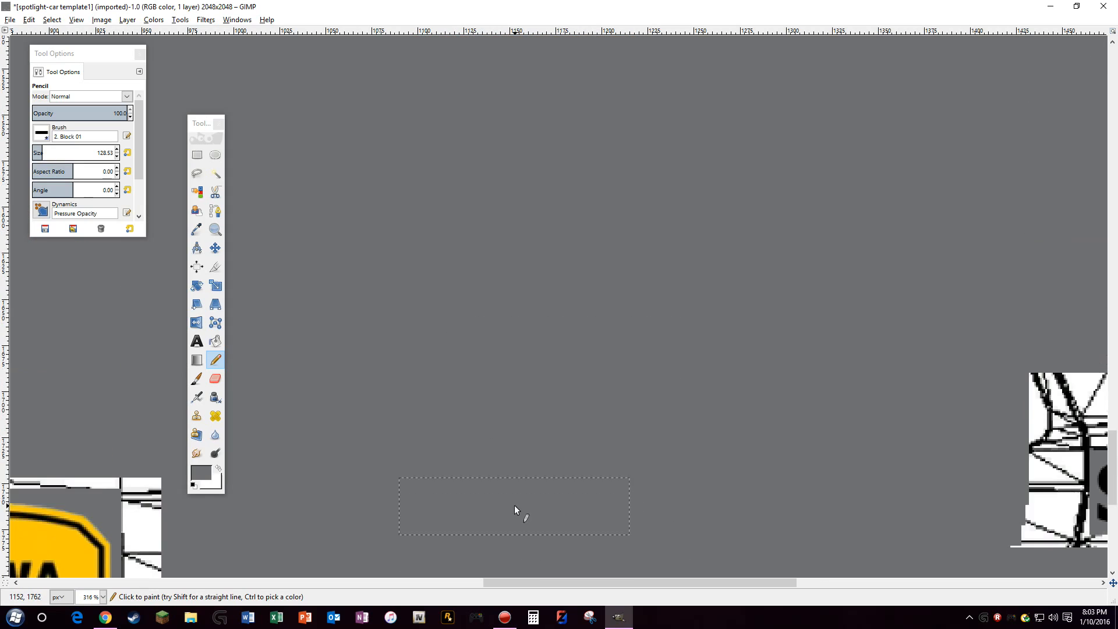
{"action": "scroll", "coordinate": [514, 506], "scroll_direction": "up", "scroll_amount": 1}
{"action": "left_click_drag", "start_coordinate": [546, 582], "coordinate": [220, 518]}
{"action": "scroll", "coordinate": [398, 431], "scroll_direction": "up", "scroll_amount": 4}
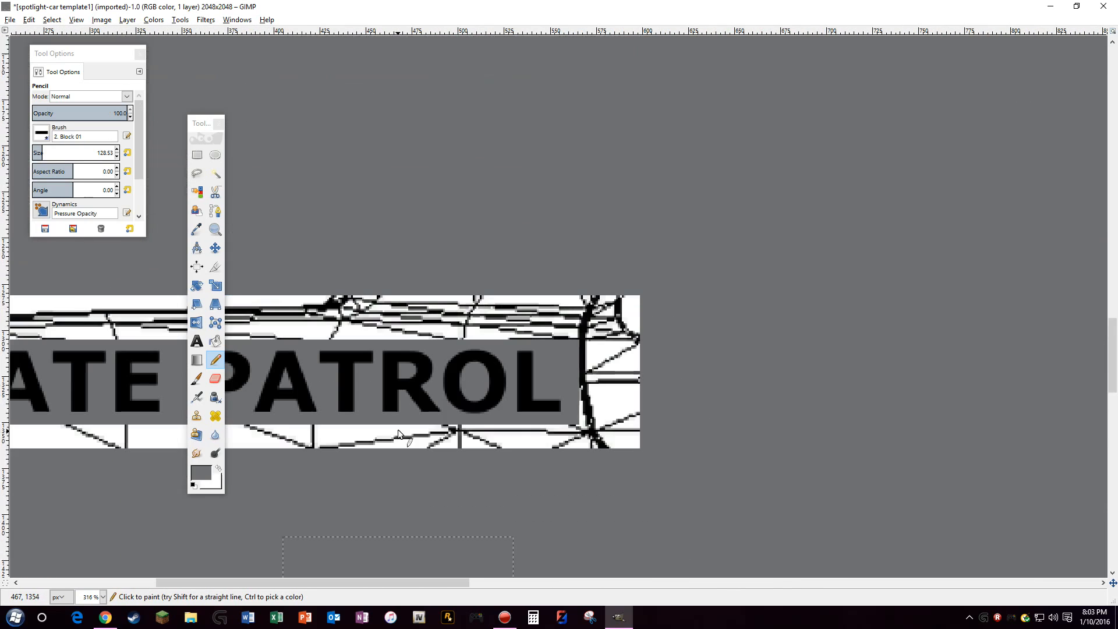
{"action": "left_click", "coordinate": [592, 455]}
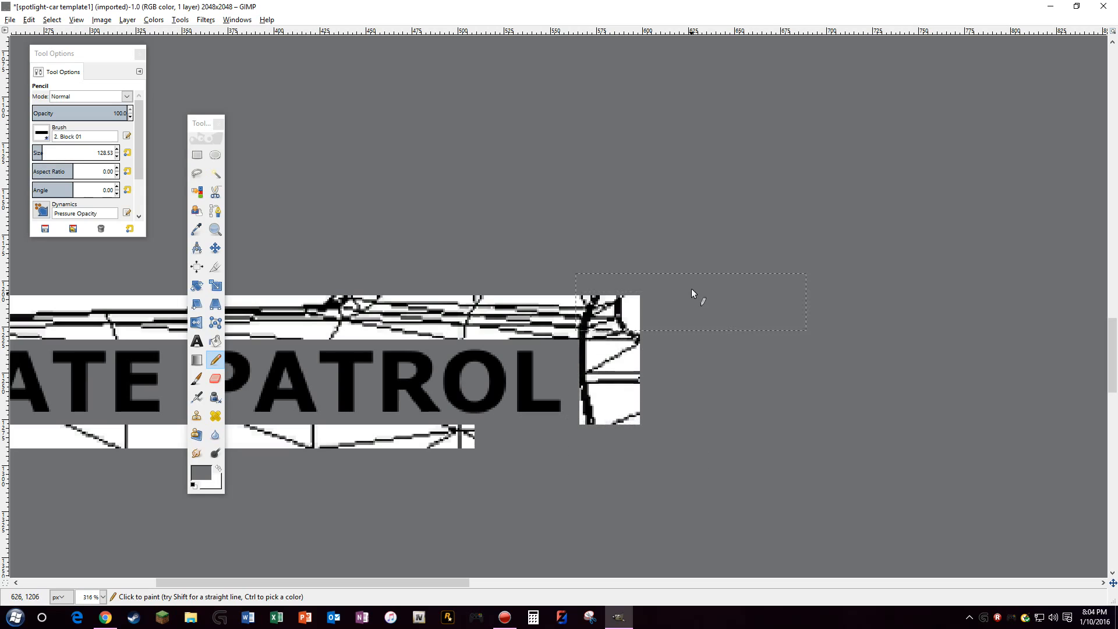
{"action": "mouse_move", "coordinate": [693, 297]}
{"action": "left_mouse_down"}
{"action": "mouse_move", "coordinate": [709, 462]}
{"action": "mouse_move", "coordinate": [684, 403]}
{"action": "left_mouse_up"}
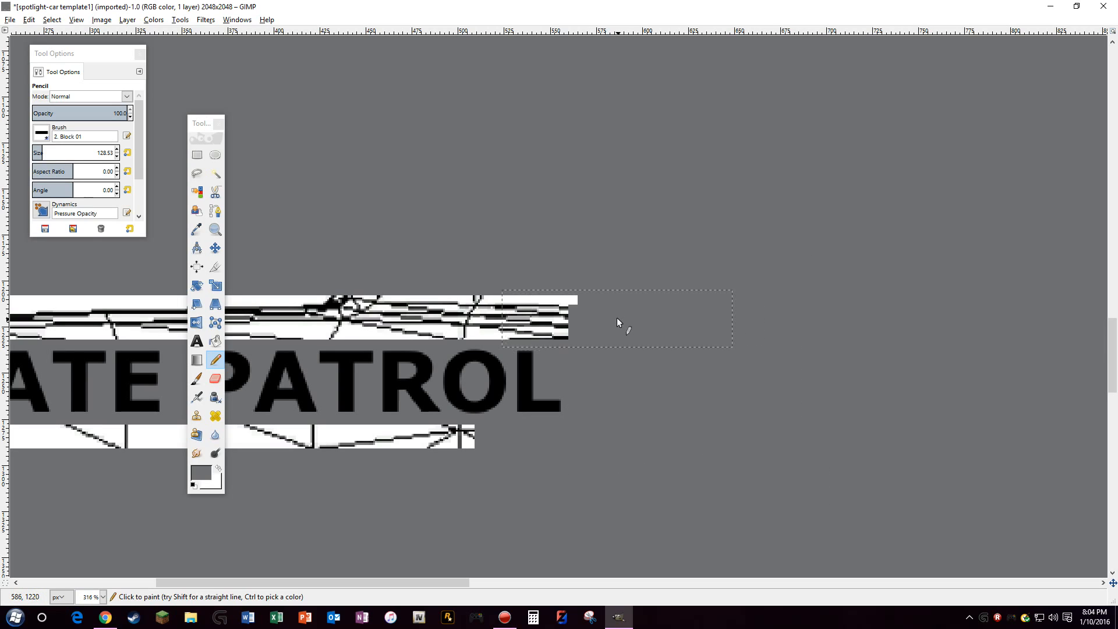
{"action": "mouse_move", "coordinate": [617, 317]}
{"action": "left_mouse_down"}
{"action": "mouse_move", "coordinate": [435, 296]}
{"action": "mouse_move", "coordinate": [417, 310]}
{"action": "left_mouse_up"}
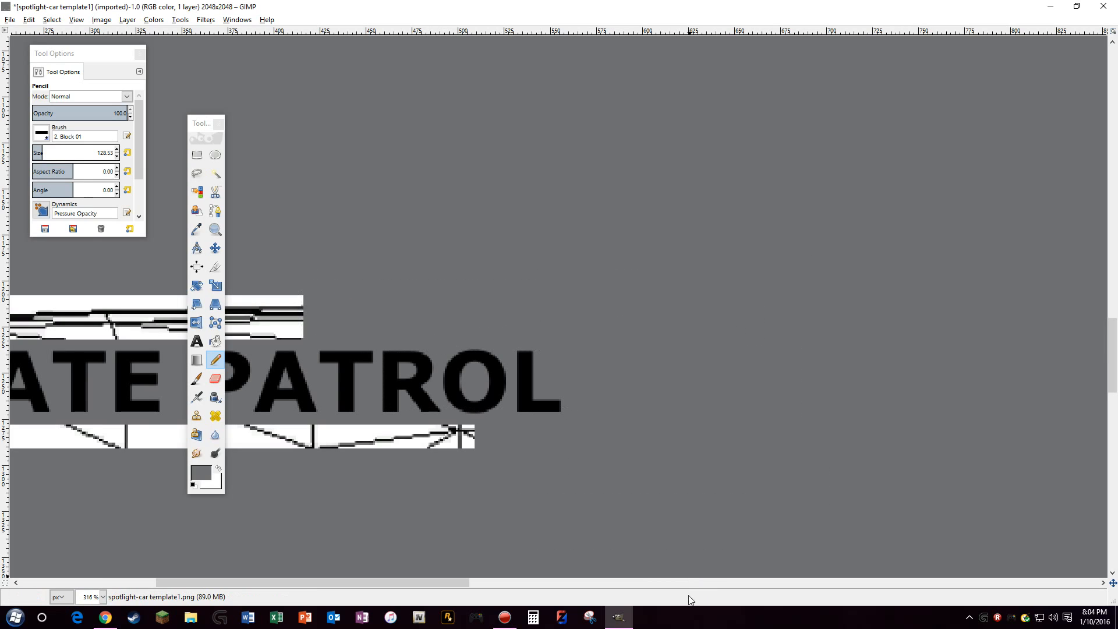
Paint grey over the rest of the wireframe strip above the side STATE PATROL lettering and the strip beneath it
{"action": "left_click_drag", "start_coordinate": [464, 578], "coordinate": [343, 578]}
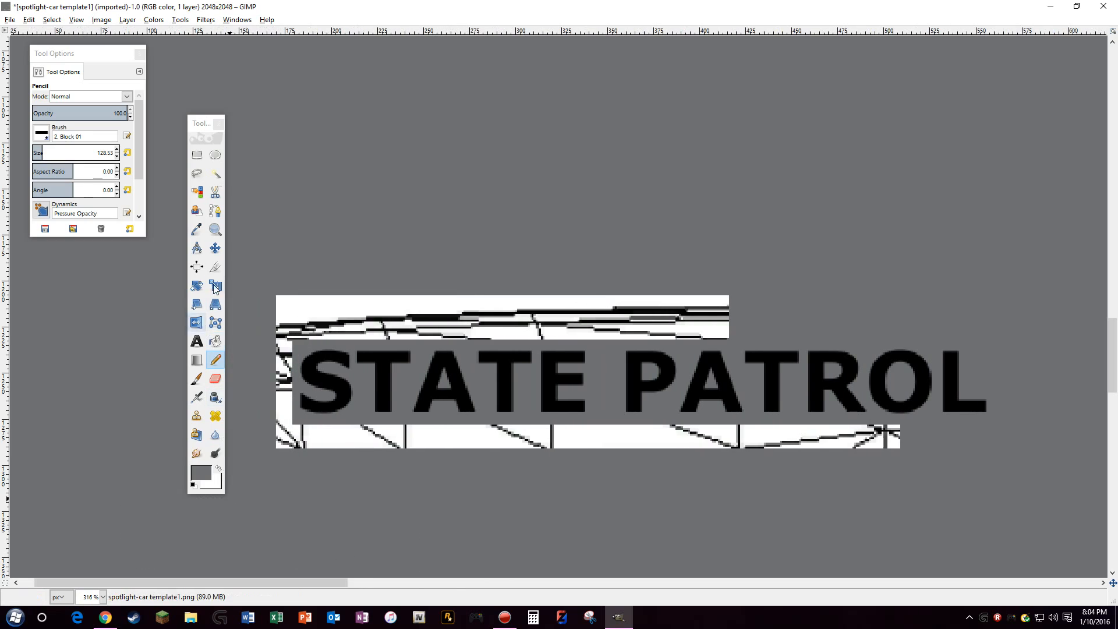
{"action": "left_click", "coordinate": [359, 321]}
{"action": "left_click_drag", "start_coordinate": [460, 314], "coordinate": [634, 314]}
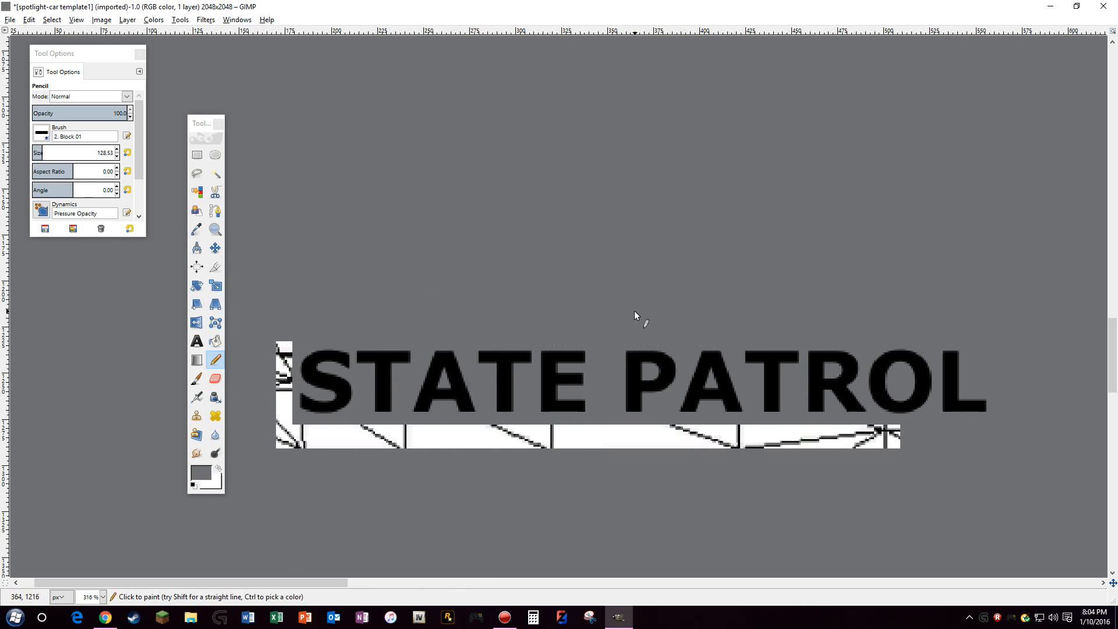
{"action": "mouse_move", "coordinate": [844, 452]}
{"action": "left_mouse_down"}
{"action": "mouse_move", "coordinate": [754, 463]}
{"action": "mouse_move", "coordinate": [691, 447]}
{"action": "mouse_move", "coordinate": [319, 449]}
{"action": "left_mouse_up"}
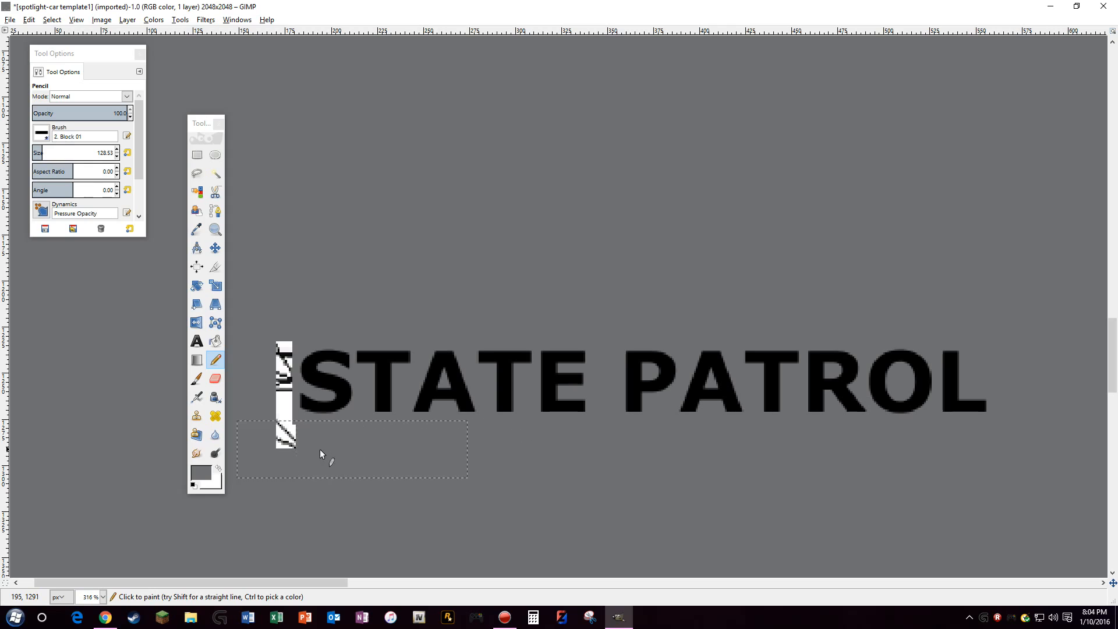
Move the toolbox aside and paint grey over the narrow white column at the left end of the side STATE PATROL lettering
{"action": "left_click_drag", "start_coordinate": [203, 125], "coordinate": [776, 70]}
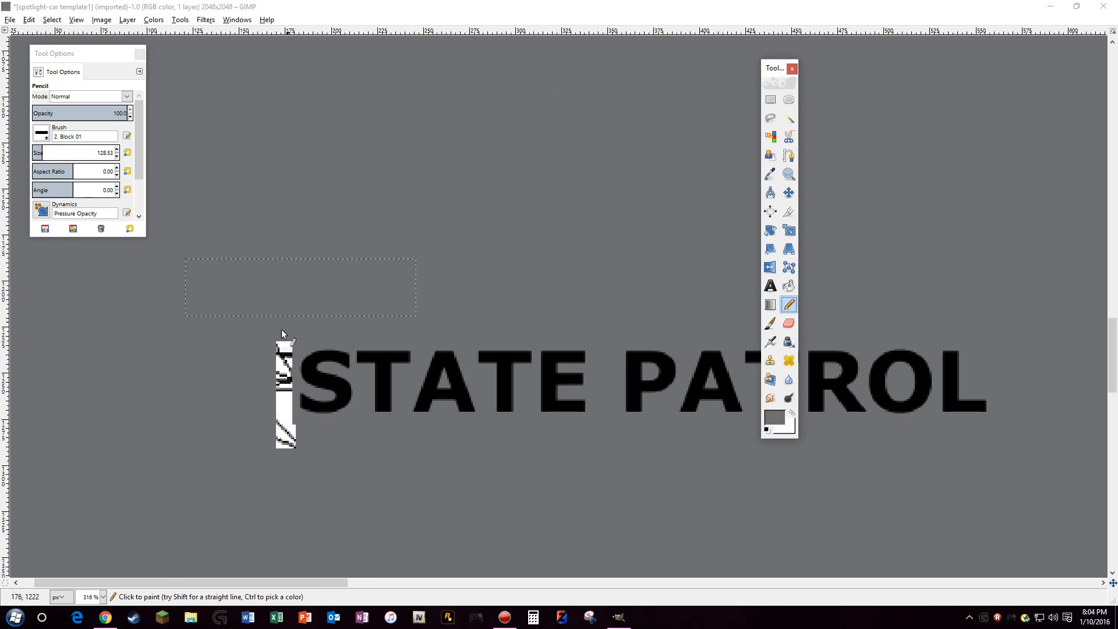
{"action": "left_click", "coordinate": [176, 355]}
{"action": "left_click", "coordinate": [184, 400]}
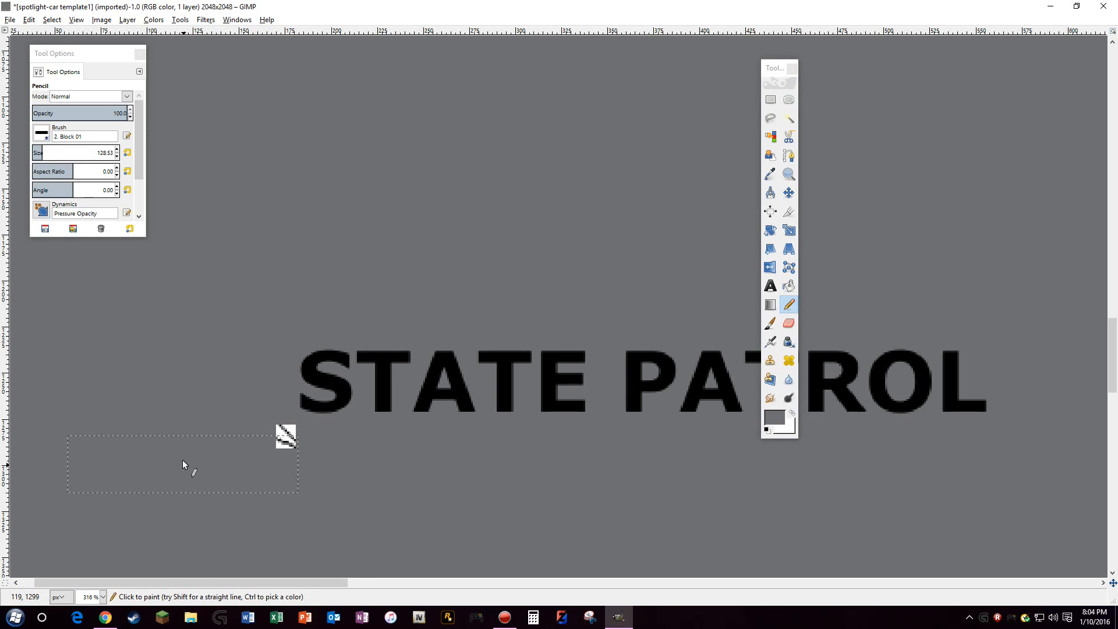
{"action": "left_click", "coordinate": [186, 443]}
Move the toolbox aside and paint grey over the wireframe around the left part of the lower STATE TROOPER lettering
{"action": "scroll", "coordinate": [576, 489], "scroll_direction": "down", "scroll_amount": 5}
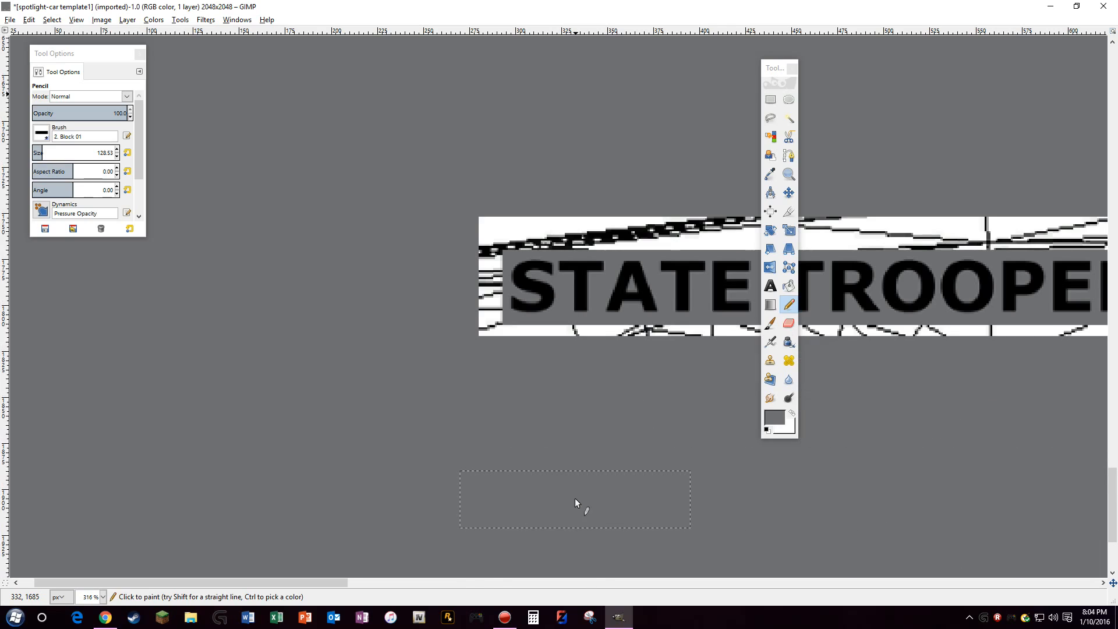
{"action": "left_click_drag", "start_coordinate": [774, 68], "coordinate": [126, 227]}
{"action": "left_click_drag", "start_coordinate": [582, 222], "coordinate": [864, 217]}
{"action": "left_click", "coordinate": [920, 225]}
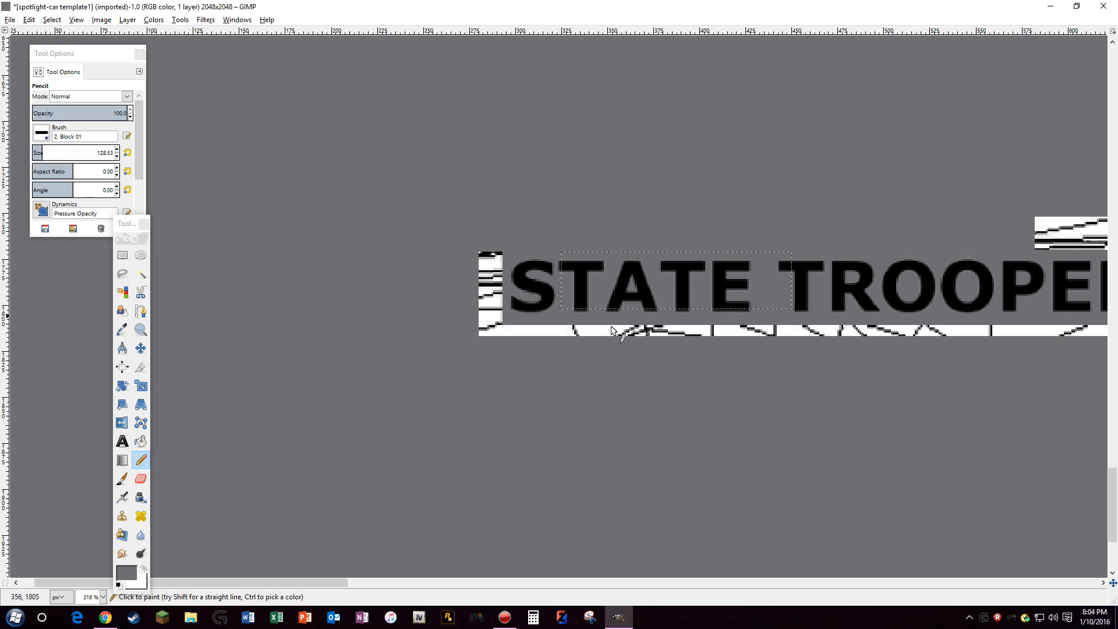
{"action": "left_click", "coordinate": [599, 344]}
{"action": "left_click", "coordinate": [386, 305]}
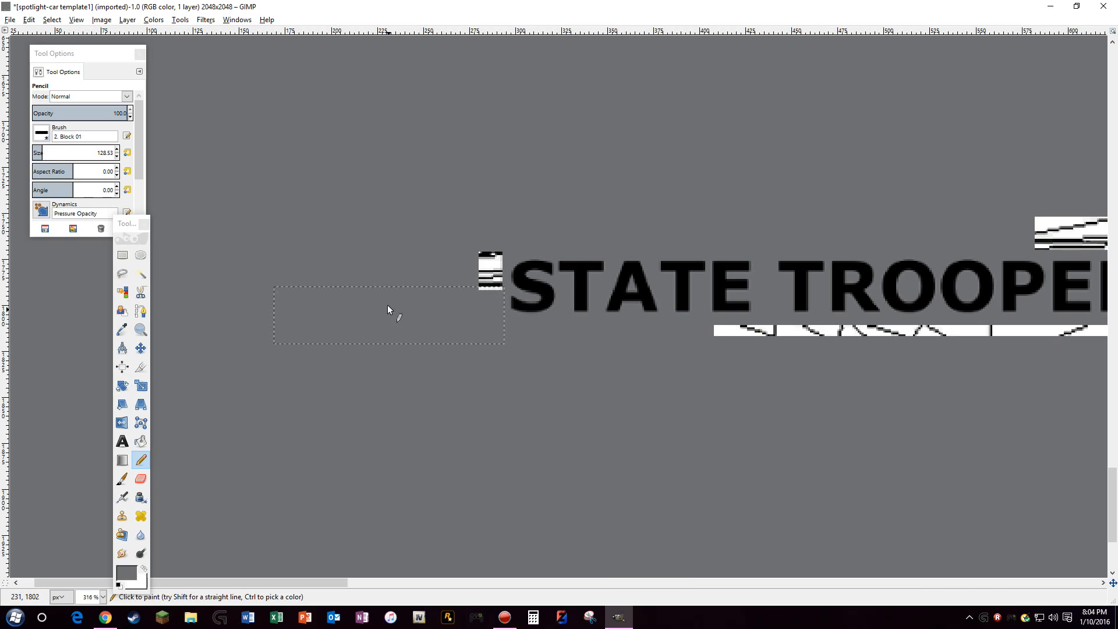
{"action": "left_click", "coordinate": [389, 269]}
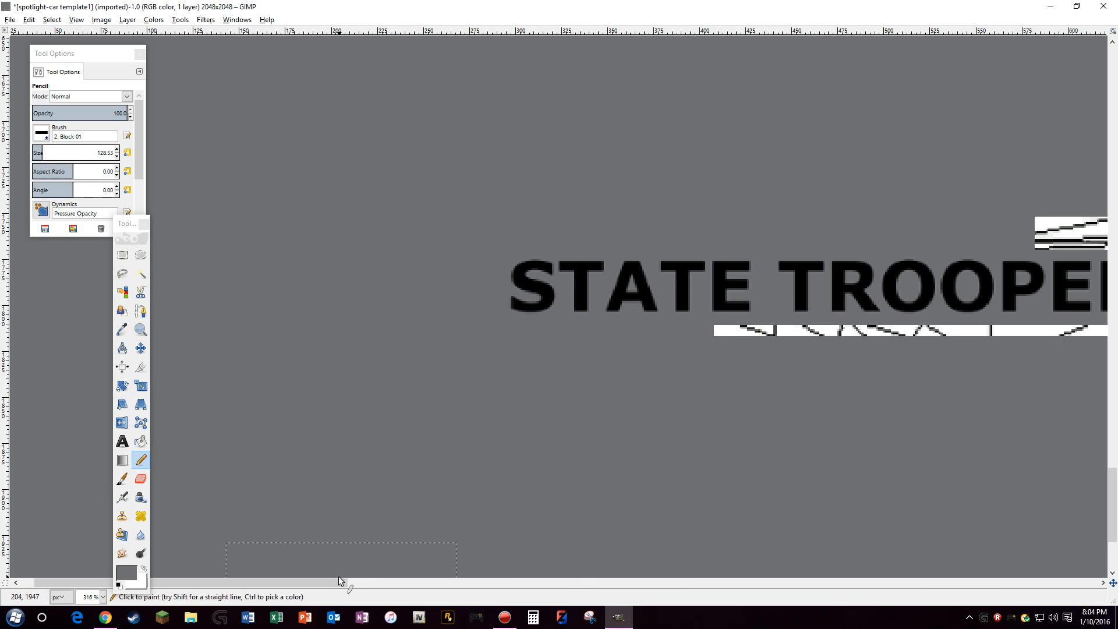
Paint grey over the strip beneath the lower STATE TROOPER lettering and the white area between its right end and the shield
{"action": "left_click_drag", "start_coordinate": [338, 580], "coordinate": [484, 565]}
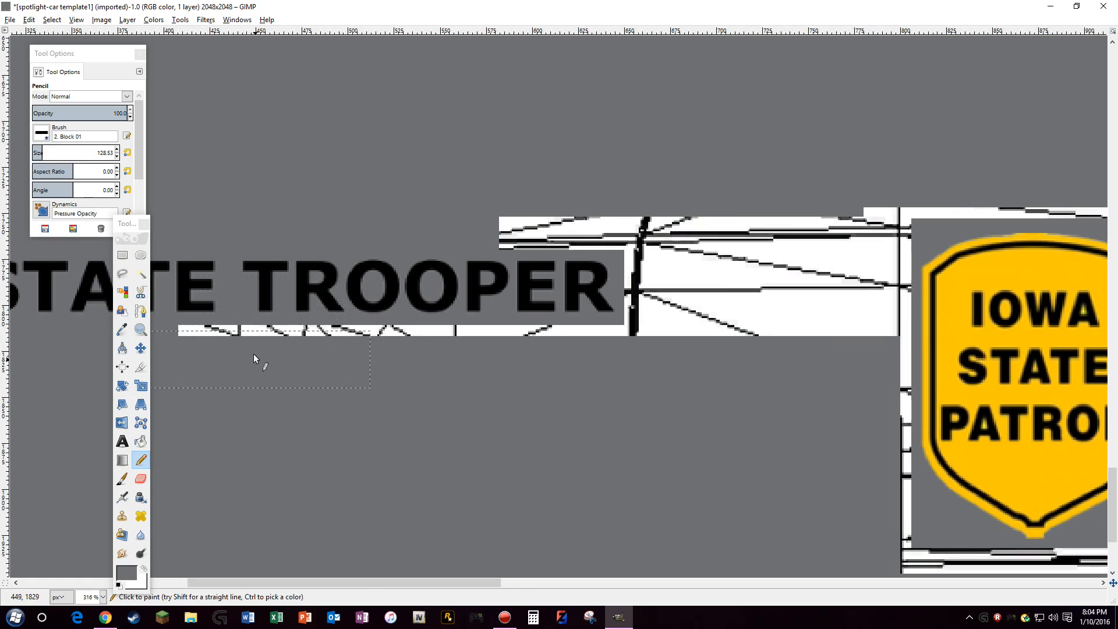
{"action": "mouse_move", "coordinate": [264, 351]}
{"action": "left_mouse_down"}
{"action": "mouse_move", "coordinate": [461, 368]}
{"action": "mouse_move", "coordinate": [450, 351]}
{"action": "mouse_move", "coordinate": [632, 361]}
{"action": "mouse_move", "coordinate": [708, 351]}
{"action": "left_mouse_up"}
{"action": "left_click", "coordinate": [806, 329]}
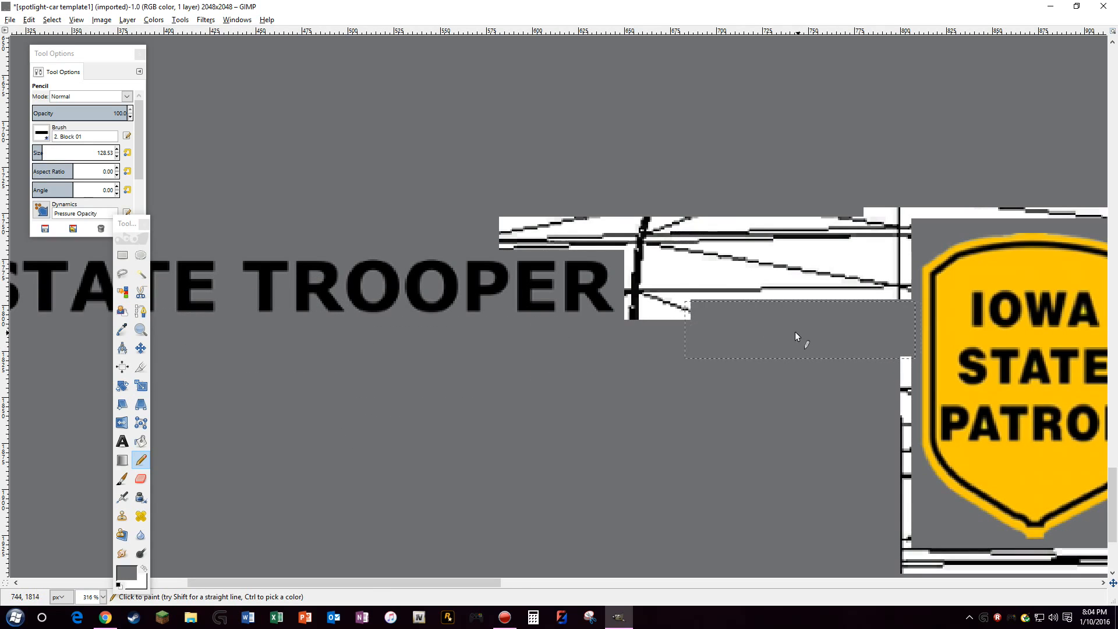
{"action": "left_click", "coordinate": [802, 281]}
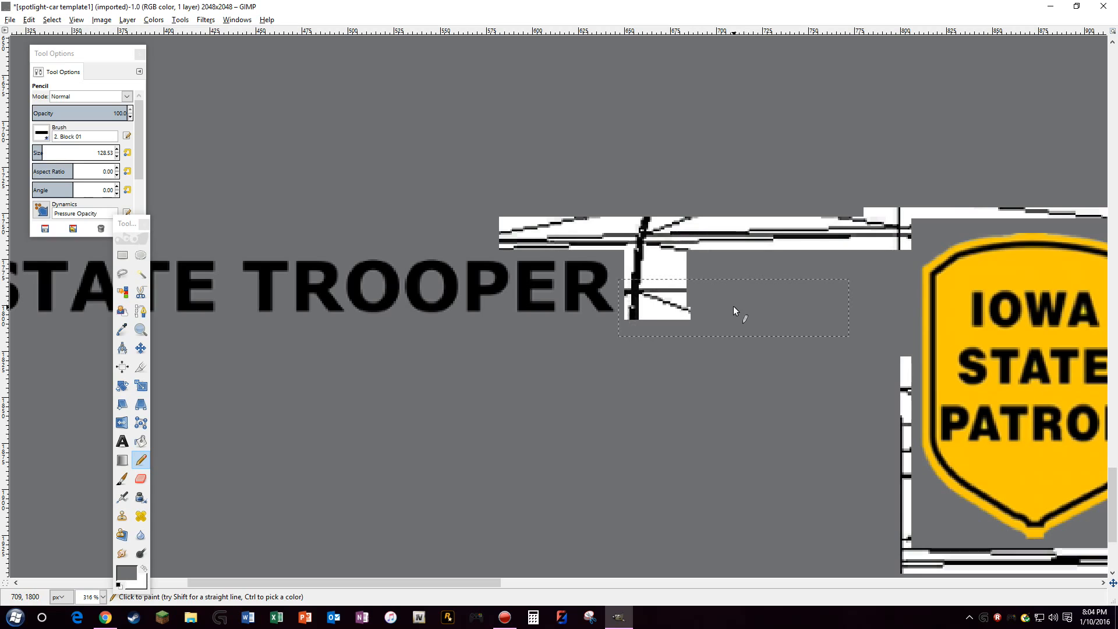
{"action": "left_click", "coordinate": [732, 305]}
{"action": "left_click", "coordinate": [732, 264]}
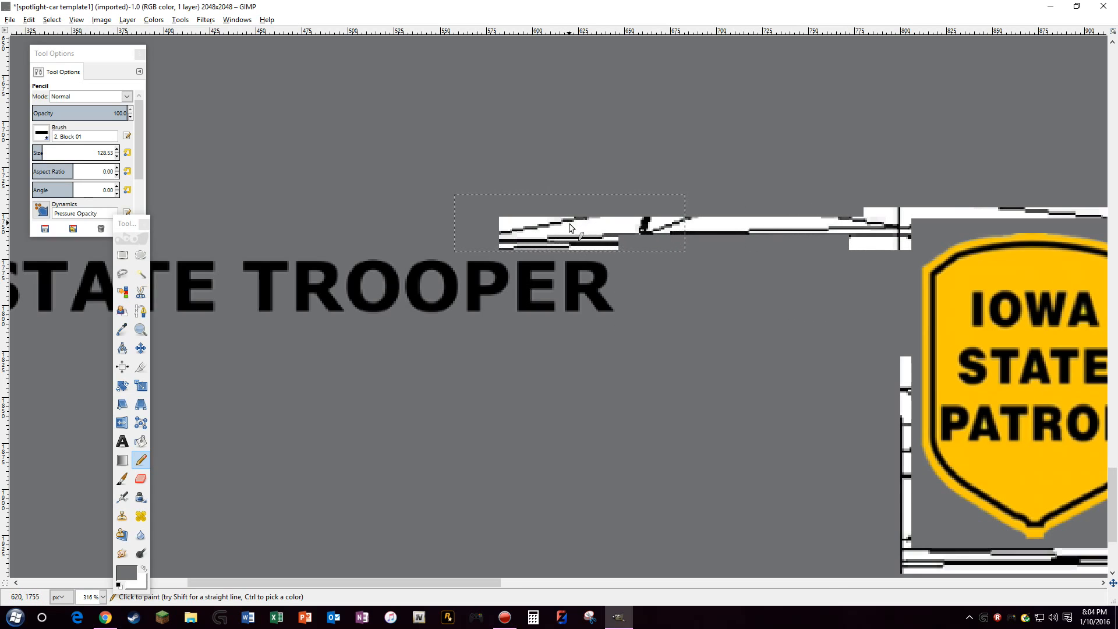
Paint grey over the remaining wireframe strip above the lower STATE TROOPER lettering, up to the shield's upper left corner
{"action": "left_click", "coordinate": [731, 224]}
{"action": "left_click", "coordinate": [809, 225]}
{"action": "left_click", "coordinate": [756, 218]}
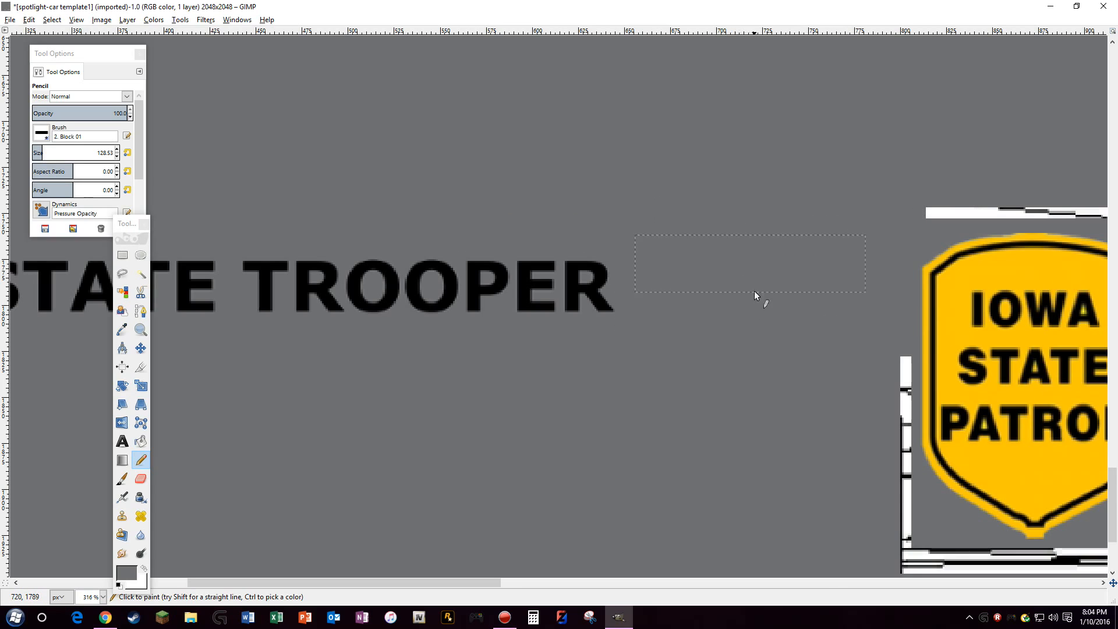
Paint grey down the narrow white column along the left side of the lower Iowa State Patrol shield
{"action": "scroll", "coordinate": [754, 291], "scroll_direction": "down", "scroll_amount": 3}
{"action": "left_click", "coordinate": [802, 180]}
{"action": "left_click", "coordinate": [802, 214]}
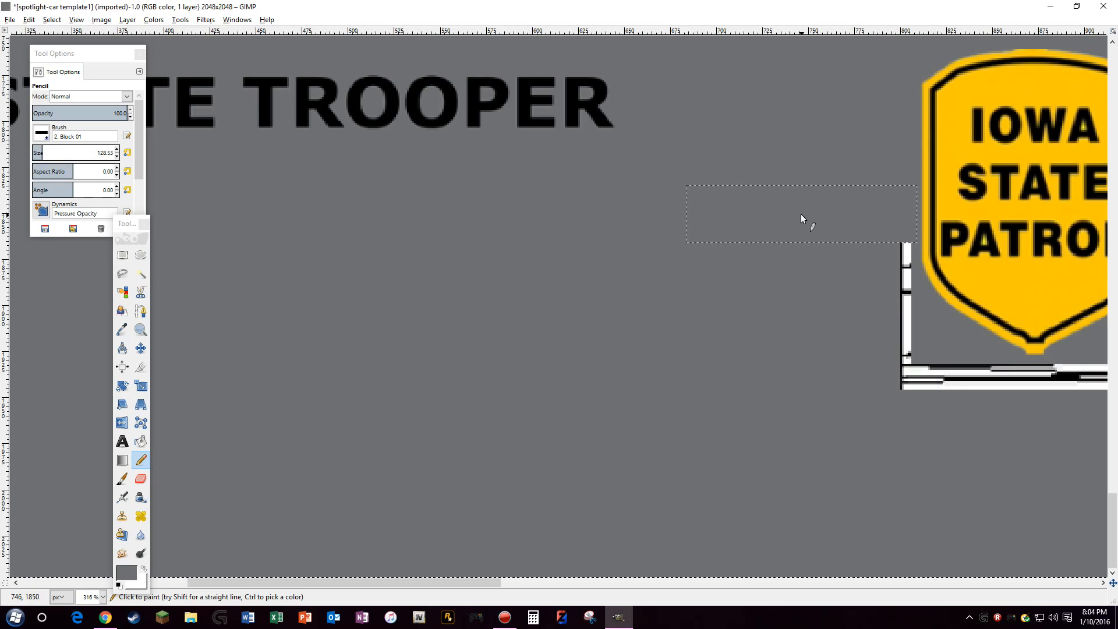
{"action": "left_click", "coordinate": [802, 262]}
{"action": "left_click", "coordinate": [808, 315]}
{"action": "left_click", "coordinate": [821, 368]}
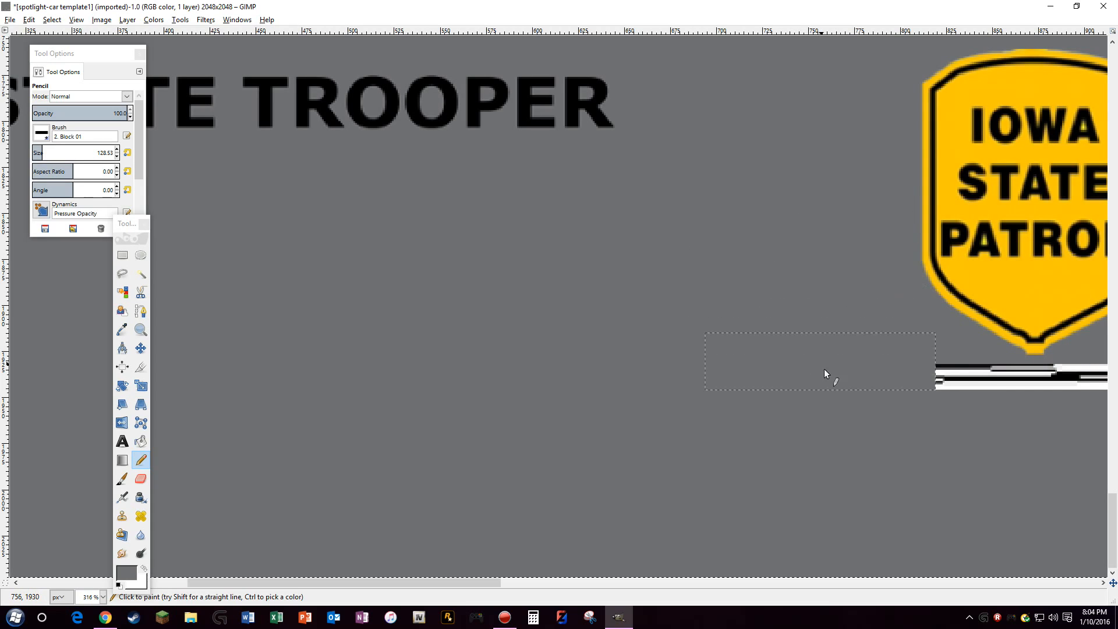
Paint grey over the wireframe strip beneath the lower Iowa State Patrol shield, including its right corner
{"action": "left_click", "coordinate": [863, 375]}
{"action": "left_click_drag", "start_coordinate": [371, 583], "coordinate": [516, 582]}
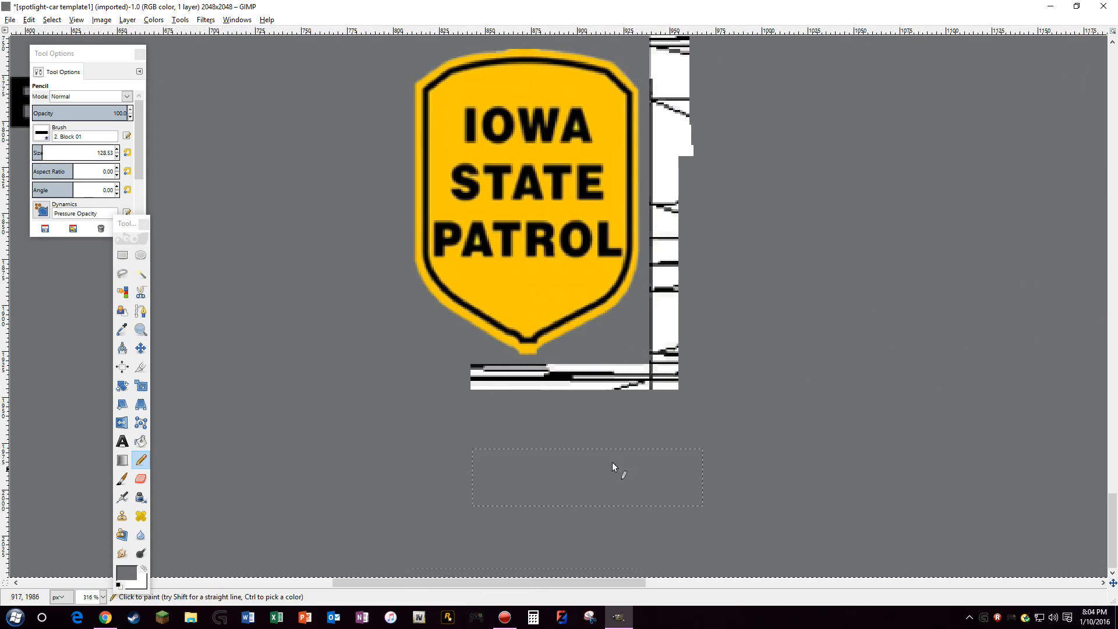
{"action": "left_click", "coordinate": [571, 393]}
{"action": "left_click", "coordinate": [732, 371]}
Paint grey over the white column right of the lower shield and the strip above it
{"action": "scroll", "coordinate": [743, 378], "scroll_direction": "up", "scroll_amount": 3}
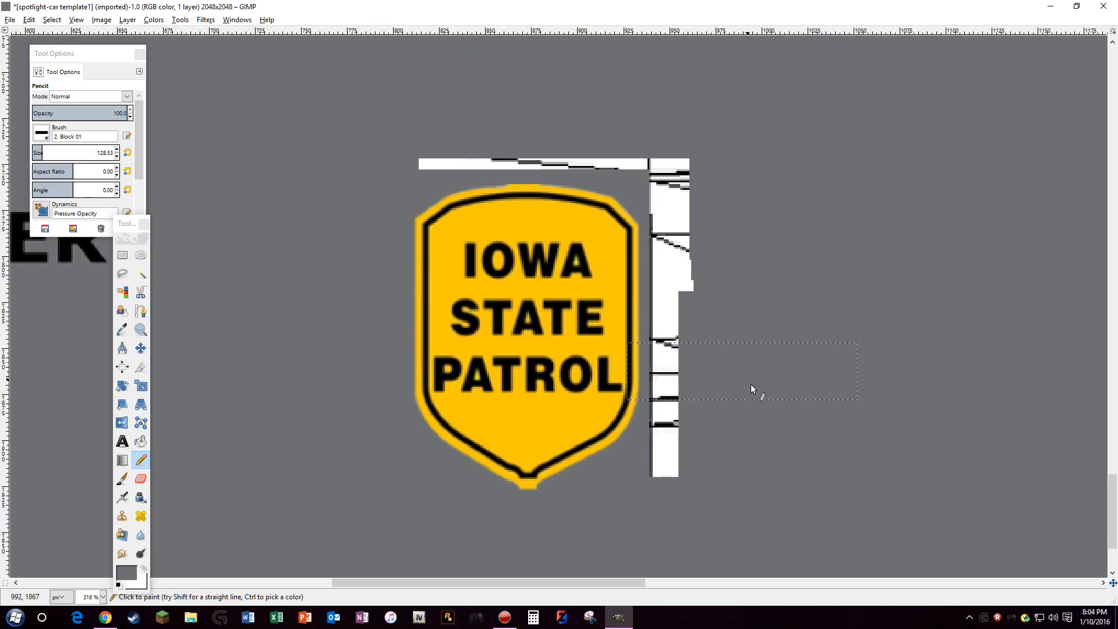
{"action": "mouse_move", "coordinate": [753, 469]}
{"action": "left_mouse_down"}
{"action": "mouse_move", "coordinate": [775, 410]}
{"action": "mouse_move", "coordinate": [770, 459]}
{"action": "left_mouse_up"}
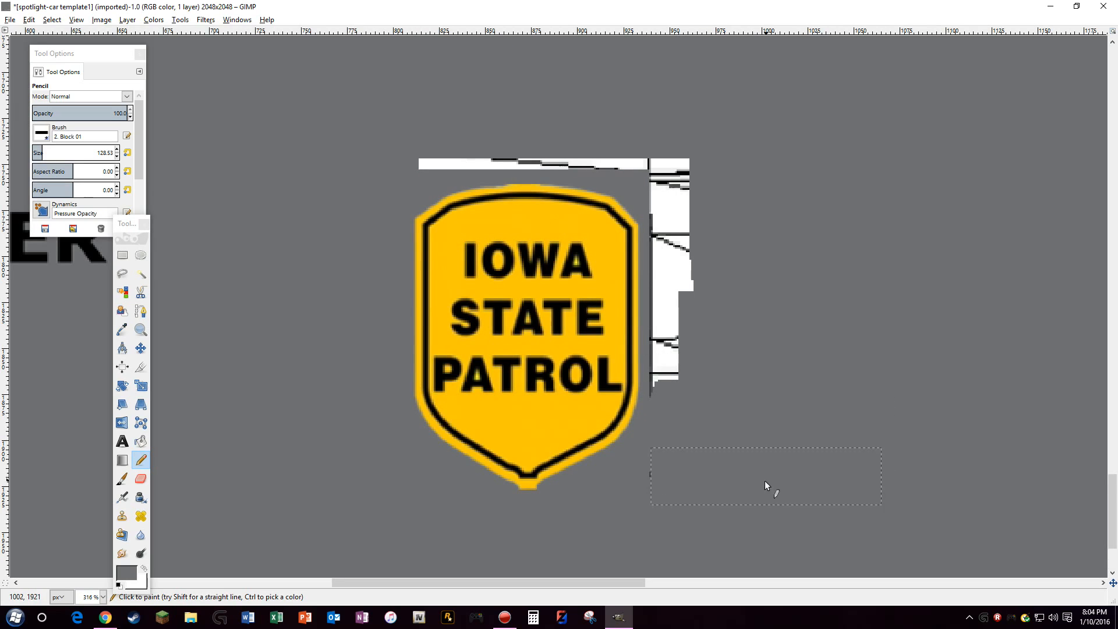
{"action": "mouse_move", "coordinate": [420, 158]}
{"action": "left_mouse_down"}
{"action": "mouse_move", "coordinate": [660, 153]}
{"action": "mouse_move", "coordinate": [741, 180]}
{"action": "mouse_move", "coordinate": [748, 194]}
{"action": "mouse_move", "coordinate": [697, 135]}
{"action": "mouse_move", "coordinate": [772, 197]}
{"action": "mouse_move", "coordinate": [767, 331]}
{"action": "mouse_move", "coordinate": [759, 312]}
{"action": "mouse_move", "coordinate": [769, 372]}
{"action": "left_mouse_up"}
{"action": "key", "text": "ctrl+z"}
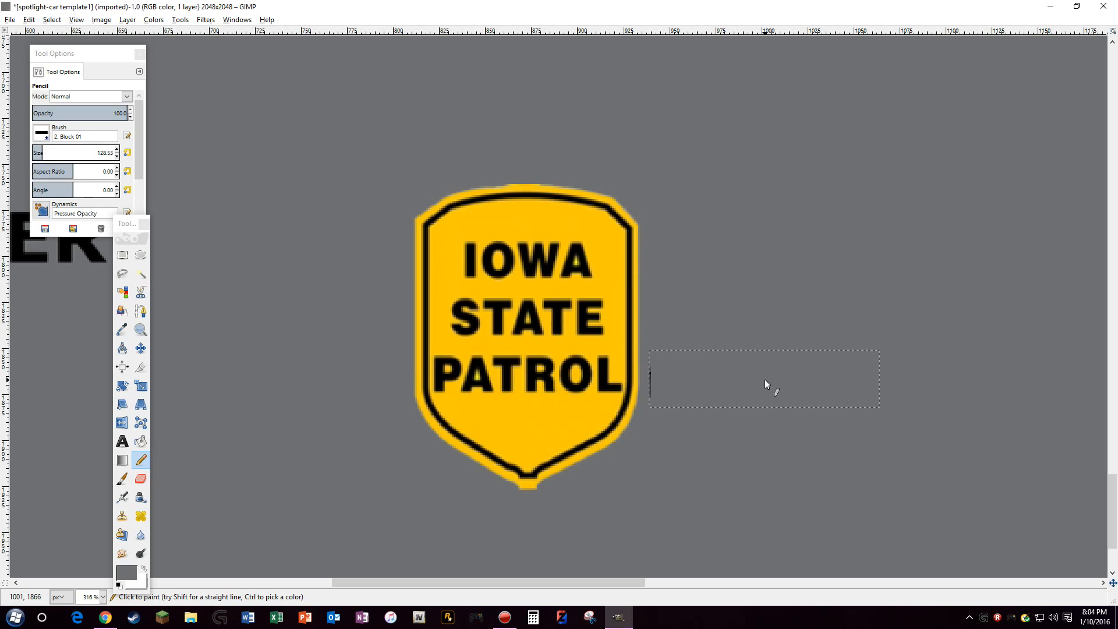
{"action": "left_click", "coordinate": [763, 379]}
Paint grey over the wireframe at the left end of the lower STATE PATROL lettering and the start of the strip above
{"action": "mouse_move", "coordinate": [544, 581]}
{"action": "left_mouse_down"}
{"action": "mouse_move", "coordinate": [795, 552]}
{"action": "mouse_move", "coordinate": [825, 536]}
{"action": "left_mouse_up"}
{"action": "scroll", "coordinate": [762, 407], "scroll_direction": "up", "scroll_amount": 2}
{"action": "mouse_move", "coordinate": [671, 322]}
{"action": "left_mouse_down"}
{"action": "mouse_move", "coordinate": [650, 346]}
{"action": "mouse_move", "coordinate": [653, 376]}
{"action": "left_mouse_up"}
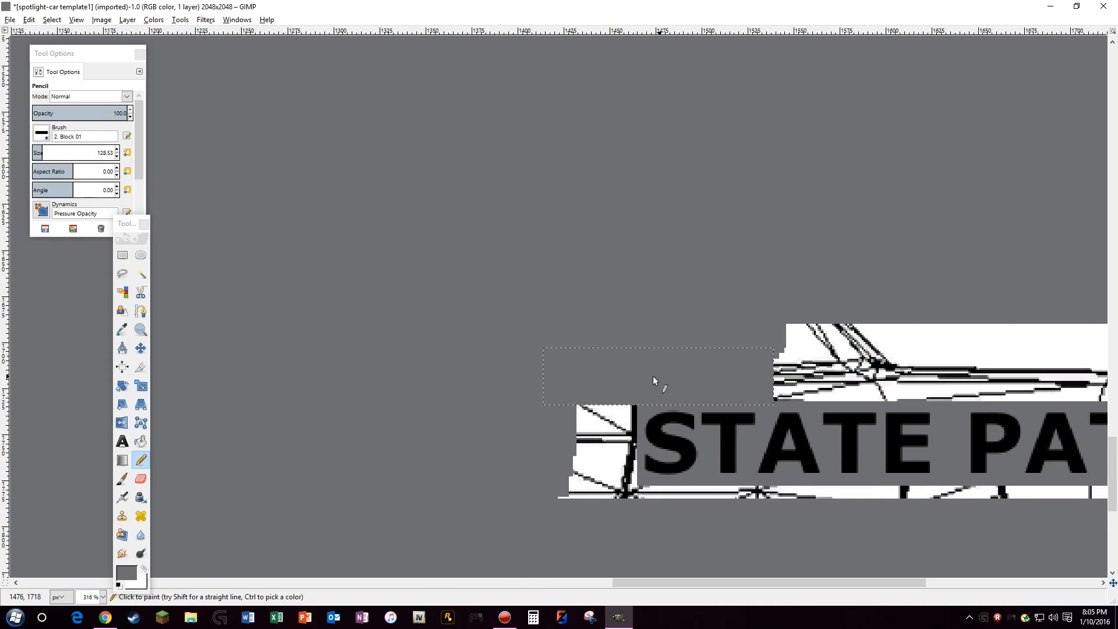
{"action": "mouse_move", "coordinate": [532, 410]}
{"action": "left_mouse_down"}
{"action": "mouse_move", "coordinate": [518, 413]}
{"action": "mouse_move", "coordinate": [522, 490]}
{"action": "left_mouse_up"}
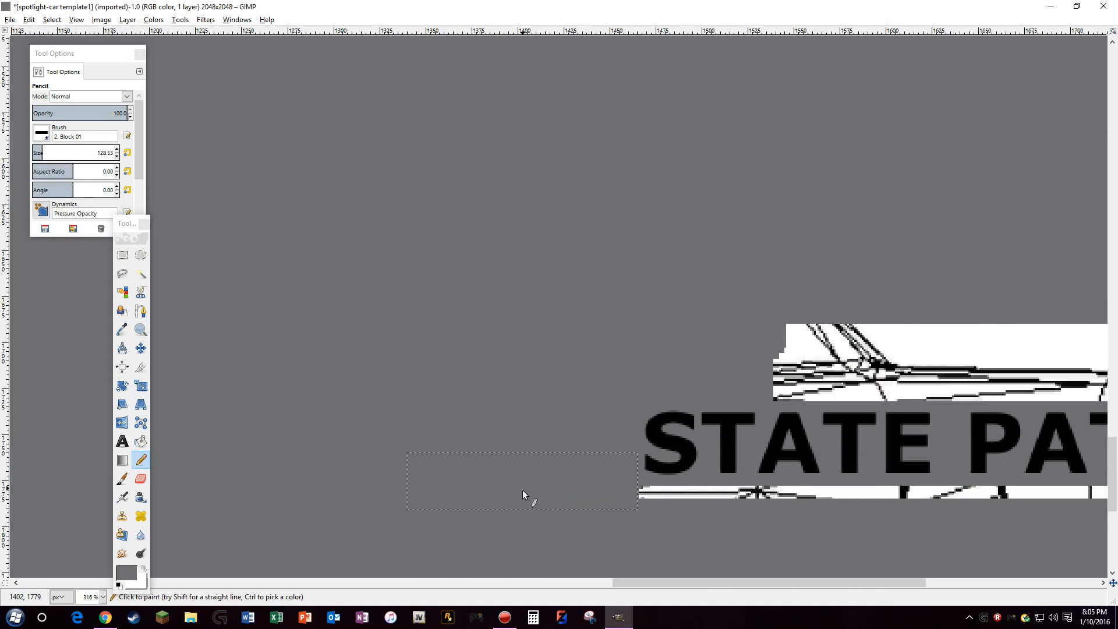
Paint grey over the rest of the strip above the lower STATE PATROL lettering and most of the wireframe at its right end
{"action": "left_click_drag", "start_coordinate": [624, 579], "coordinate": [727, 518]}
{"action": "mouse_move", "coordinate": [443, 232]}
{"action": "left_mouse_down"}
{"action": "mouse_move", "coordinate": [502, 377]}
{"action": "mouse_move", "coordinate": [633, 330]}
{"action": "mouse_move", "coordinate": [728, 378]}
{"action": "mouse_move", "coordinate": [769, 342]}
{"action": "mouse_move", "coordinate": [833, 312]}
{"action": "mouse_move", "coordinate": [927, 373]}
{"action": "mouse_move", "coordinate": [966, 328]}
{"action": "mouse_move", "coordinate": [897, 373]}
{"action": "left_mouse_up"}
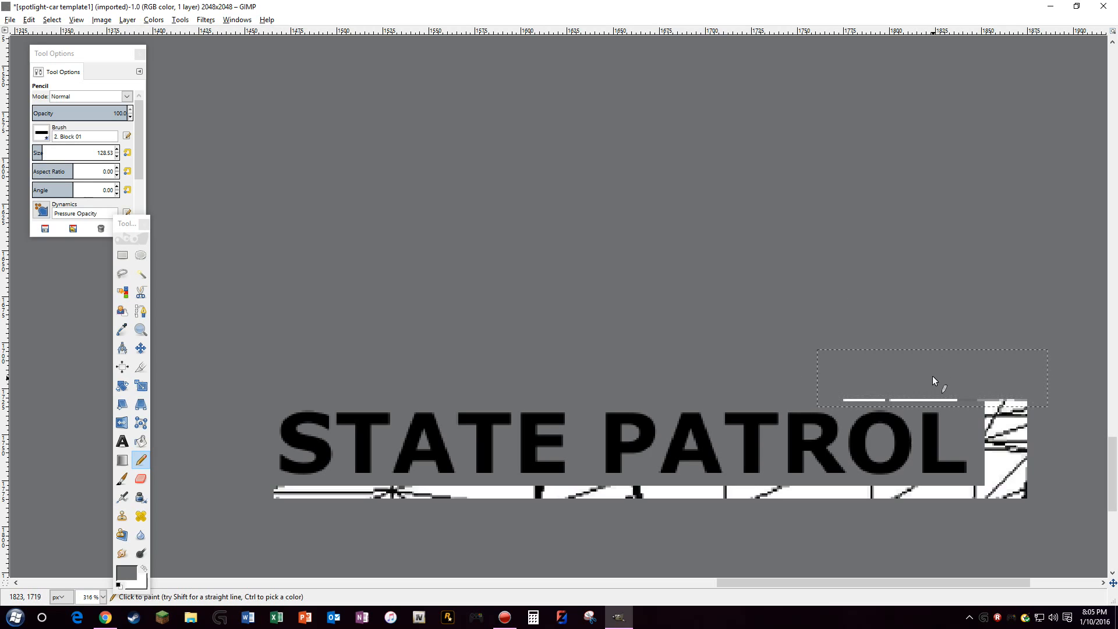
{"action": "left_click_drag", "start_coordinate": [1078, 424], "coordinate": [1090, 452]}
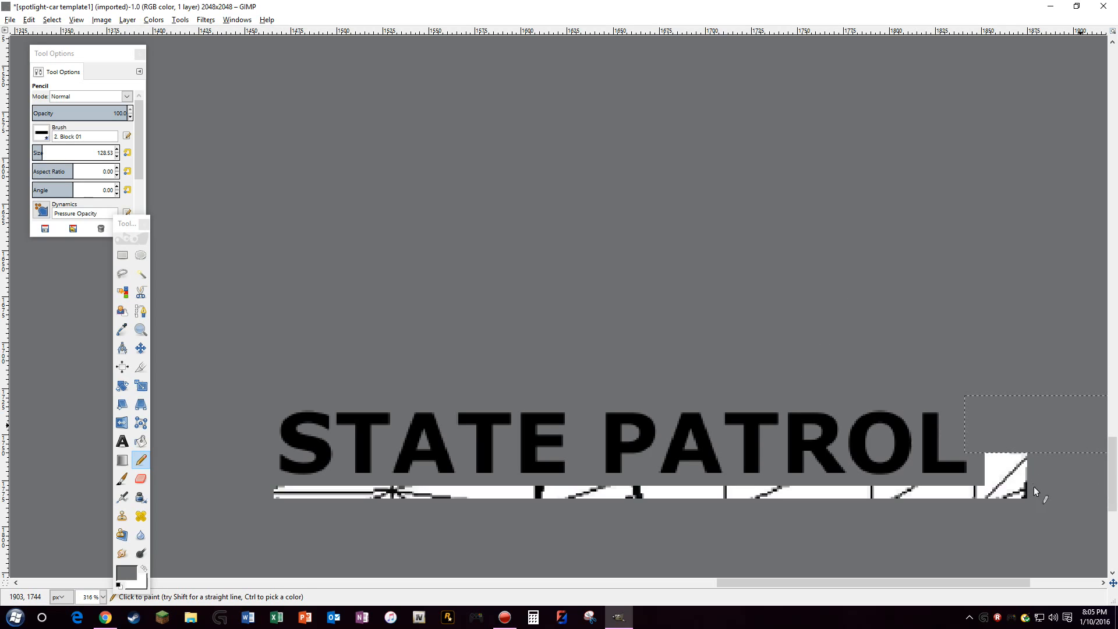
{"action": "left_click_drag", "start_coordinate": [945, 553], "coordinate": [948, 512]}
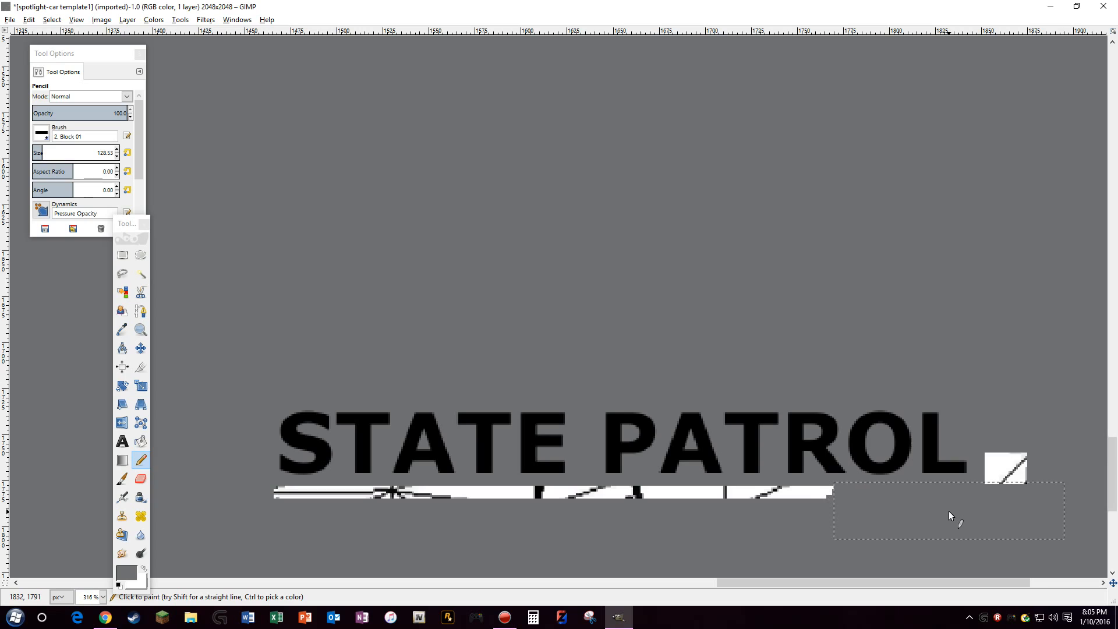
Paint grey over the last white patch right of the lower STATE PATROL lettering and the remaining strip beneath it
{"action": "mouse_move", "coordinate": [782, 580]}
{"action": "left_mouse_down"}
{"action": "mouse_move", "coordinate": [815, 580]}
{"action": "mouse_move", "coordinate": [738, 580]}
{"action": "left_mouse_up"}
{"action": "left_click", "coordinate": [868, 471]}
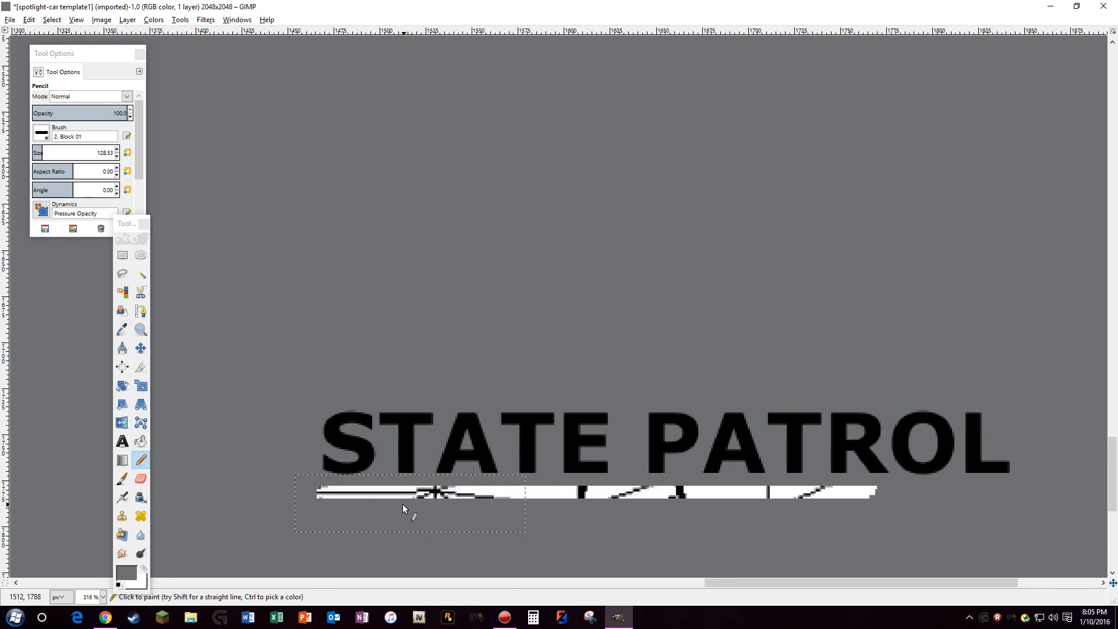
{"action": "left_click_drag", "start_coordinate": [402, 504], "coordinate": [543, 509]}
{"action": "left_click_drag", "start_coordinate": [699, 514], "coordinate": [798, 514]}
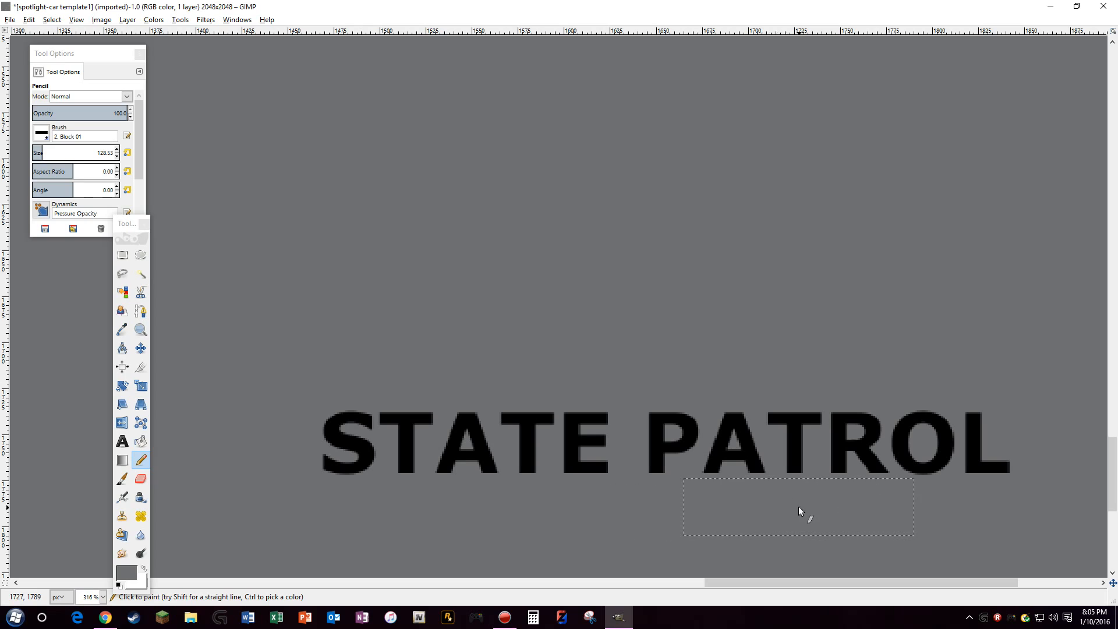
Examine the whole livery, including the lettering, shields and plates, for any wireframe left unpainted
{"action": "left_click", "coordinate": [140, 329]}
{"action": "left_click", "coordinate": [307, 288]}
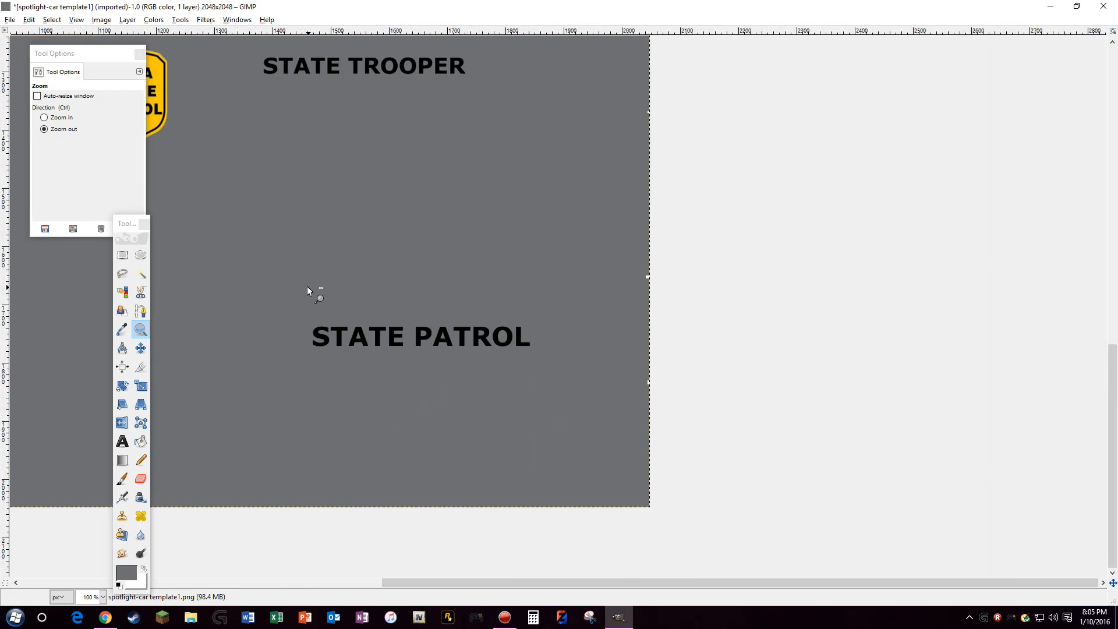
{"action": "left_click", "coordinate": [308, 288]}
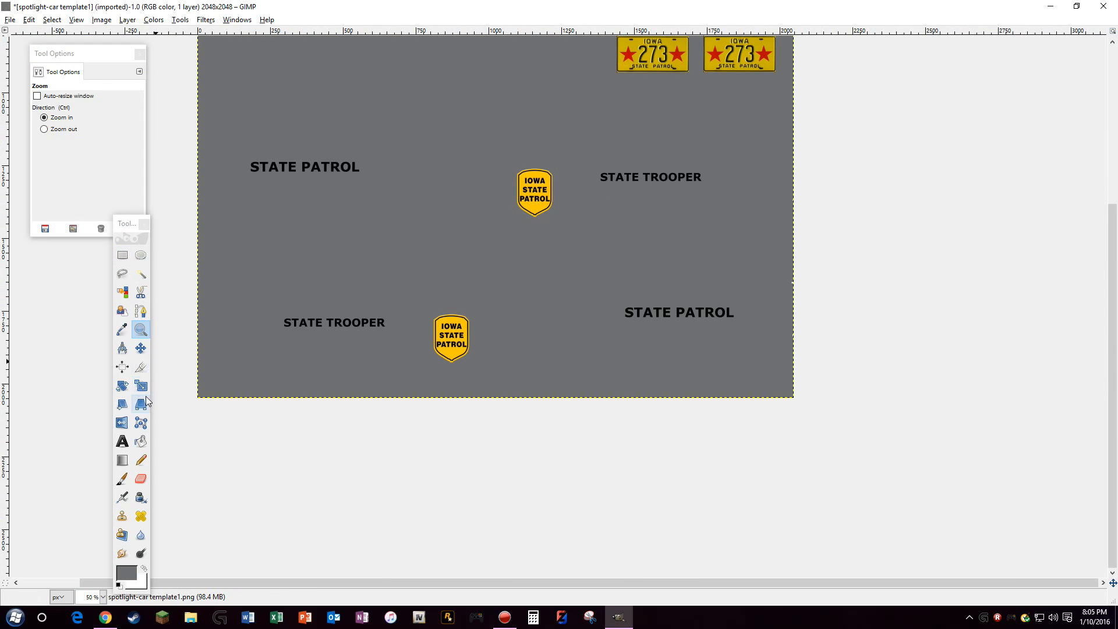
{"action": "left_click", "coordinate": [142, 460]}
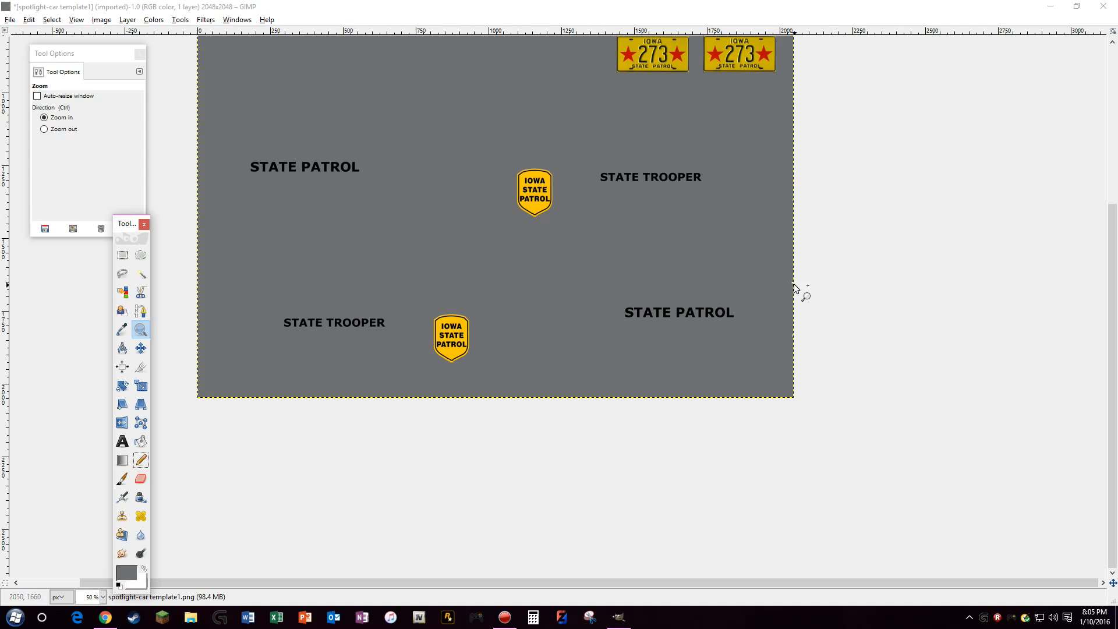
{"action": "left_click", "coordinate": [796, 288]}
{"action": "left_click", "coordinate": [141, 460]}
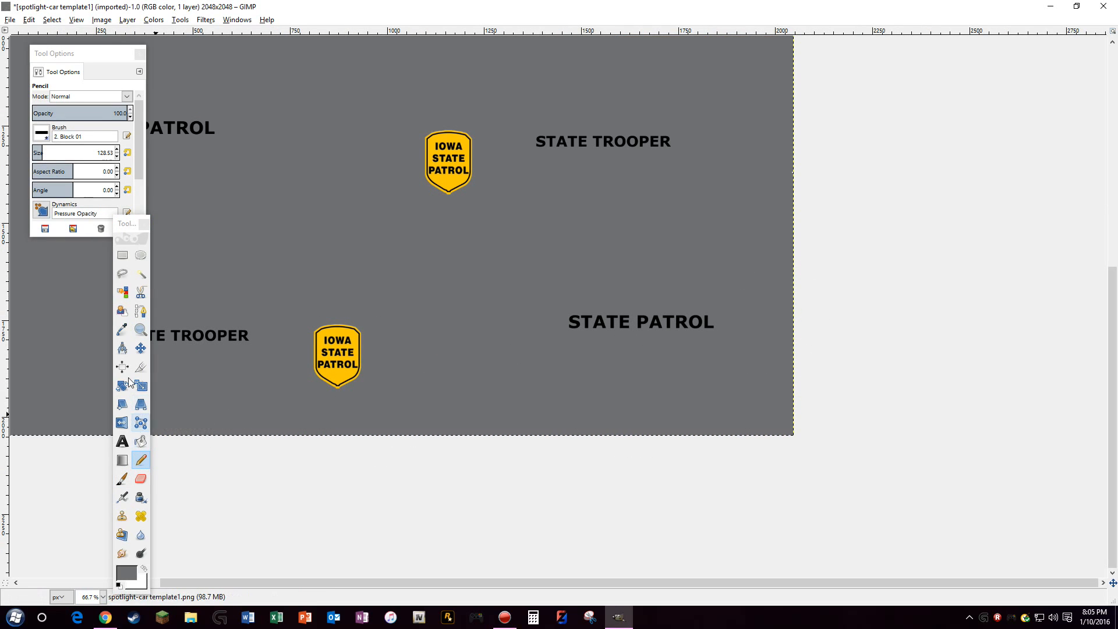
{"action": "left_click", "coordinate": [140, 329]}
{"action": "left_click", "coordinate": [351, 278], "text": "ctrl"}
{"action": "left_click", "coordinate": [351, 279], "text": "ctrl"}
{"action": "left_click", "coordinate": [351, 278], "text": "ctrl"}
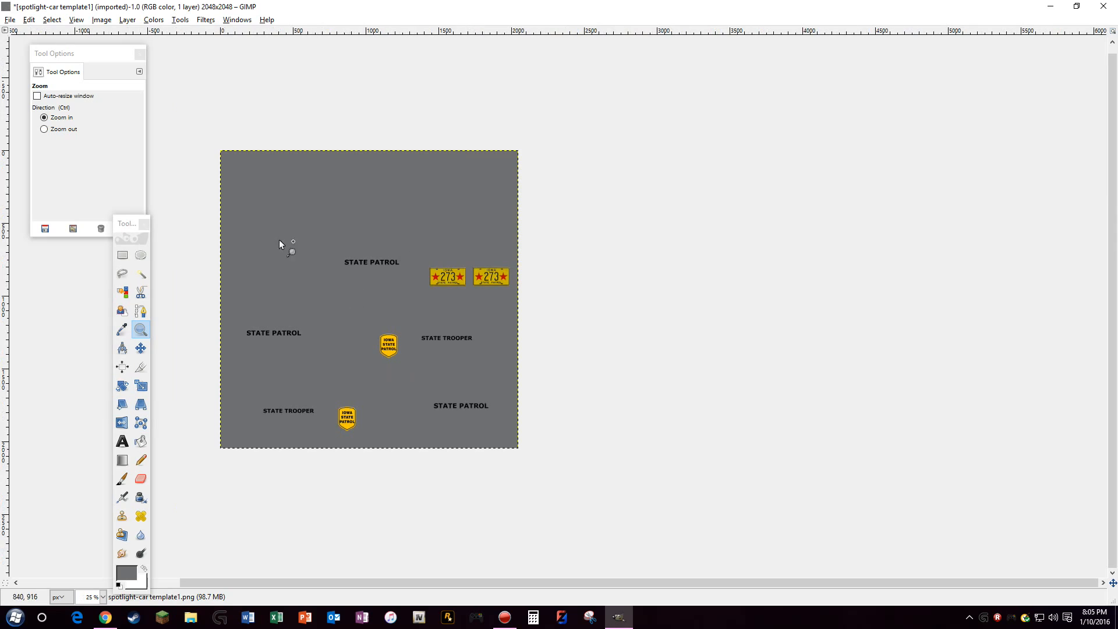
{"action": "left_click", "coordinate": [369, 198]}
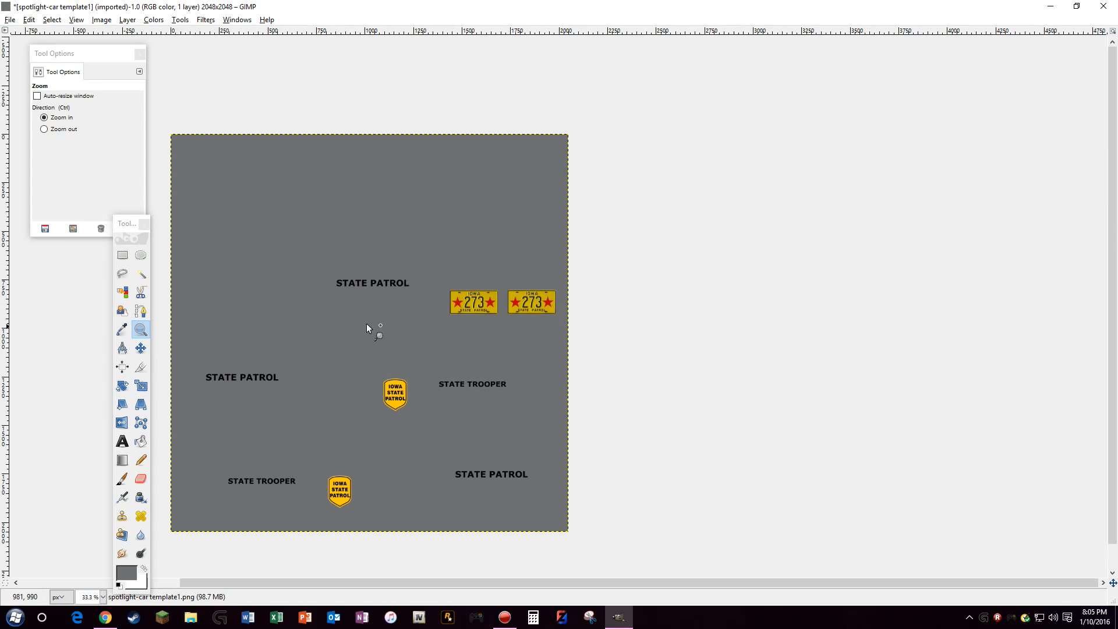
{"action": "left_click_drag", "start_coordinate": [124, 223], "coordinate": [781, 101]}
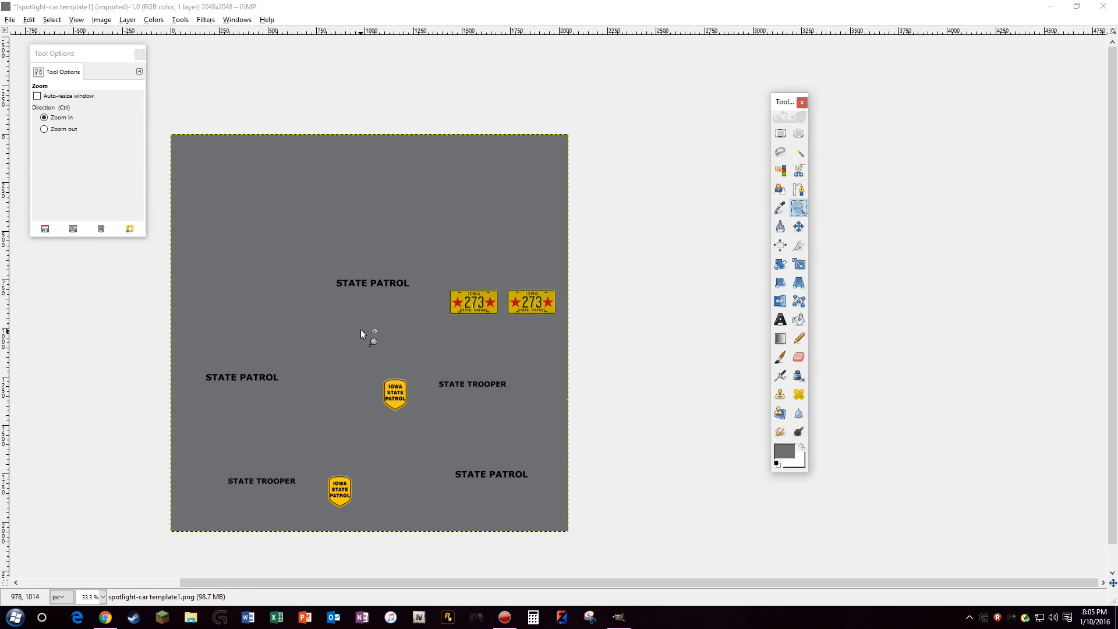
{"action": "left_click", "coordinate": [278, 351]}
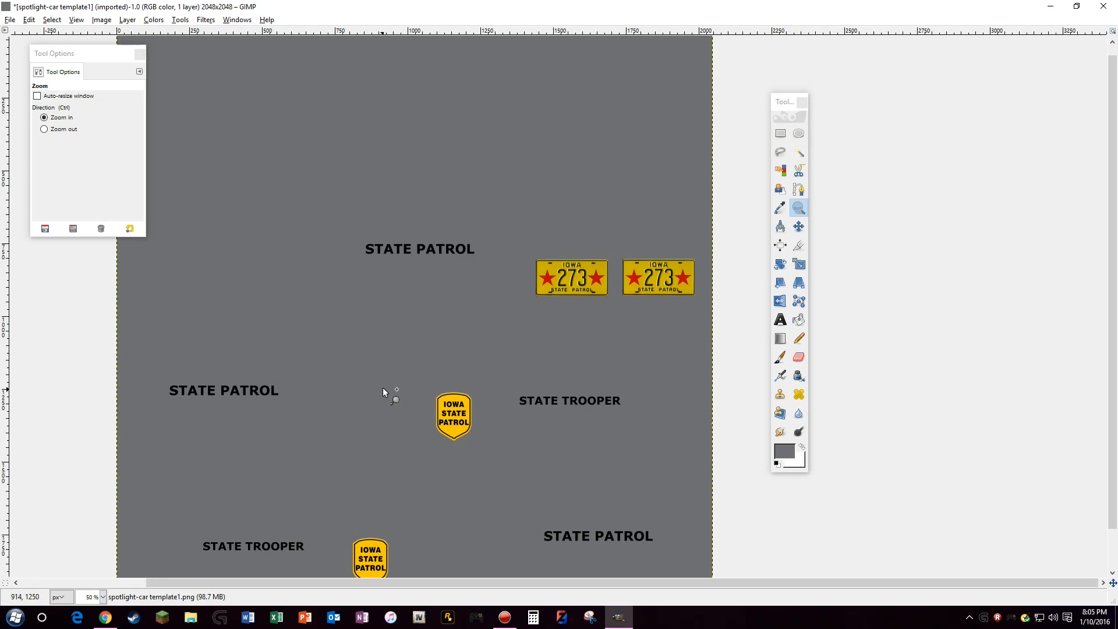
{"action": "scroll", "coordinate": [382, 386], "scroll_direction": "down", "scroll_amount": 4}
{"action": "scroll", "coordinate": [390, 349], "scroll_direction": "up", "scroll_amount": 5}
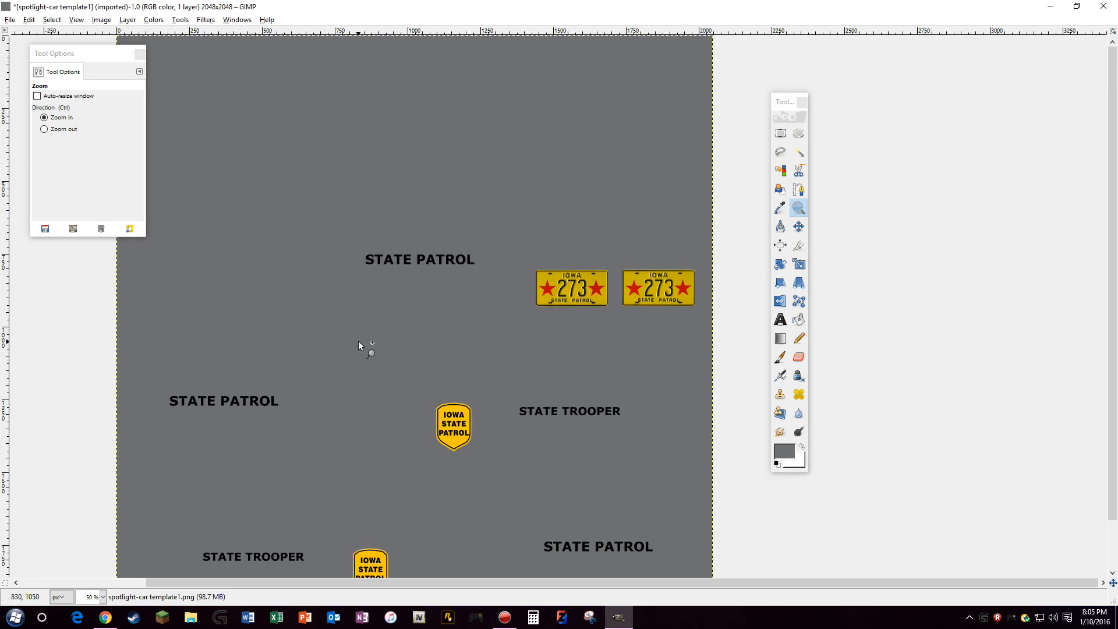
Export the livery to the Desktop as a PNG image with the default options, replacing spotlight-car template1.png
{"action": "left_click", "coordinate": [10, 21]}
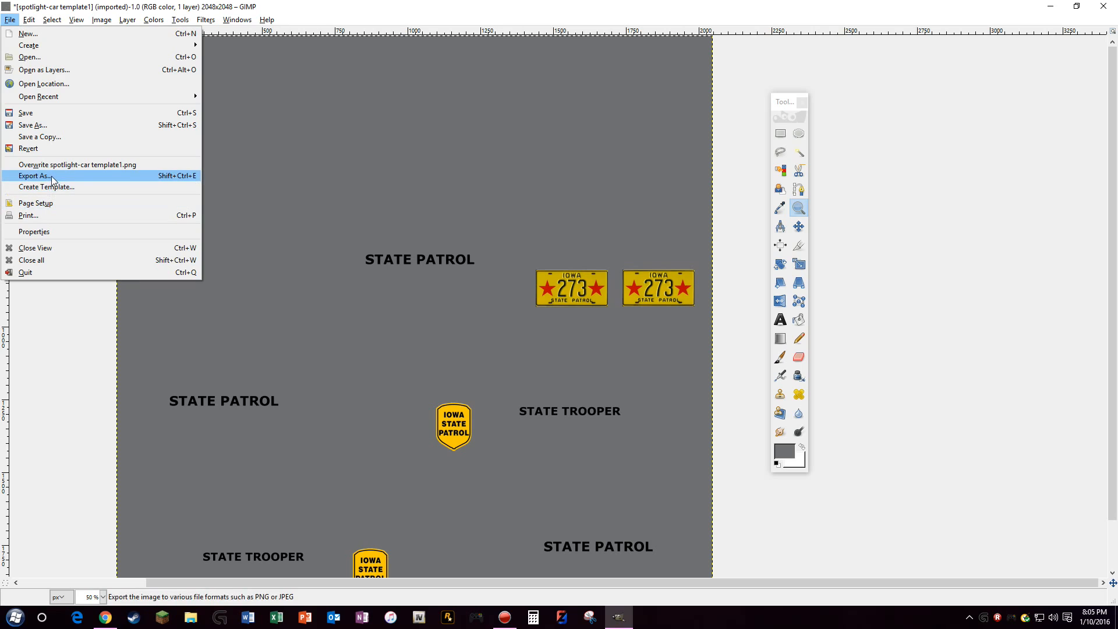
{"action": "left_click", "coordinate": [57, 177]}
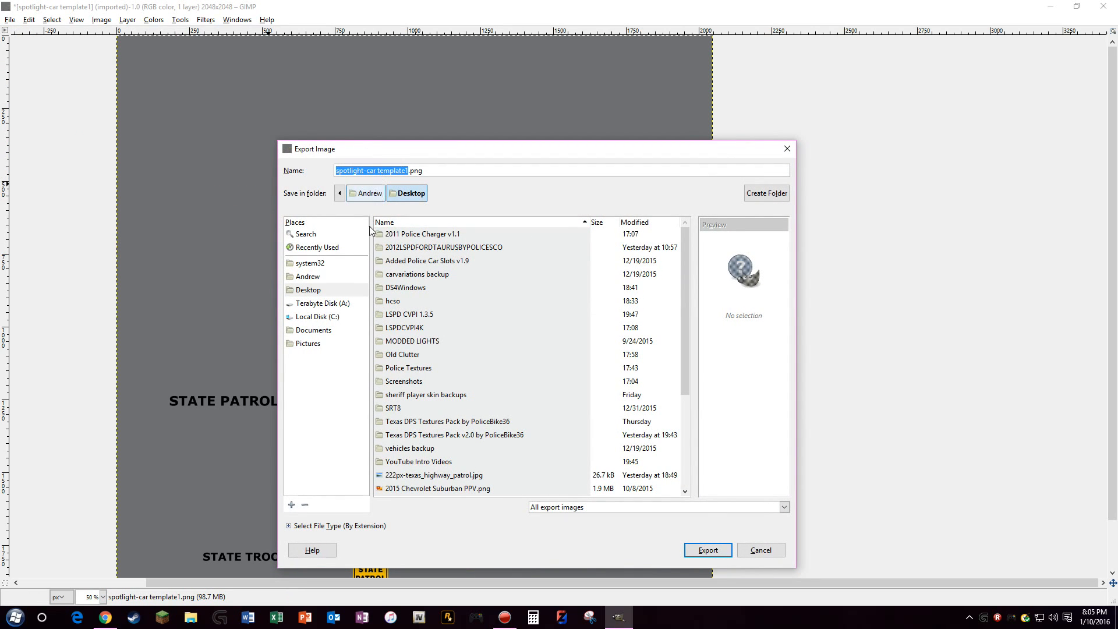
{"action": "left_click_drag", "start_coordinate": [424, 172], "coordinate": [415, 171]}
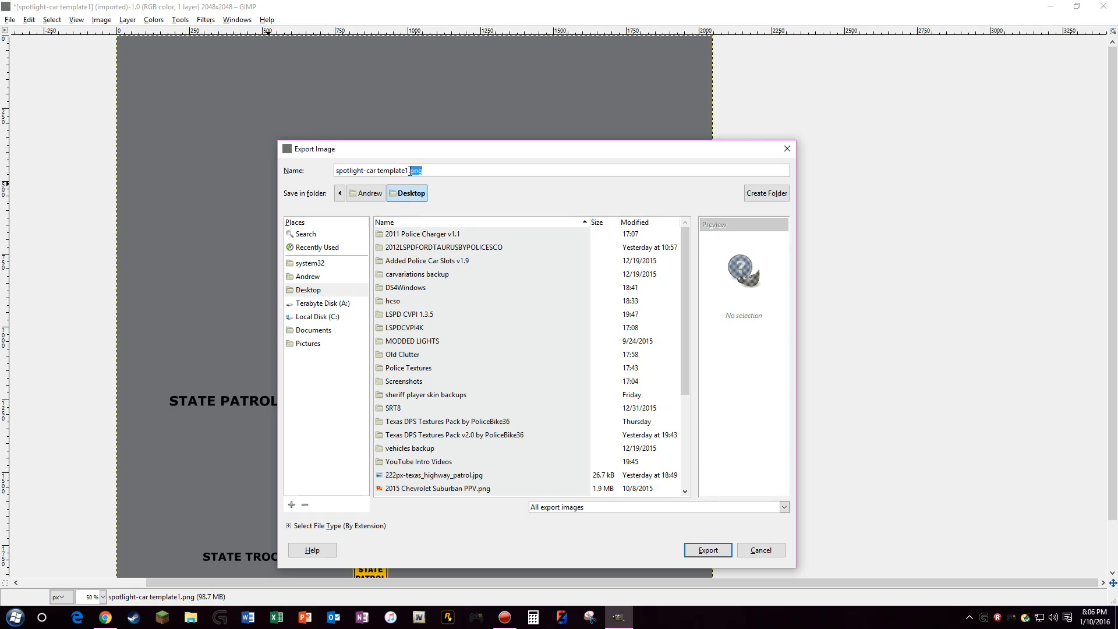
{"action": "left_click", "coordinate": [290, 527]}
{"action": "scroll", "coordinate": [349, 480], "scroll_direction": "down", "scroll_amount": 5}
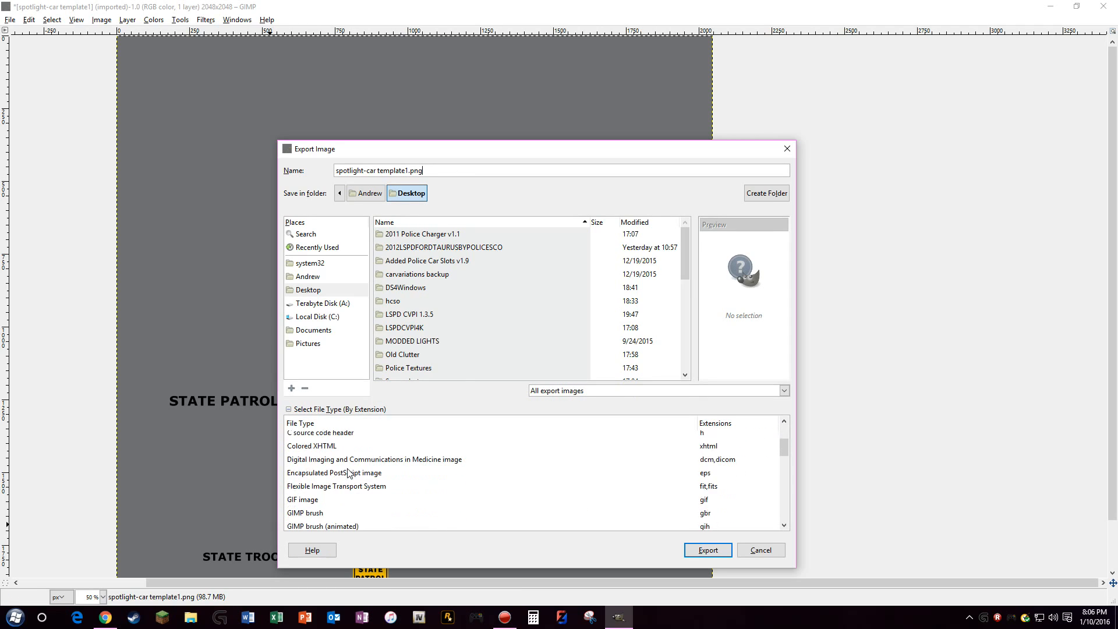
{"action": "scroll", "coordinate": [369, 486], "scroll_direction": "down", "scroll_amount": 6}
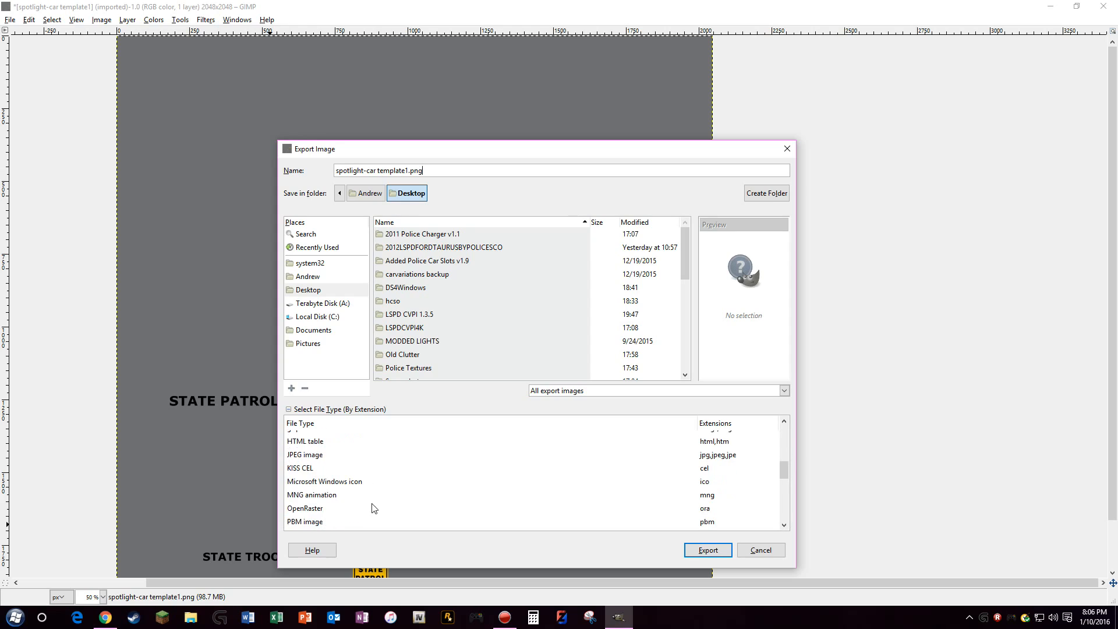
{"action": "left_click", "coordinate": [309, 455]}
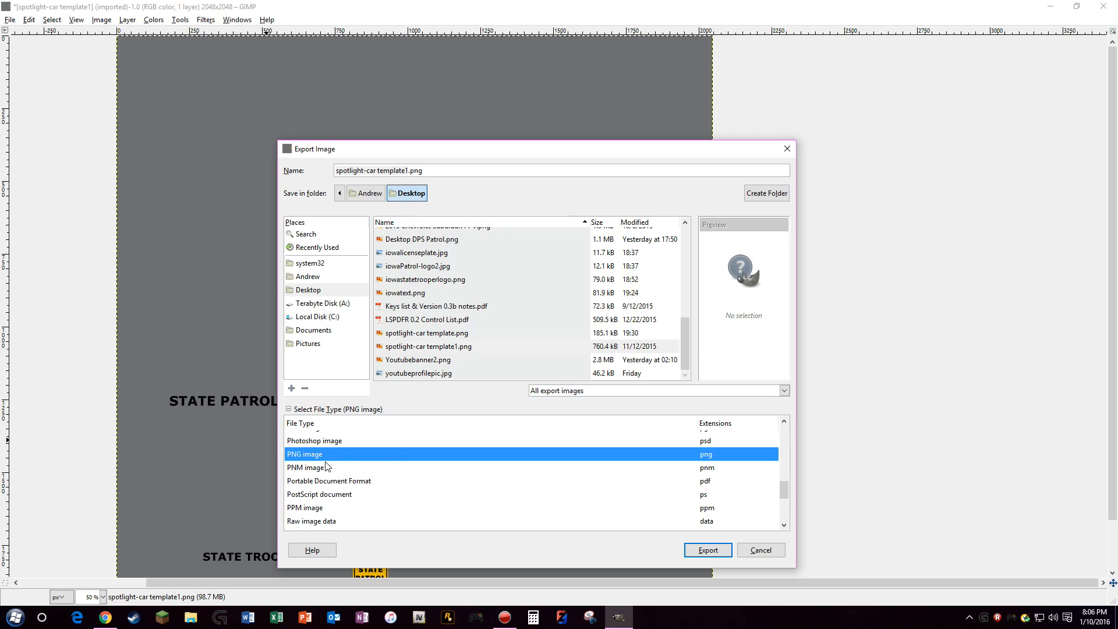
{"action": "left_click", "coordinate": [711, 553]}
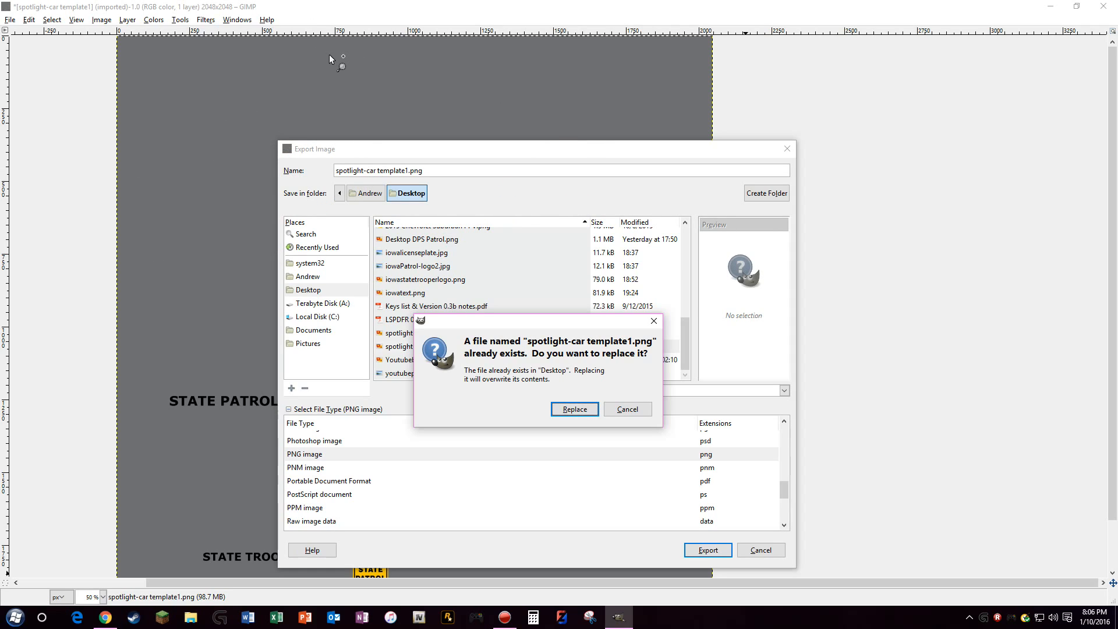
{"action": "left_click", "coordinate": [591, 410]}
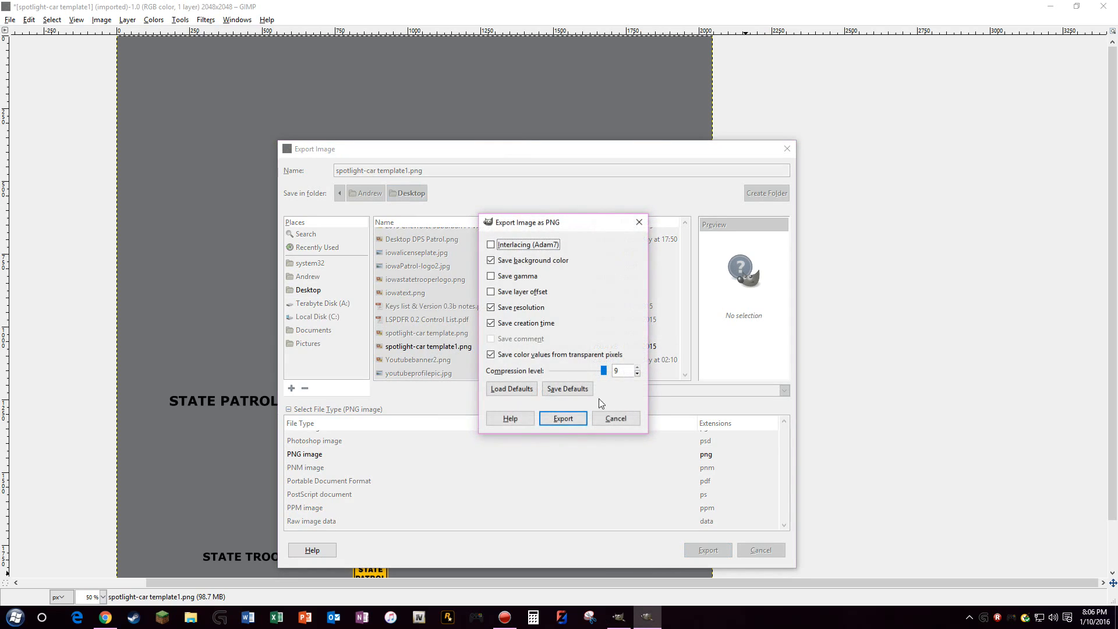
{"action": "left_click", "coordinate": [565, 416]}
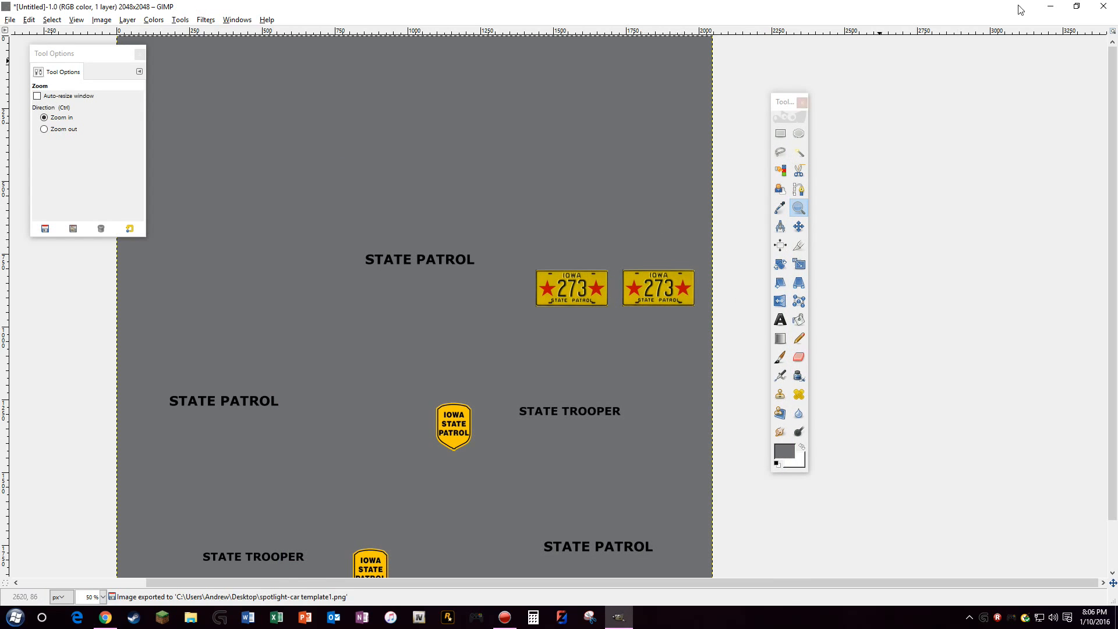
Close the livery image, discarding its unsaved changes, and quit GIMP
{"action": "left_click", "coordinate": [1103, 6]}
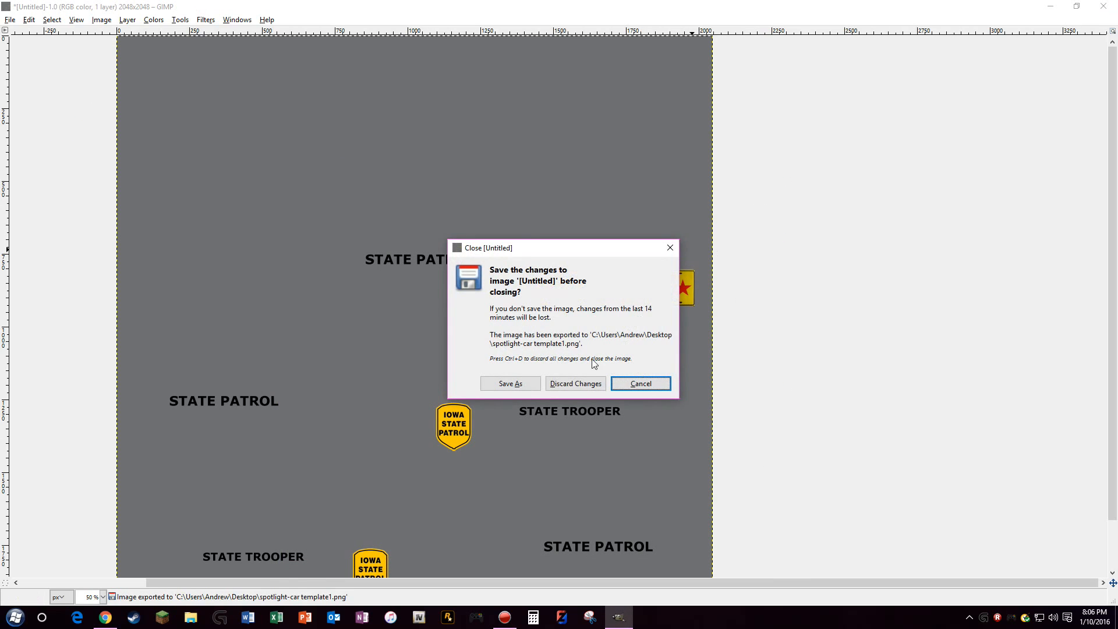
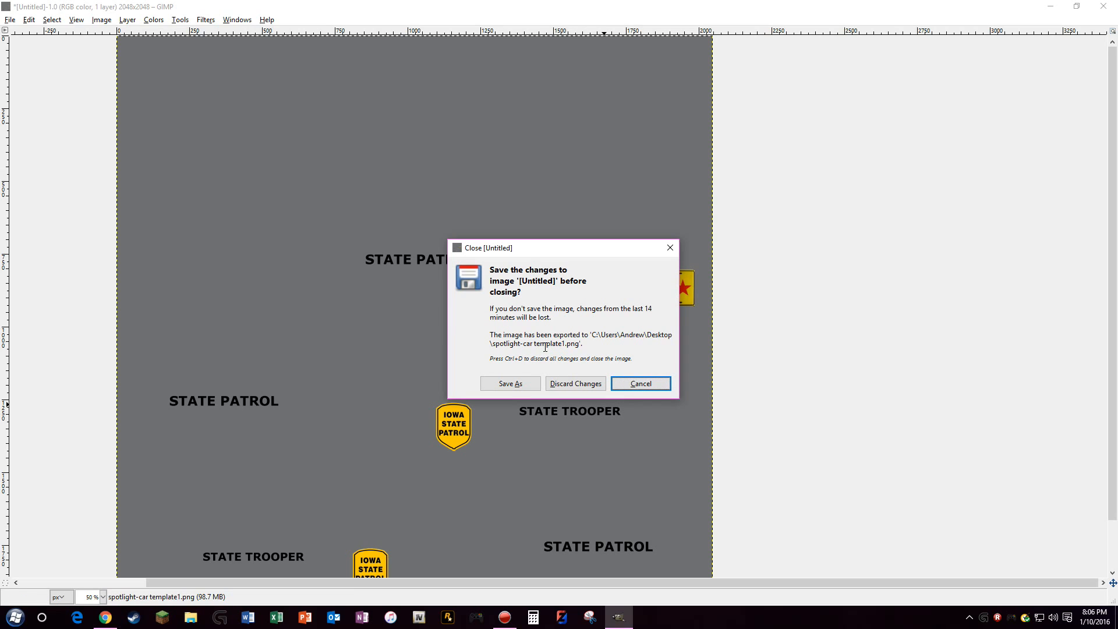
{"action": "left_click", "coordinate": [562, 383]}
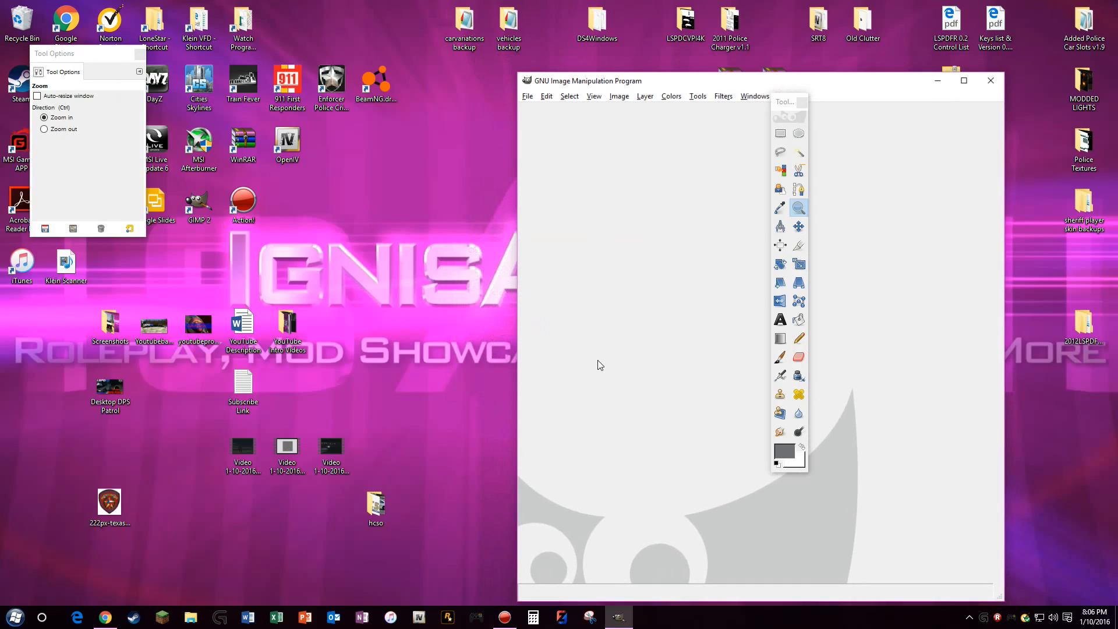
{"action": "left_click", "coordinate": [991, 81]}
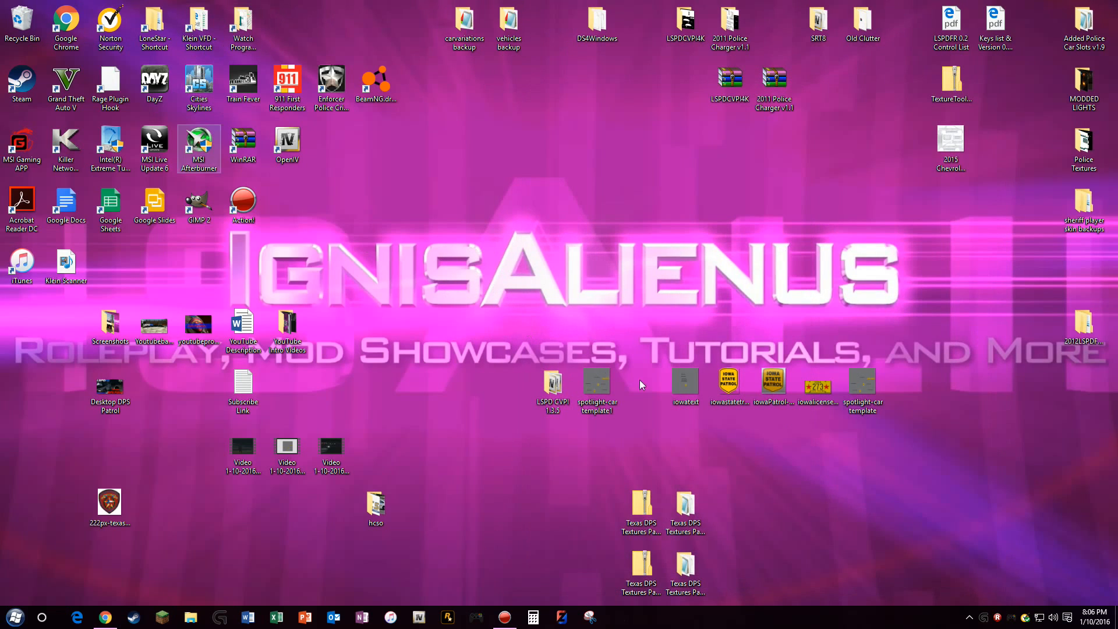
View the exported spotlight-car template1.png from the desktop in Photos and close the viewer
{"action": "double_click", "coordinate": [609, 386]}
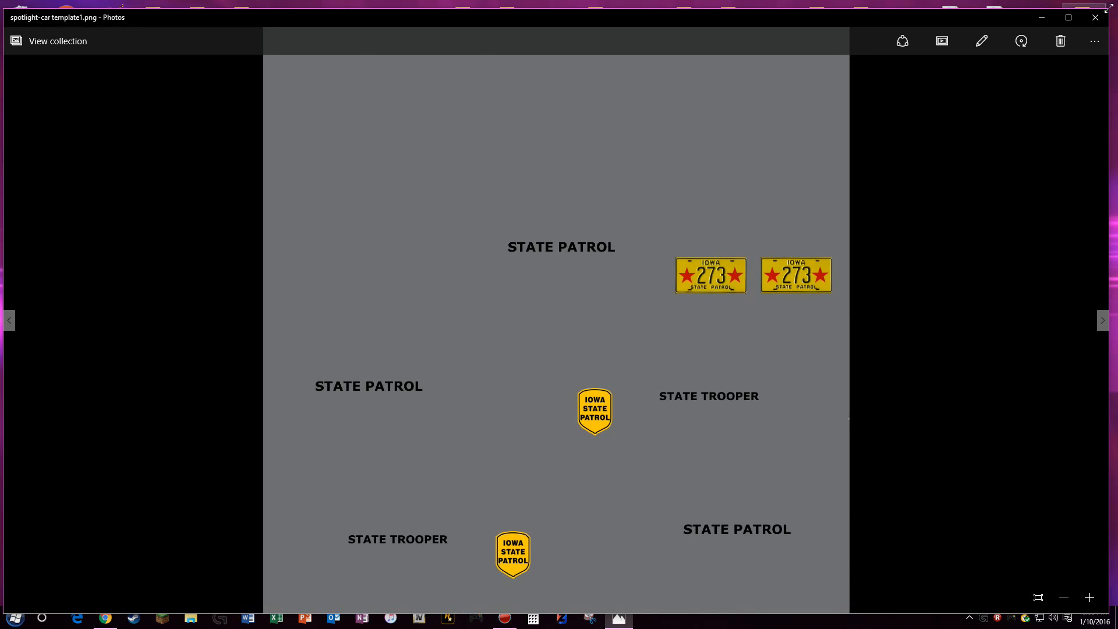
{"action": "left_click", "coordinate": [1091, 20]}
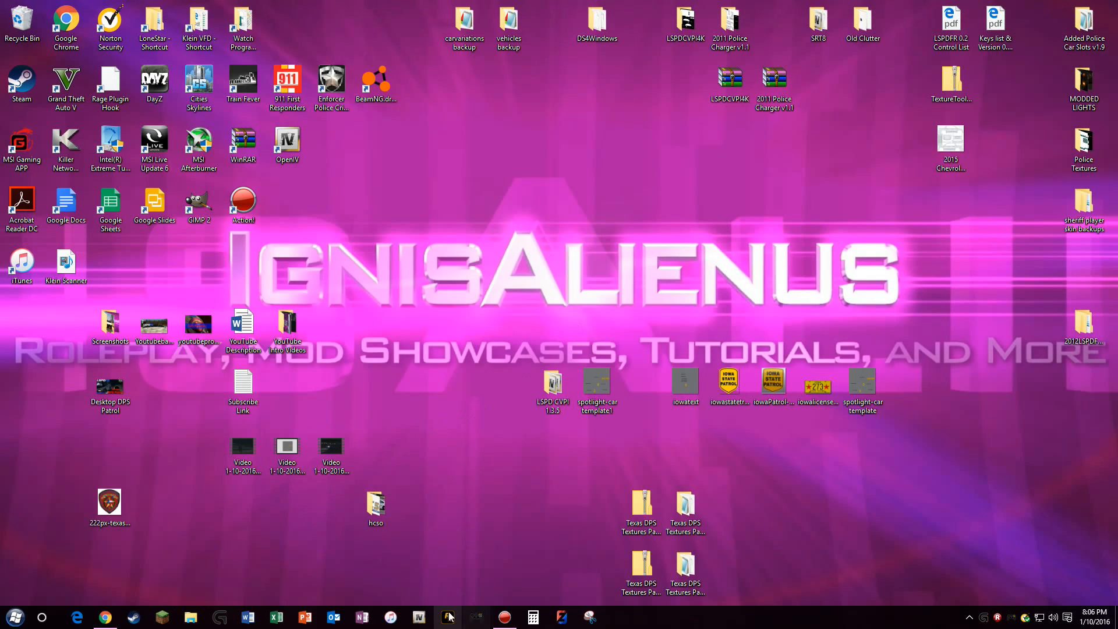
Start OpenIV for GTA V and open the mods folder
{"action": "left_click", "coordinate": [419, 616]}
{"action": "left_click", "coordinate": [474, 347]}
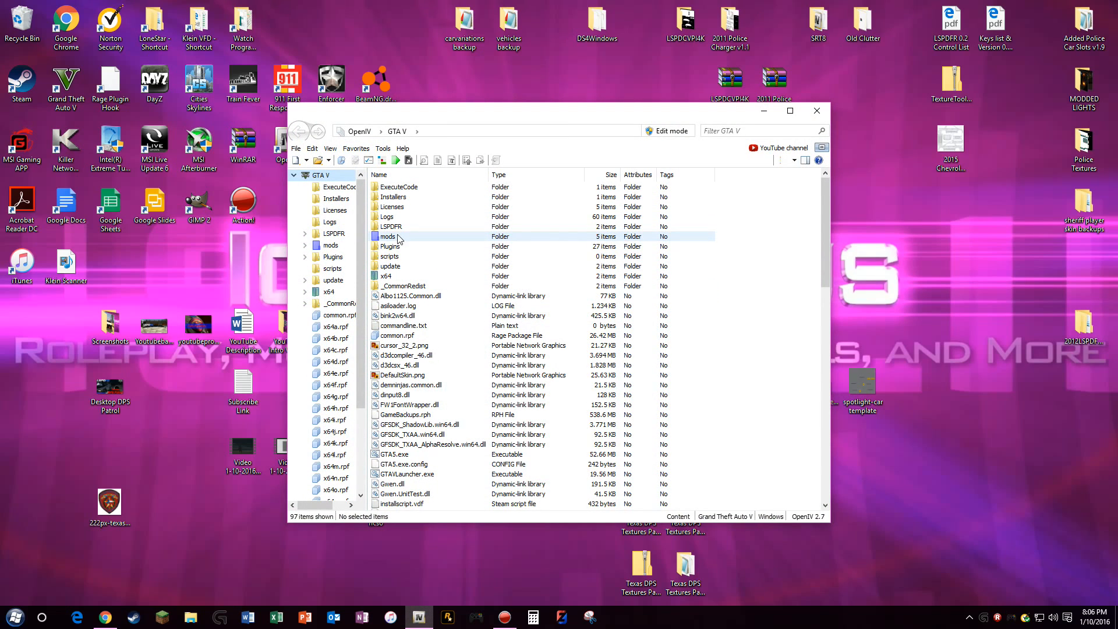
{"action": "double_click", "coordinate": [401, 238]}
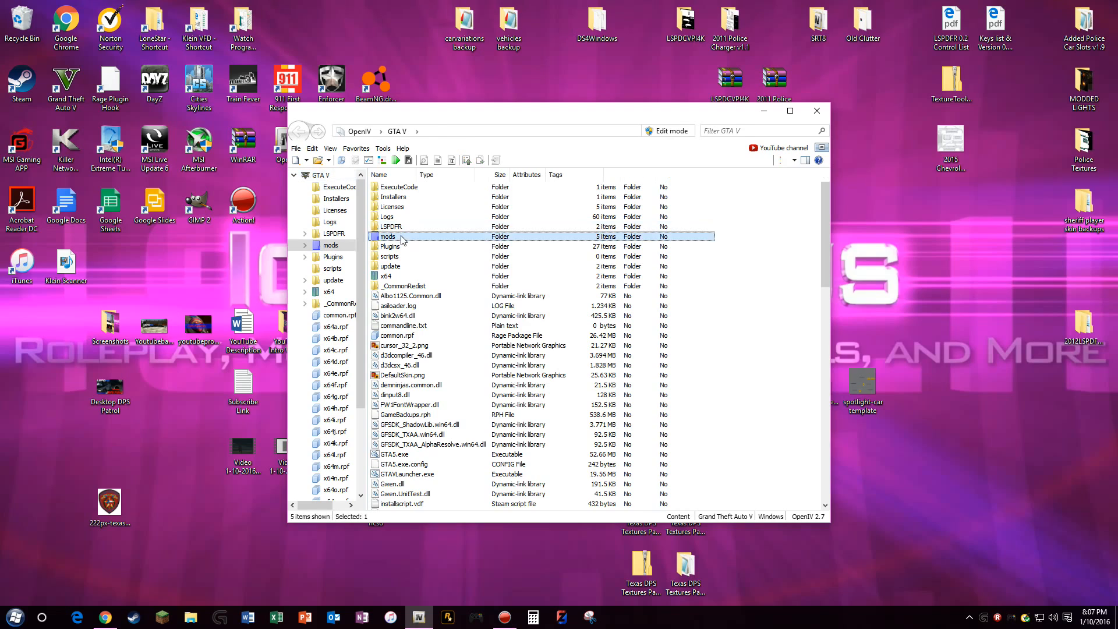
{"action": "left_click", "coordinate": [411, 206]}
{"action": "left_click", "coordinate": [426, 220]}
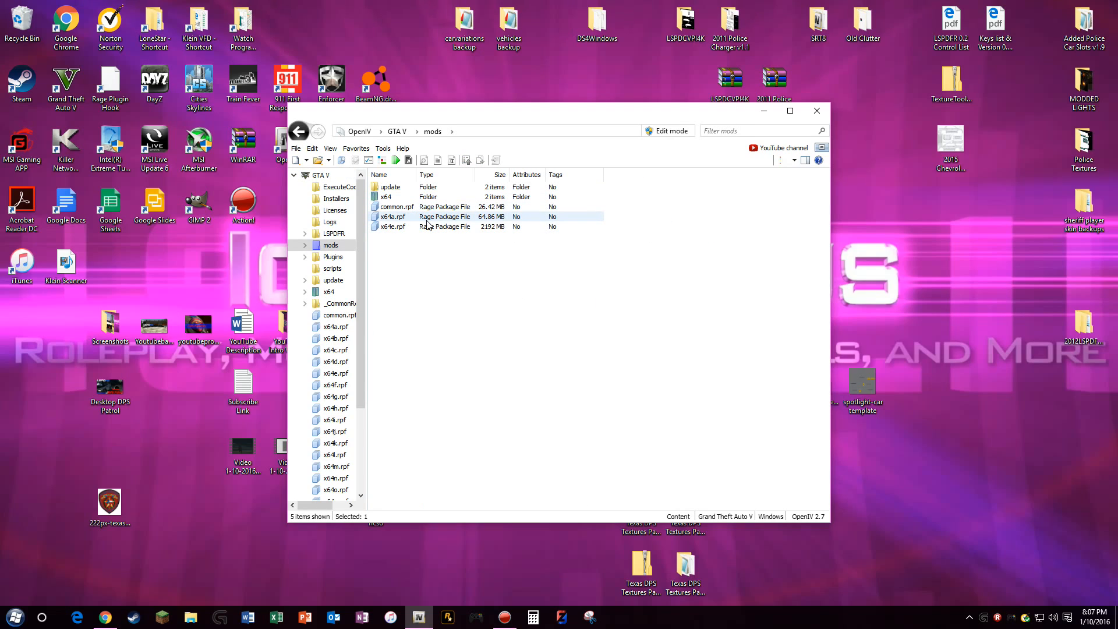
Search the game files for police.ytd and go to the match inside the mods copy of x64e.rpf
{"action": "key", "text": "ctrl+f"}
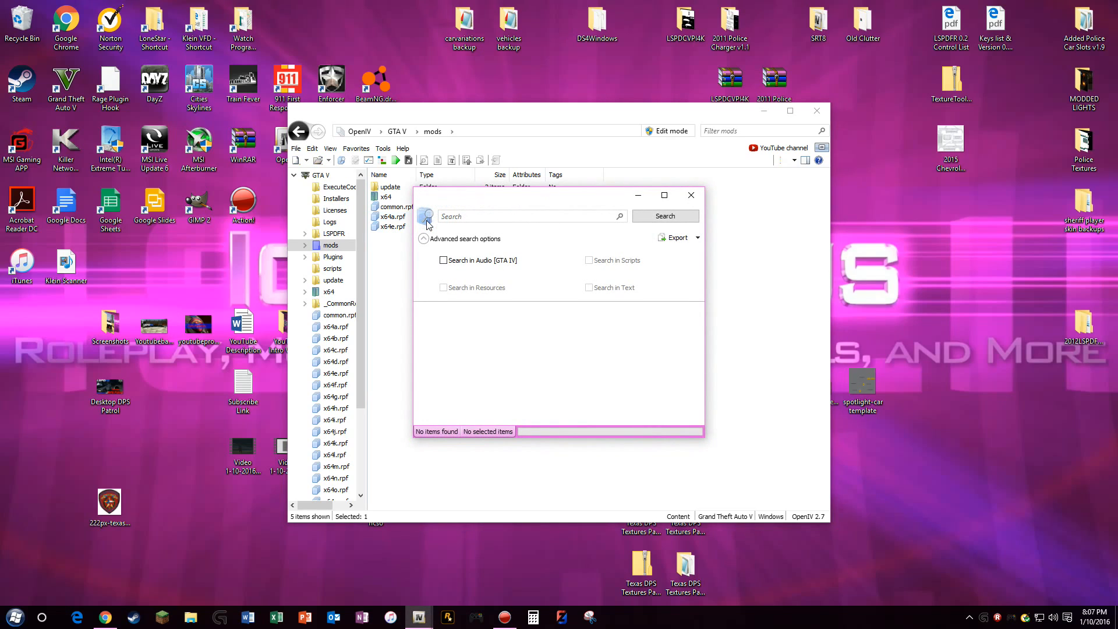
{"action": "type", "text": "jp"}
{"action": "key", "text": "Return"}
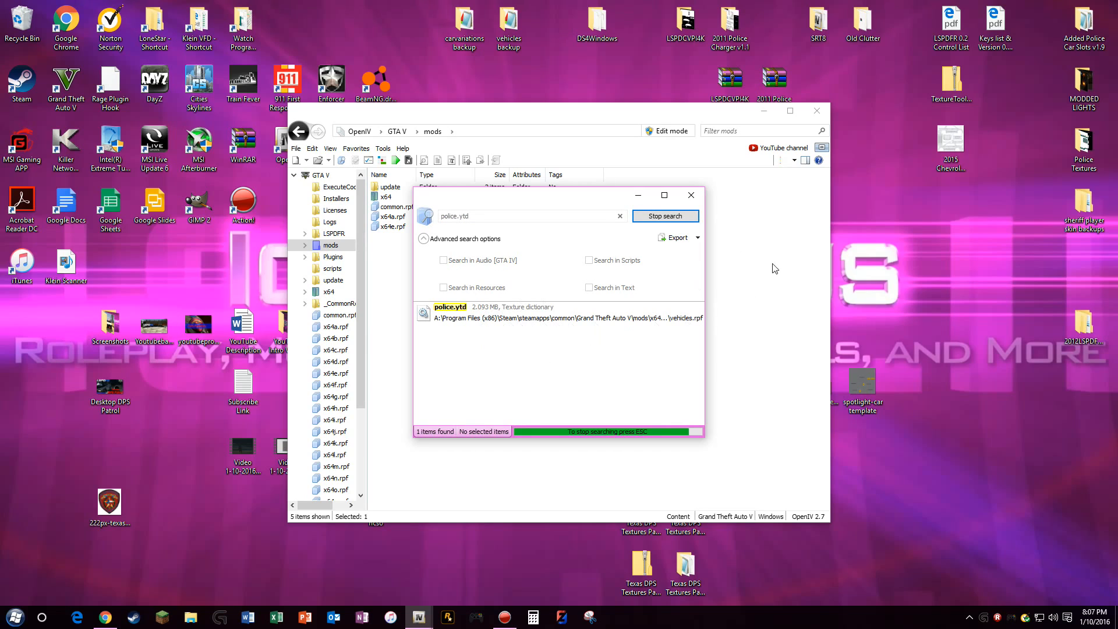
{"action": "left_click_drag", "start_coordinate": [702, 266], "coordinate": [966, 266]}
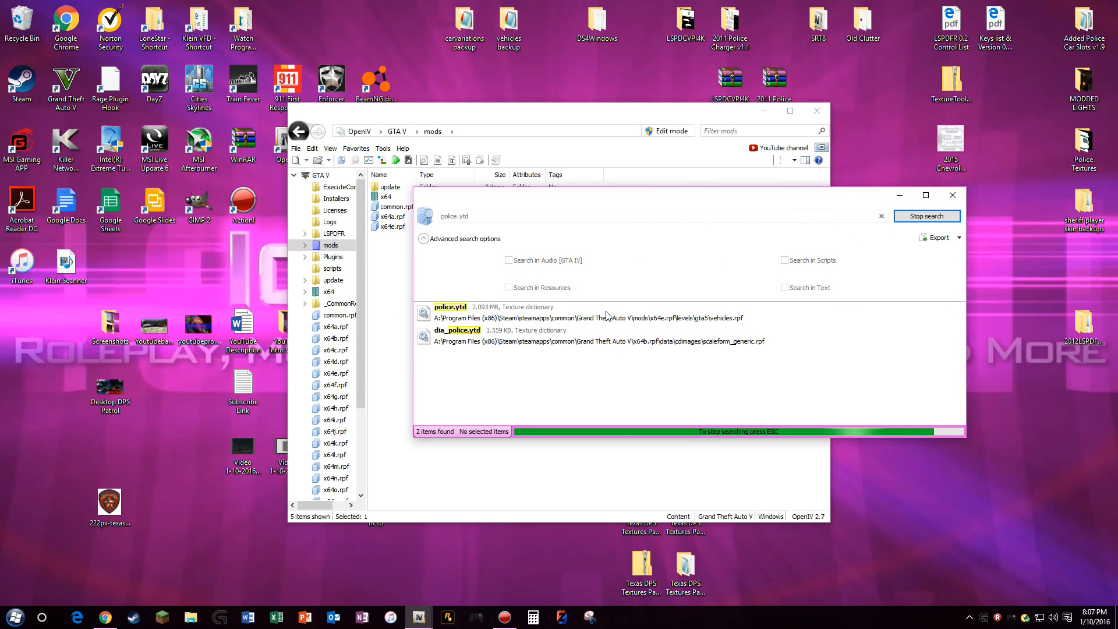
{"action": "double_click", "coordinate": [646, 320]}
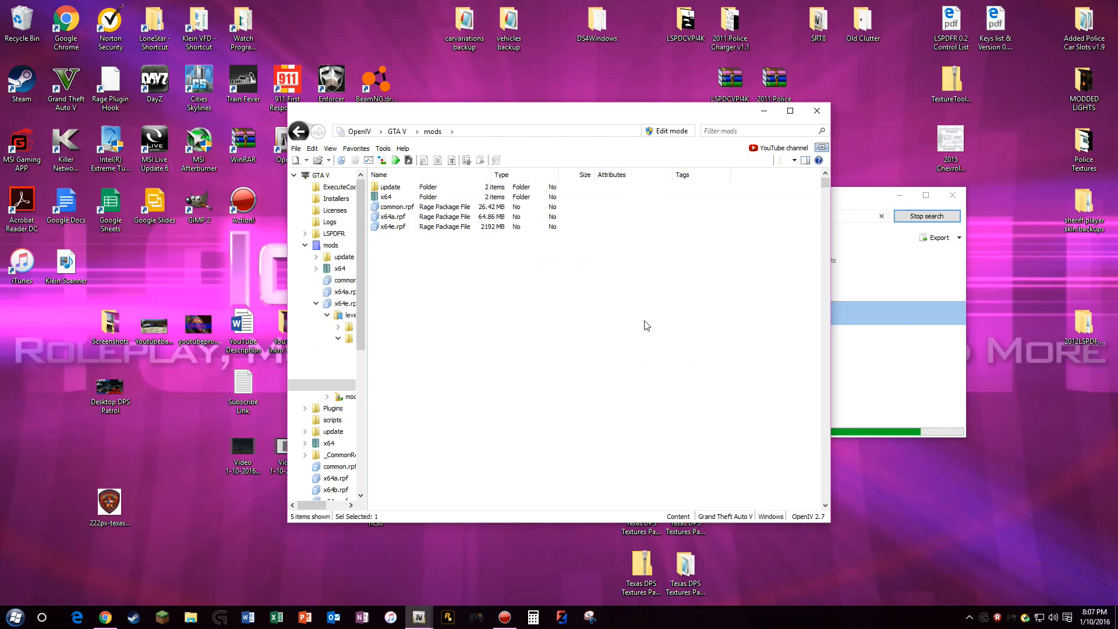
Open the police.ytd texture dictionary from vehicles.rpf in the texture viewer
{"action": "scroll", "coordinate": [416, 262], "scroll_direction": "down", "scroll_amount": 20}
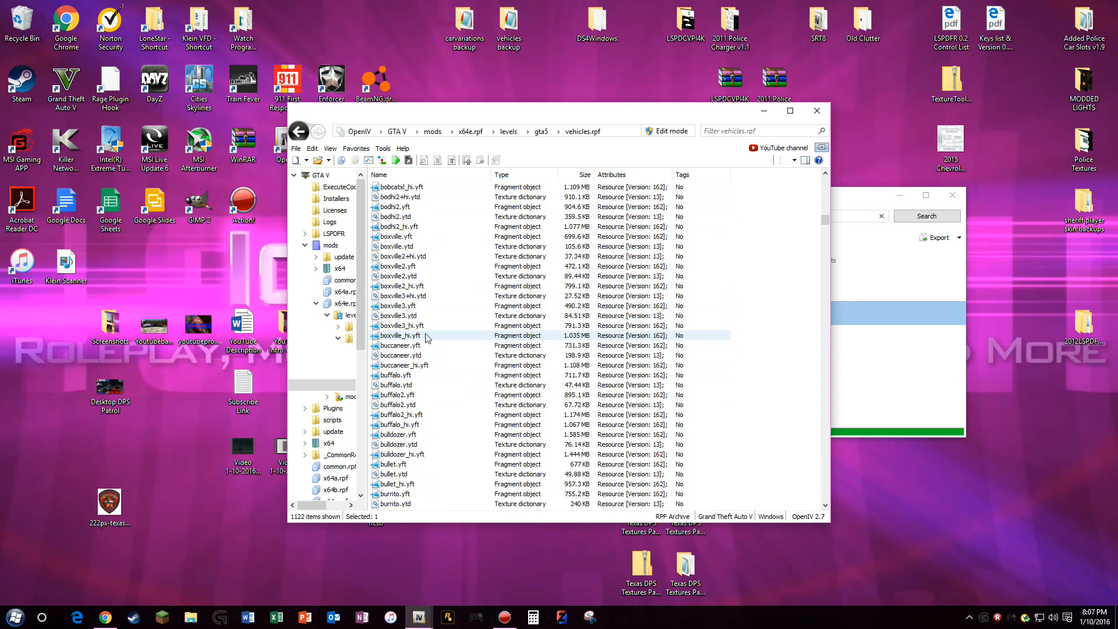
{"action": "scroll", "coordinate": [437, 342], "scroll_direction": "down", "scroll_amount": 20}
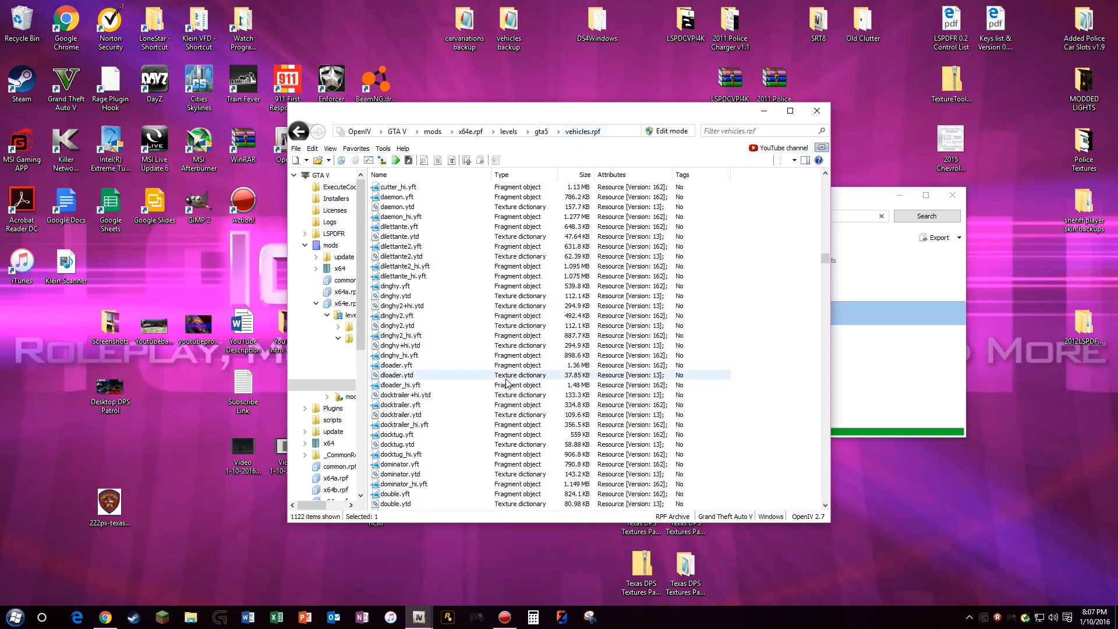
{"action": "scroll", "coordinate": [419, 349], "scroll_direction": "down", "scroll_amount": 20}
{"action": "scroll", "coordinate": [396, 329], "scroll_direction": "down", "scroll_amount": 20}
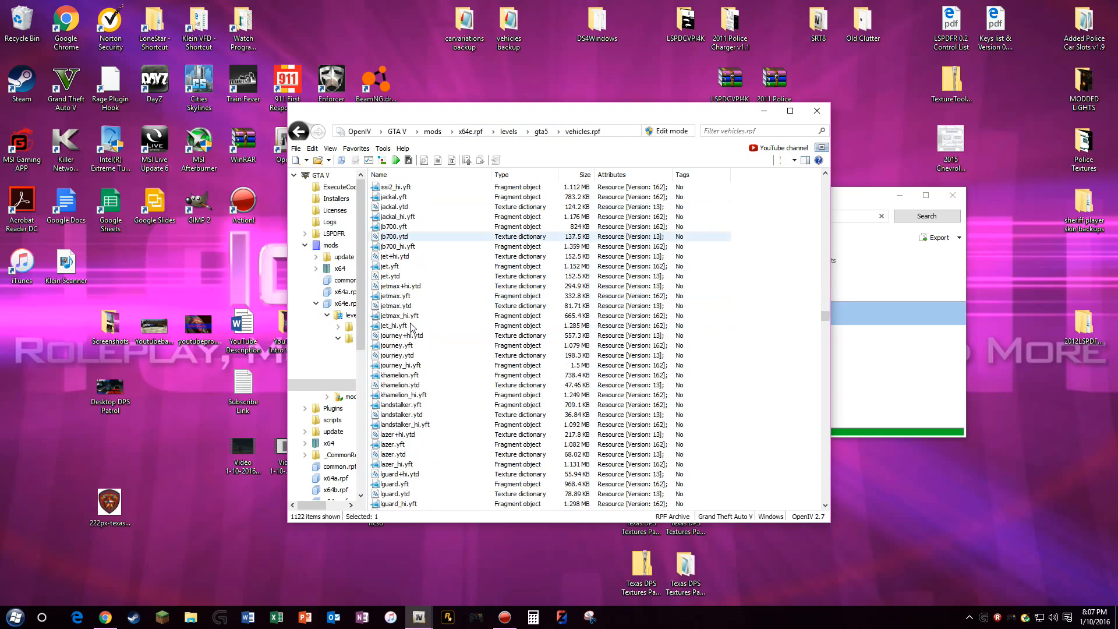
{"action": "scroll", "coordinate": [454, 291], "scroll_direction": "down", "scroll_amount": 20}
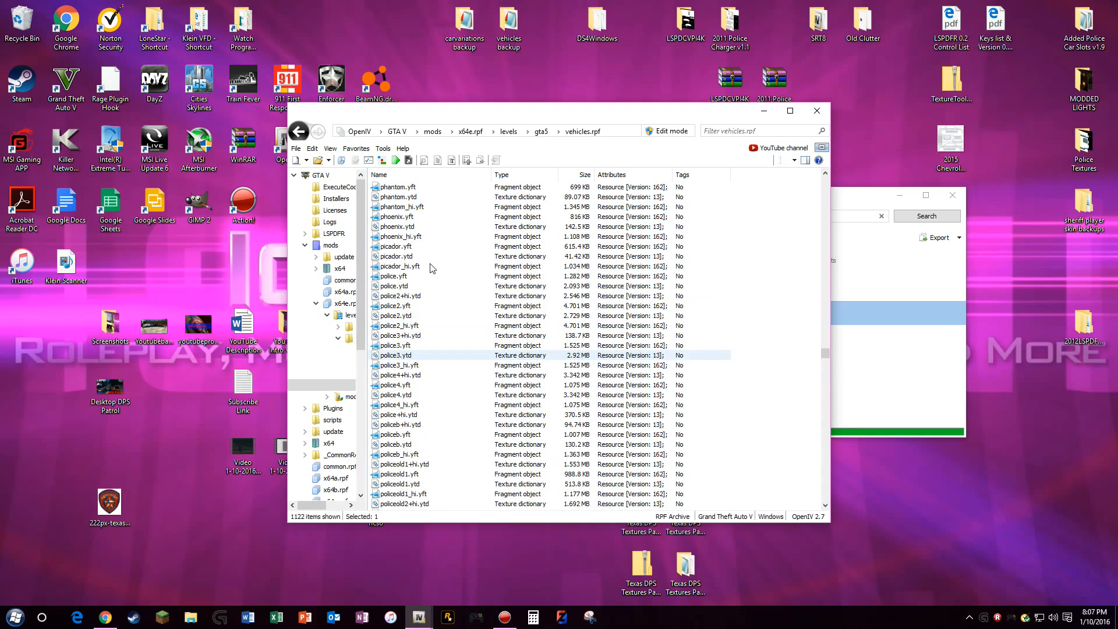
{"action": "double_click", "coordinate": [394, 286]}
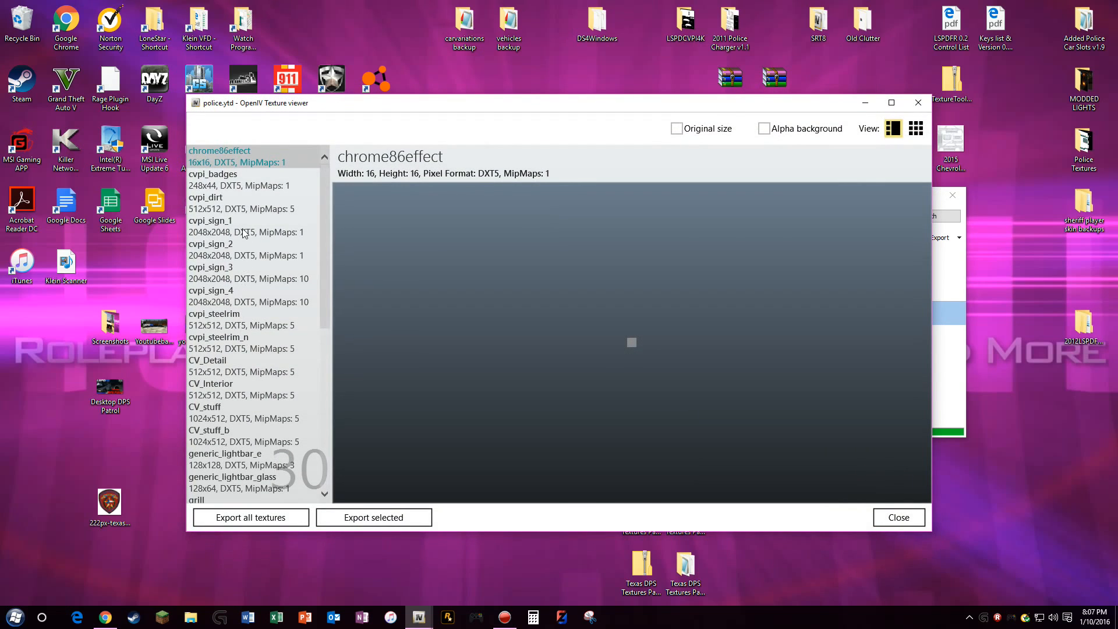
Compare the cvpi_sign_1, cvpi_sign_2, cvpi_sign_3 and cvpi_sign_4 livery textures of the police car
{"action": "left_click", "coordinate": [244, 231]}
{"action": "left_click", "coordinate": [276, 258]}
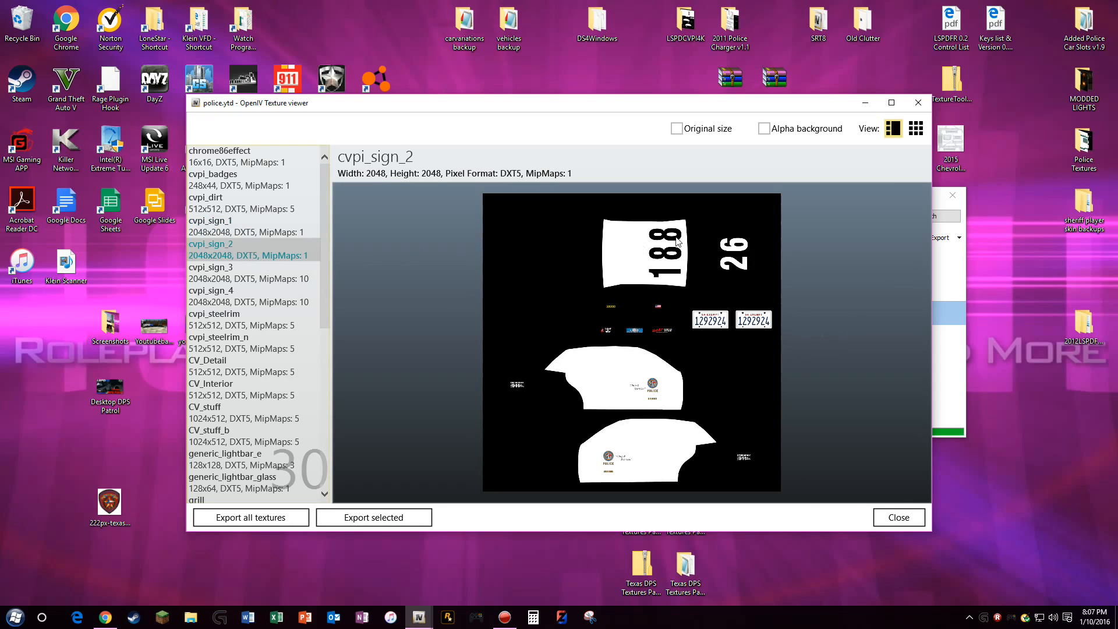
{"action": "left_click", "coordinate": [280, 234]}
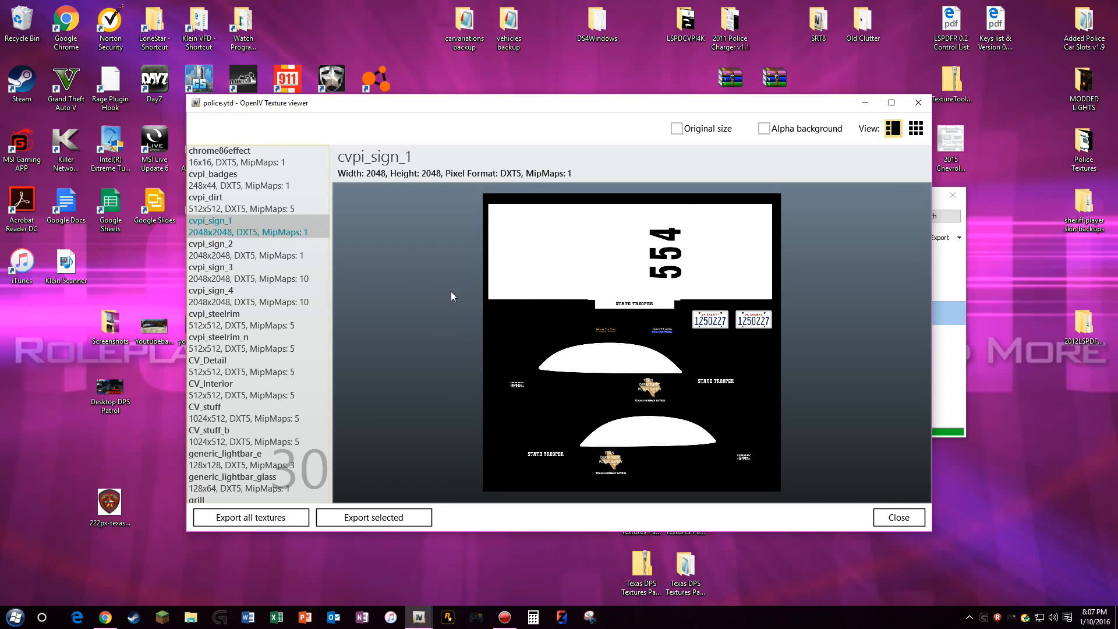
{"action": "left_click", "coordinate": [248, 251]}
{"action": "left_click", "coordinate": [248, 277]}
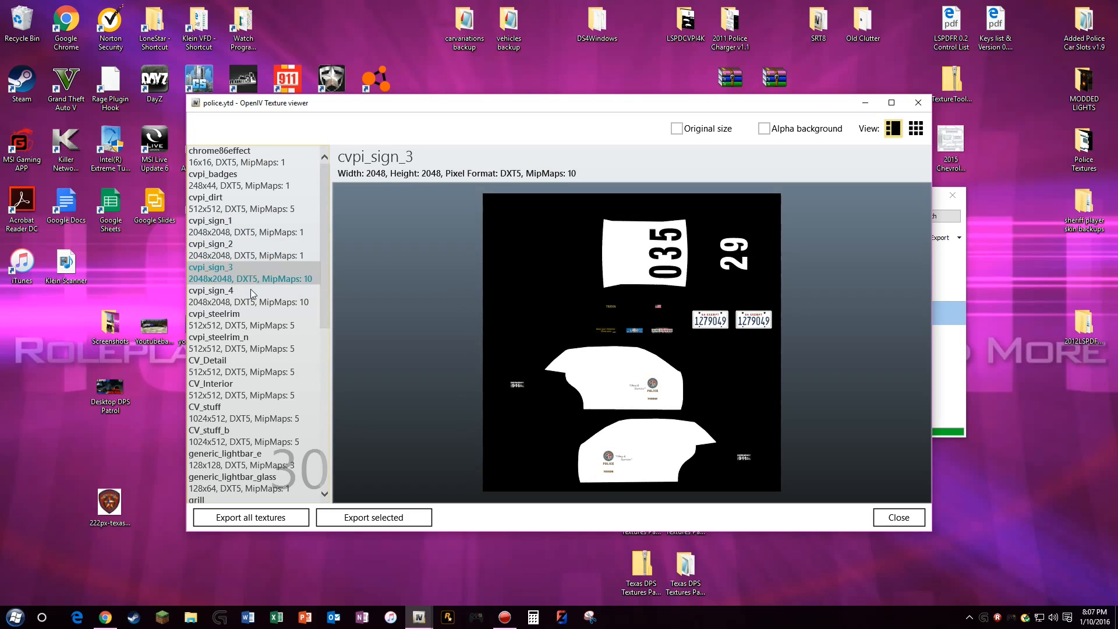
{"action": "left_click", "coordinate": [252, 298]}
{"action": "left_click", "coordinate": [246, 268]}
{"action": "left_click", "coordinate": [247, 237]}
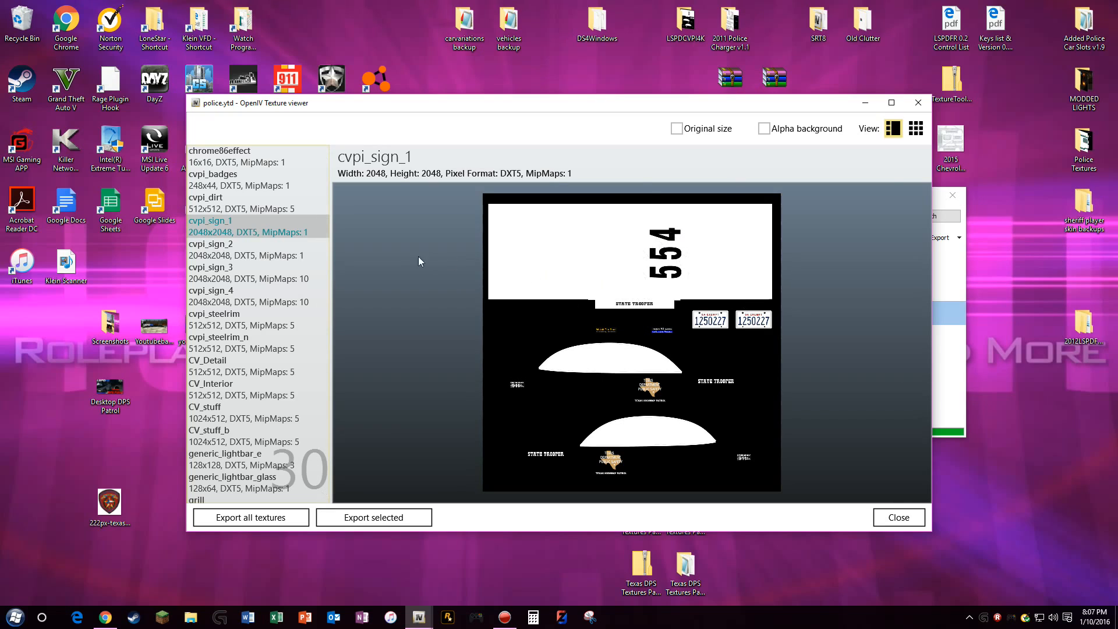
{"action": "left_click", "coordinate": [254, 250]}
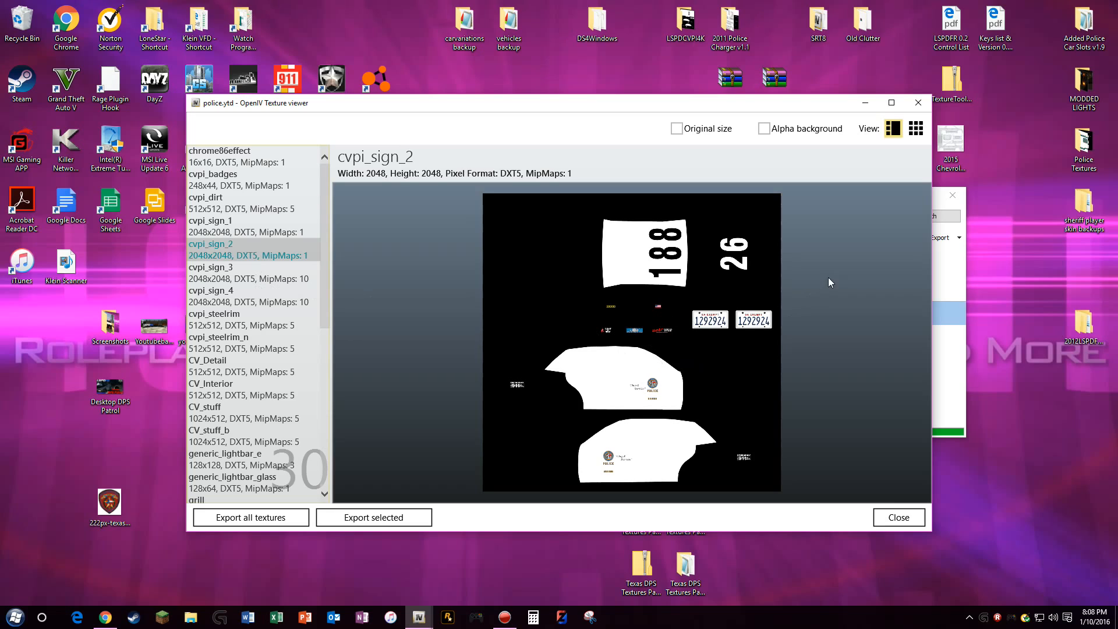
{"action": "left_click", "coordinate": [236, 278]}
{"action": "left_click", "coordinate": [240, 297]}
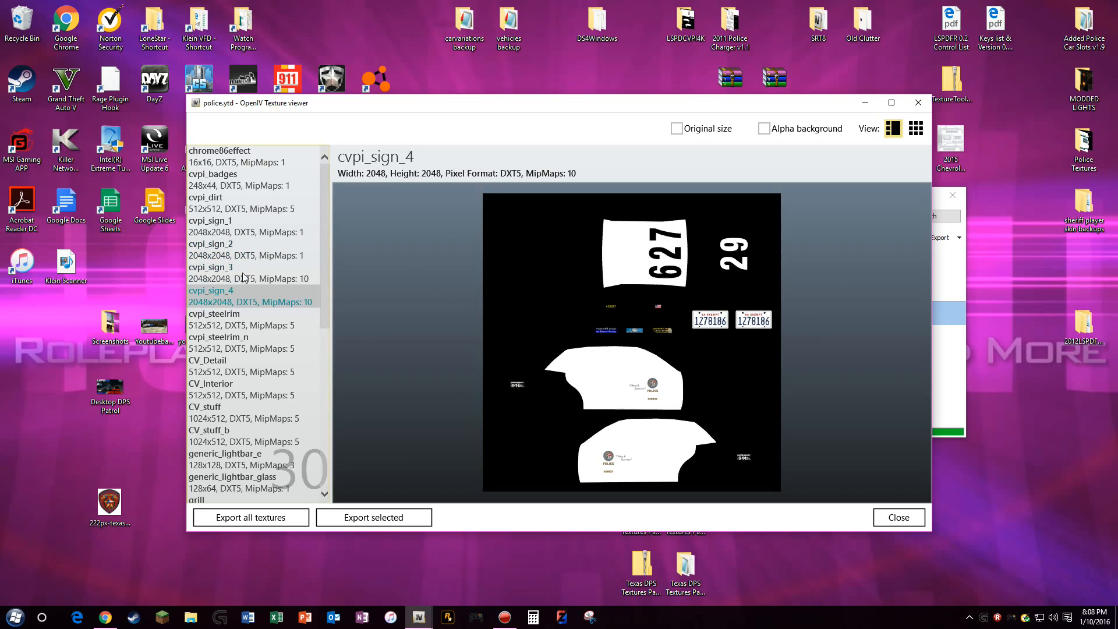
{"action": "left_click", "coordinate": [242, 274]}
{"action": "left_click", "coordinate": [245, 245]}
{"action": "left_click", "coordinate": [263, 232]}
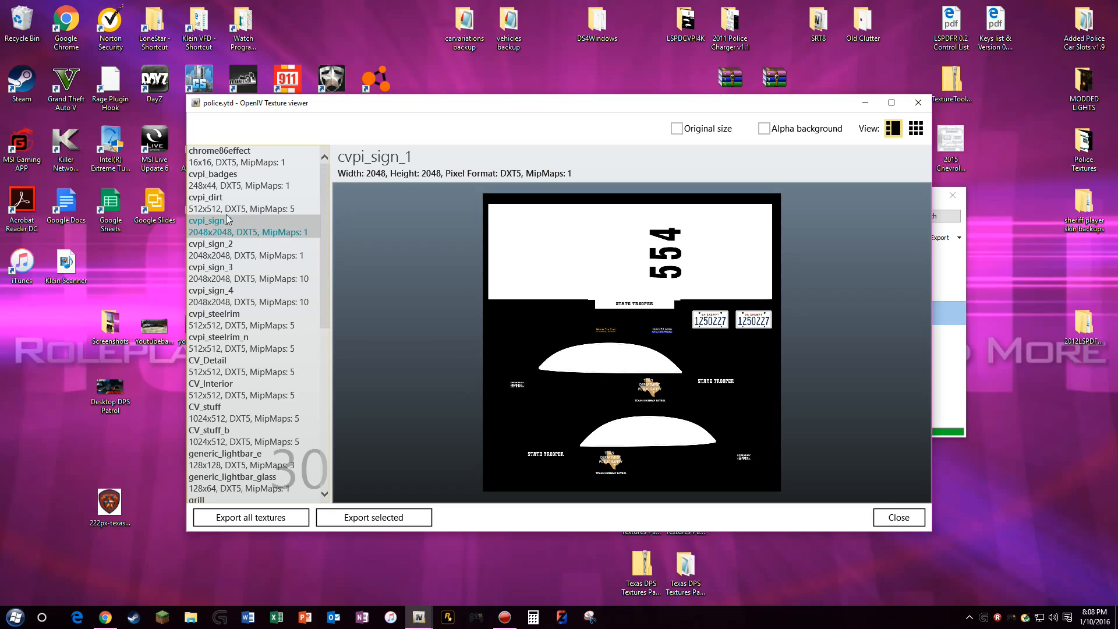
{"action": "left_click", "coordinate": [263, 252]}
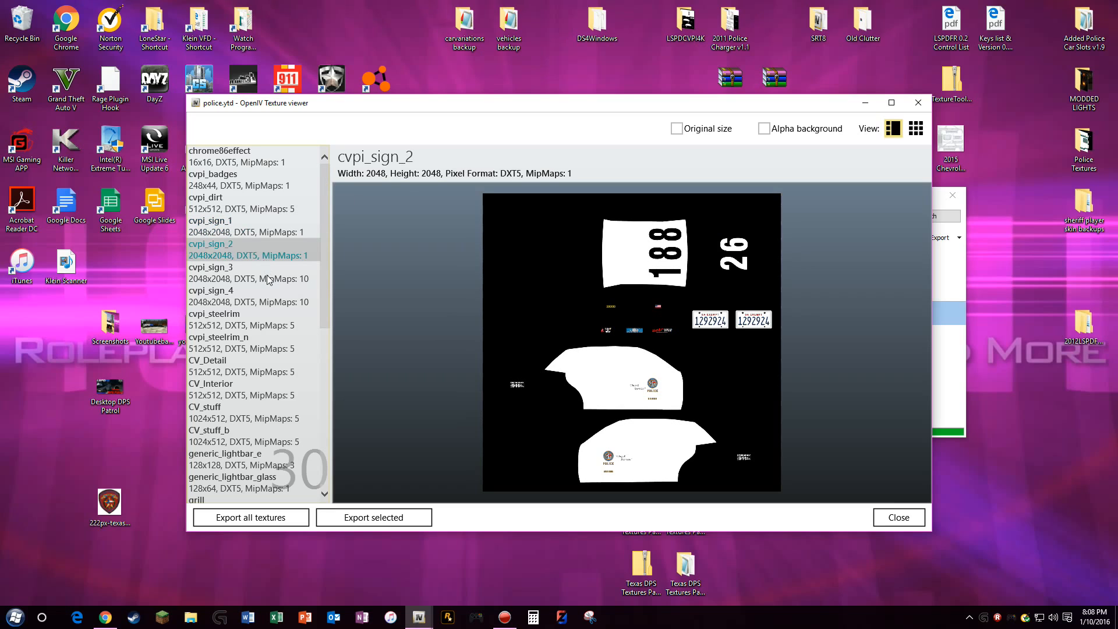
Review the four cvpi_sign livery textures in police.ytd once more, ending on cvpi_sign_1, and close the texture viewer
{"action": "left_click", "coordinate": [266, 274]}
{"action": "left_click", "coordinate": [261, 297]}
{"action": "left_click", "coordinate": [258, 240]}
{"action": "left_click", "coordinate": [259, 262]}
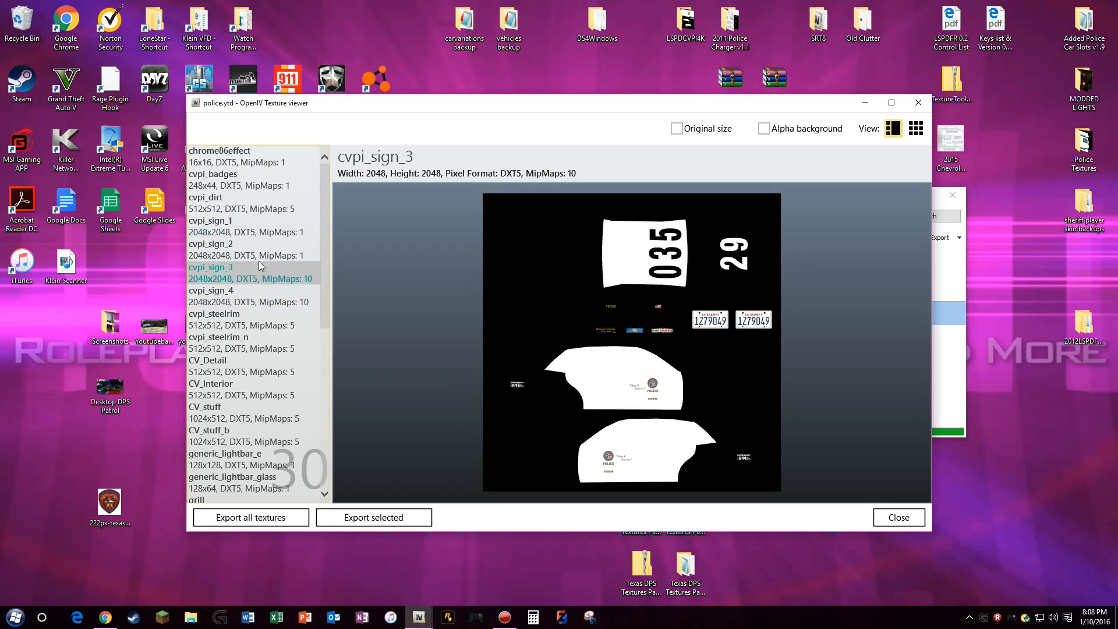
{"action": "left_click", "coordinate": [257, 254]}
{"action": "left_click", "coordinate": [258, 228]}
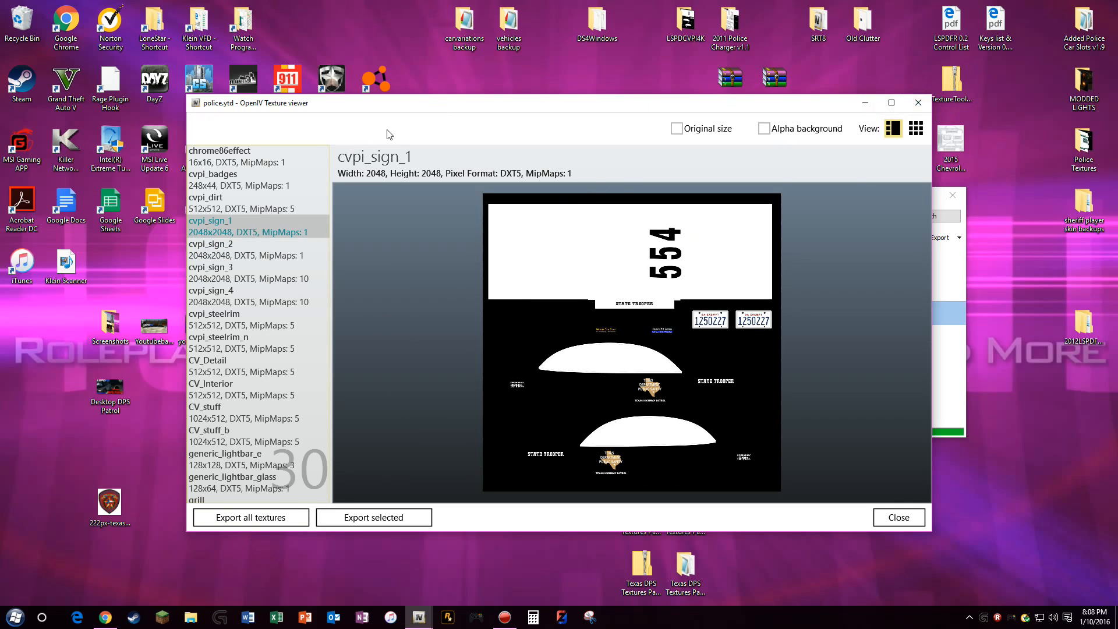
{"action": "left_click", "coordinate": [917, 103]}
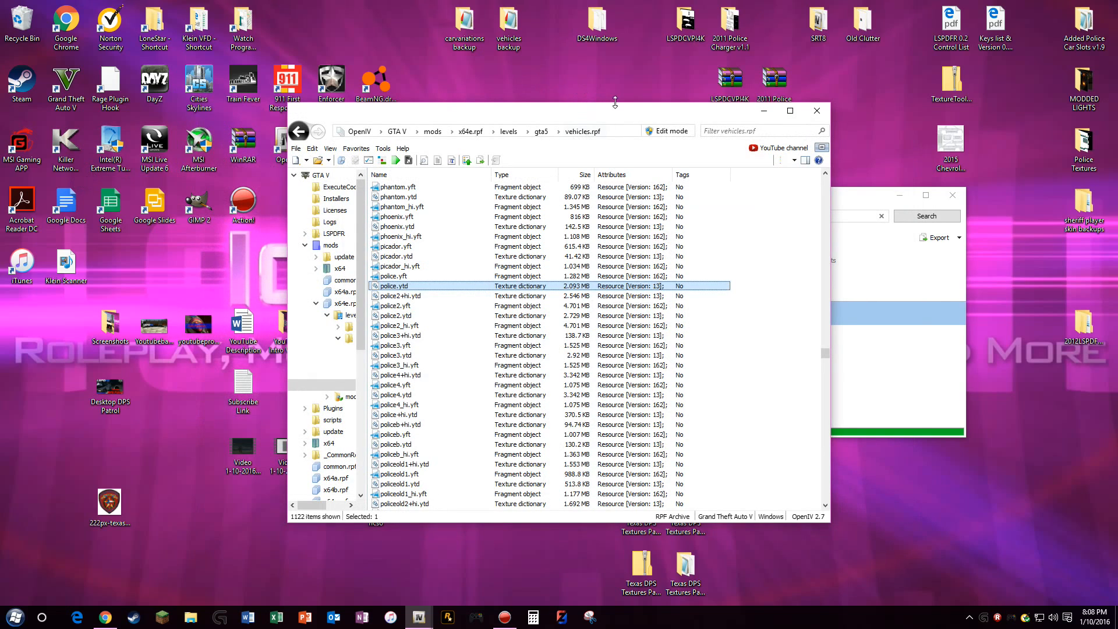
Go to xmas2vehicles.rpf in the mods copy of mpchristmas2 and view the cvpi_sign_1 texture in dps1.ytd
{"action": "scroll", "coordinate": [431, 344], "scroll_direction": "up", "scroll_amount": 8}
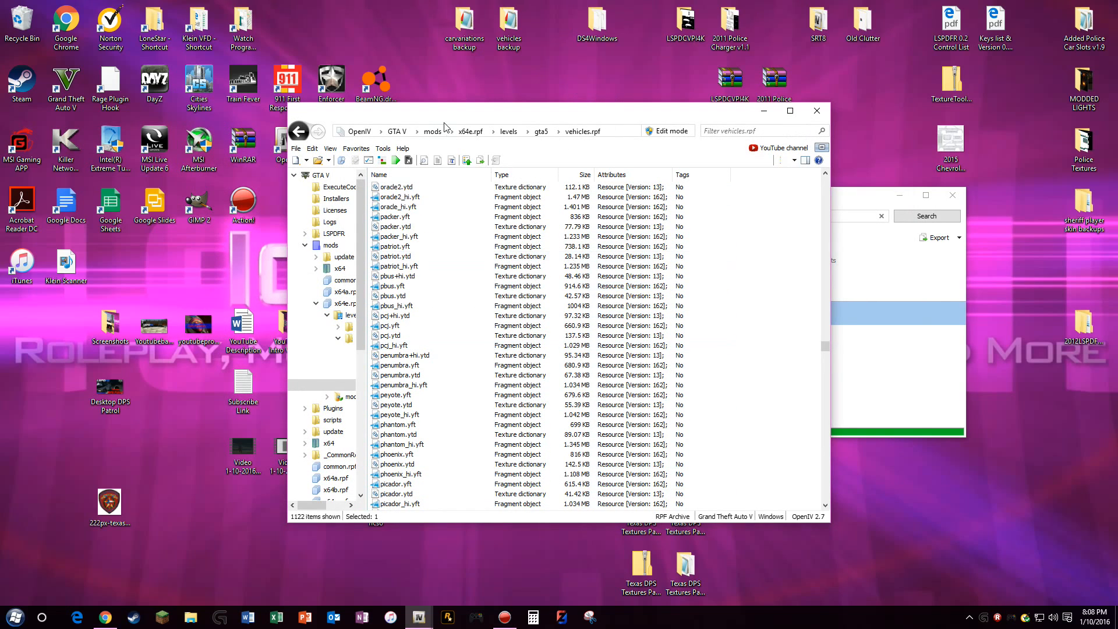
{"action": "left_click", "coordinate": [355, 147]}
{"action": "left_click", "coordinate": [434, 193]}
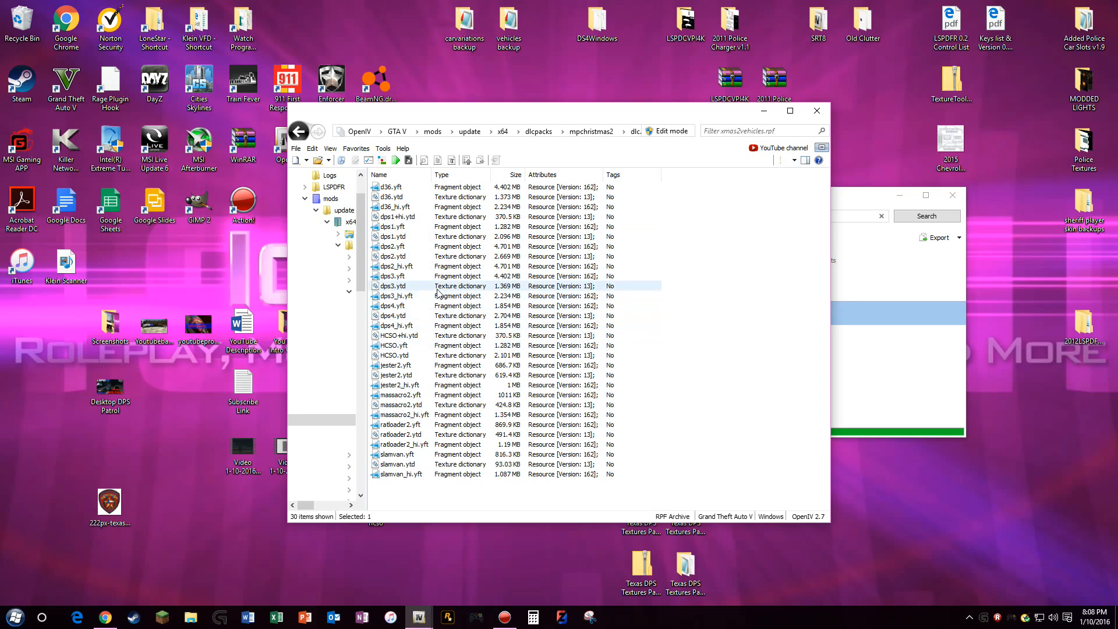
{"action": "left_click", "coordinate": [405, 239]}
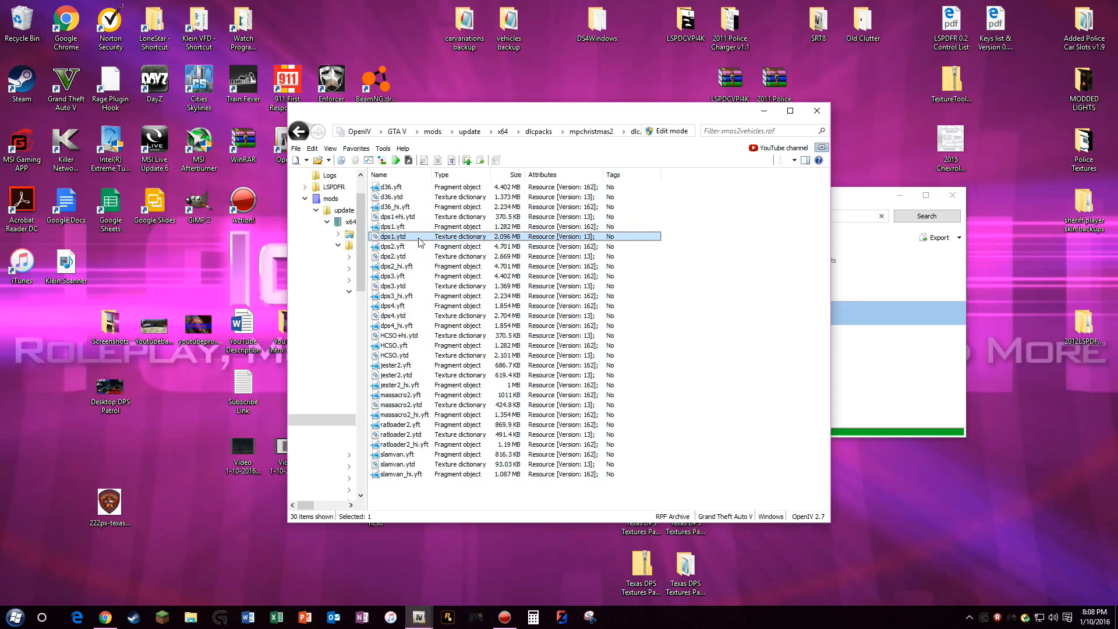
{"action": "double_click", "coordinate": [419, 241]}
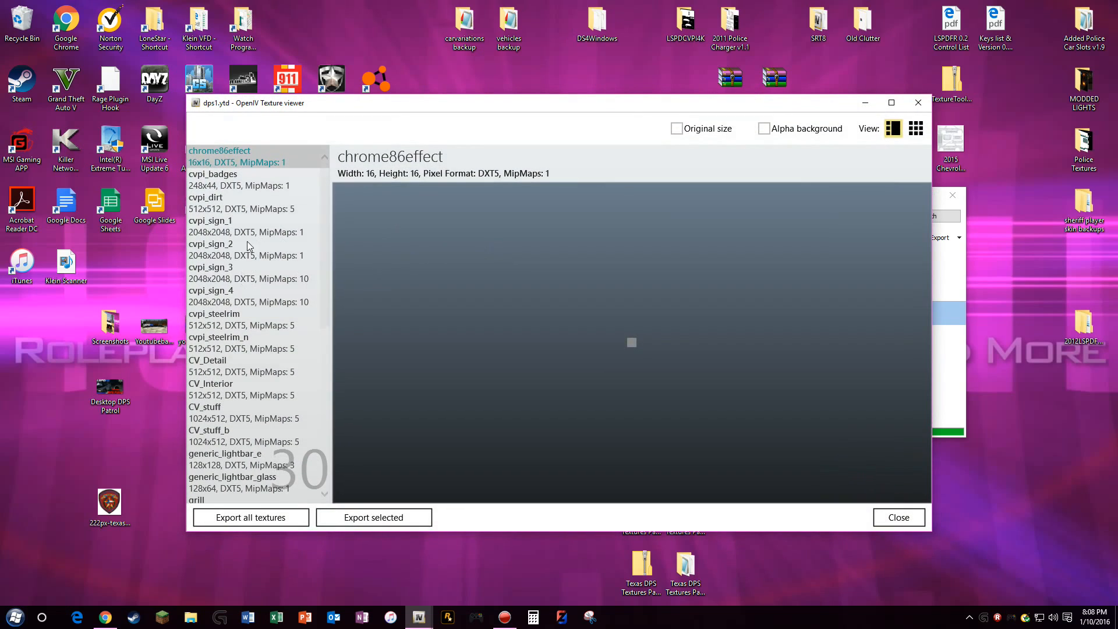
{"action": "left_click", "coordinate": [252, 220]}
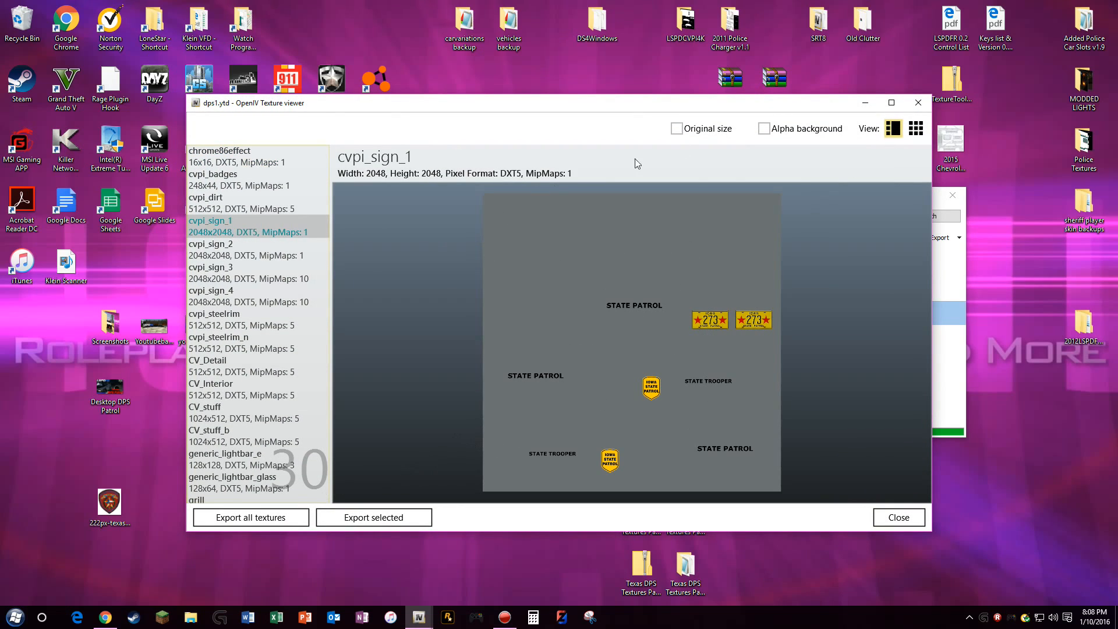
{"action": "left_click", "coordinate": [899, 517]}
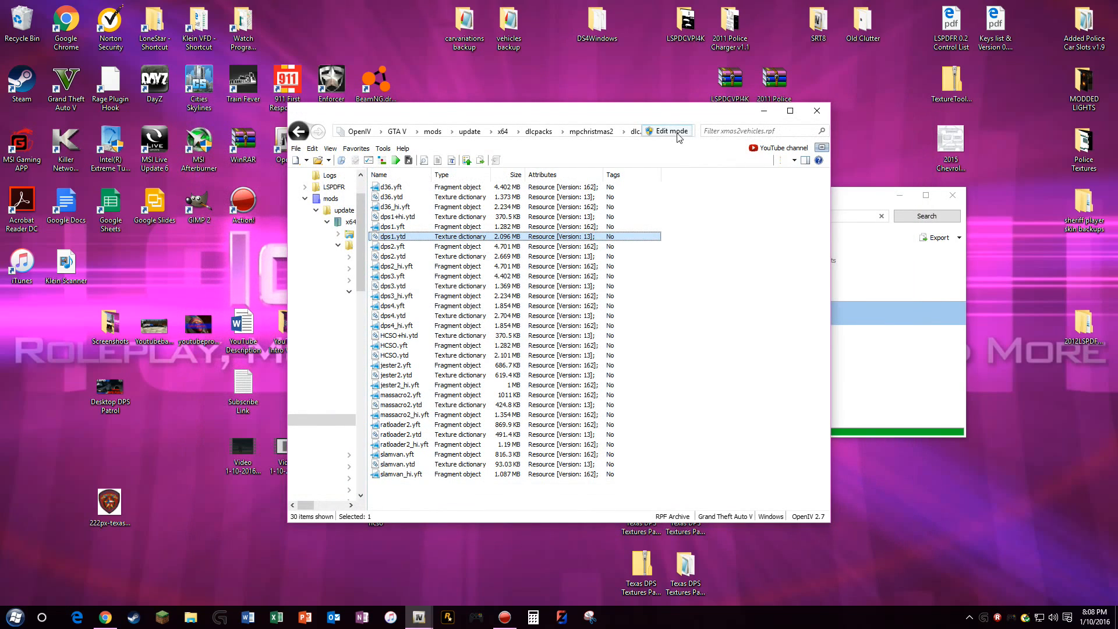
Turn on edit mode, accept its warning, and open dps1.ytd in the texture editor
{"action": "left_click", "coordinate": [672, 131]}
{"action": "left_click", "coordinate": [643, 347]}
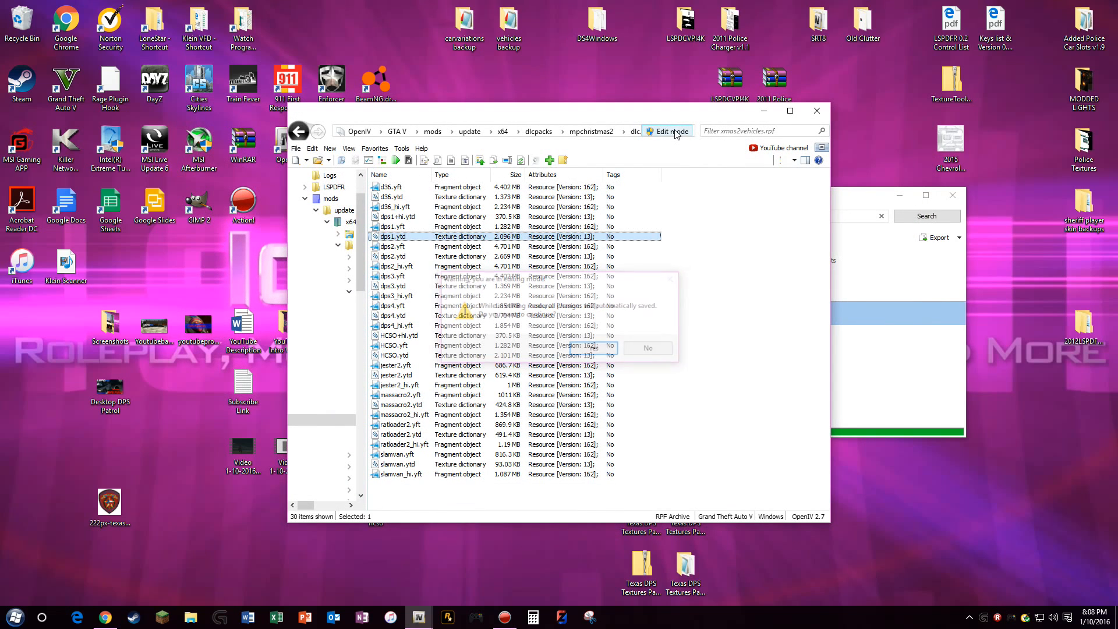
{"action": "double_click", "coordinate": [400, 237]}
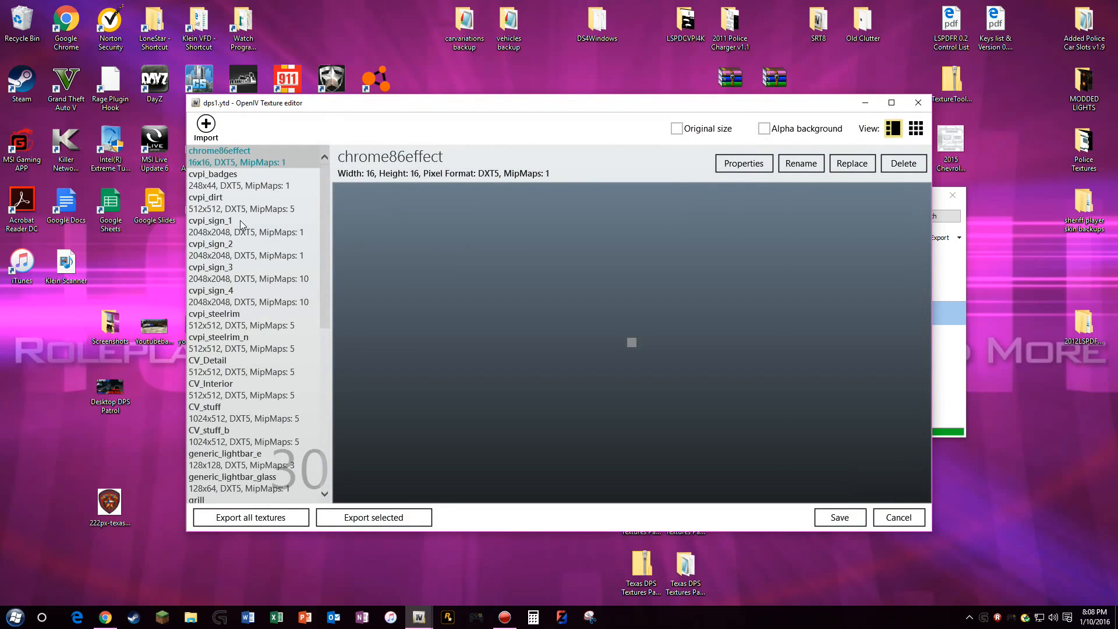
Compare the cvpi_sign_1 to cvpi_sign_4 livery textures in dps1.ytd, ending with cvpi_sign_1 selected
{"action": "left_click", "coordinate": [241, 224]}
{"action": "left_click", "coordinate": [242, 241]}
{"action": "left_click", "coordinate": [242, 234]}
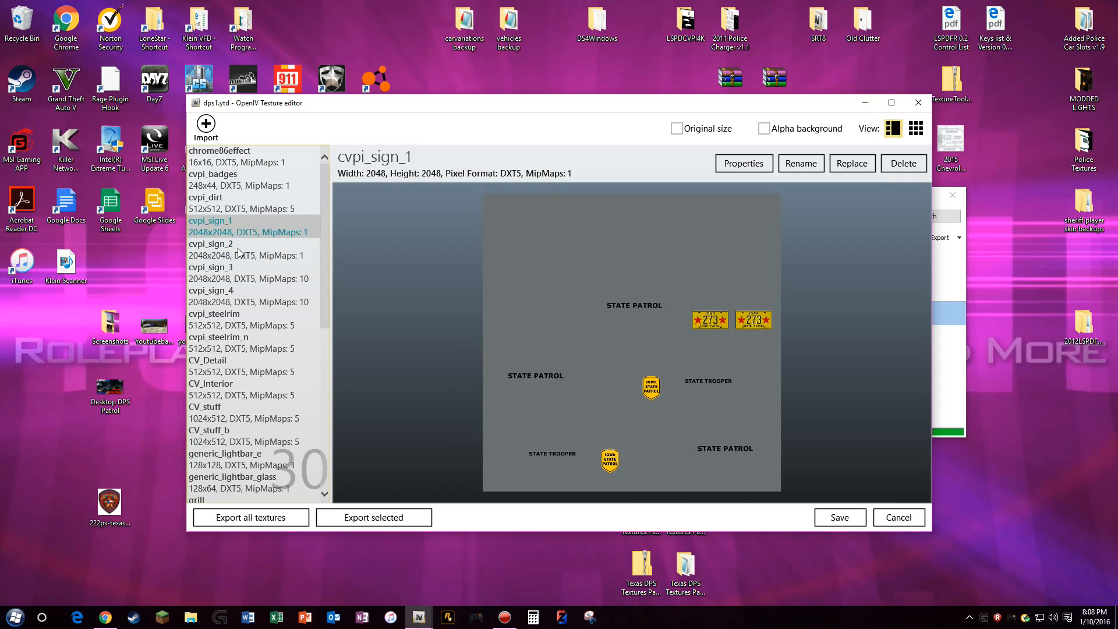
{"action": "left_click", "coordinate": [239, 251]}
{"action": "left_click", "coordinate": [242, 234]}
{"action": "left_click", "coordinate": [239, 271]}
{"action": "left_click", "coordinate": [236, 221]}
{"action": "left_click", "coordinate": [236, 256]}
{"action": "left_click", "coordinate": [233, 294]}
{"action": "left_click", "coordinate": [230, 274]}
{"action": "left_click", "coordinate": [244, 247]}
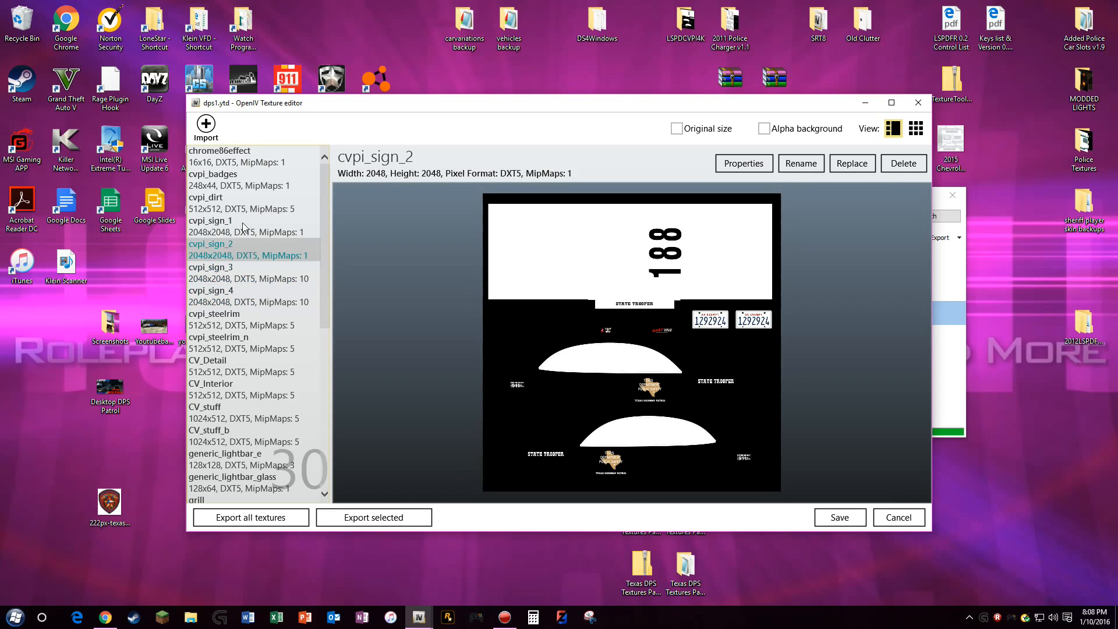
{"action": "left_click", "coordinate": [243, 229]}
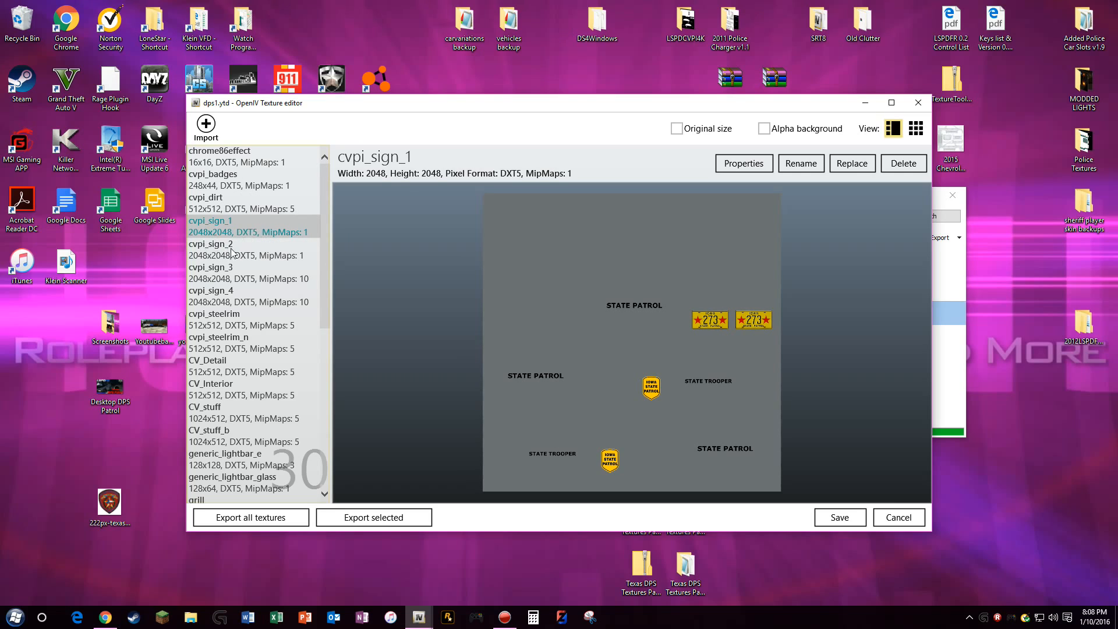
Open the replacement image selection for cvpi_sign_1, cancel it, and save the dps1.ytd texture dictionary
{"action": "left_click", "coordinate": [850, 164]}
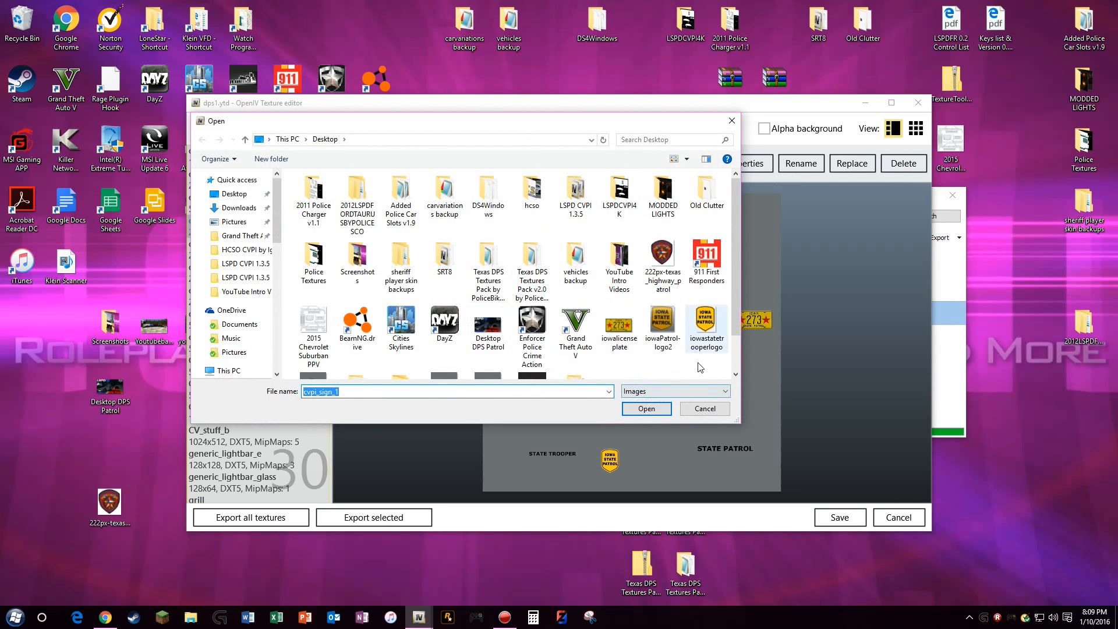
{"action": "left_click", "coordinate": [705, 409]}
{"action": "left_click", "coordinate": [838, 517]}
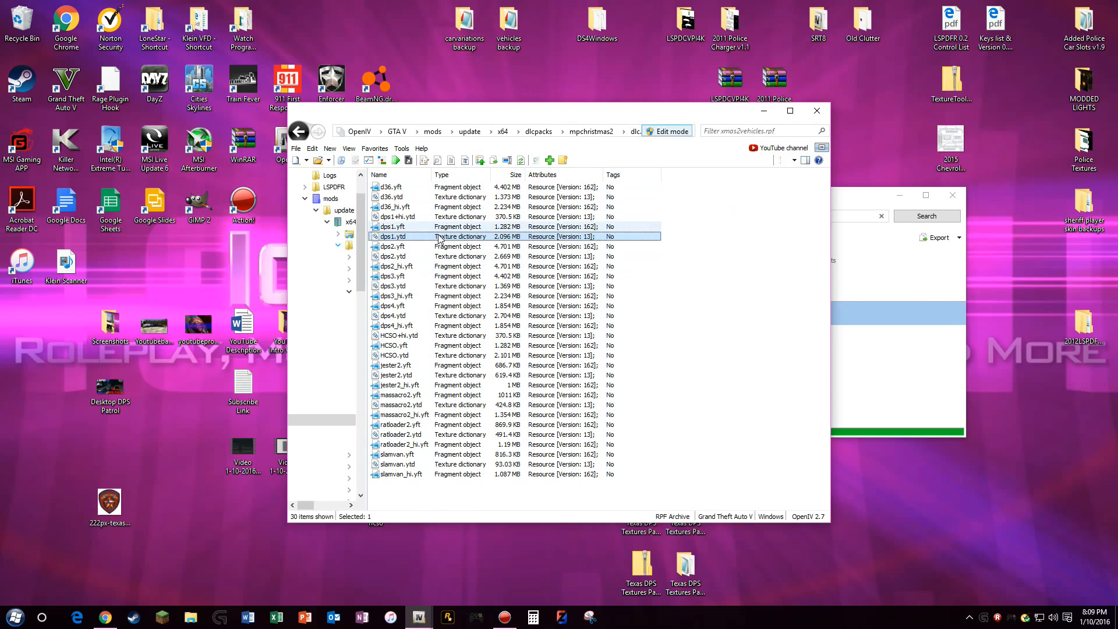
Inspect the Iowa State Patrol livery on the dps1.yft model from several sides, and close the model viewer and OpenIV
{"action": "left_click", "coordinate": [401, 227]}
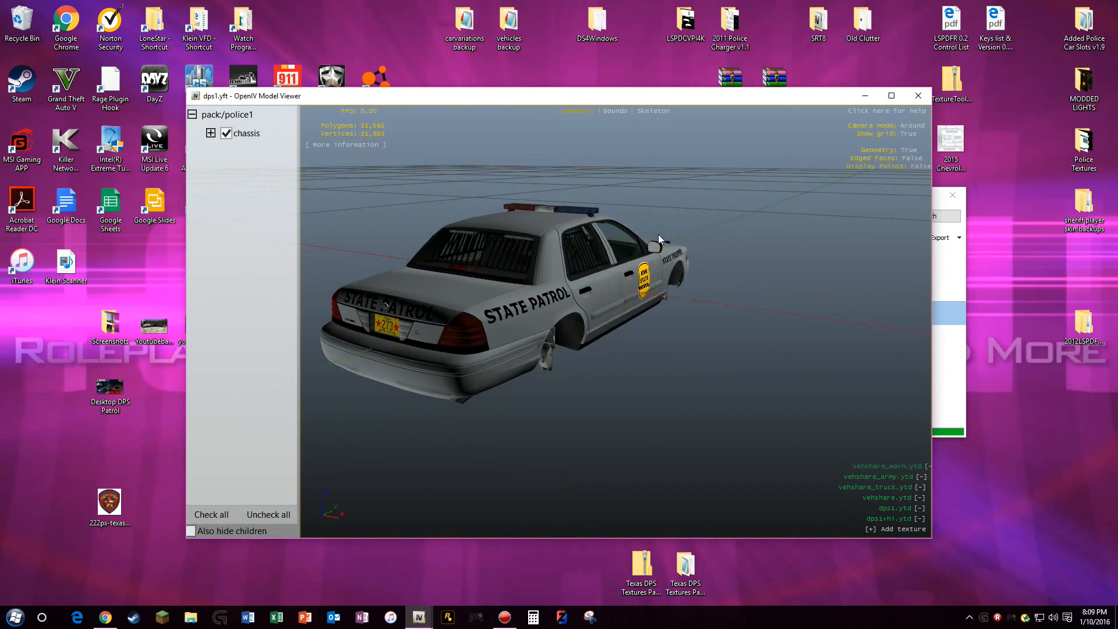
{"action": "left_click_drag", "start_coordinate": [764, 263], "coordinate": [595, 260]}
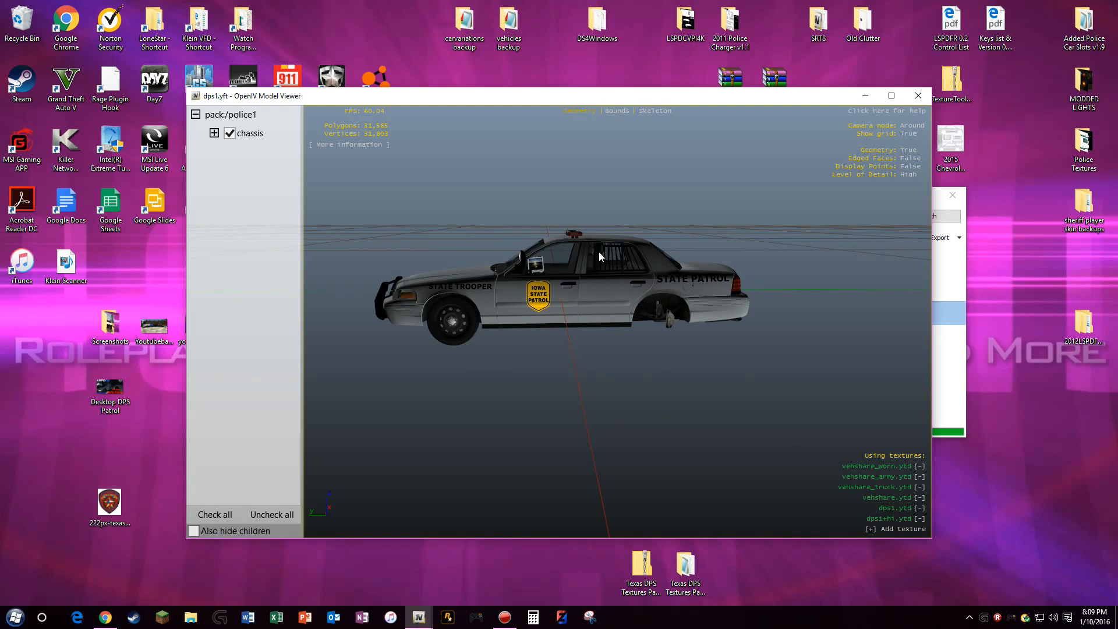
{"action": "left_click_drag", "start_coordinate": [456, 280], "coordinate": [605, 268]}
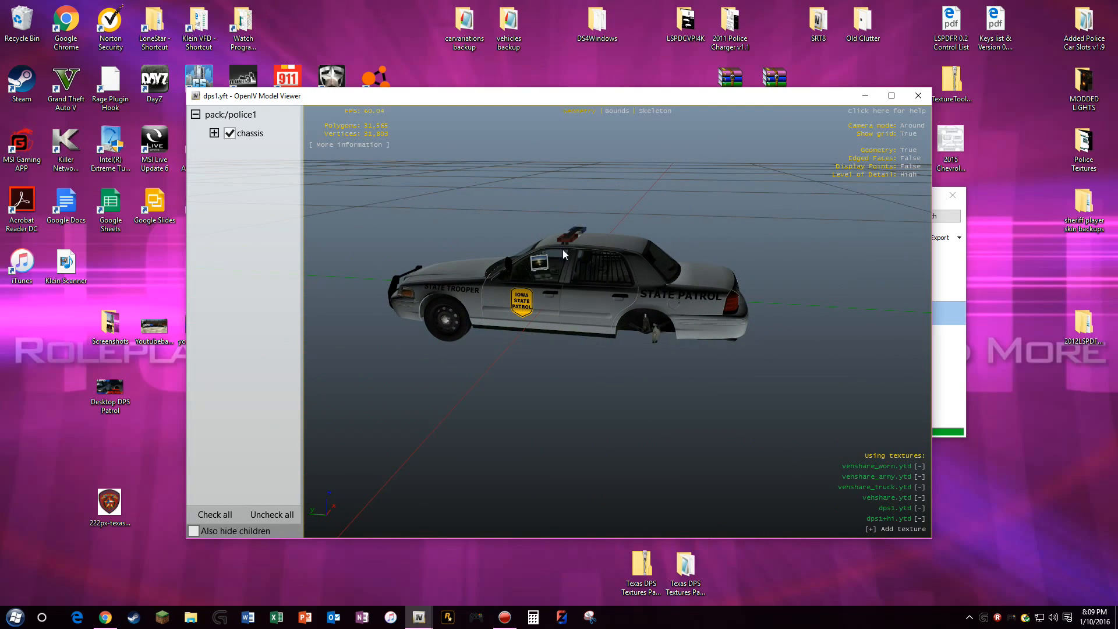
{"action": "left_click", "coordinate": [920, 98]}
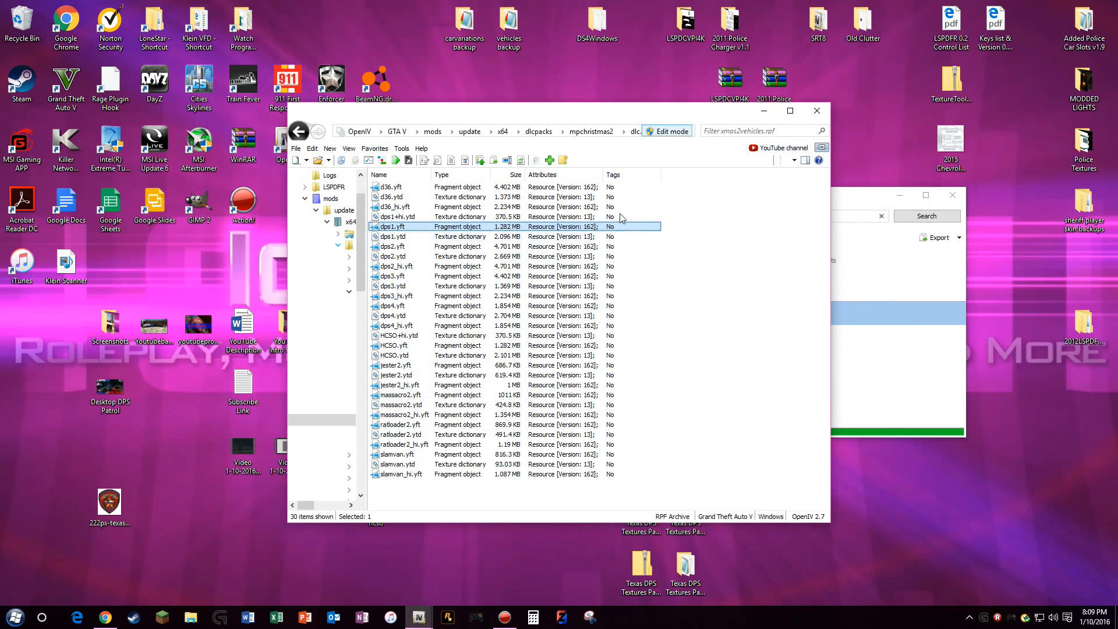
{"action": "left_click", "coordinate": [818, 113]}
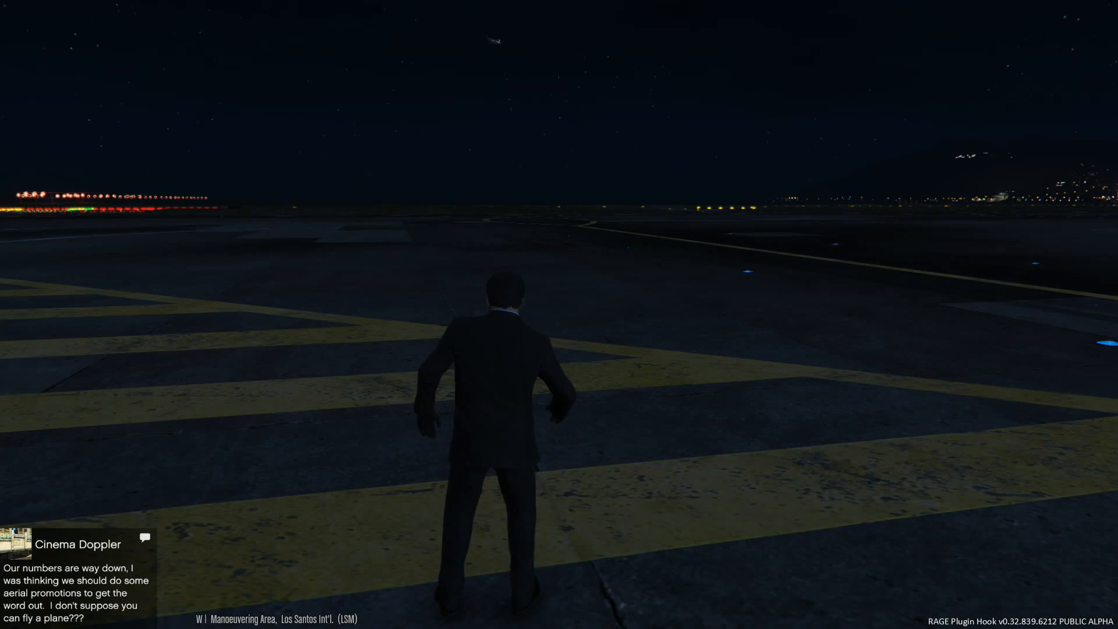
Spawn the dps1 vehicle in GTA V with the RAGE Plugin Hook console command "Spawn dps1"
{"action": "key", "text": "F4"}
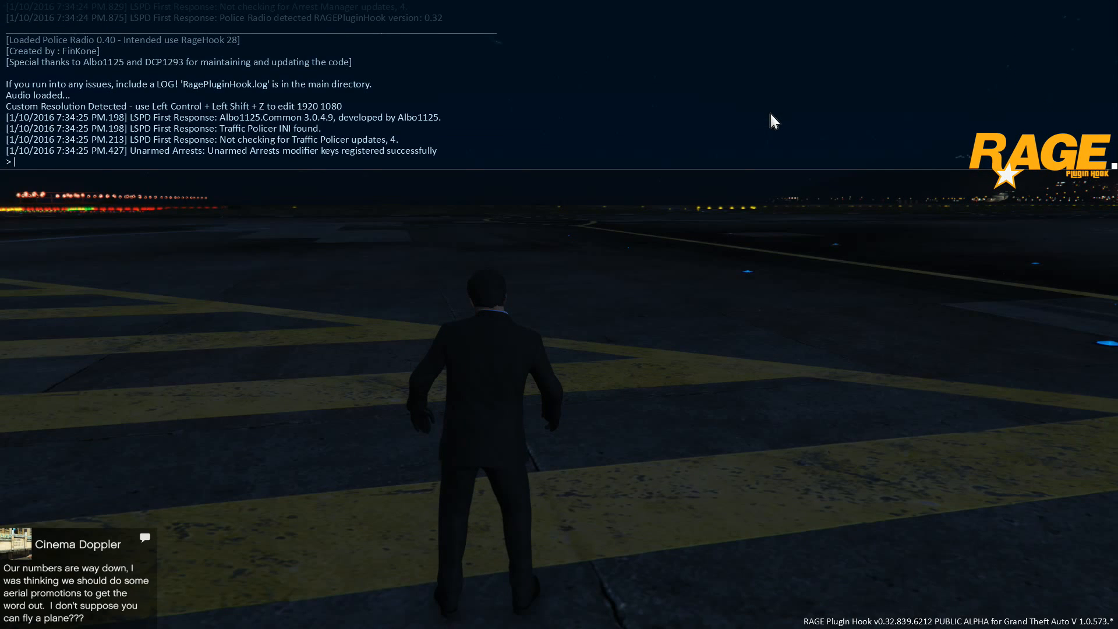
{"action": "type", "text": "sp"}
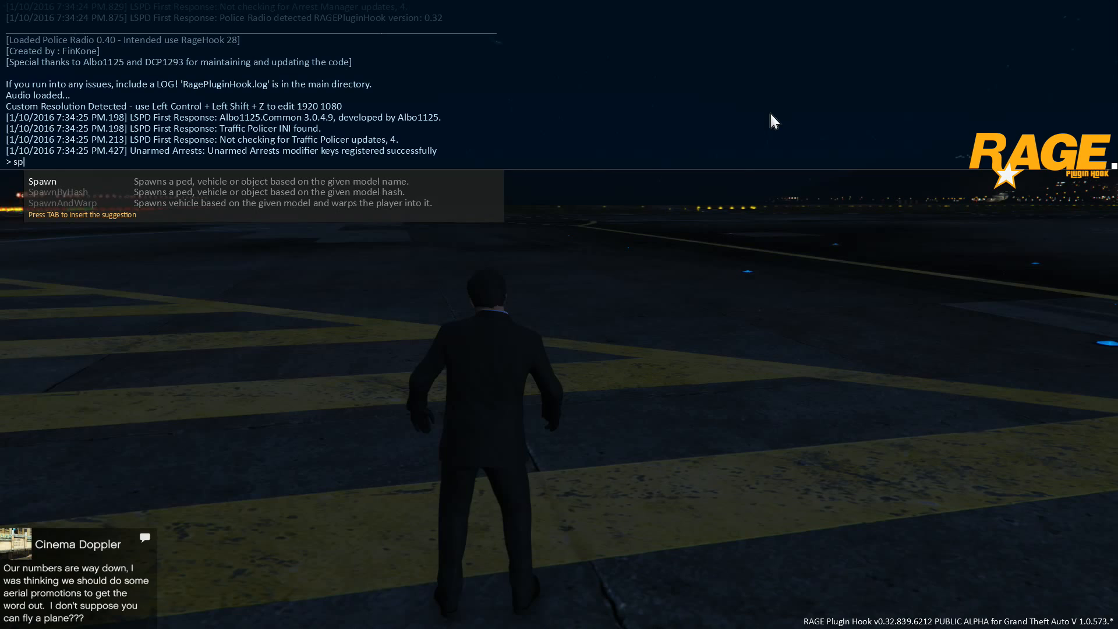
{"action": "key", "text": "Tab"}
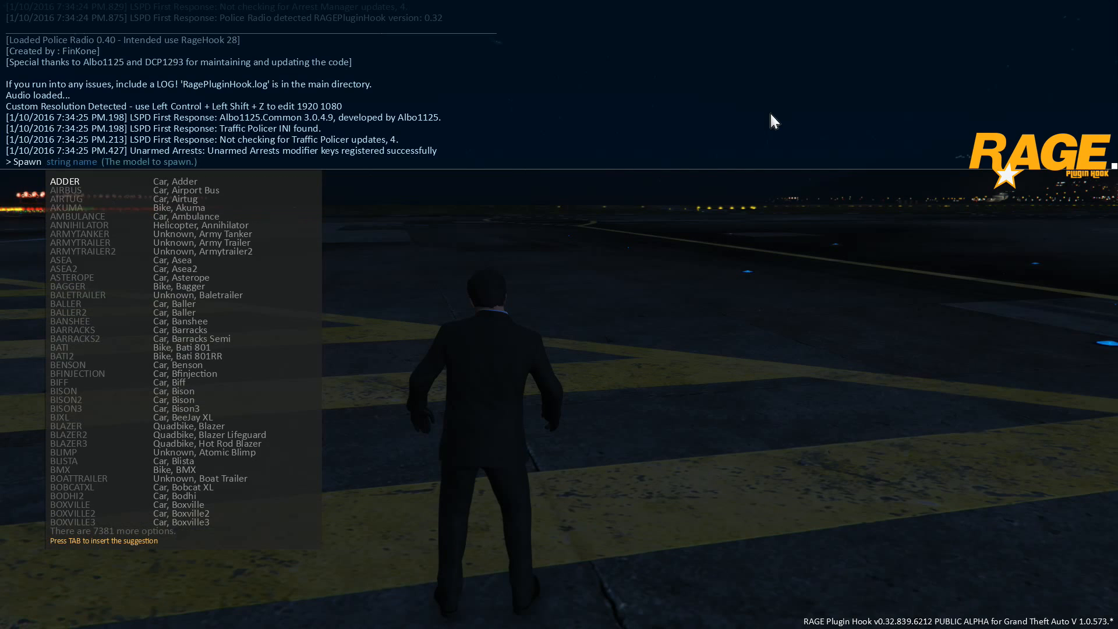
{"action": "type", "text": "dps1"}
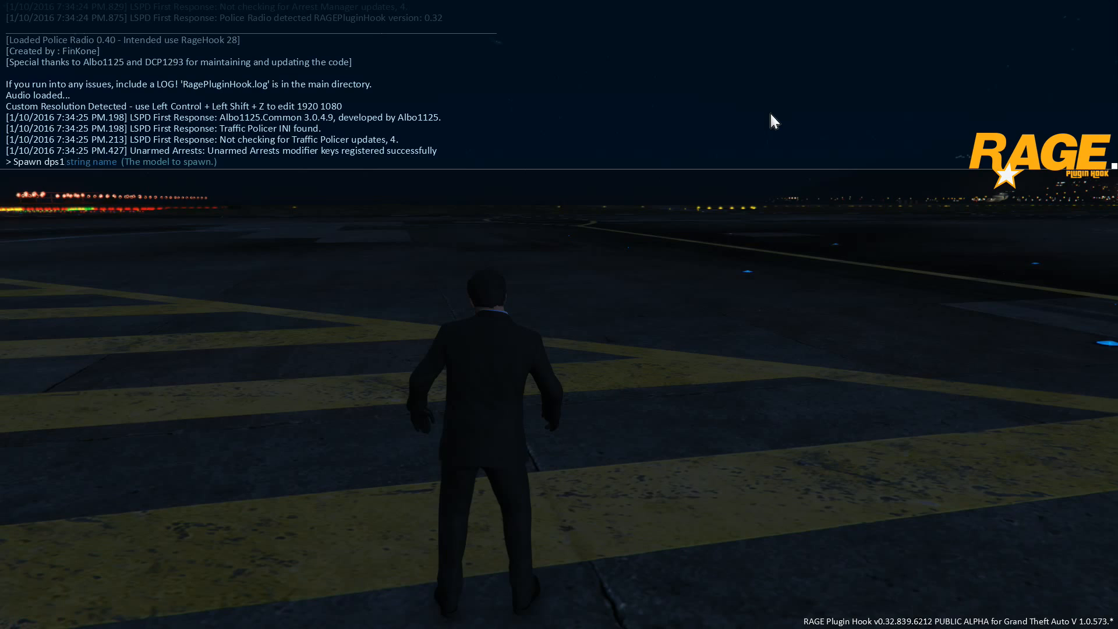
{"action": "key", "text": "Return"}
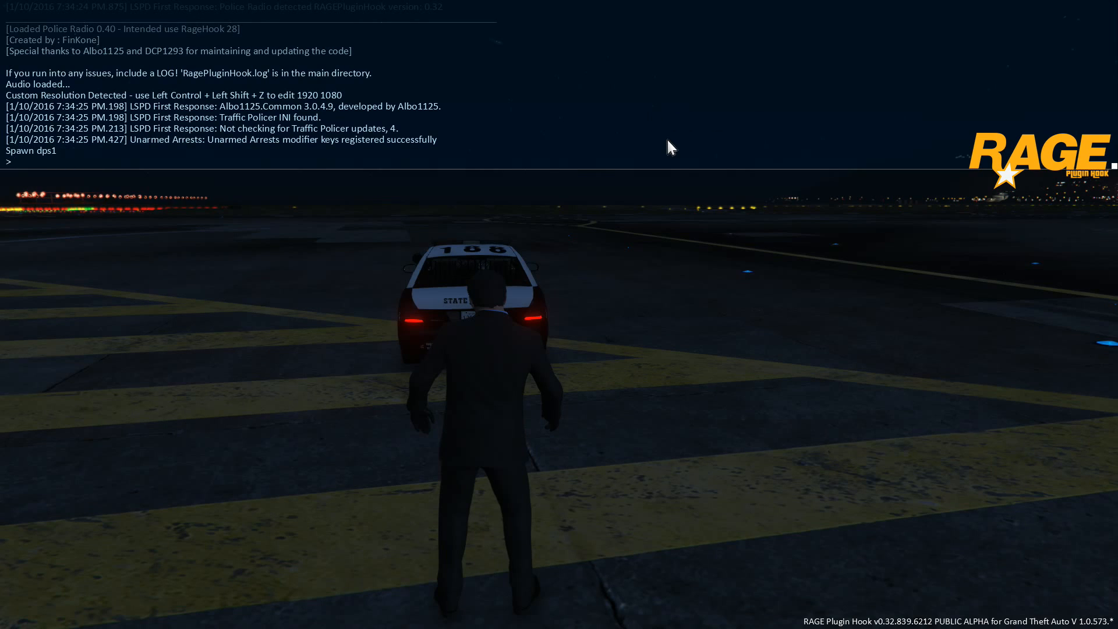
Repeat the "Spawn dps1" command until the car with the Iowa State Patrol livery spawns, and close the console
{"action": "key", "text": "Up"}
{"action": "key", "text": "Return"}
{"action": "key", "text": "Return"}
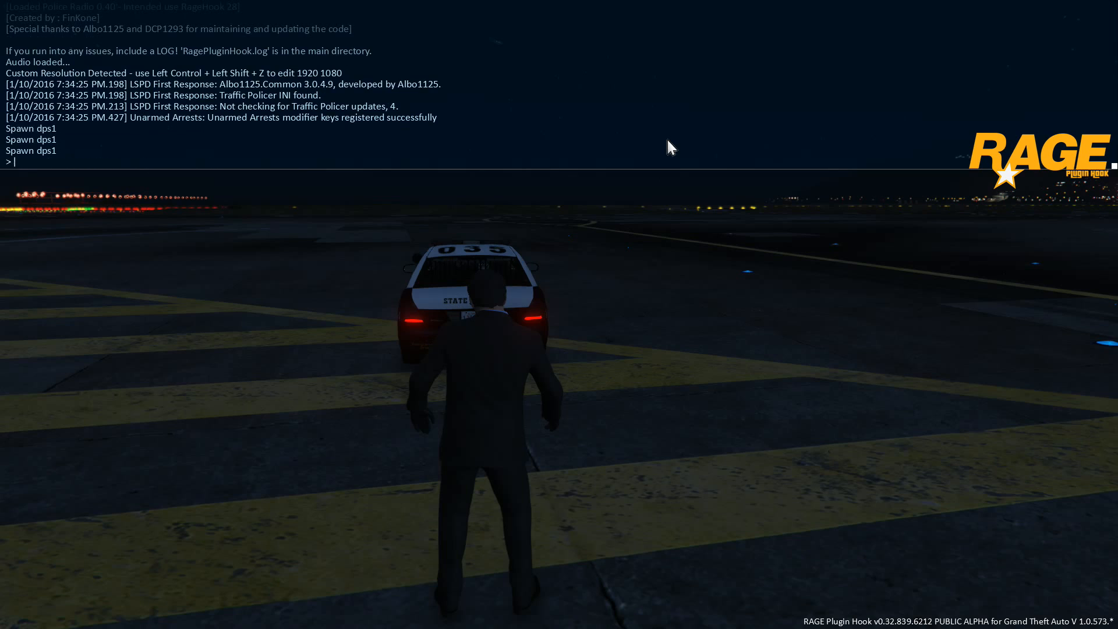
{"action": "key", "text": "Return"}
{"action": "key", "text": "Up"}
{"action": "key", "text": "Return"}
{"action": "key", "text": "Up"}
{"action": "key", "text": "Return"}
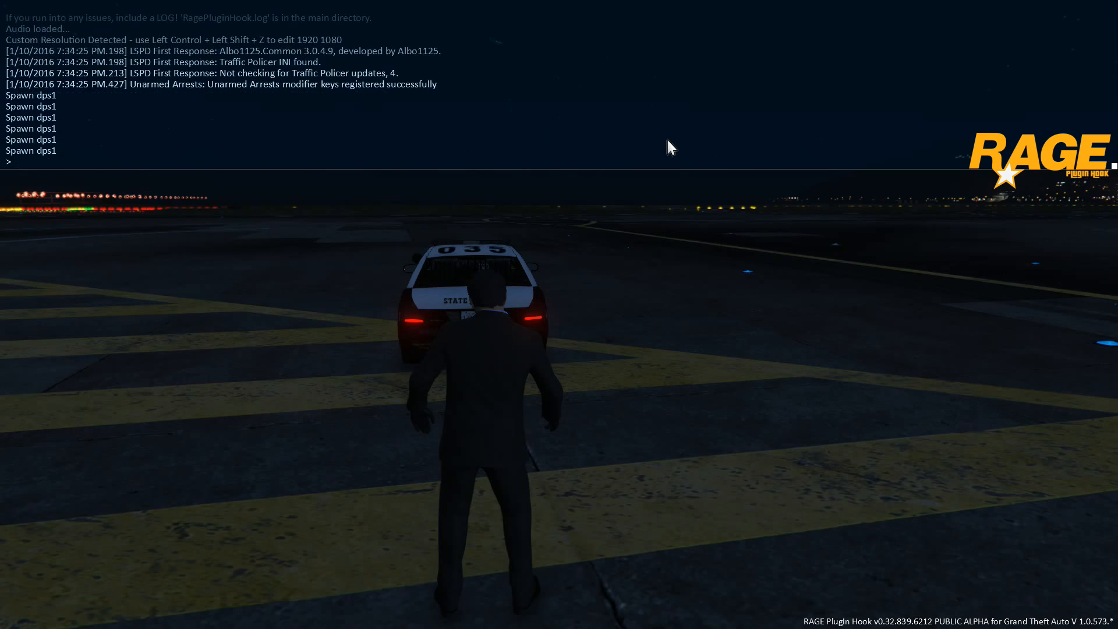
{"action": "key", "text": "Return"}
{"action": "key", "text": "Up"}
{"action": "key", "text": "Return"}
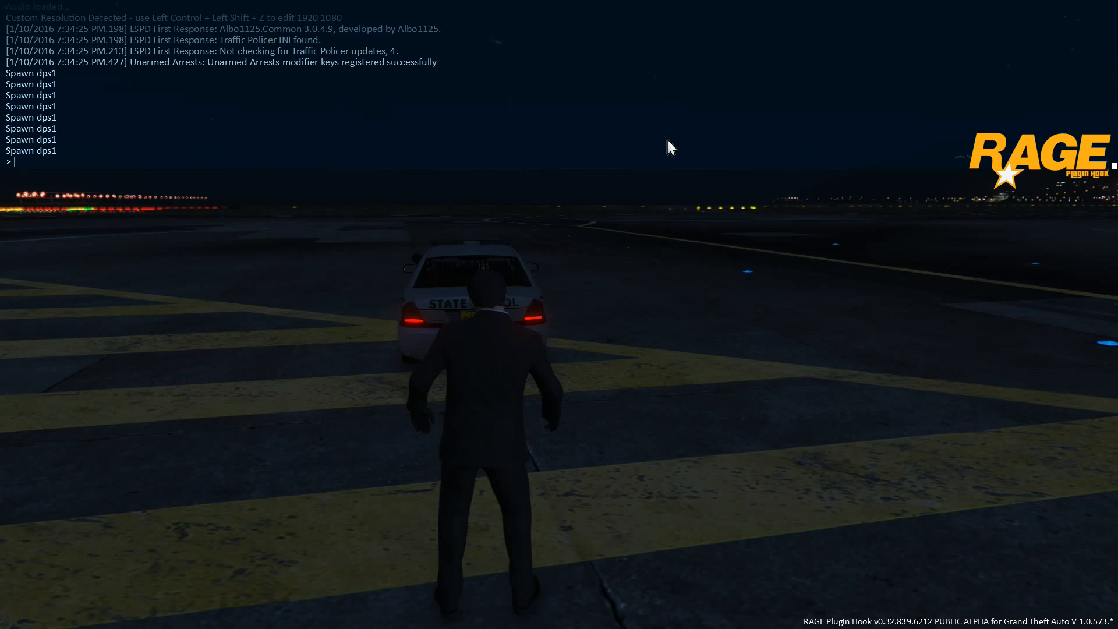
{"action": "key", "text": "F4"}
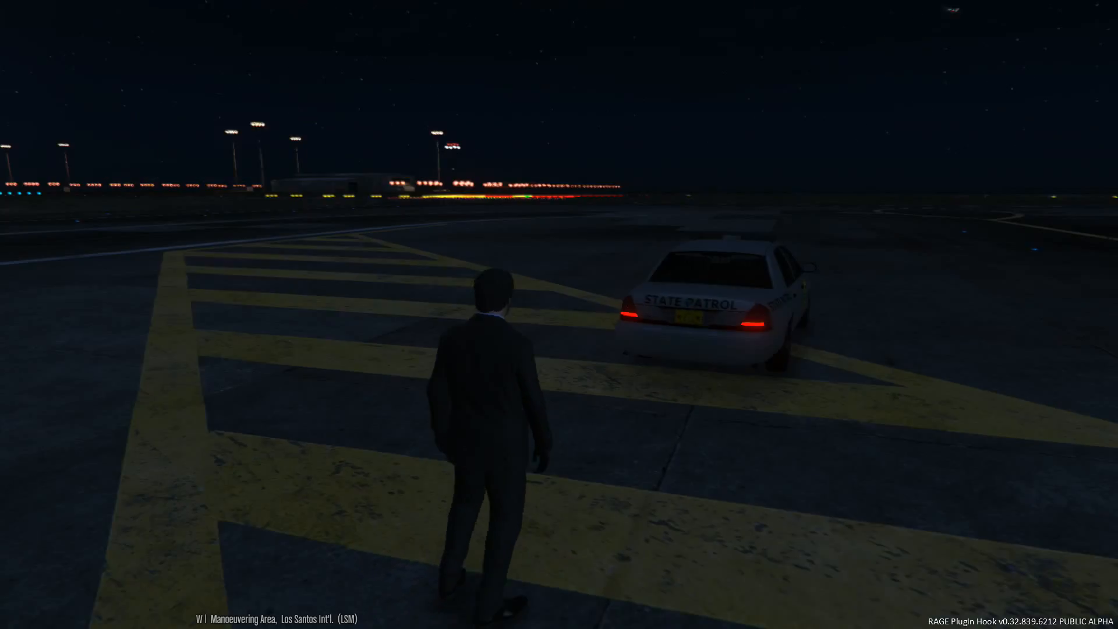
{"action": "key", "text": "w"}
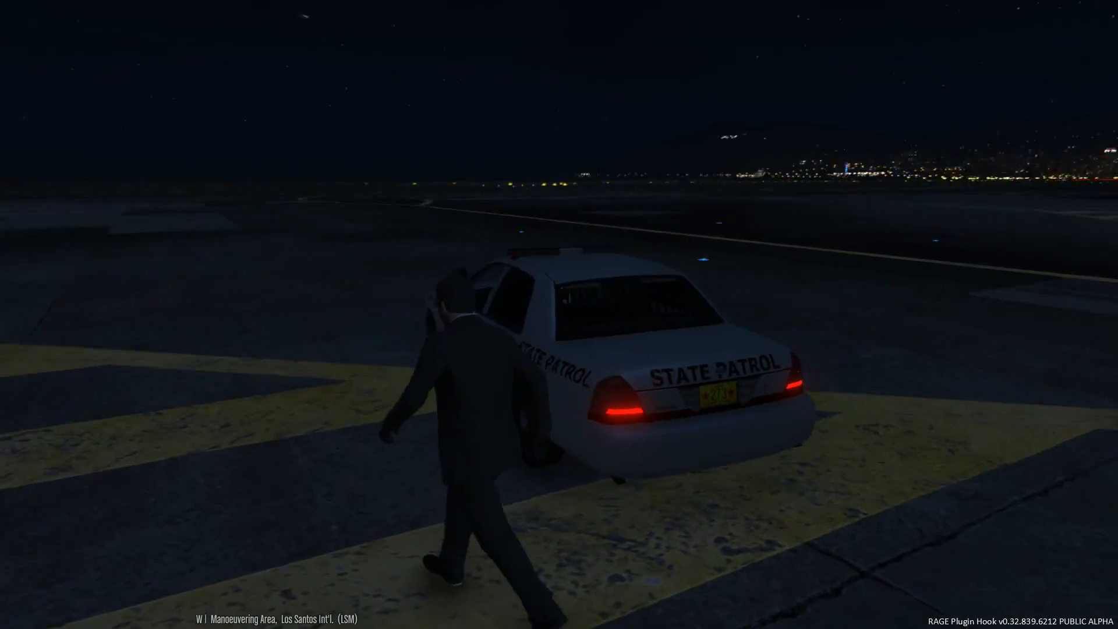
{"action": "key", "text": "w"}
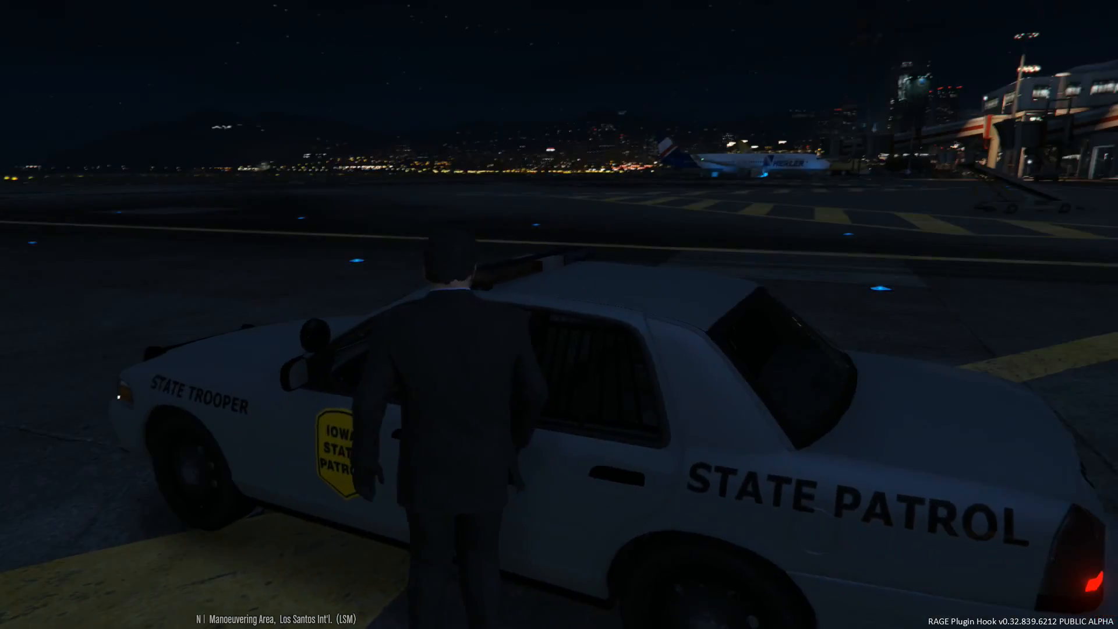
{"action": "key", "text": "f"}
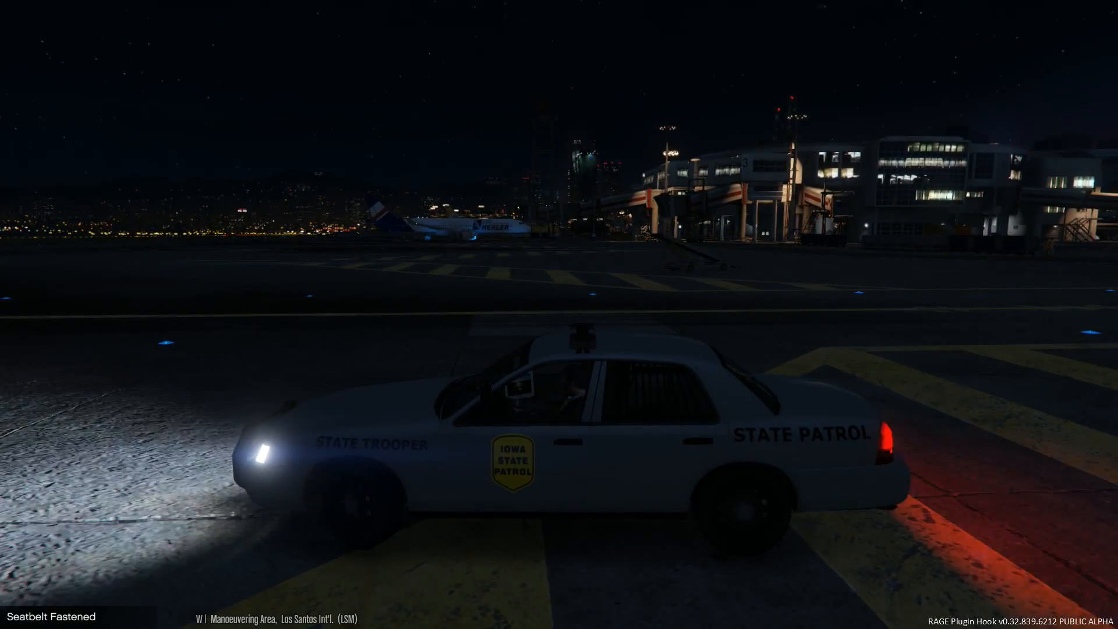
{"action": "key", "text": "w"}
{"action": "key", "text": "j"}
{"action": "key", "text": "w"}
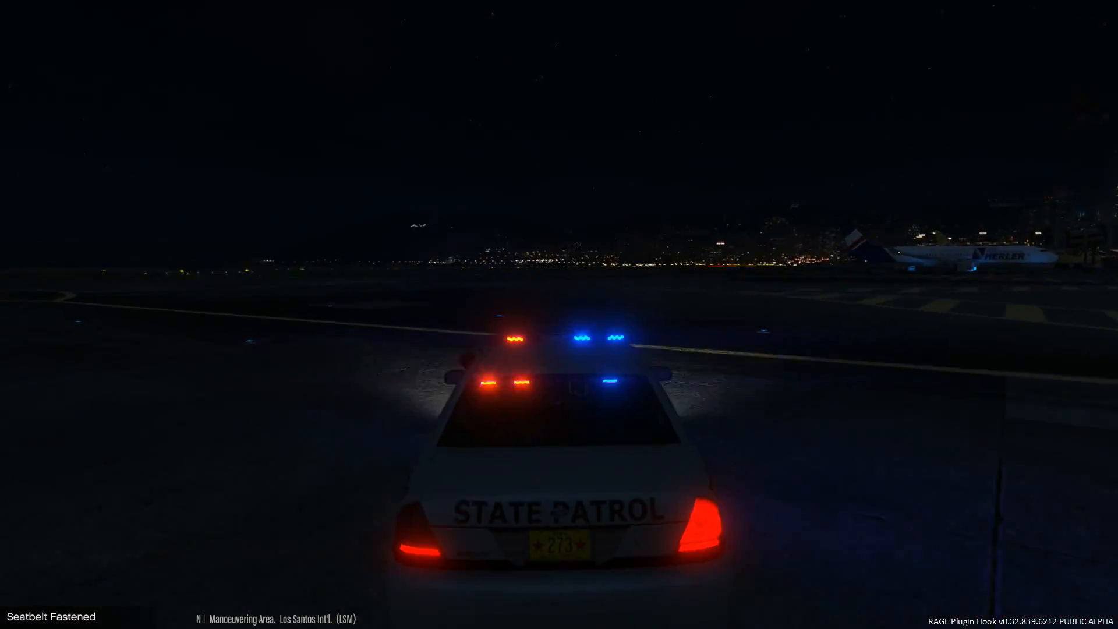
{"action": "key", "text": "w"}
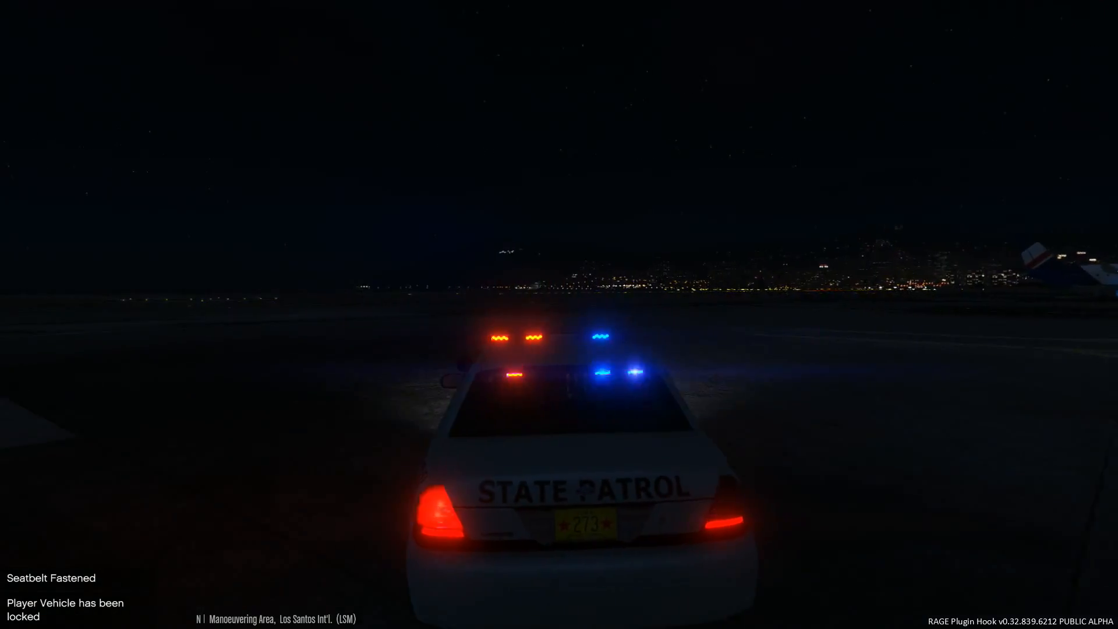
{"action": "key", "text": "d"}
{"action": "key", "text": "a"}
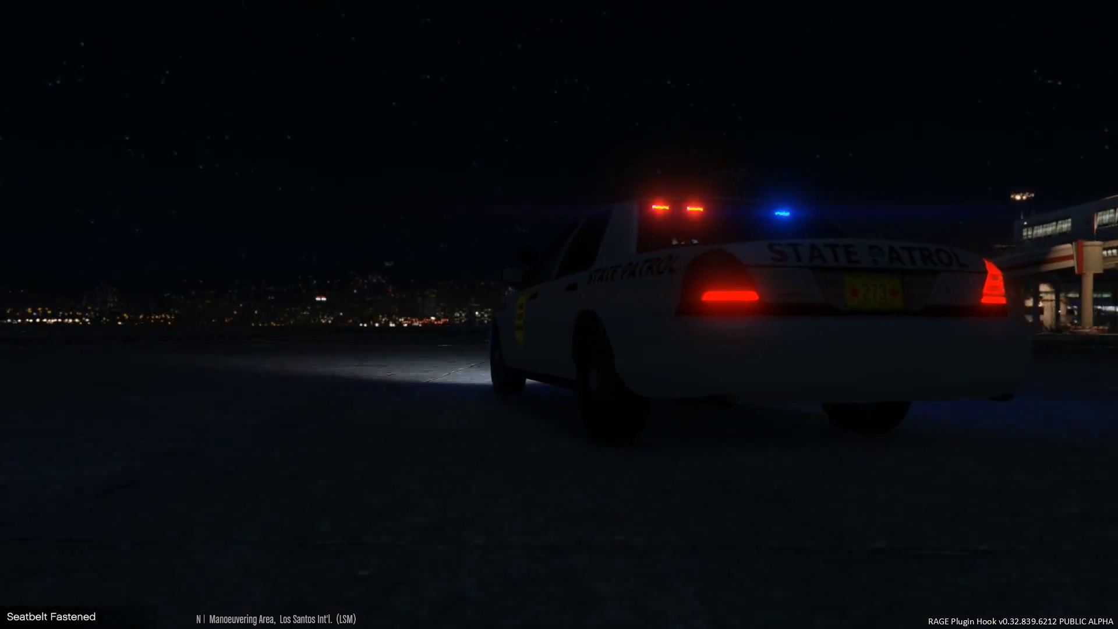
{"action": "key", "text": "w"}
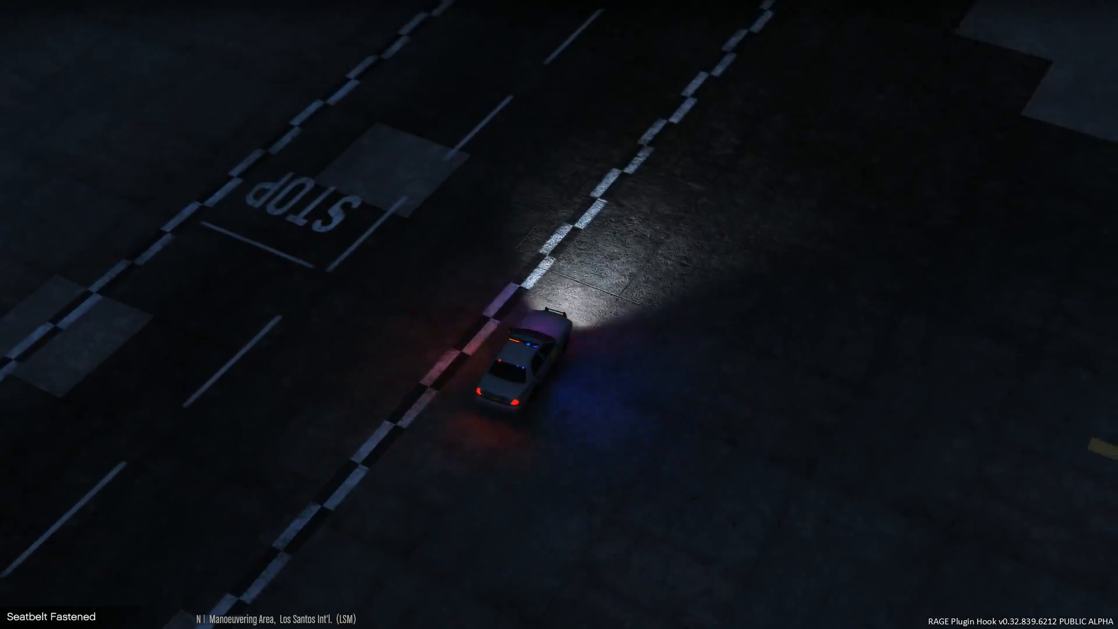
{"action": "key", "text": "w"}
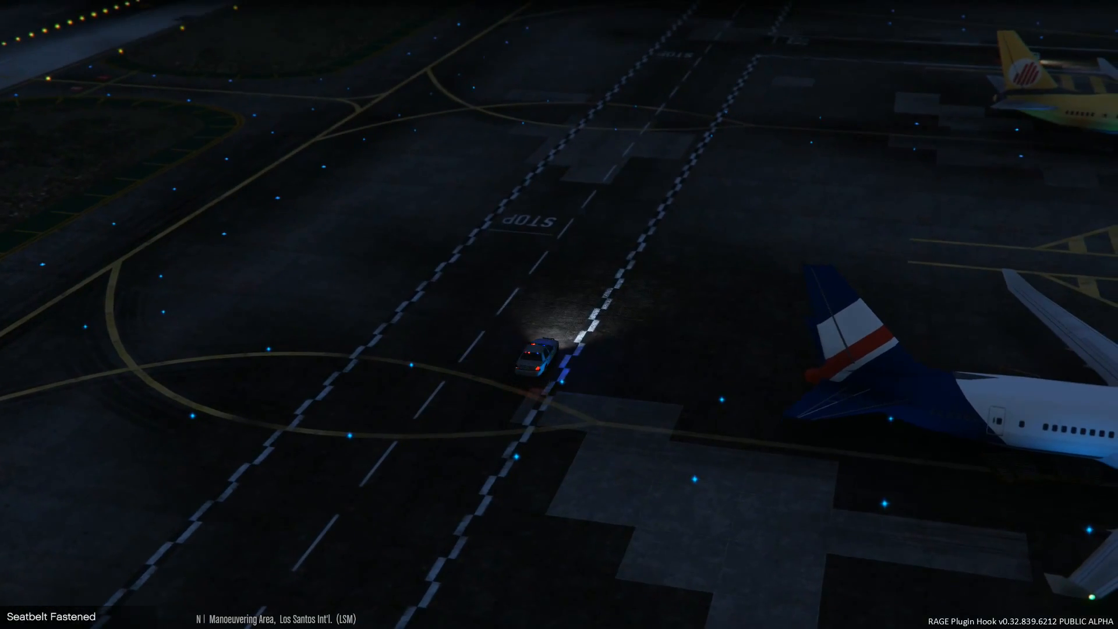
{"action": "key", "text": "w"}
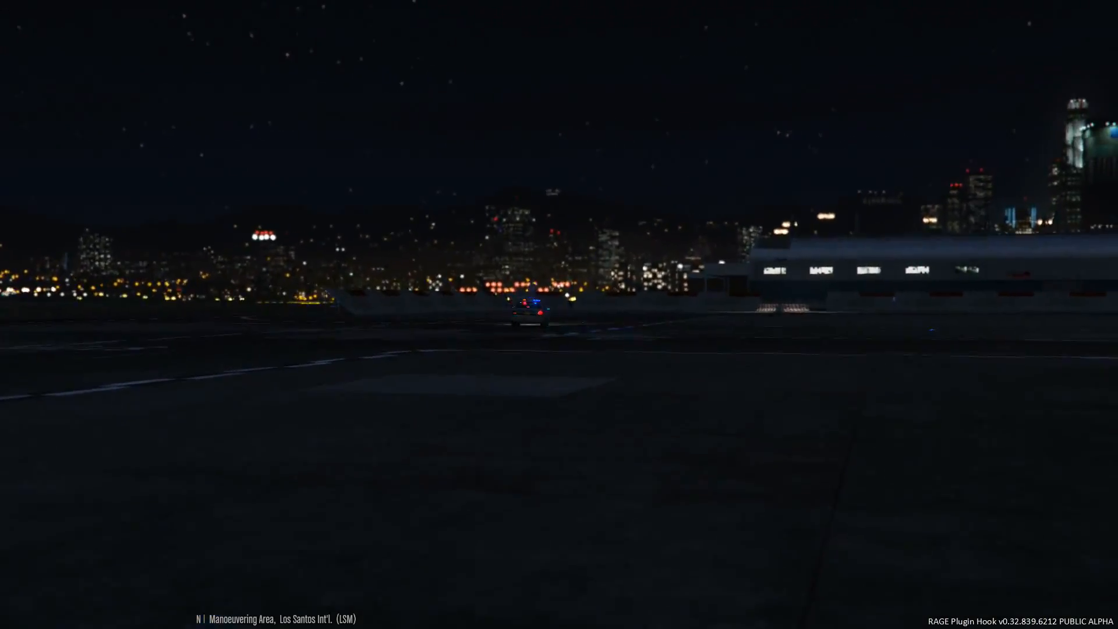
{"action": "key", "text": "a"}
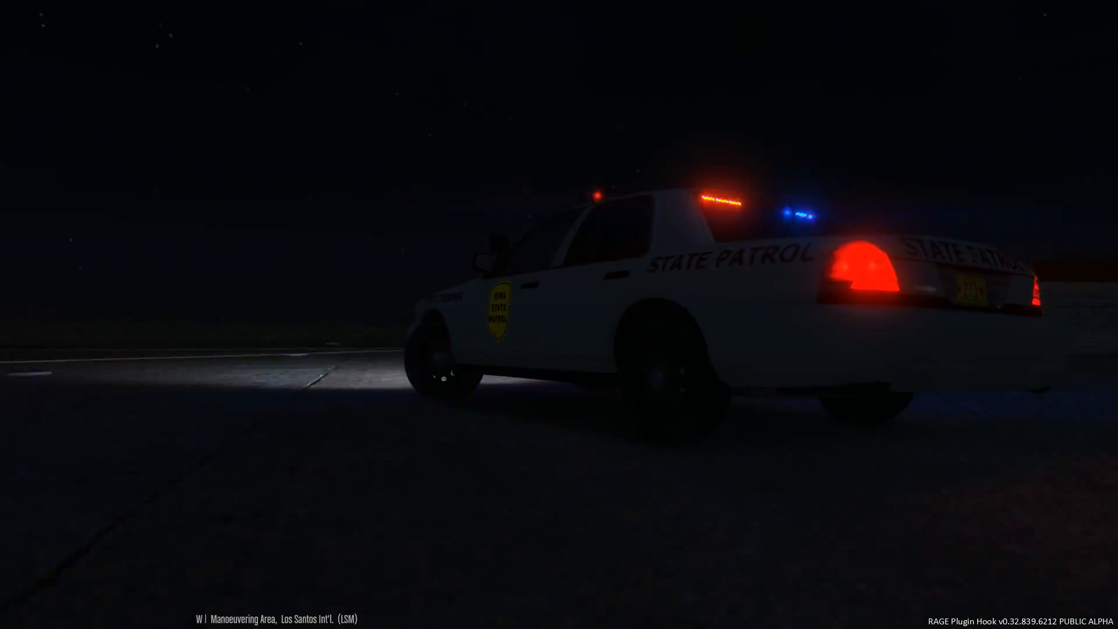
{"action": "key", "text": "a"}
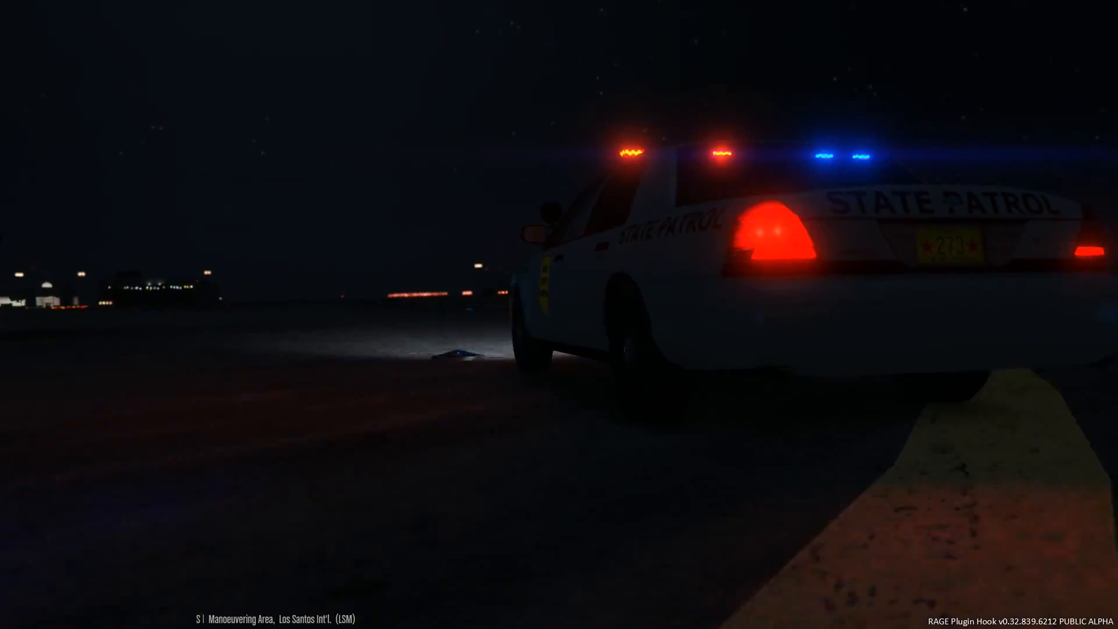